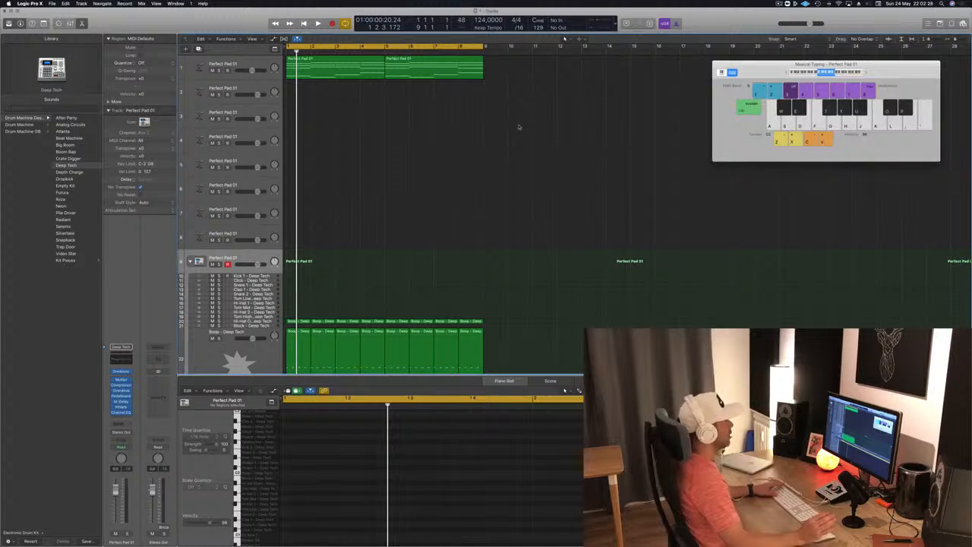
- Try swapping the third and fourth chords of the first Perfect Pad 01 region, extending the region to make room
key("space")
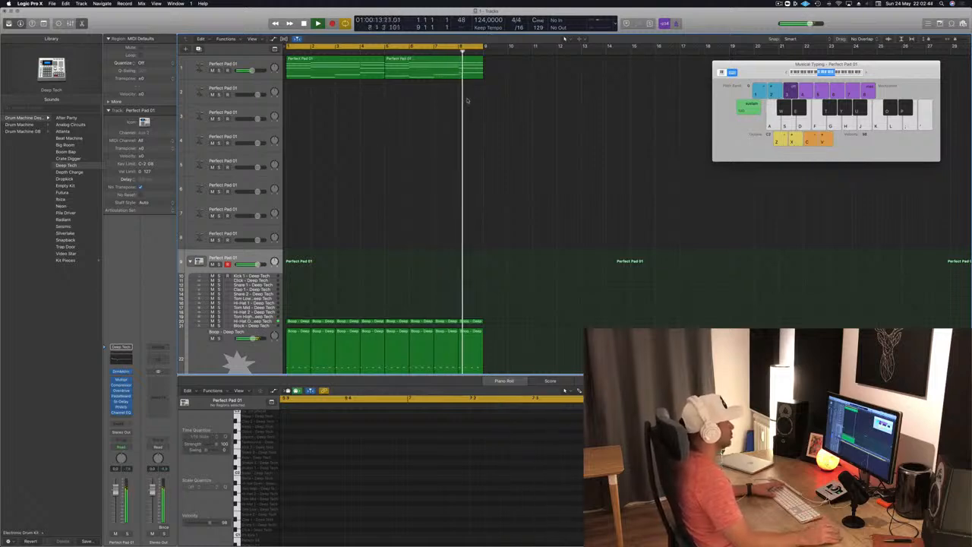
key("space")
left_click(336, 64)
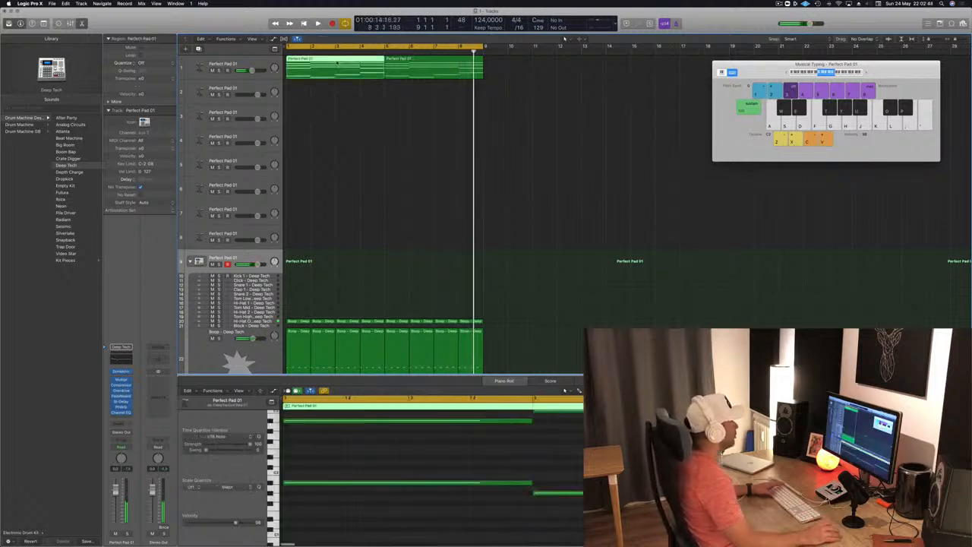
scroll(538, 462, "left", 5)
scroll(538, 462, "down", 4)
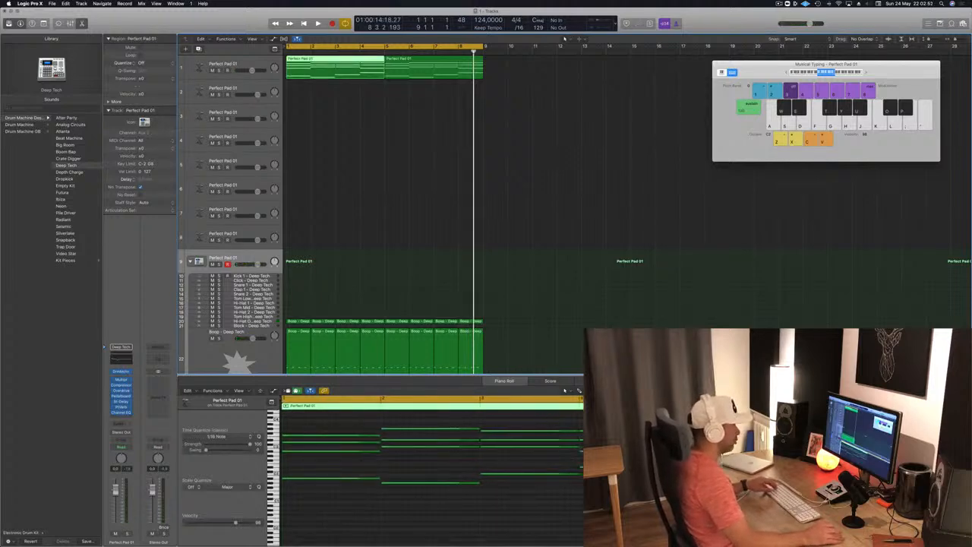
left_click_drag(677, 407, 826, 406)
left_click_drag(501, 420, 522, 499)
left_click_drag(531, 432, 728, 433)
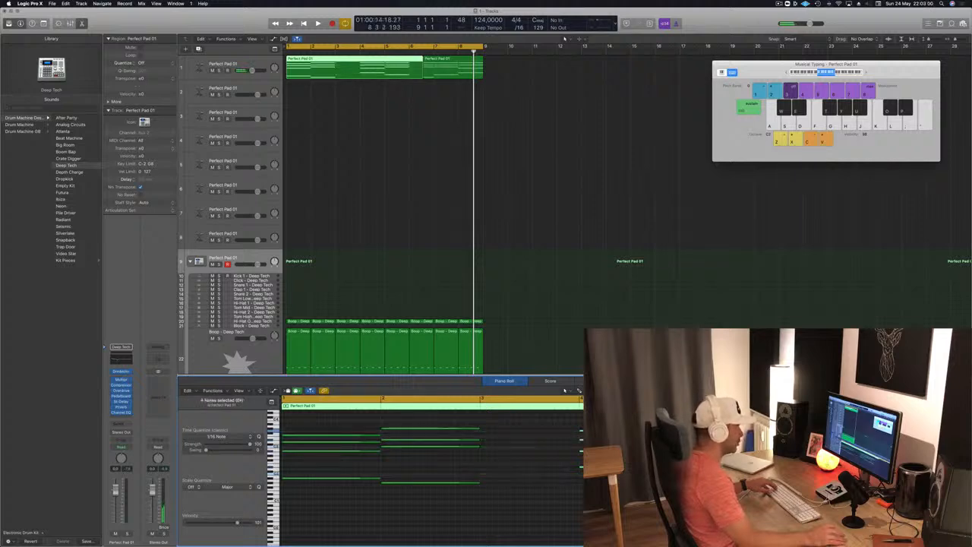
left_click_drag(576, 432, 517, 439)
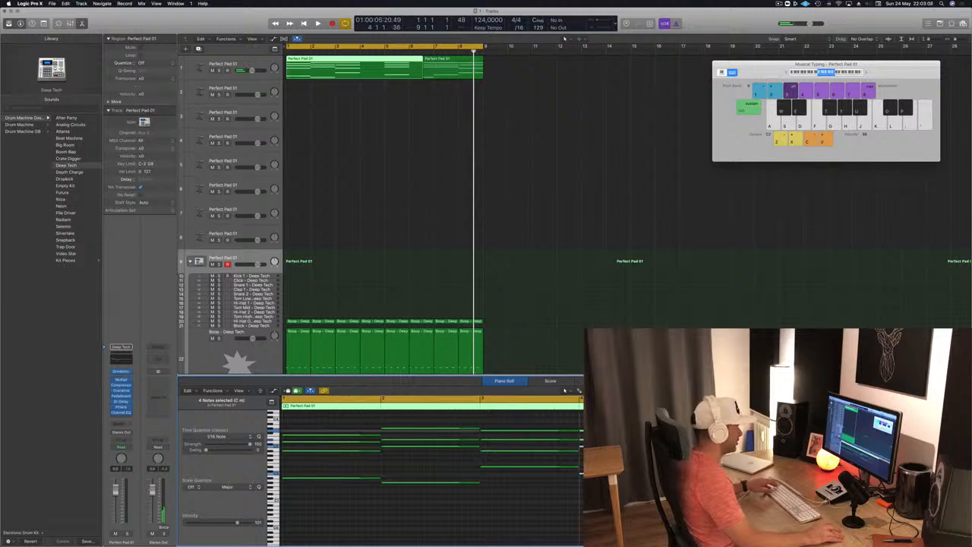
- Split the extended pad region at bar 5 and delete everything after the split on track 1
key("space")
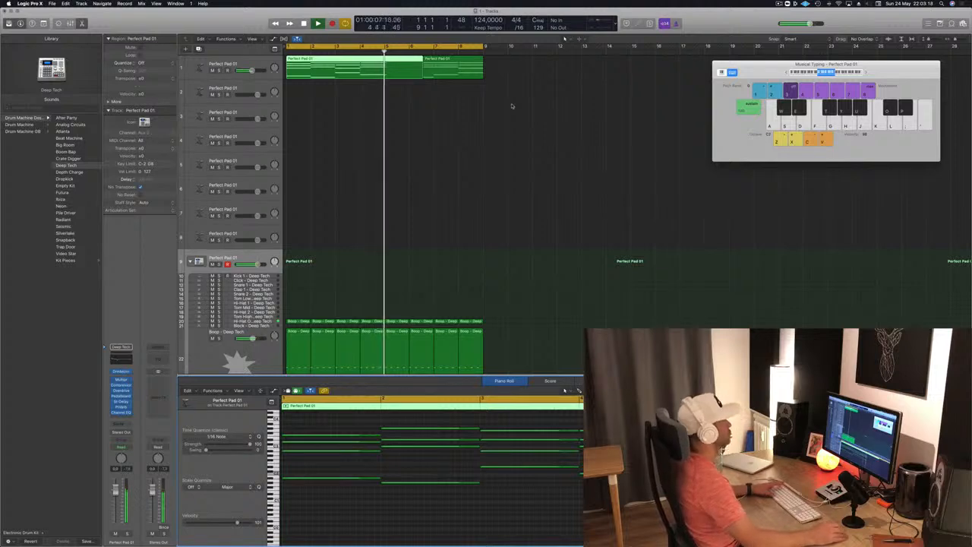
key("super+t")
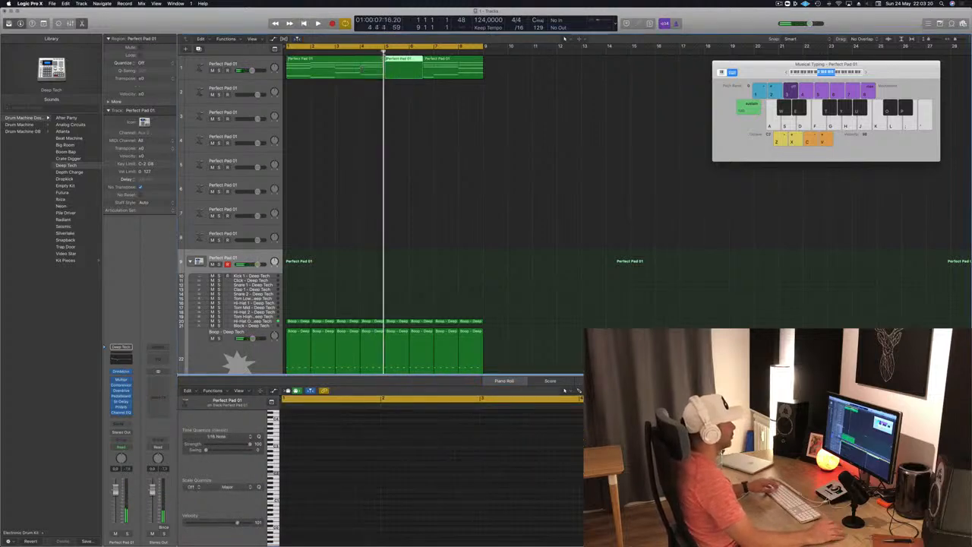
left_click_drag(444, 66, 475, 67)
key("Delete")
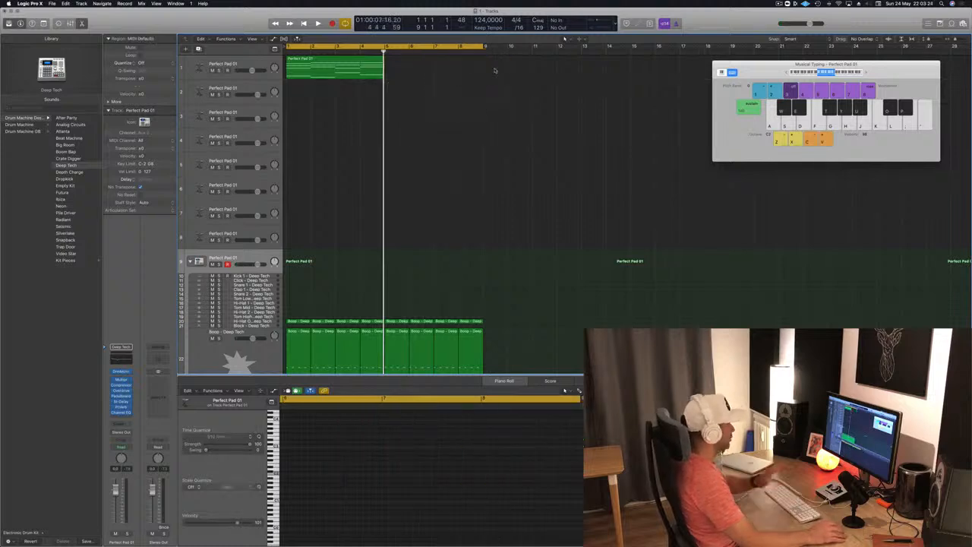
- Open the Alchemy instrument of the first pad track and play back the rearranged four-bar chord region
left_click(332, 65)
key("space")
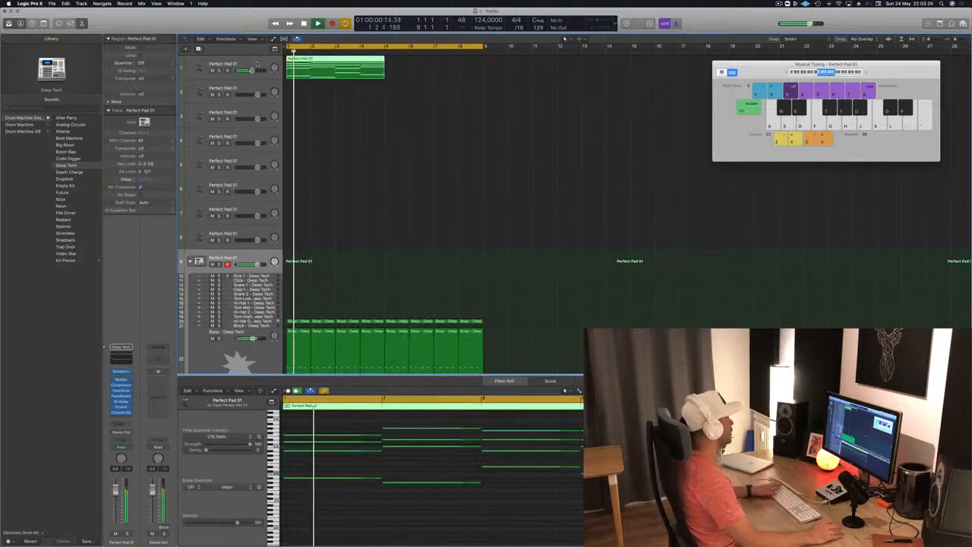
left_click(199, 68)
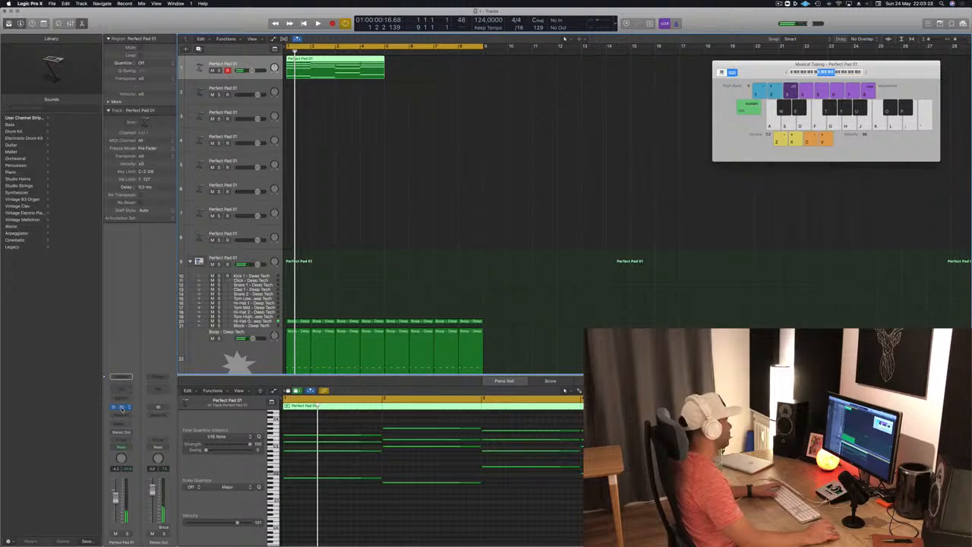
left_click(121, 408)
key("space")
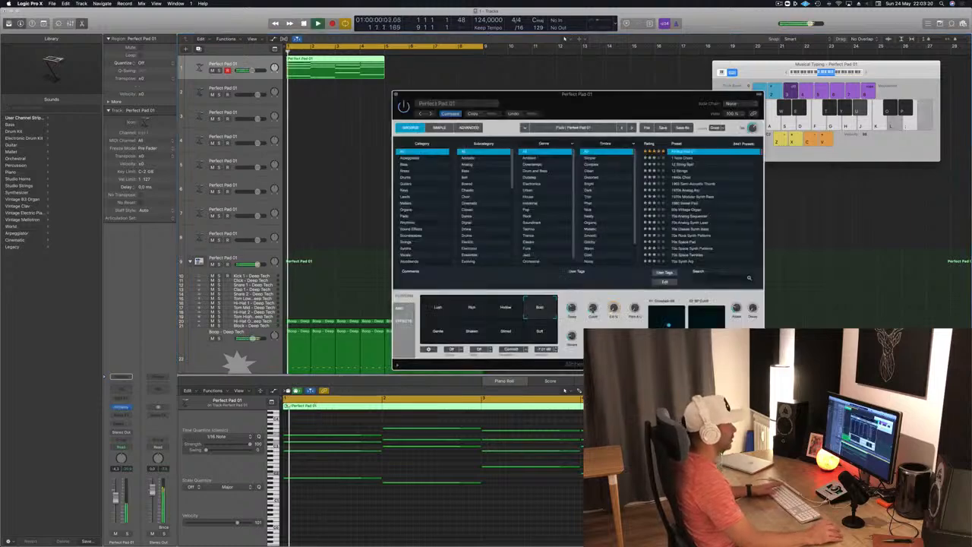
left_click_drag(628, 105, 727, 68)
left_click(438, 132)
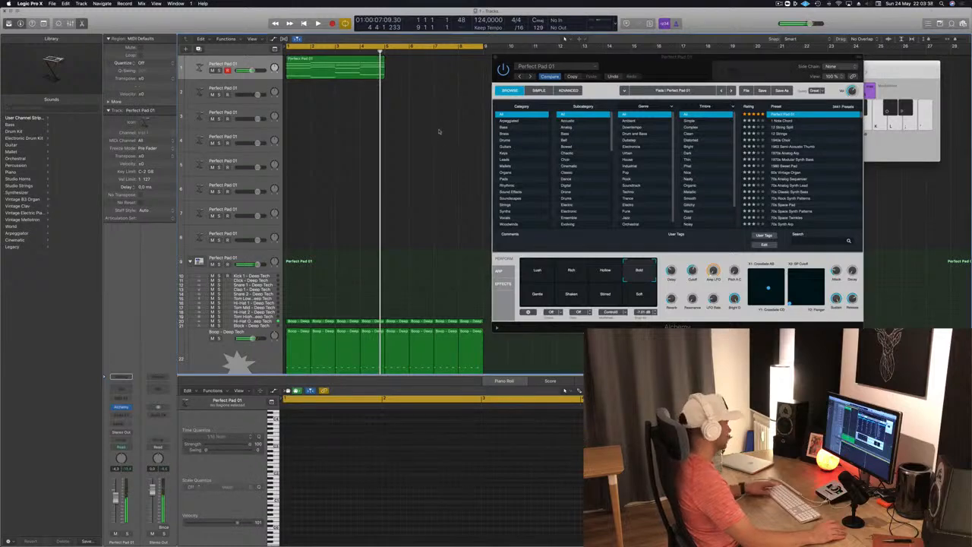
- Undo the deletion, the region split and the chord reordering on the first pad track
key("super+z")
key("super+z")
key("super+z")
key("super+z")
key("super+z")
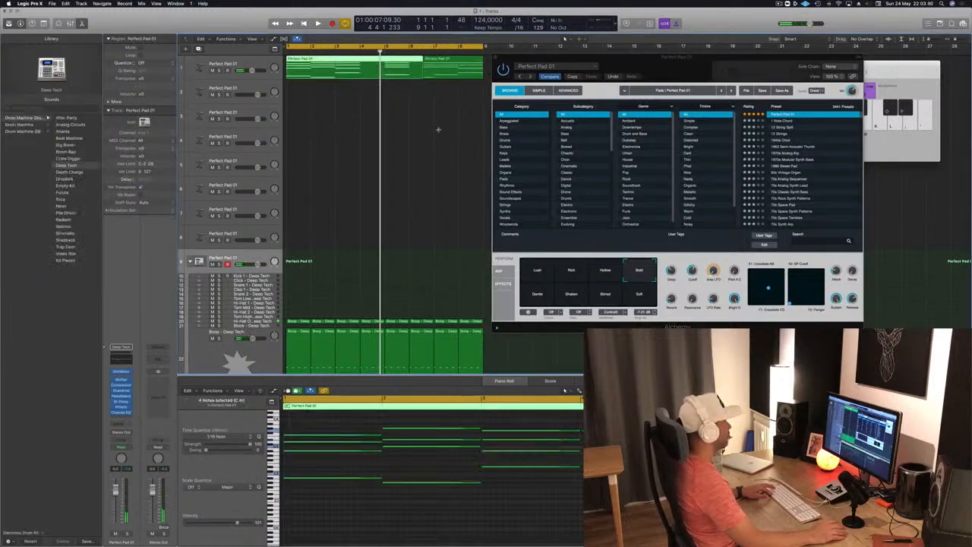
key("super+z")
key("super+z")
key("super+z")
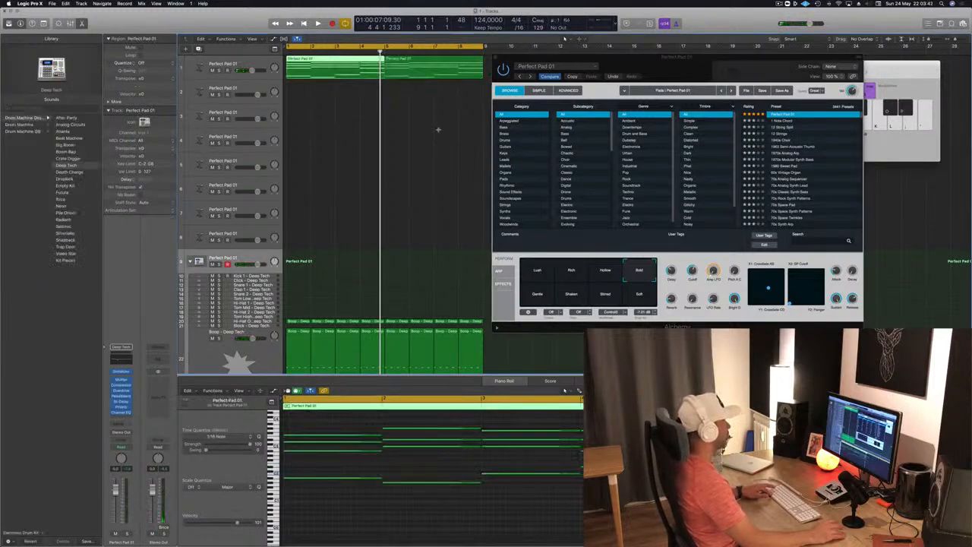
- Play back the original chord progression from the start and close the Alchemy window
key("Return")
key("space")
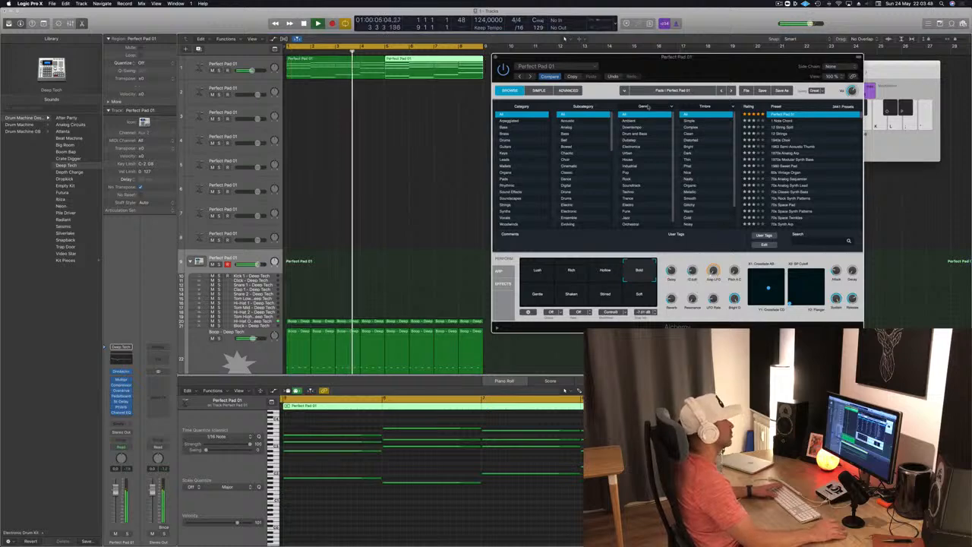
left_click(495, 57)
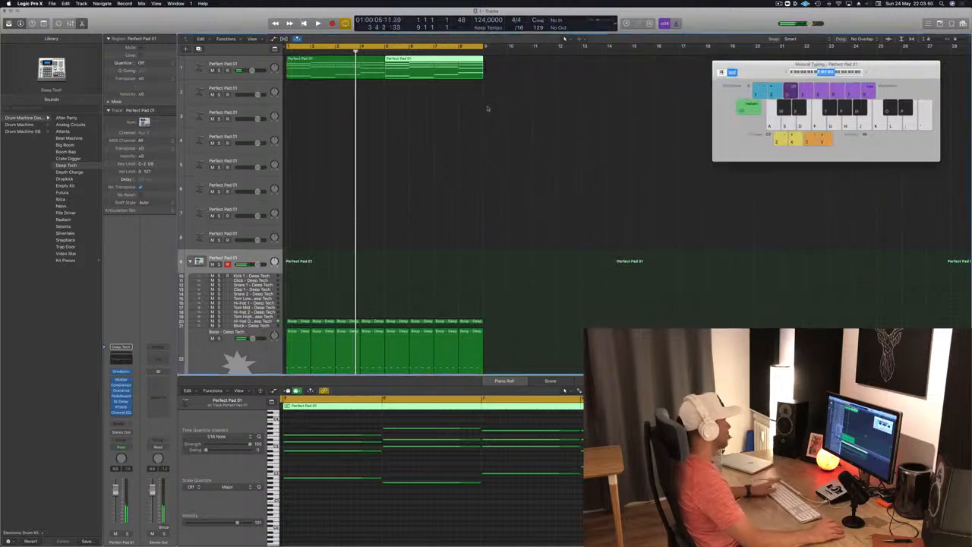
left_click(457, 120)
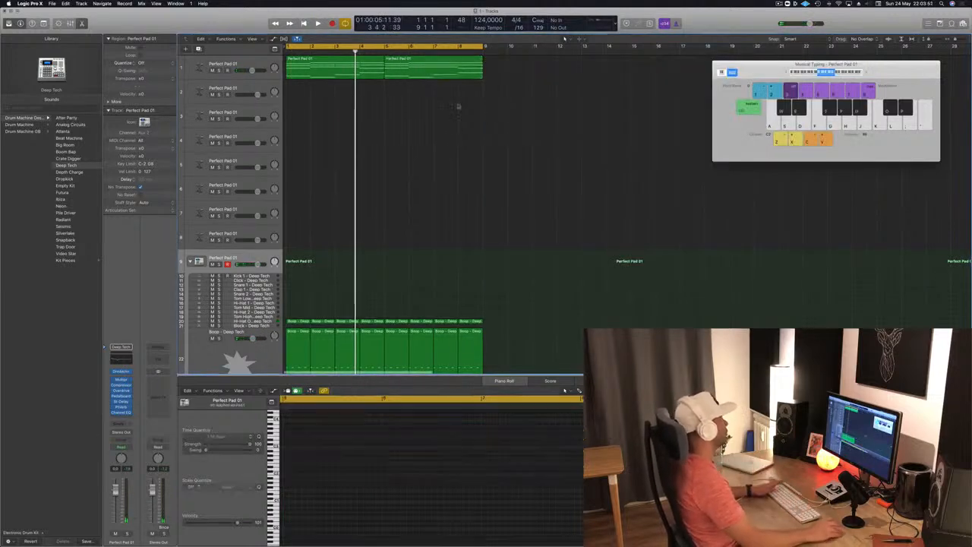
scroll(456, 114, "down", 1)
- Copy the first pad region from track 1 onto track 2 at bar 1
left_click(372, 69)
scroll(432, 177, "up", 1)
key("space")
scroll(373, 95, "down", 1)
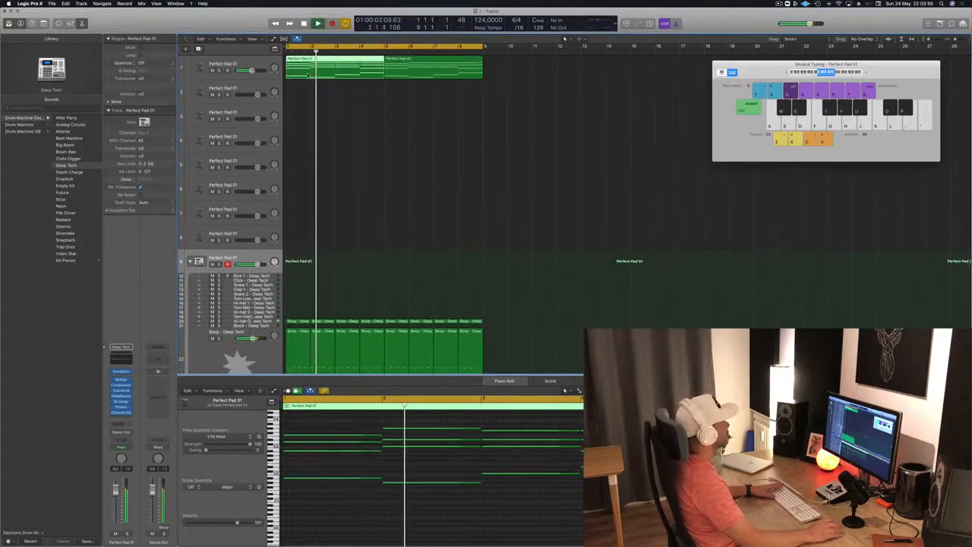
mouse_move(321, 70)
left_mouse_down()
mouse_move(321, 95)
mouse_move(322, 71)
left_mouse_up()
key("space")
key("space")
left_click(322, 93)
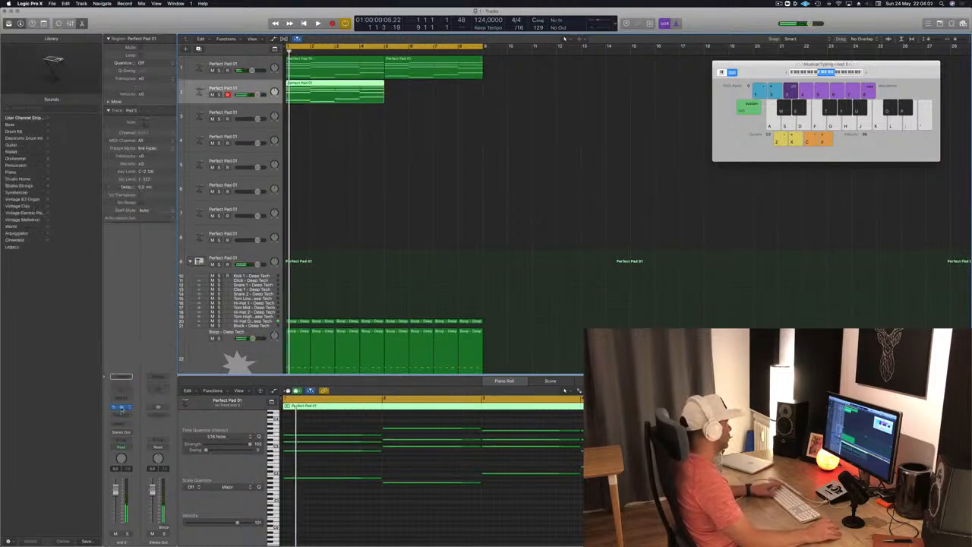
- Open Alchemy on track 2, filter its presets to the Bass category and load 70s Synth Lead Hero
left_click(120, 407)
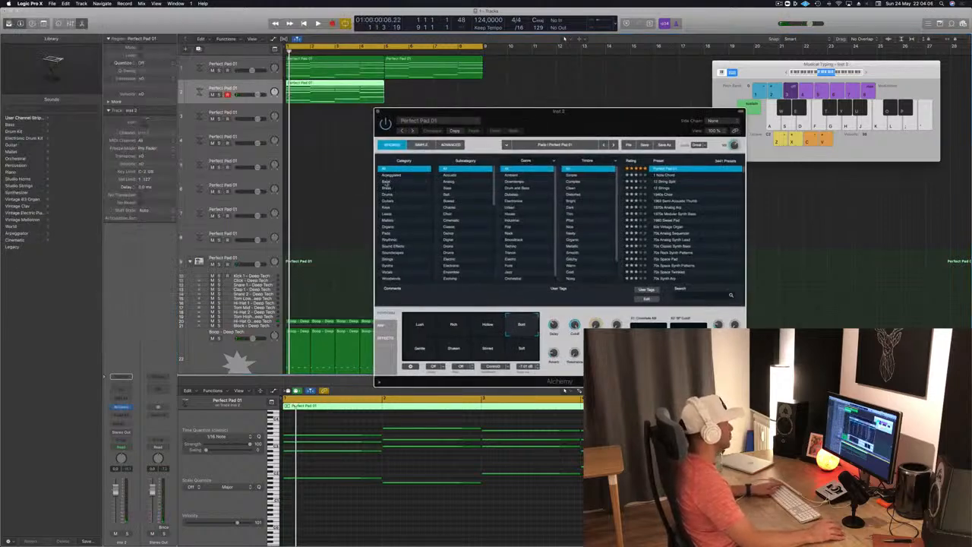
left_click(387, 182)
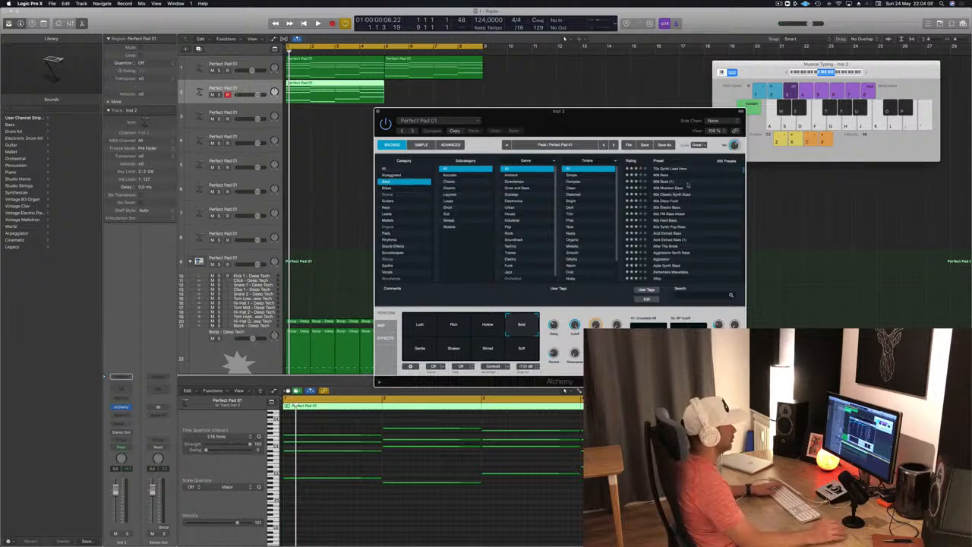
left_click(664, 176)
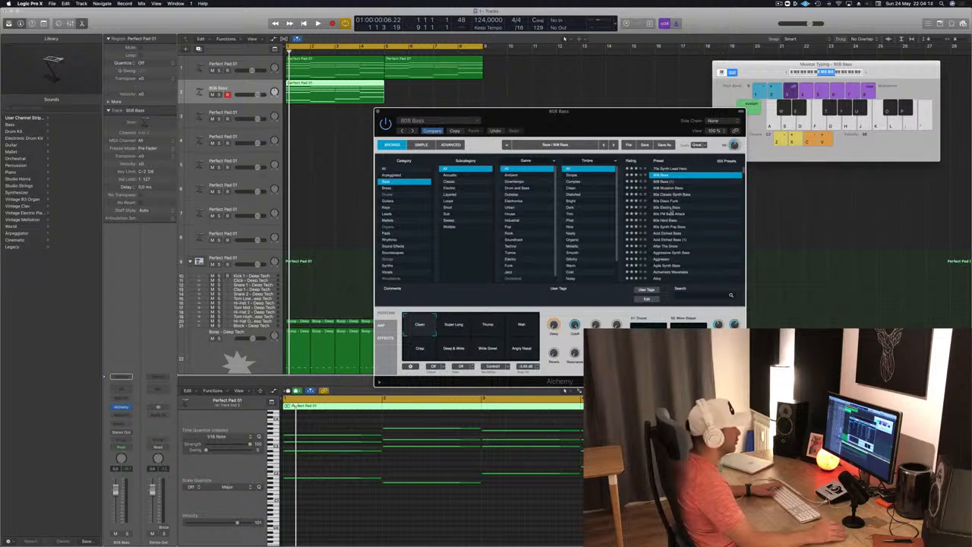
left_click(673, 207)
left_click(674, 169)
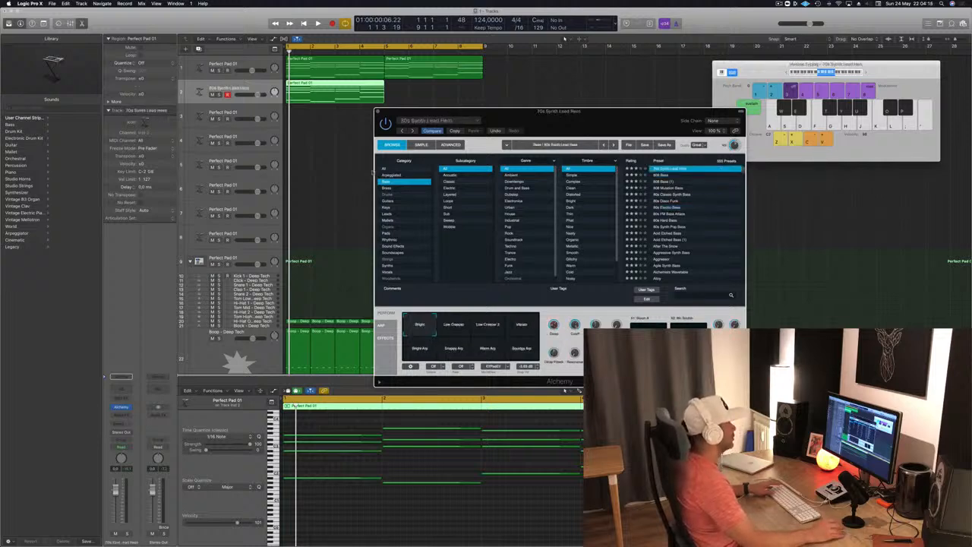
- Delete the upper chord notes in the track 2 region, keeping only the lowest note of each bar
scroll(366, 467, "down", 3)
left_click_drag(304, 425, 530, 456)
key("BackSpace")
key("space")
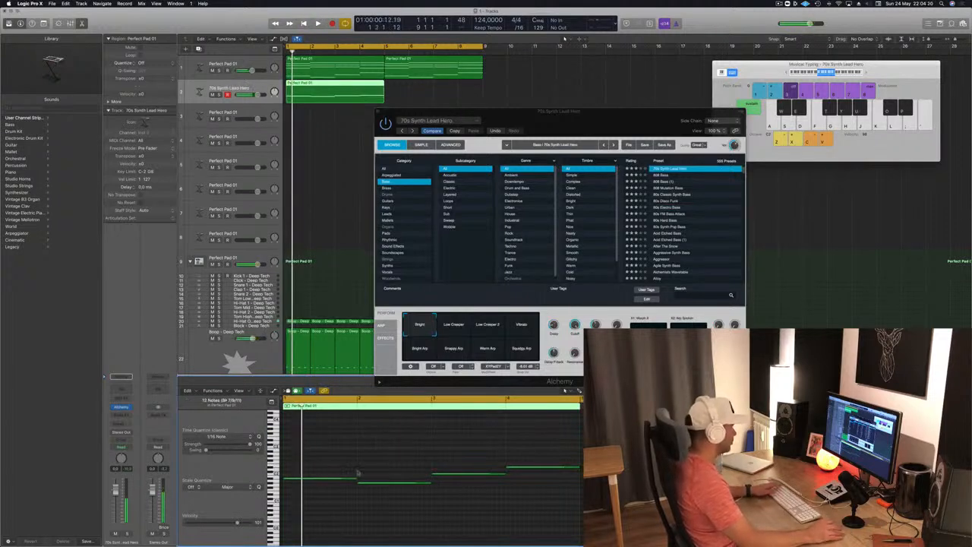
key("space")
- Shorten all four bass notes together to short notes at the start of each bar
key("super+a")
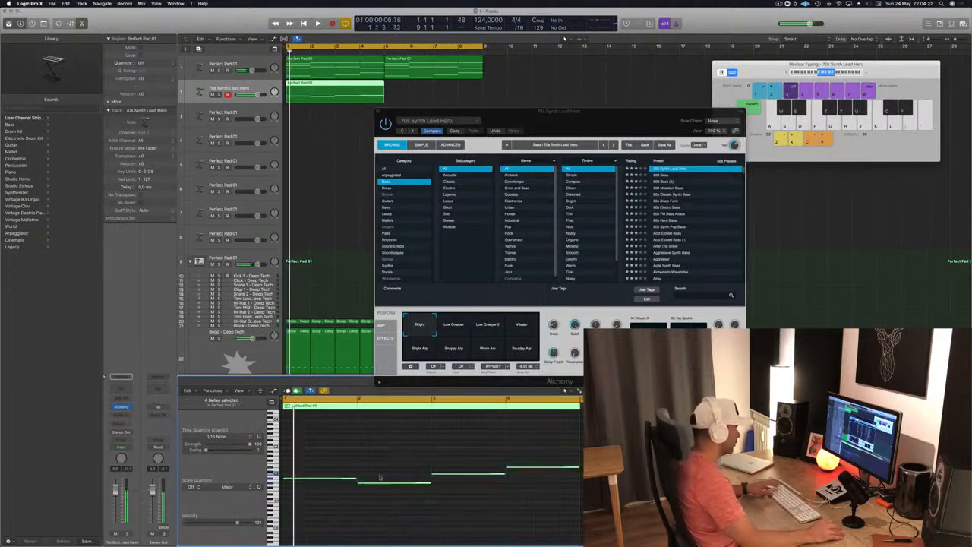
left_click_drag(356, 478, 293, 480)
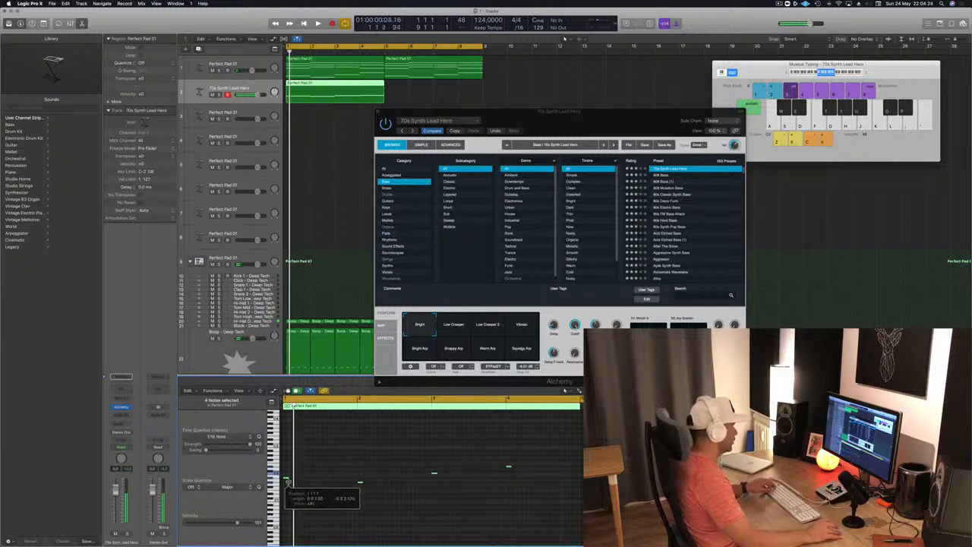
key("space")
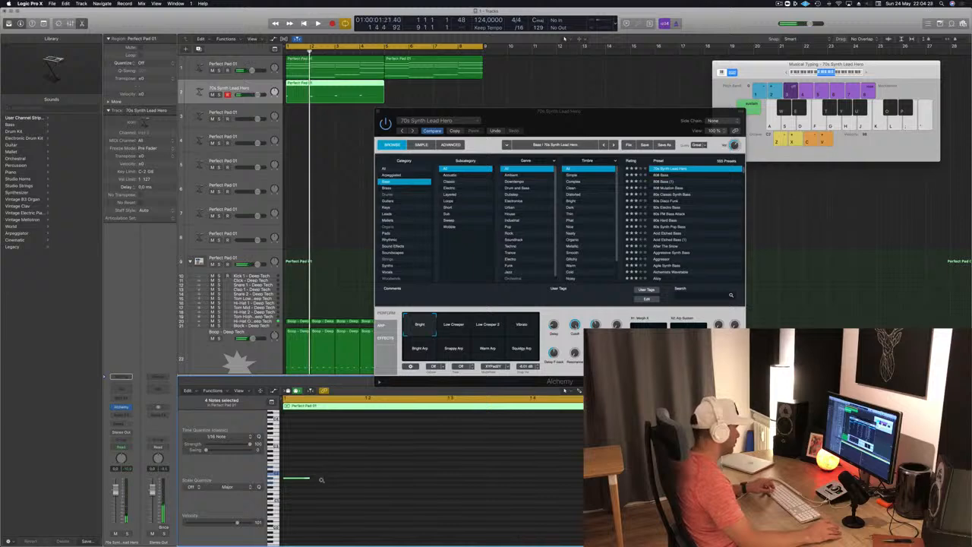
- Try duplicating the four short bass notes later in each bar at a slightly higher pitch and play the result
left_click_drag(310, 479, 410, 479)
key("space")
key("super+Left")
key("super+Left")
key("super+Left")
key("super+Left")
key("space")
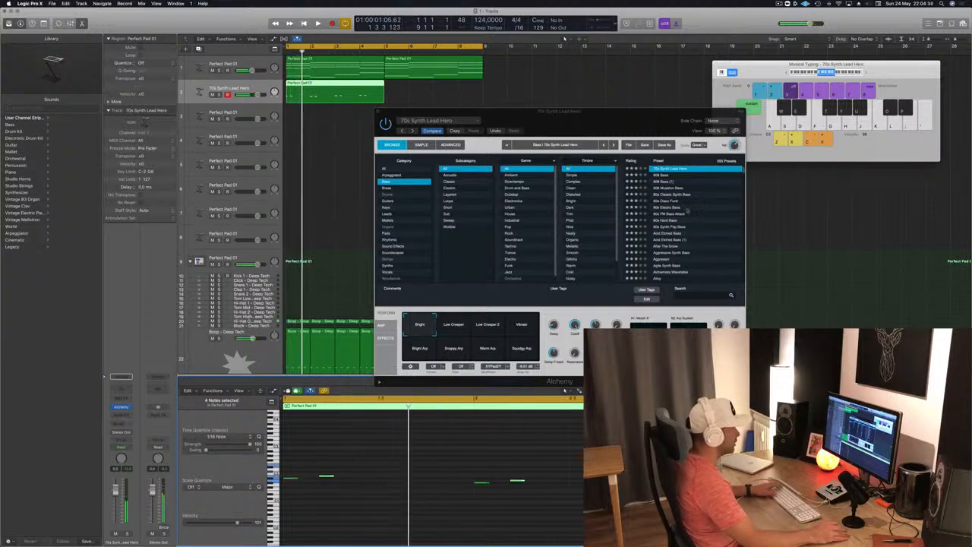
- Load the Lazarus bass preset in Alchemy on track 2 and play it back
scroll(674, 182, "up", 2)
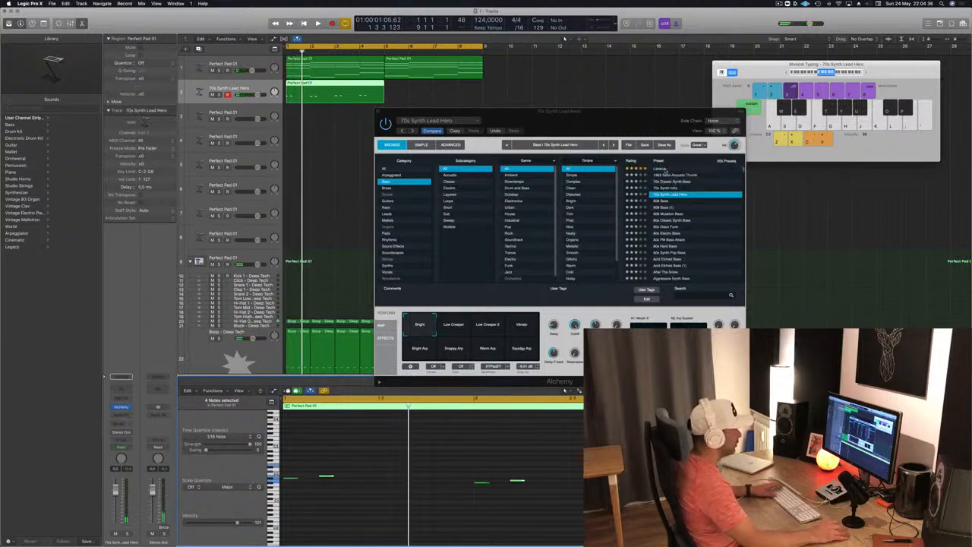
left_click(665, 169)
key("space")
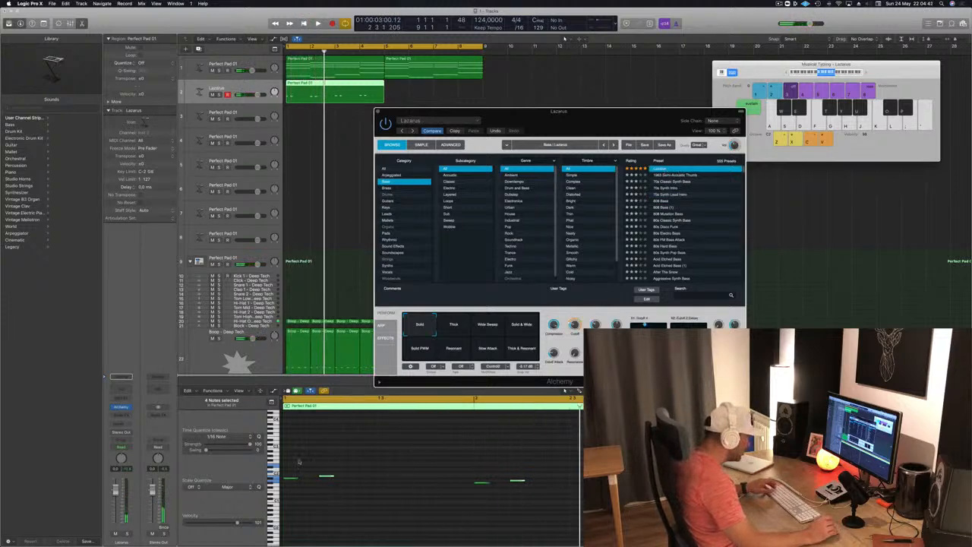
key("space")
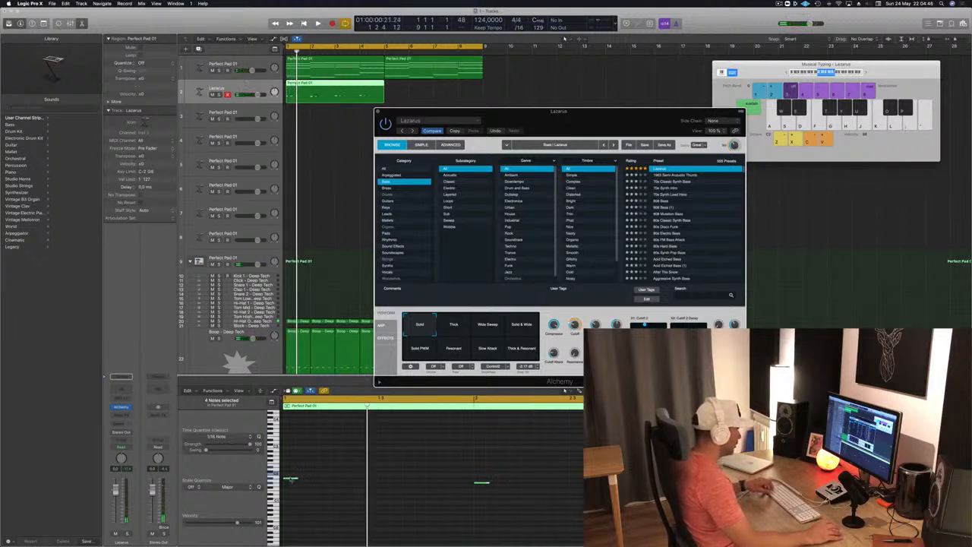
- Duplicate the four short bass notes slightly later in each bar at the same pitch
left_click_drag(291, 480, 328, 478)
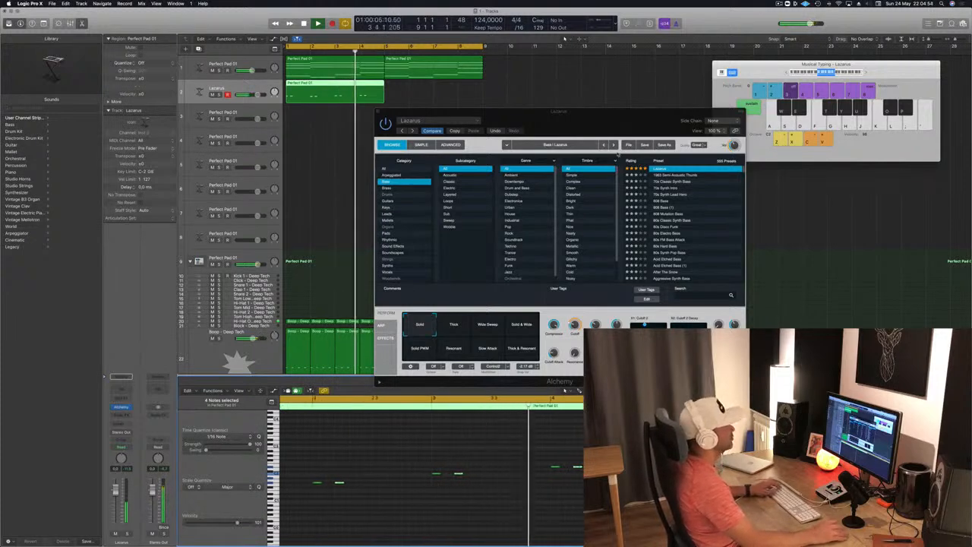
left_click_drag(585, 119, 726, 112)
key("space")
- Copy the four-bar Lazarus bass region to bar 5 on track 2 and play the loop from the start
left_click_drag(327, 89, 425, 92)
key("Return")
key("space")
left_click_drag(649, 109, 688, 89)
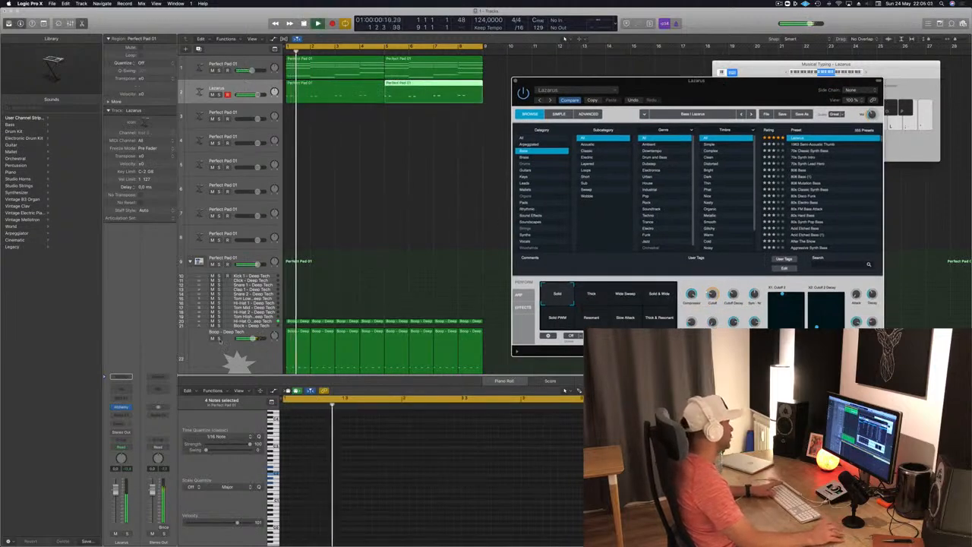
- Listen to the Boop - Deep Tech drum track in solo, turn solo off and restart playback from the beginning
left_click(219, 338)
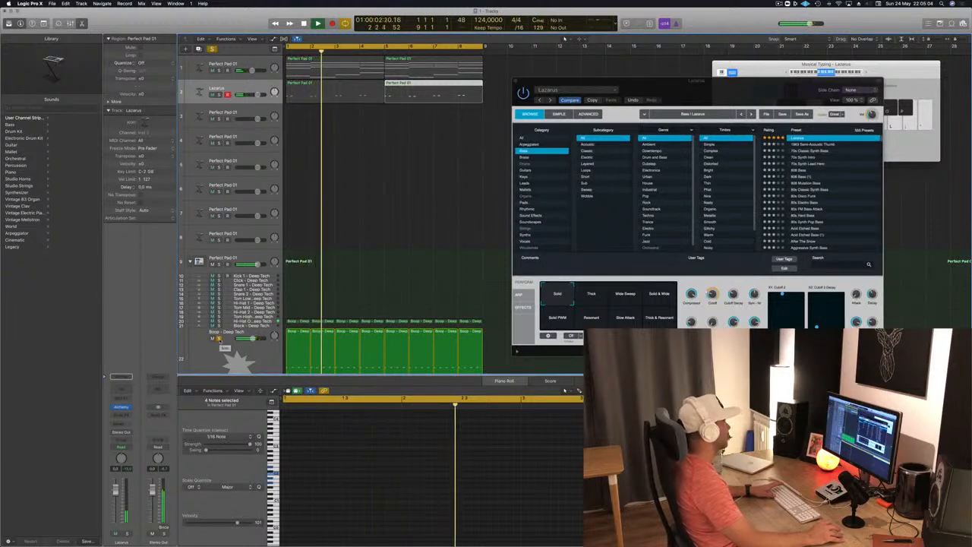
left_click(219, 339)
key("Return")
left_click_drag(747, 88, 611, 165)
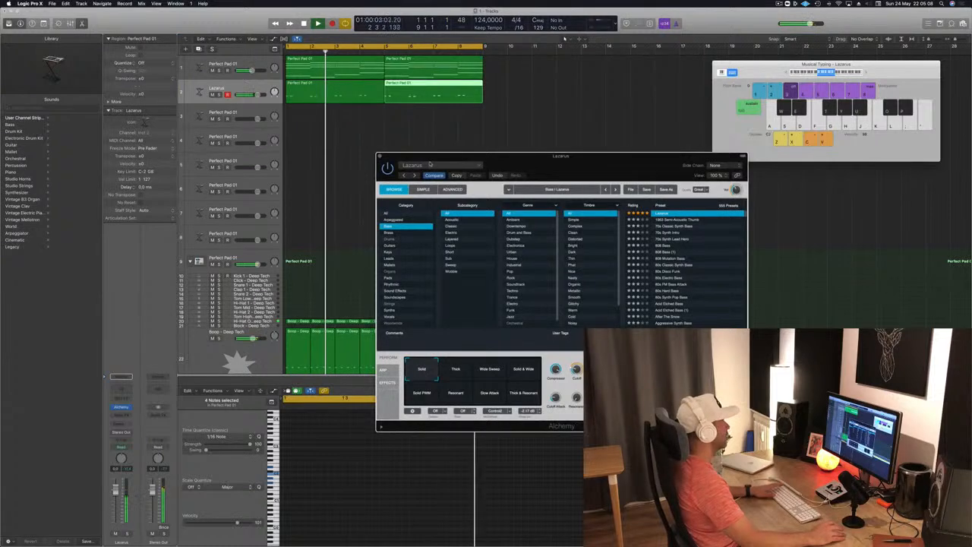
- Close Alchemy and duplicate the short bass notes at the same pitches to fill each bar of the first Lazarus region
key("super+w")
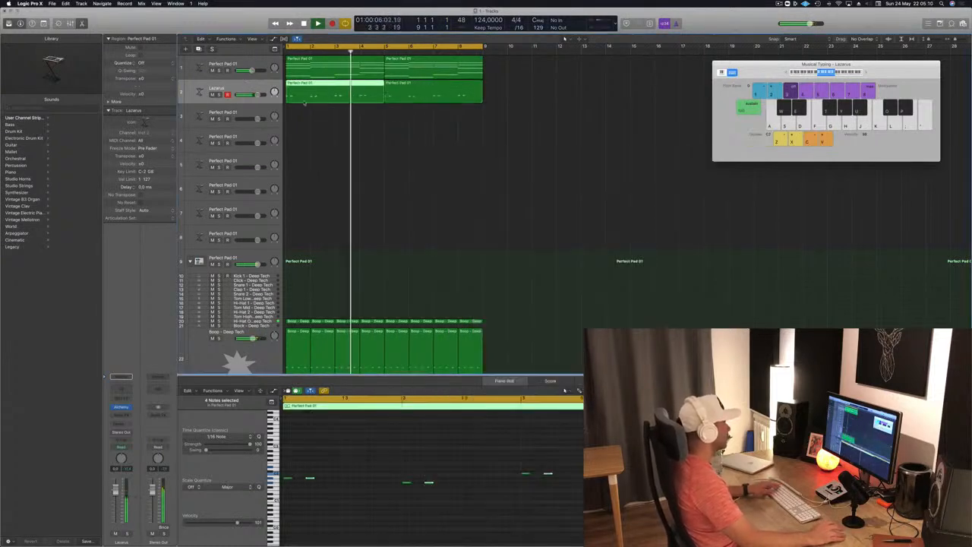
left_click(351, 475)
left_click_drag(286, 479, 356, 477)
key("space")
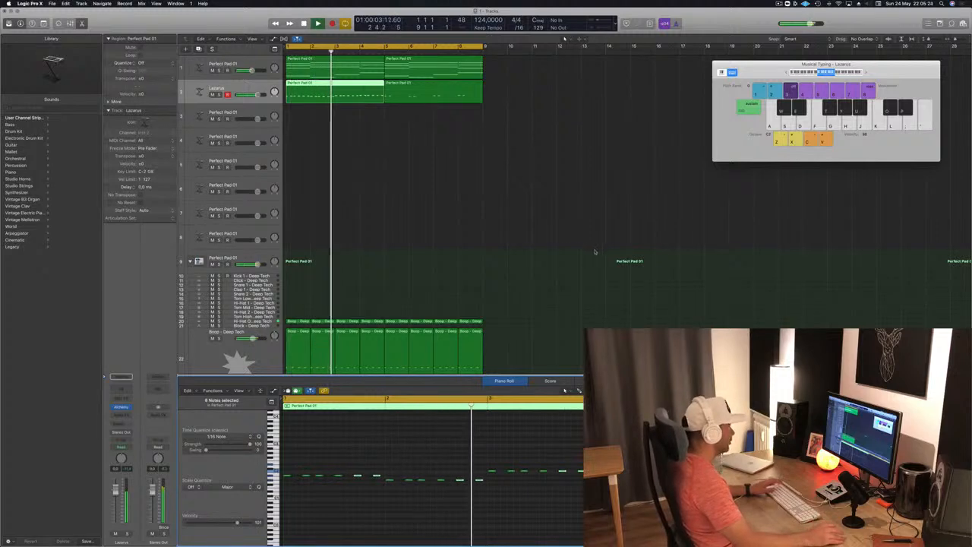
- Replace the bass region at bar 5 with a copy of the edited four-bar Lazarus region
left_click(478, 98)
key("Delete")
key("space")
left_click_drag(324, 90, 412, 86)
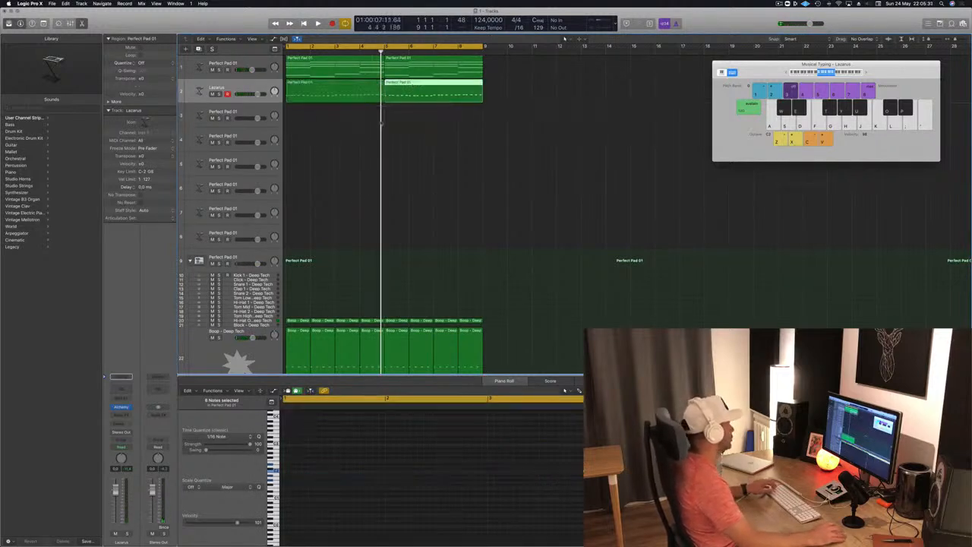
- Play the loop while examining the notes of the first Boop - Deep Tech region and the first pad region
left_click(297, 334)
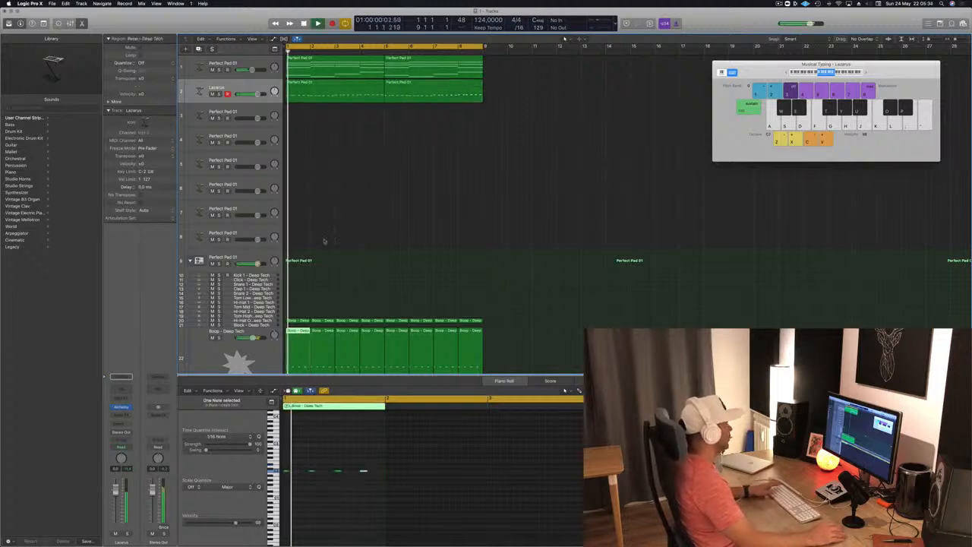
left_click(325, 240)
key("space")
left_click(326, 67)
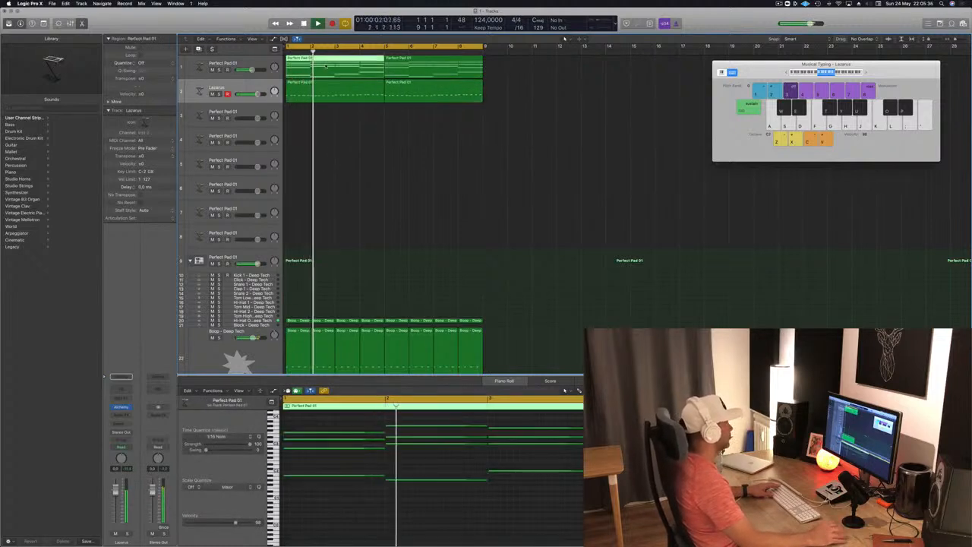
scroll(414, 197, "down", 1)
scroll(387, 183, "up", 1)
scroll(348, 169, "left", 2)
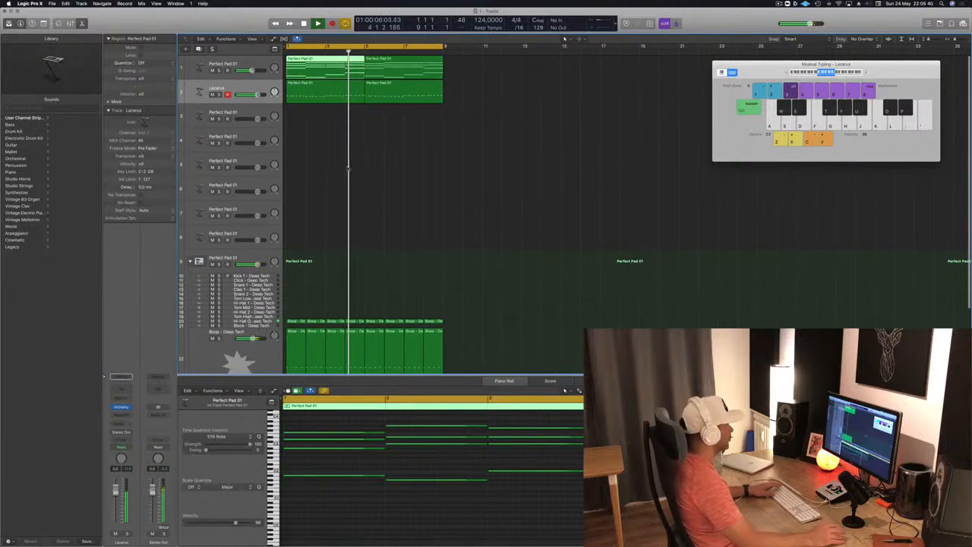
key("space")
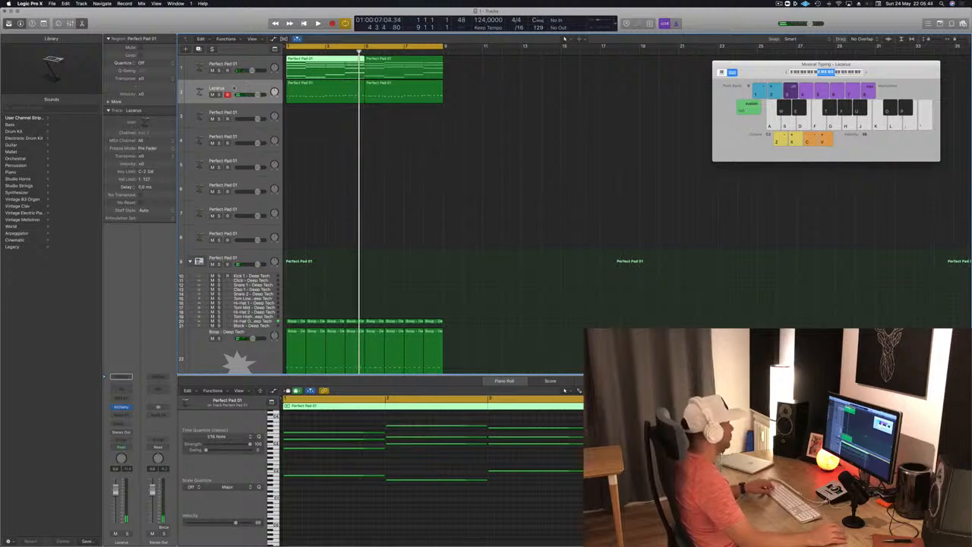
- Create a new software instrument track below Lazarus with the stereo version of Studio Horns
left_click(234, 88)
key("alt+super+n")
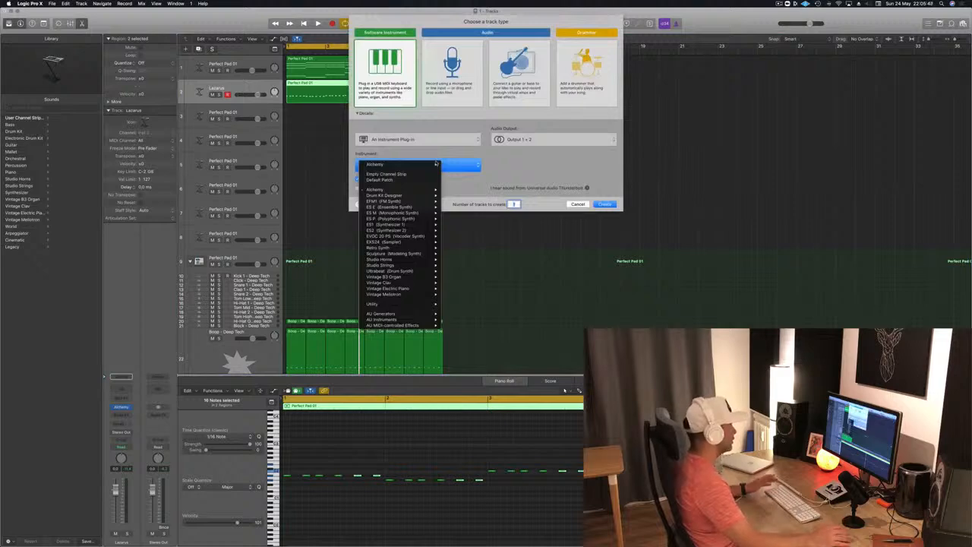
mouse_move(438, 208)
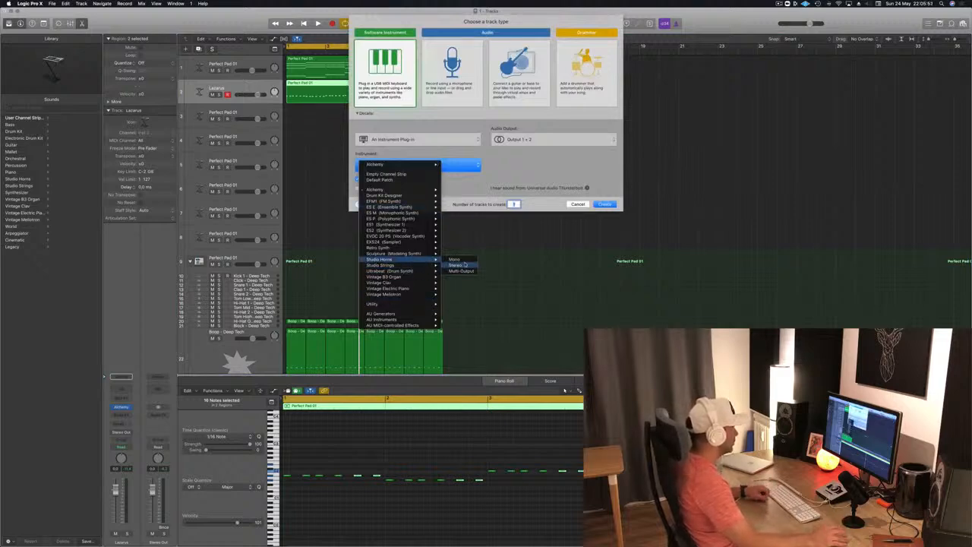
left_click(465, 264)
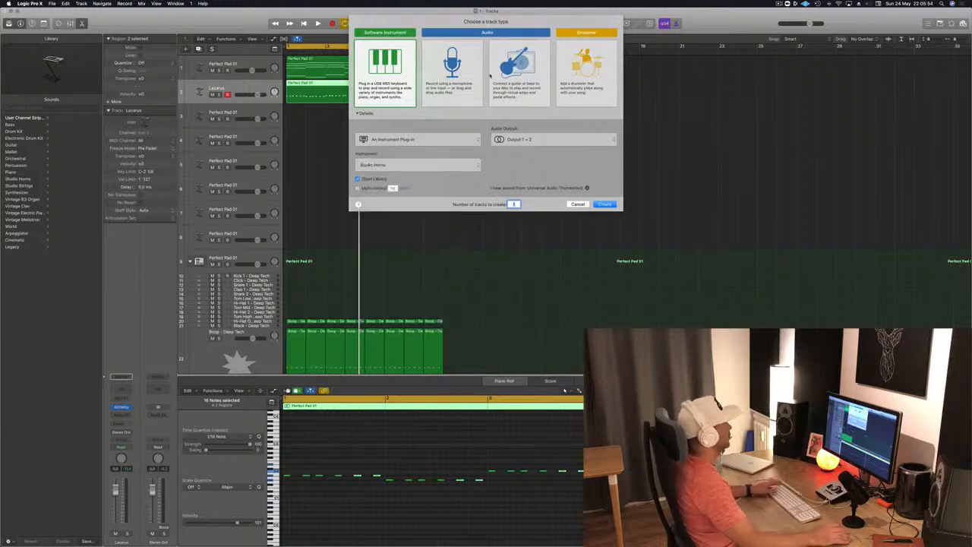
left_click(614, 204)
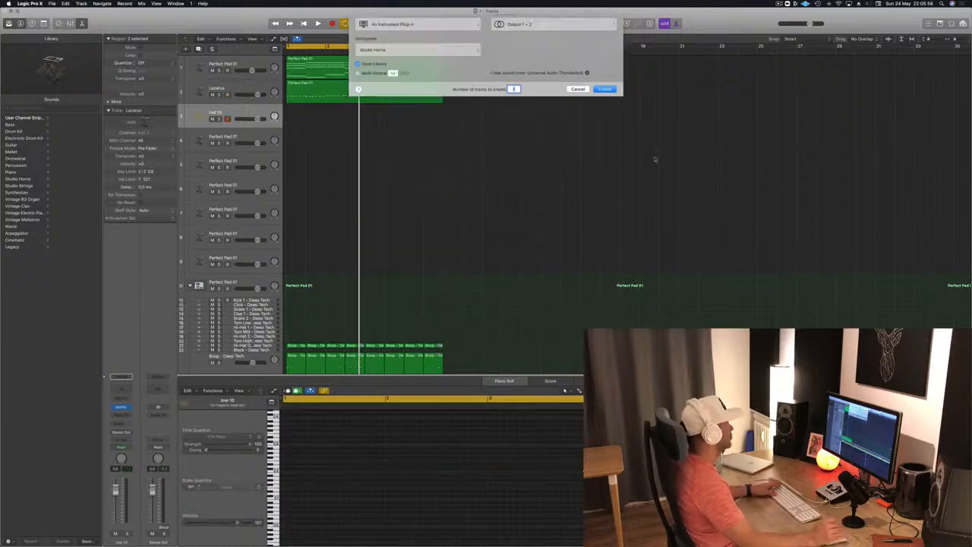
- Copy the first pad region to the new Studio Horns track and delete its lower chord notes
left_click_drag(321, 65, 317, 116)
left_click_drag(541, 494, 285, 435)
key("Delete")
left_click(251, 108)
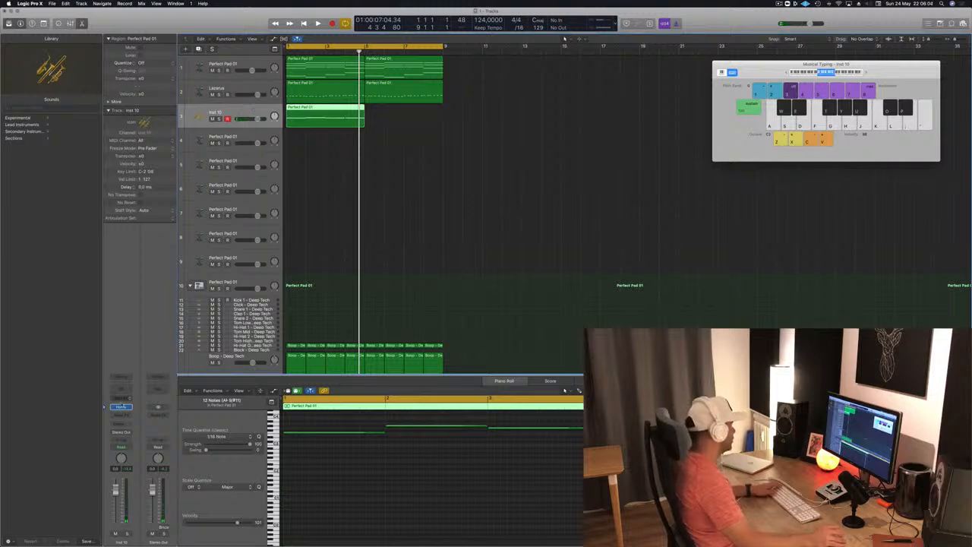
- Open Studio Horns, review its instruments and articulations, and play the part with Trumpet 1 from the start
left_click(121, 407)
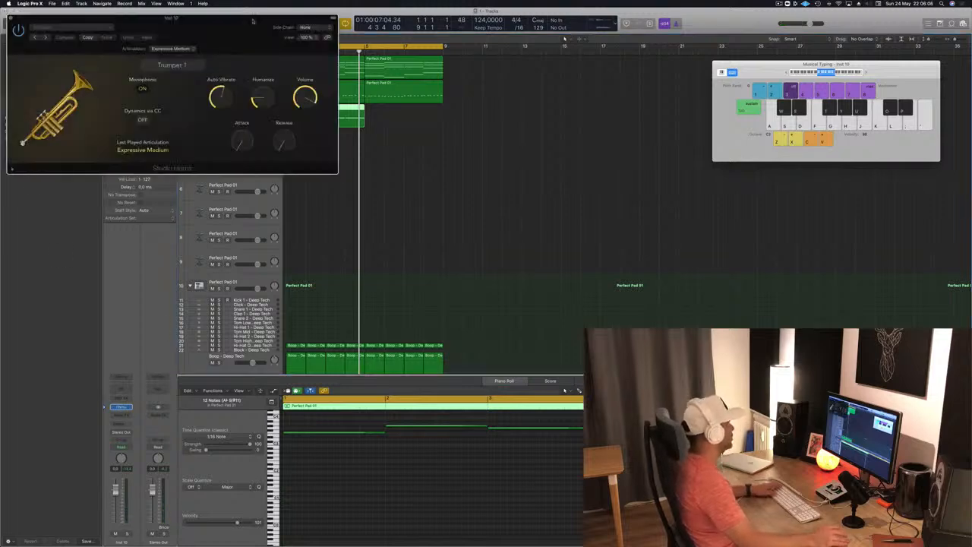
left_click_drag(280, 28, 493, 112)
left_click(445, 144)
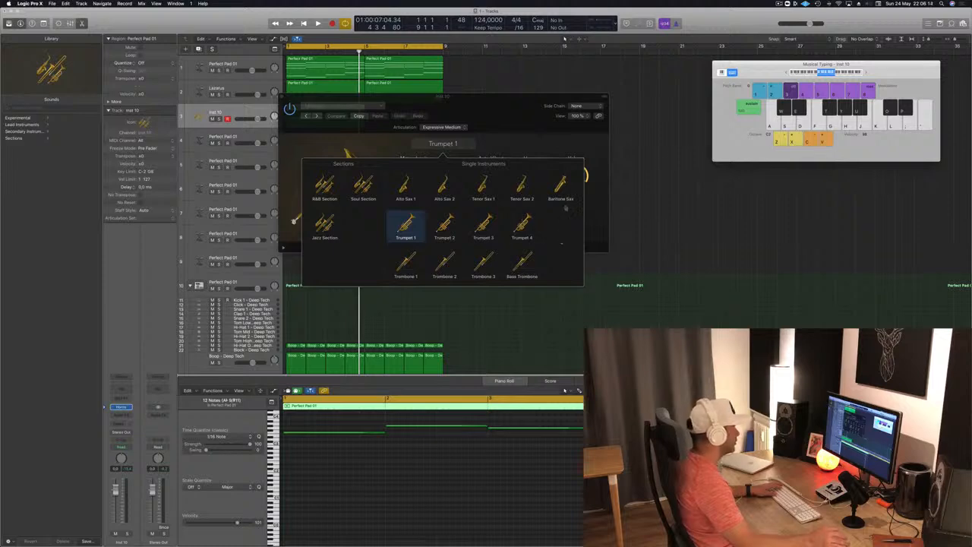
left_click(578, 137)
left_click(458, 127)
left_click(542, 100)
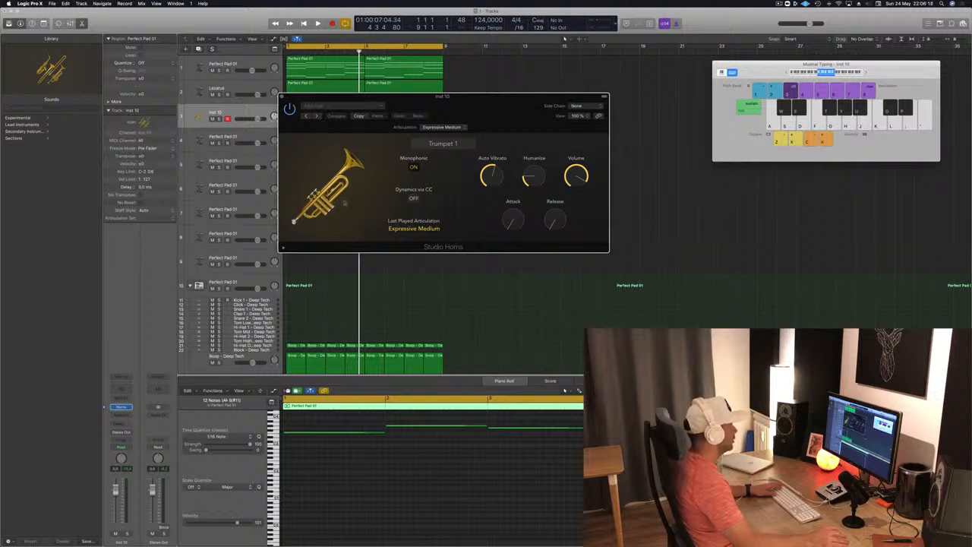
left_click_drag(456, 103, 643, 120)
key("space")
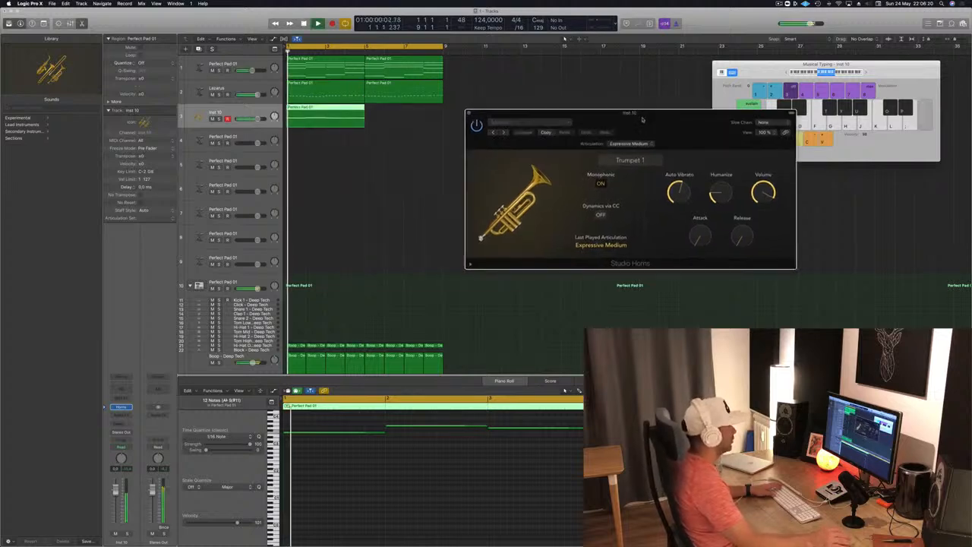
- Delete the pad region copy from track 3 and load the Trombone Pad preset from the Experimental sounds
left_click_drag(397, 116, 305, 130)
key("Delete")
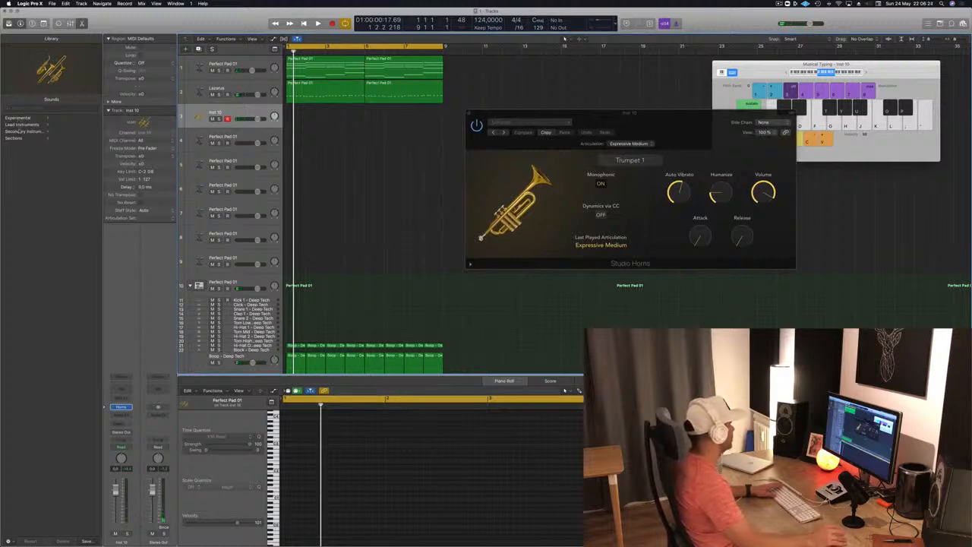
left_click(21, 125)
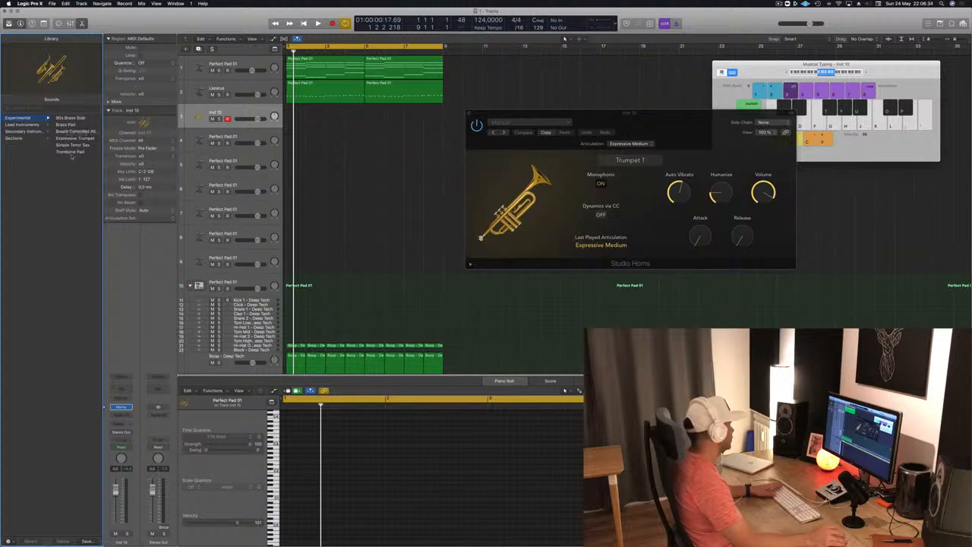
key("space")
key("space")
- Copy the first pad region to the Trombone Pad track, delete its lower chord notes and start playback
left_click_drag(326, 70, 328, 114)
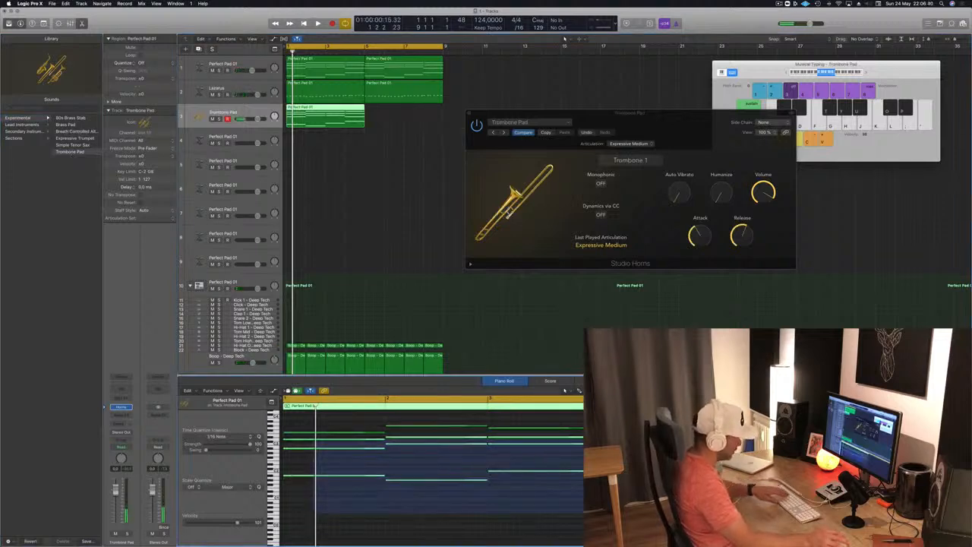
left_click_drag(315, 438, 639, 513)
key("Delete")
key("space")
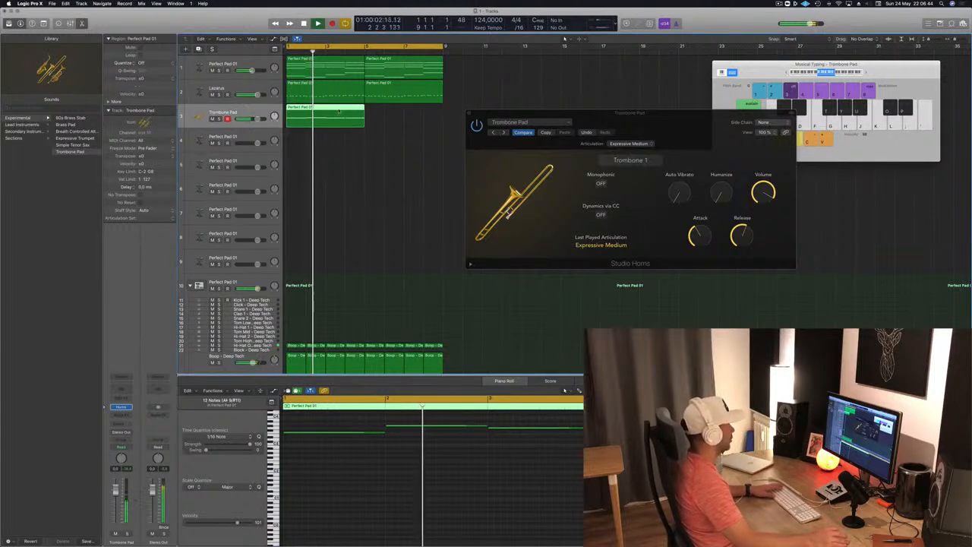
- Listen to the trombone part together with the other tracks from the beginning, stop playback and select its region
key("space")
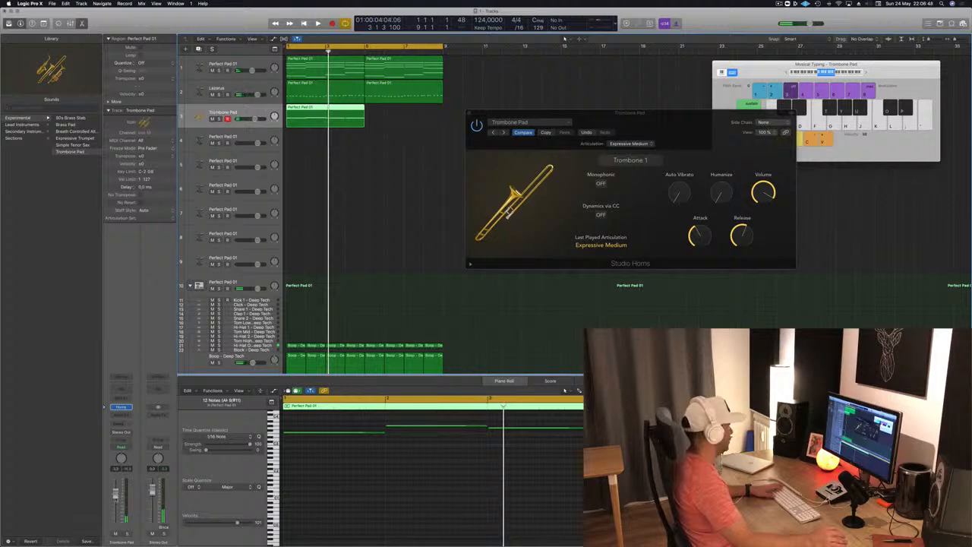
key("Return")
key("space")
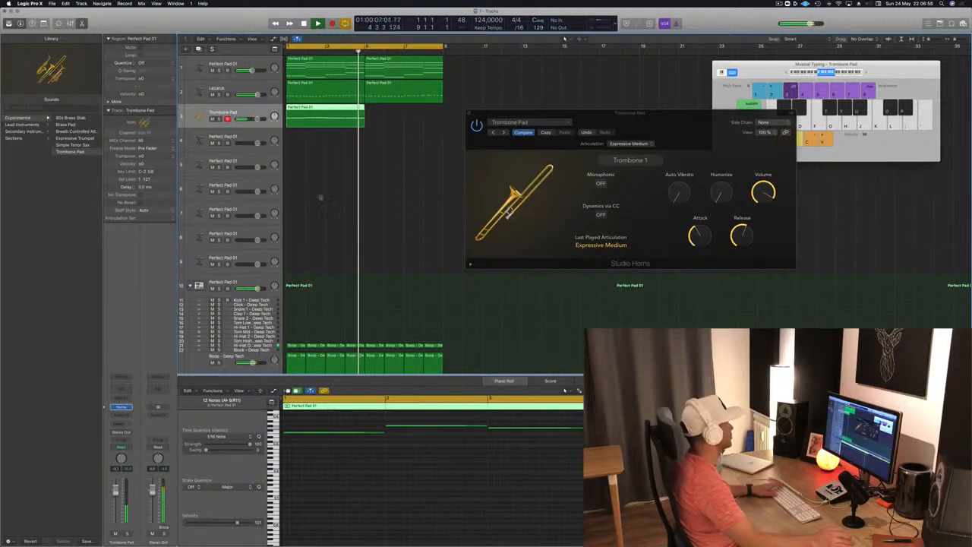
left_click(373, 149)
key("space")
left_click(339, 113)
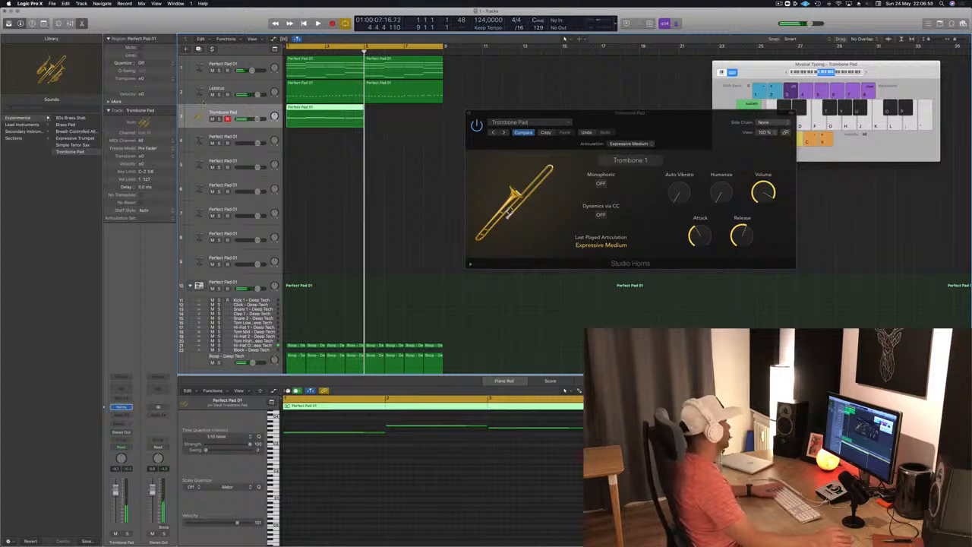
- Replace the instrument on track 3 with the stereo version of Studio Strings
left_click(128, 408)
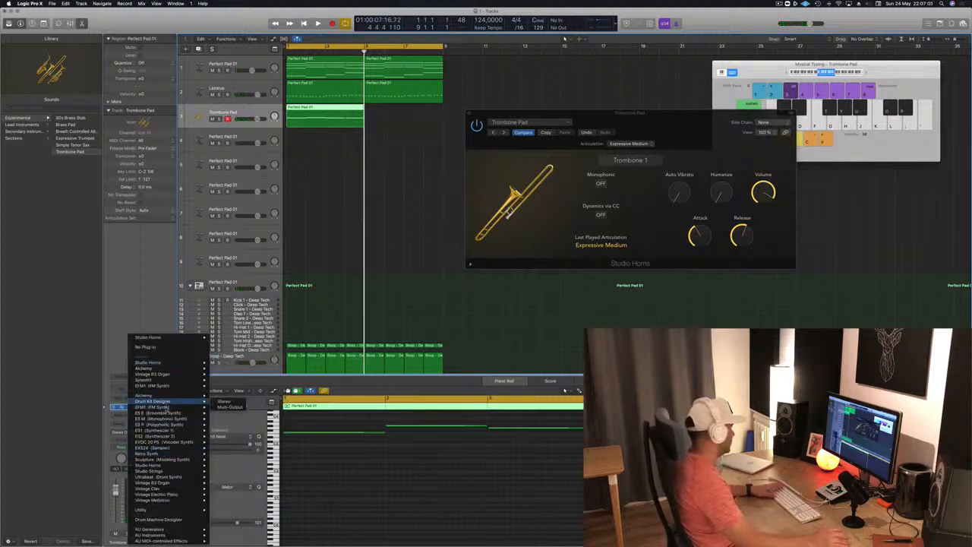
mouse_move(175, 454)
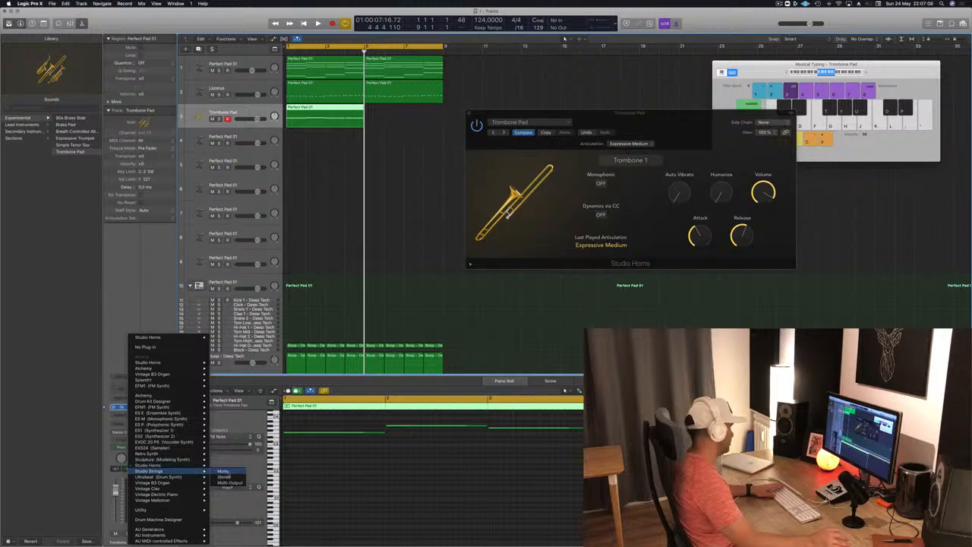
left_click(225, 477)
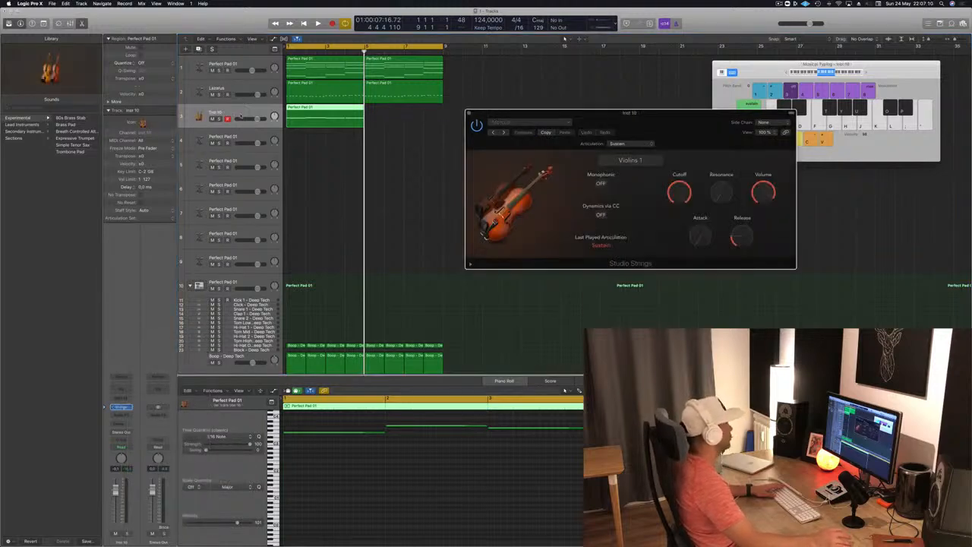
- Add a bus send to the Studio Strings track and insert a stereo SilverVerb on the resulting aux channel
left_click(123, 426)
mouse_move(132, 438)
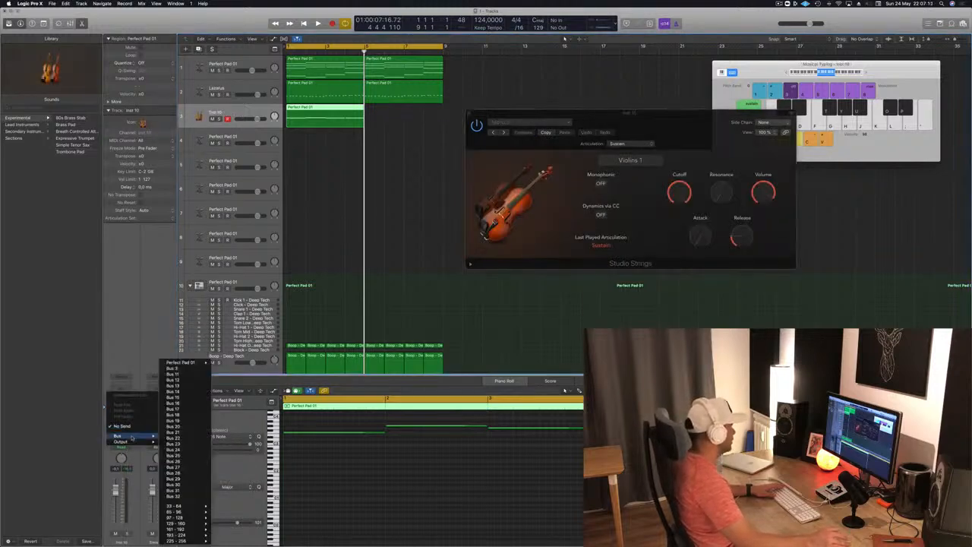
left_click(178, 369)
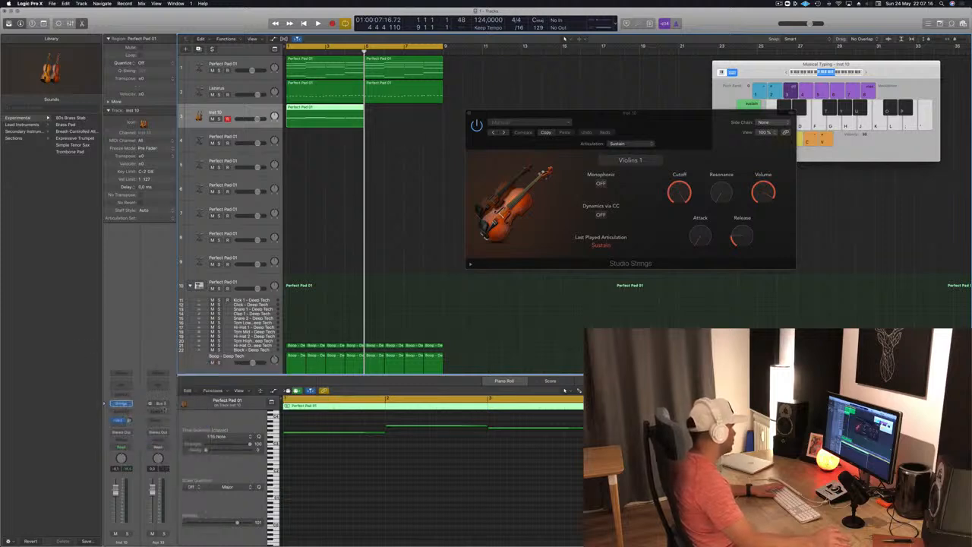
left_click(164, 412)
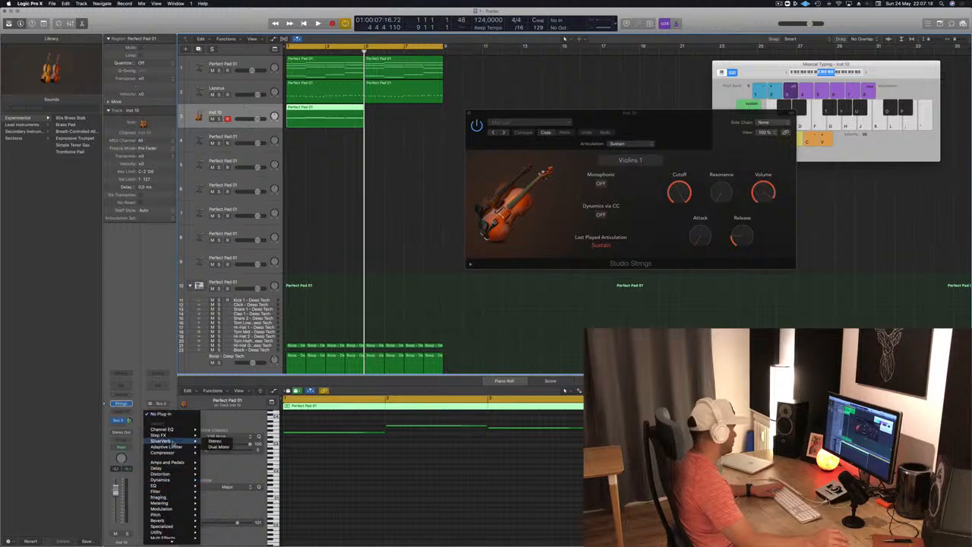
left_click(215, 441)
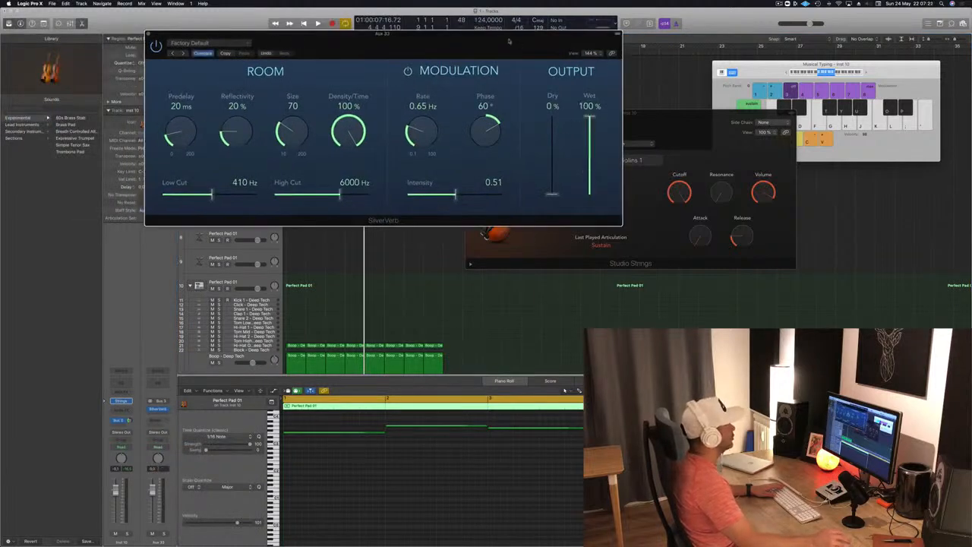
- Load the grandiose preset in SilverVerb and move its window clear of the channel strips and track headers
left_click(245, 43)
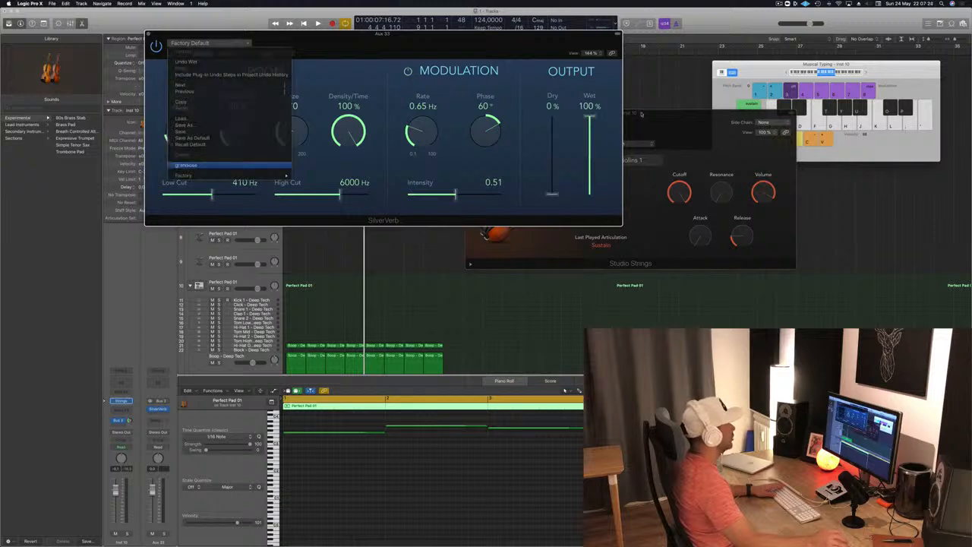
key("Return")
left_click_drag(538, 42, 777, 23)
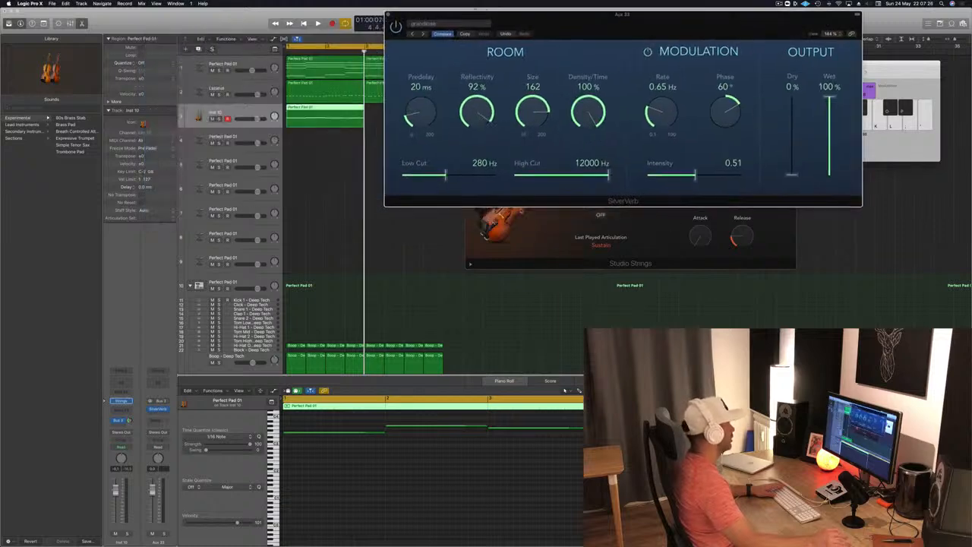
- Lower the volume of the strings track, play the loop and move the SilverVerb window away from the regions
left_click(140, 514)
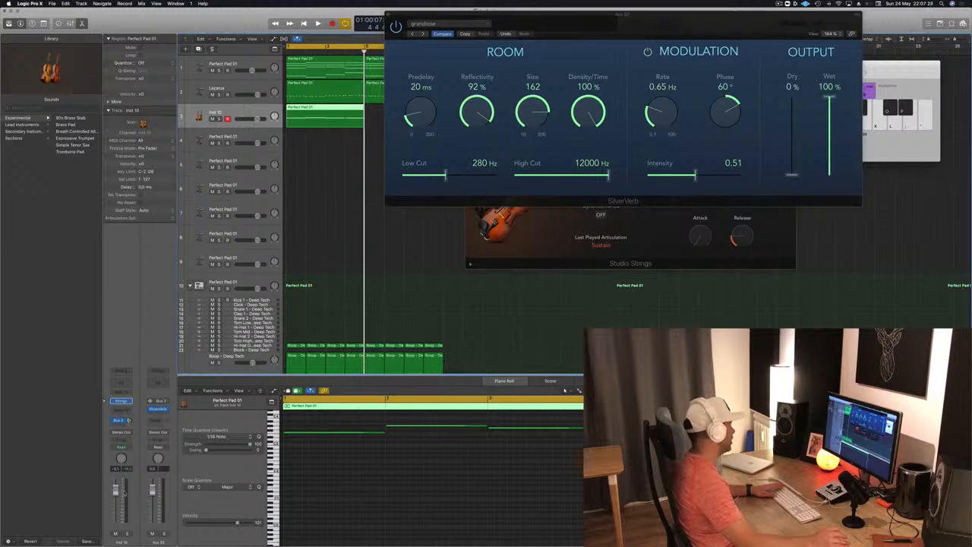
key("space")
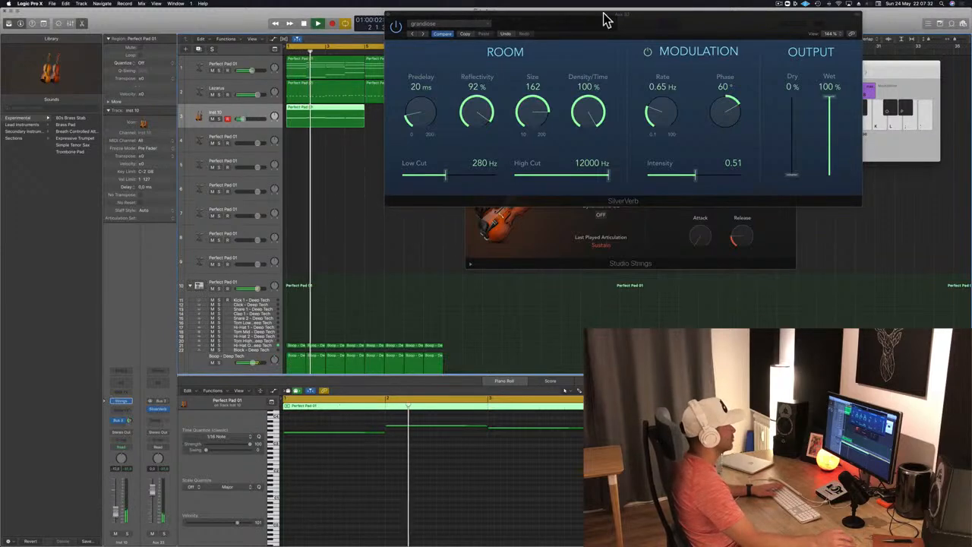
left_click_drag(607, 18, 713, 59)
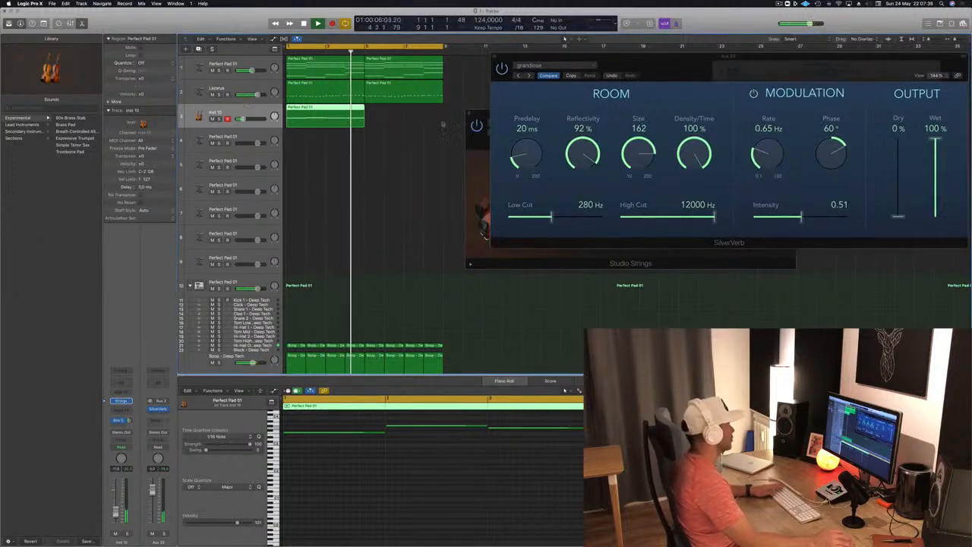
- Play the loop and compare the notes of the first pad region with those of the strings region
key("space")
key("space")
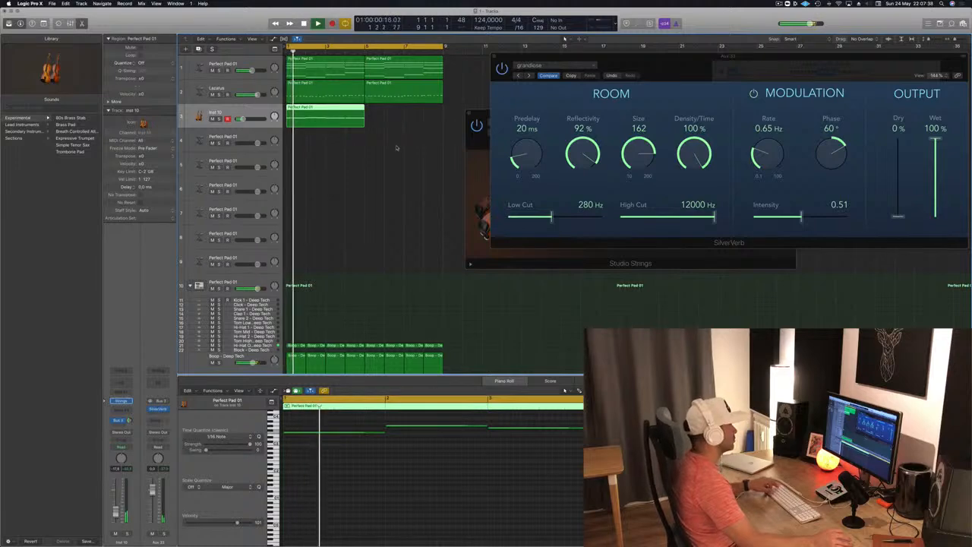
scroll(398, 147, "down", 1)
left_click(336, 74)
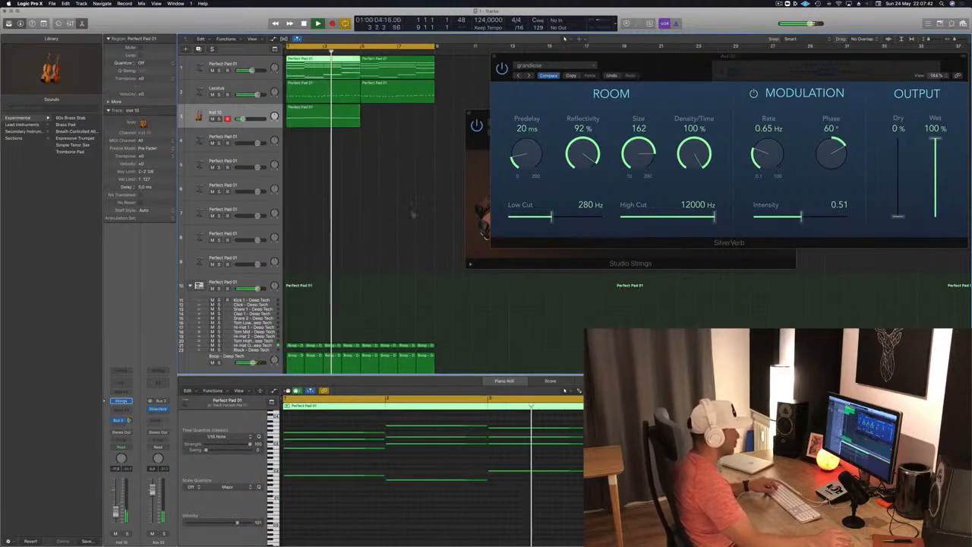
key("space")
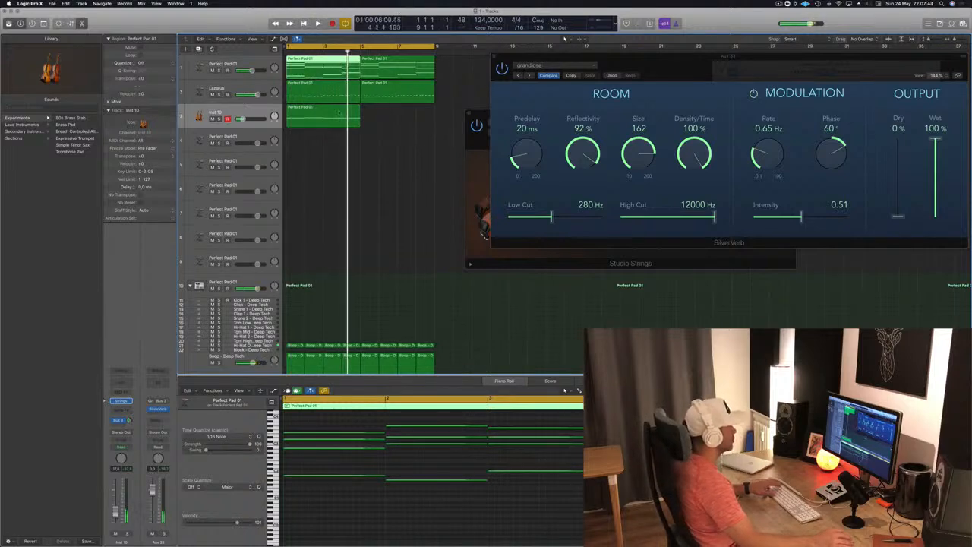
left_click(350, 125)
left_click(336, 61)
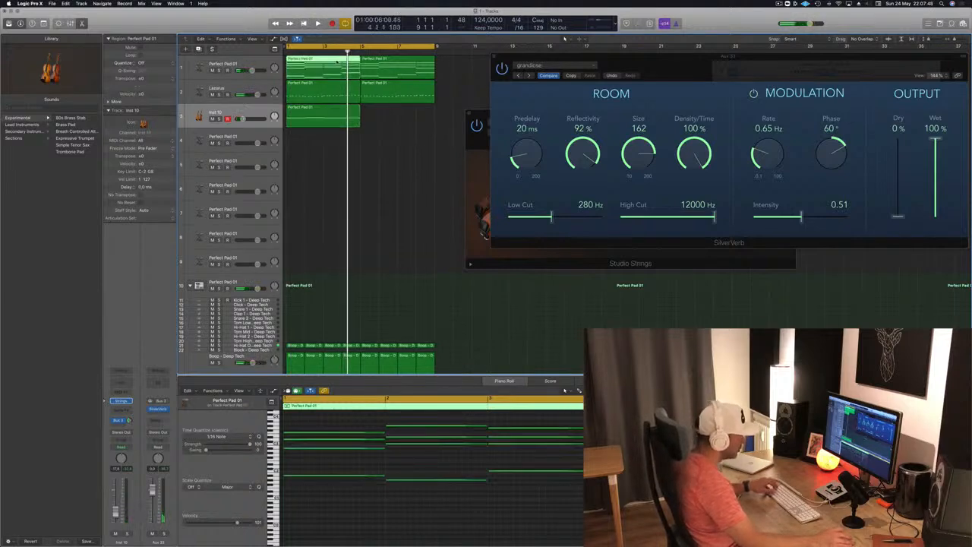
left_click(355, 105)
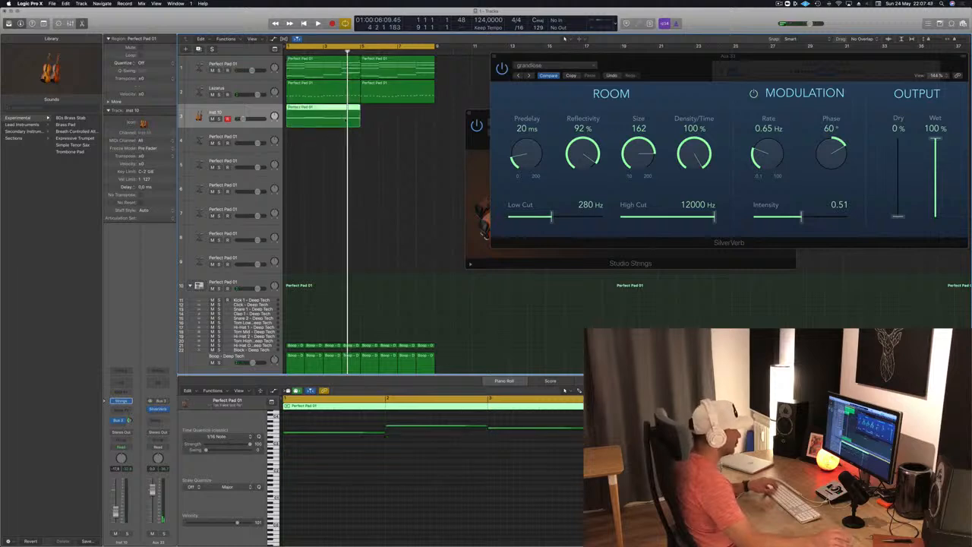
- Play the loop again and duplicate the four-bar strings region directly after the original
left_click(386, 435)
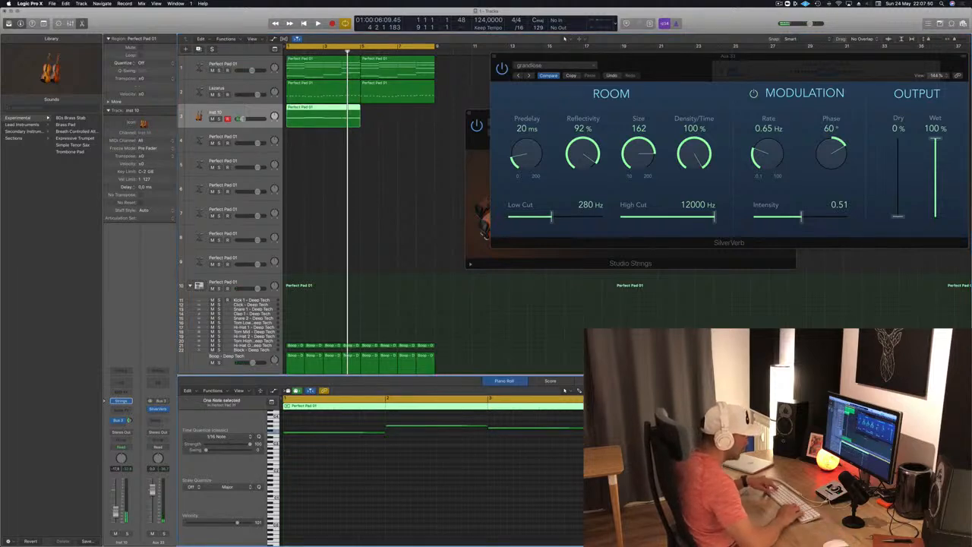
key("space")
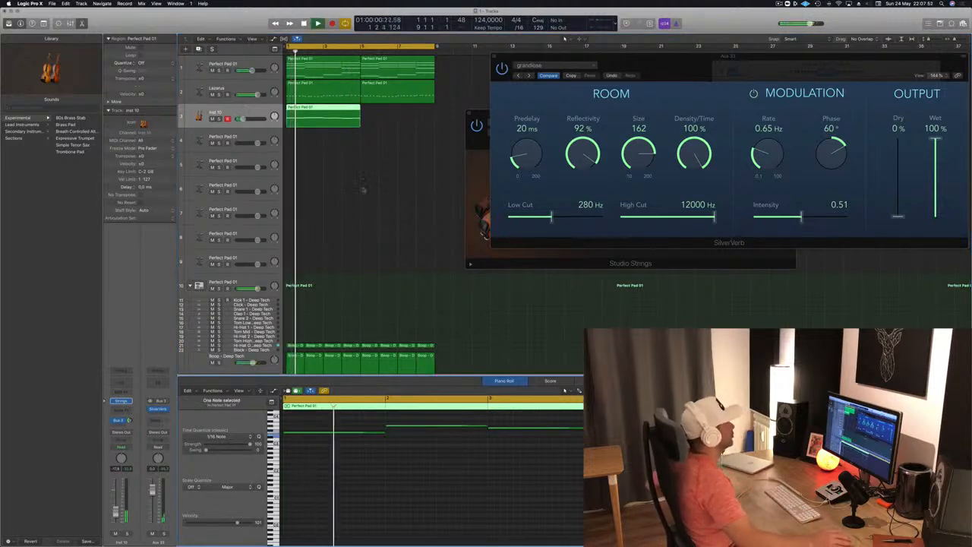
left_click_drag(318, 111, 392, 113)
left_click(241, 111)
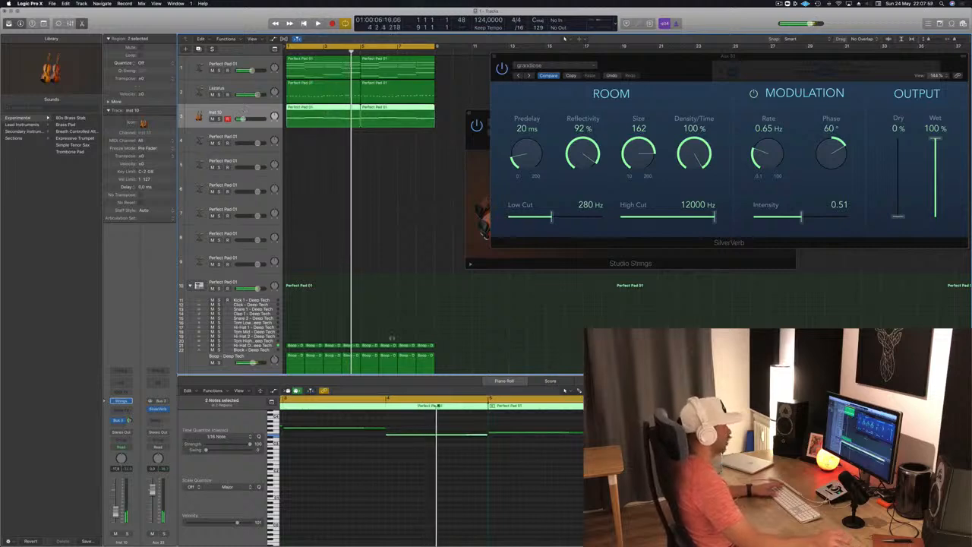
- Raise the pitch of the last note in the first strings region and play the loop from the start
left_click(445, 445)
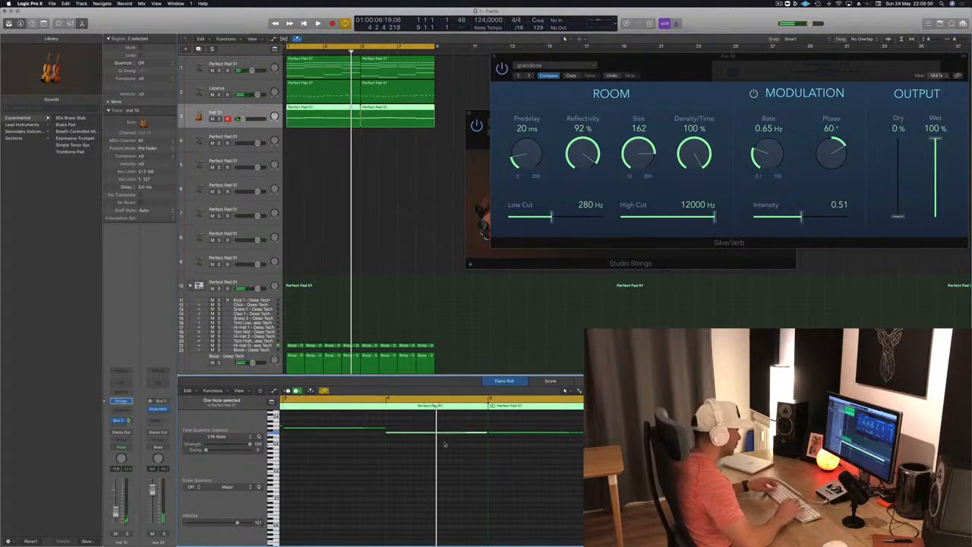
key("space")
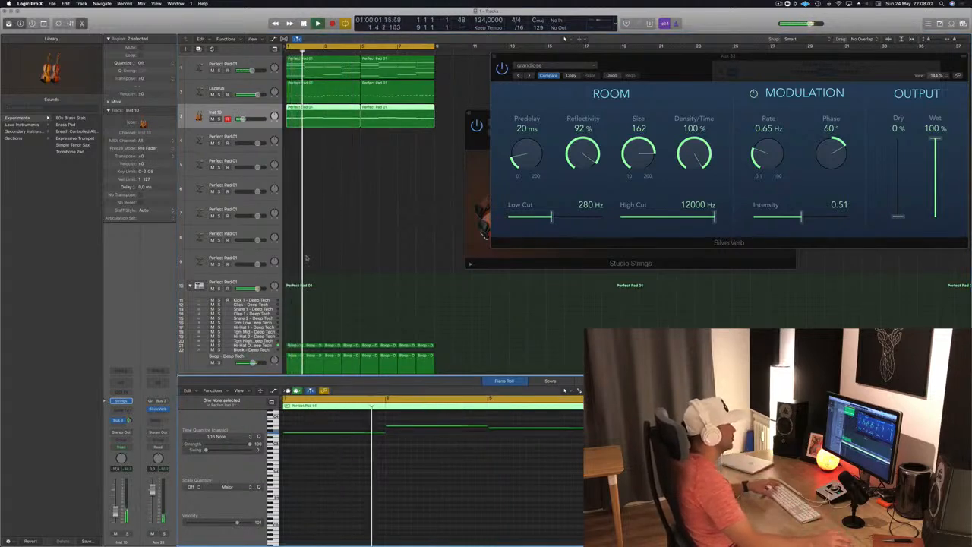
left_click(335, 158)
left_click(336, 115)
key("super+Left")
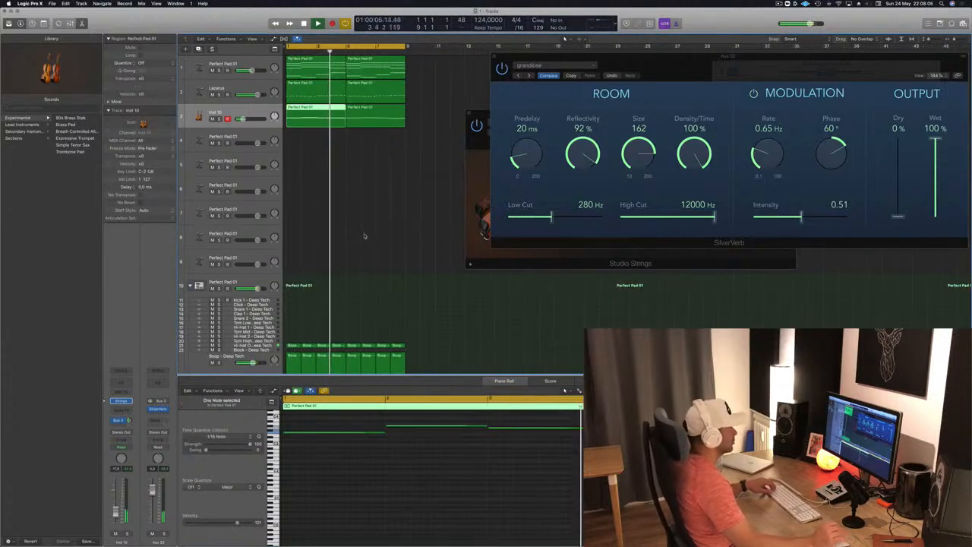
- Replace the second strings region with a new copy of the first and raise the strings track's volume slightly
left_click(380, 116)
key("space")
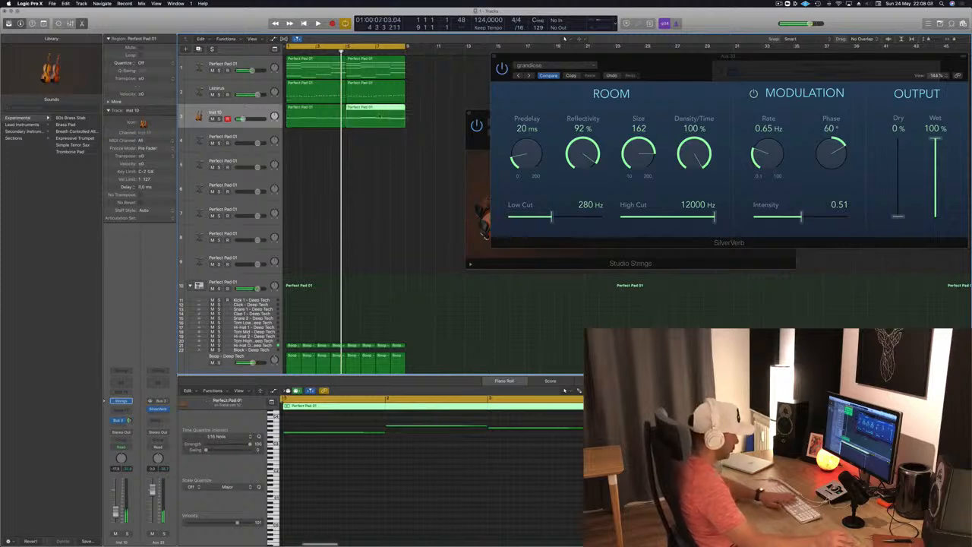
key("Delete")
left_click_drag(300, 115, 366, 124)
key("space")
left_click_drag(243, 118, 246, 120)
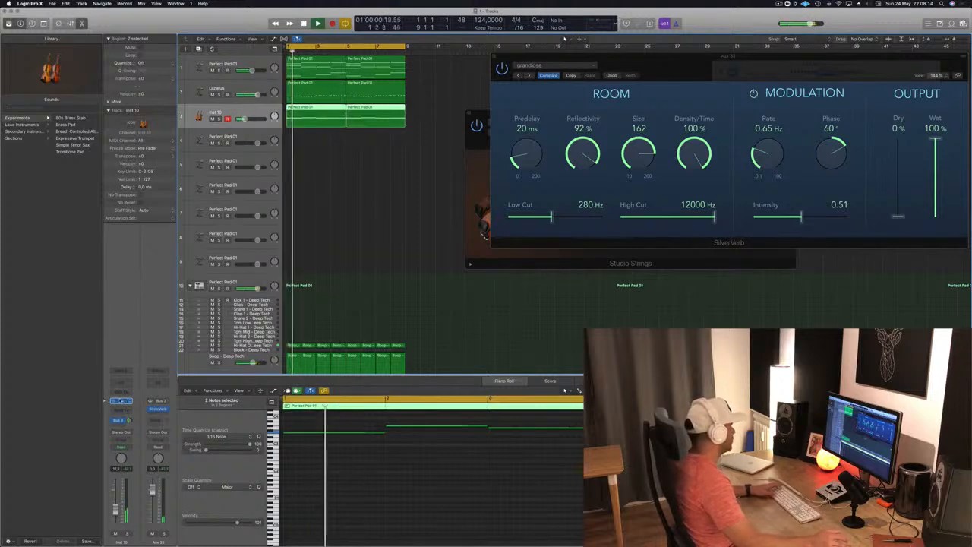
- Open the Studio Strings instrument window of track 3 and move it away from the SilverVerb controls
left_click(120, 400)
left_click(121, 401)
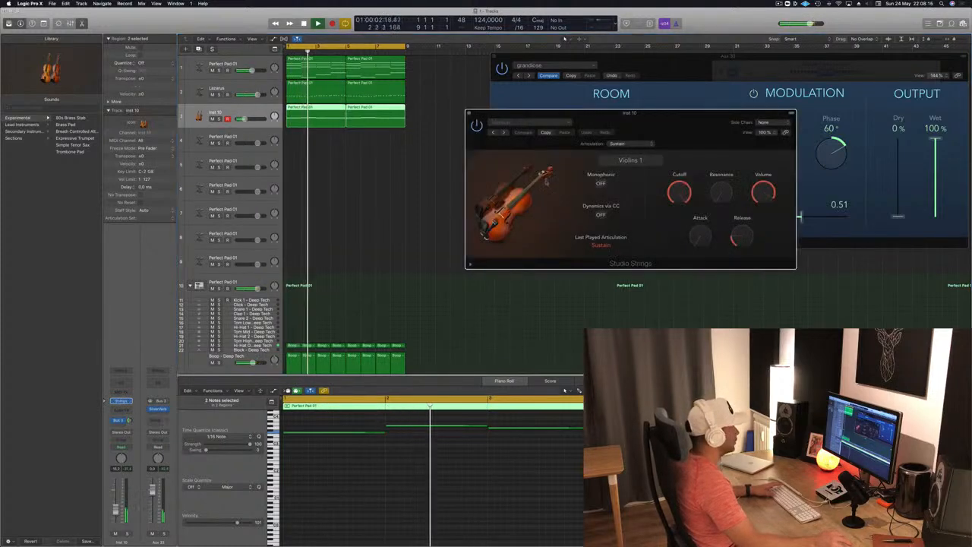
left_click_drag(593, 130, 452, 133)
- Load the experimental preset Full Strings for Layers in Studio Strings and reveal the strings regions while the loop plays
left_click(391, 119)
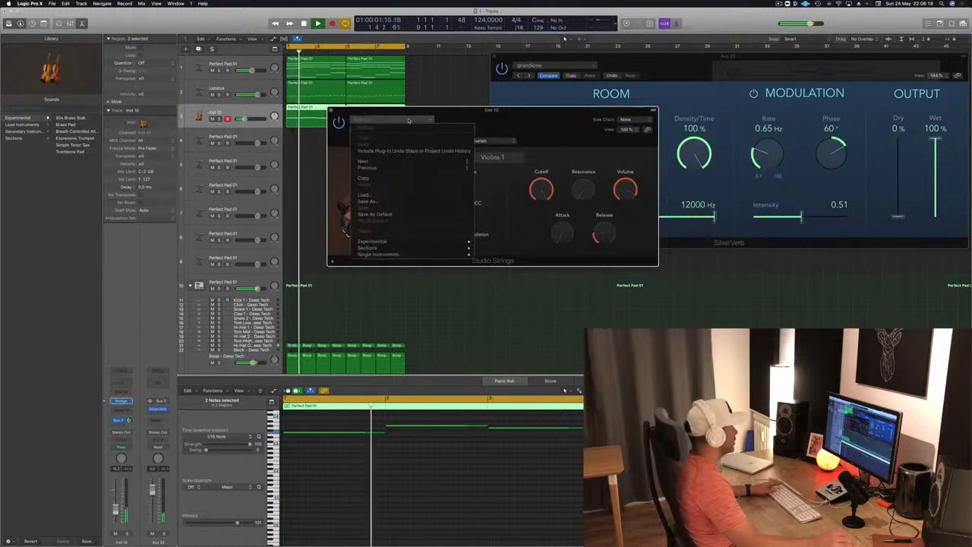
mouse_move(420, 247)
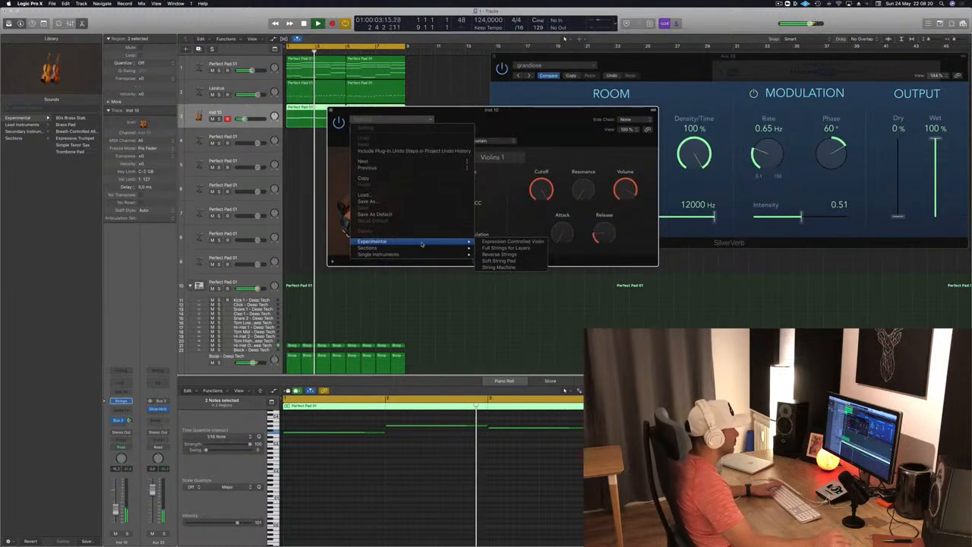
left_click(490, 249)
left_click_drag(538, 112, 608, 135)
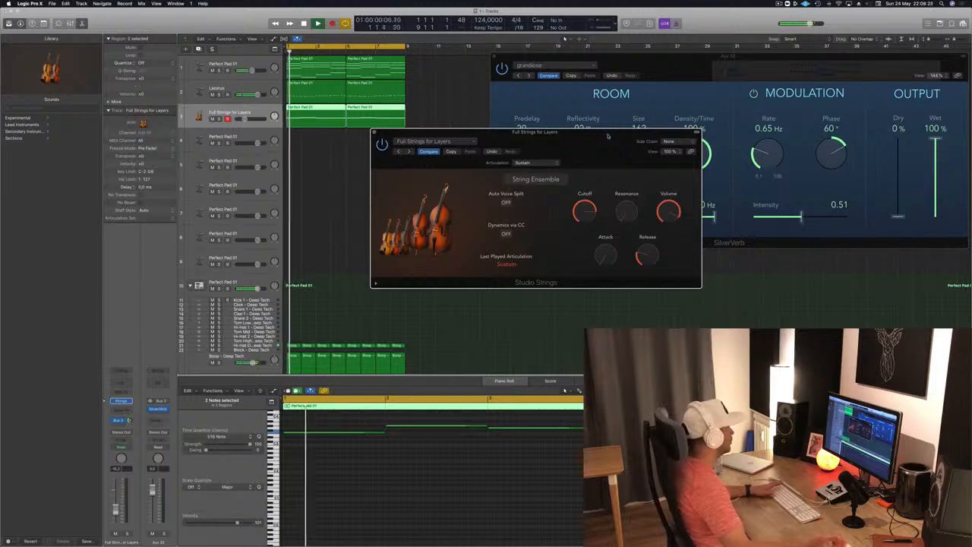
left_click_drag(626, 137, 596, 170)
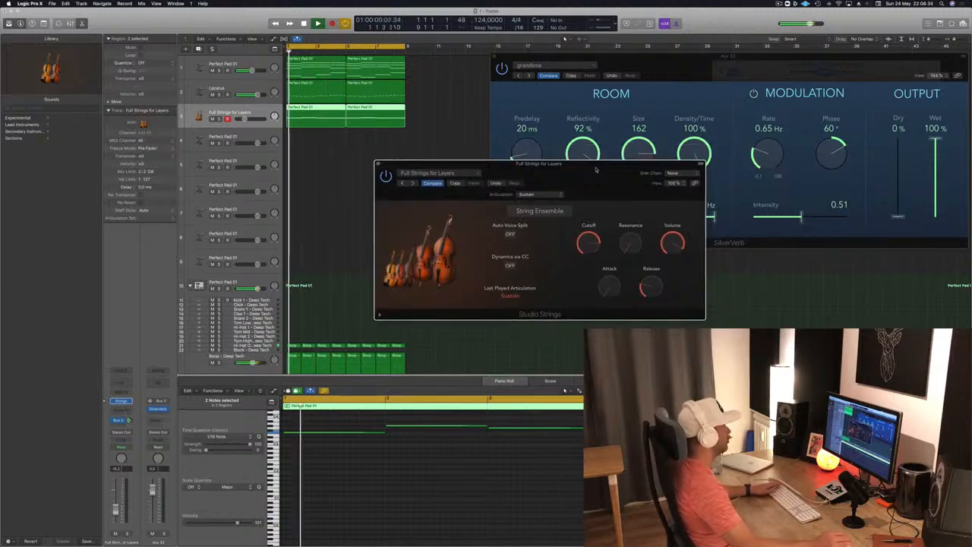
mouse_move(596, 170)
left_mouse_down()
mouse_move(631, 163)
mouse_move(604, 164)
left_mouse_up()
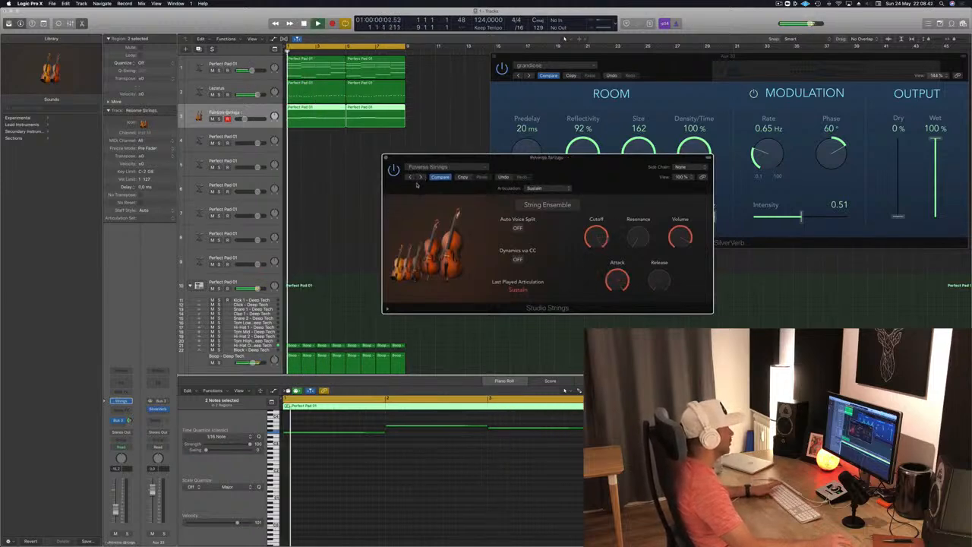
- Load the Disco Strings section preset in Studio Strings and audition it from the start of the loop
left_click(450, 168)
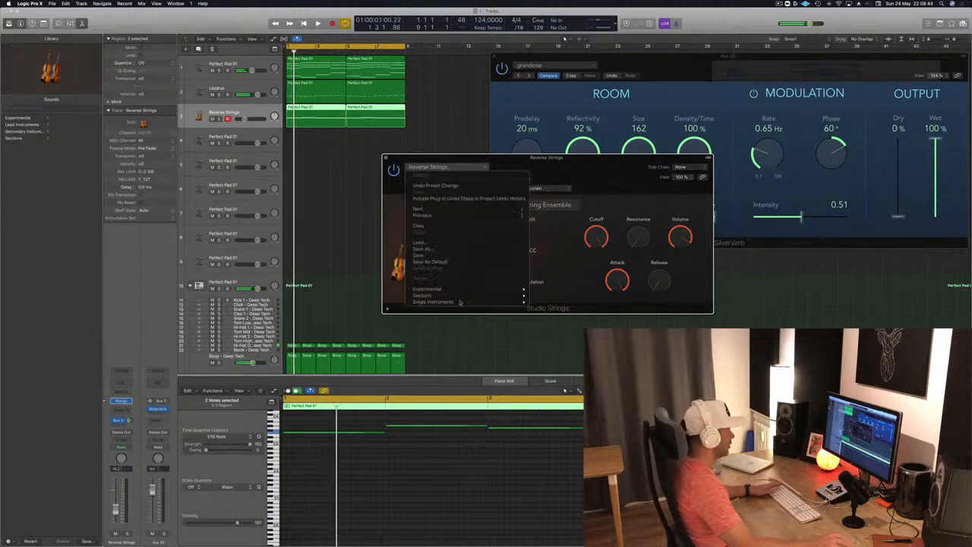
mouse_move(465, 297)
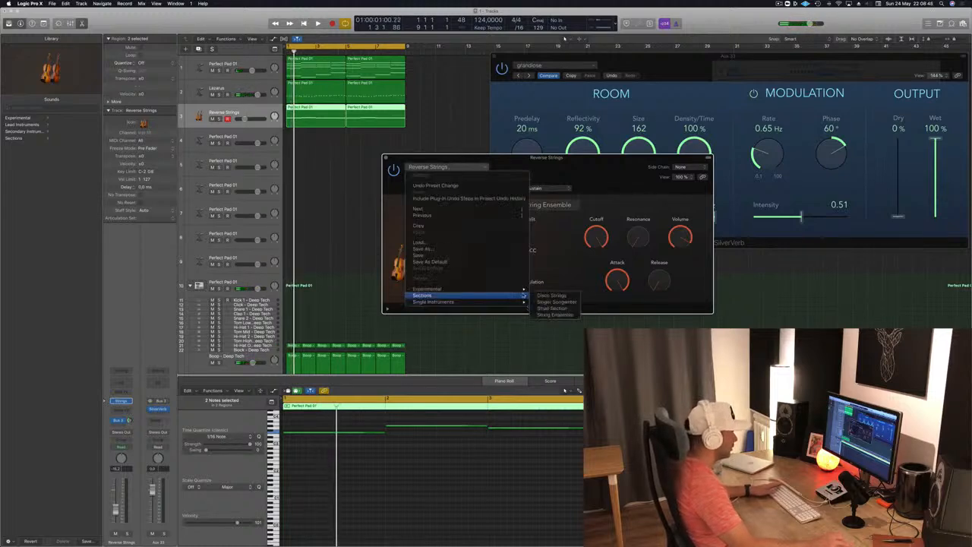
left_click(572, 297)
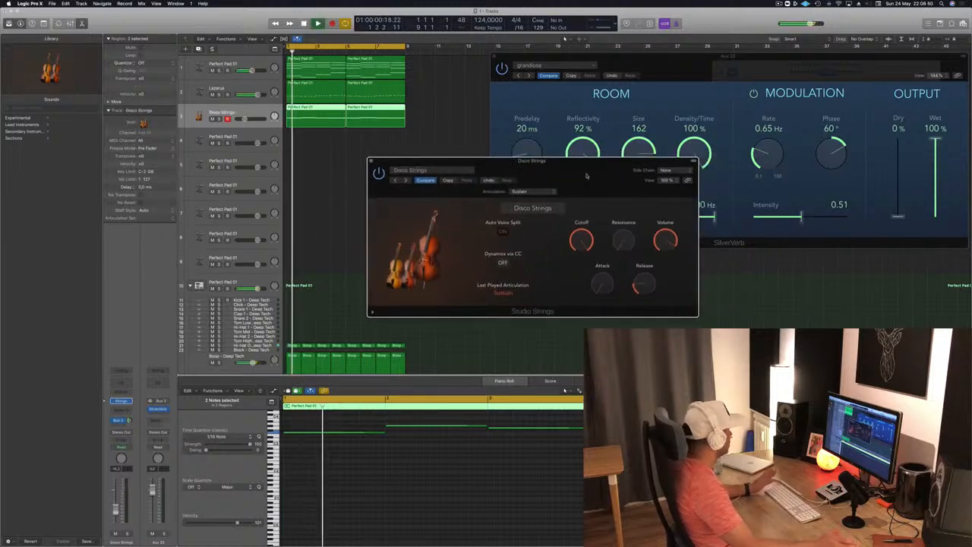
left_click_drag(472, 188, 458, 186)
key("space")
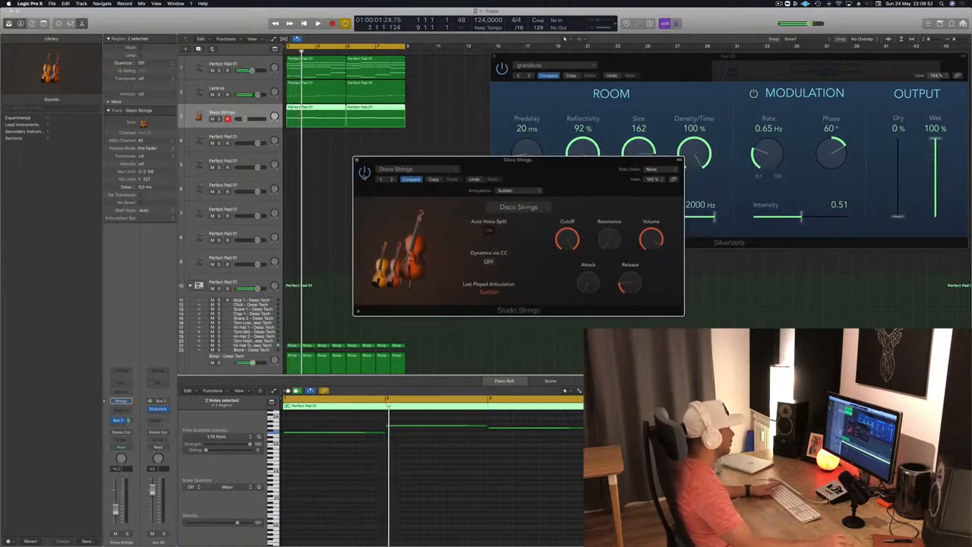
key("space")
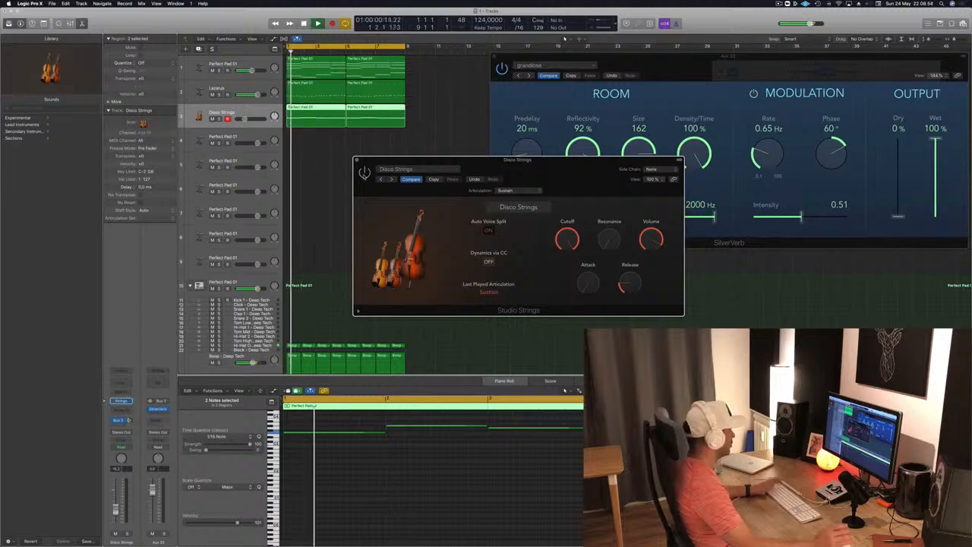
left_click_drag(375, 174, 349, 173)
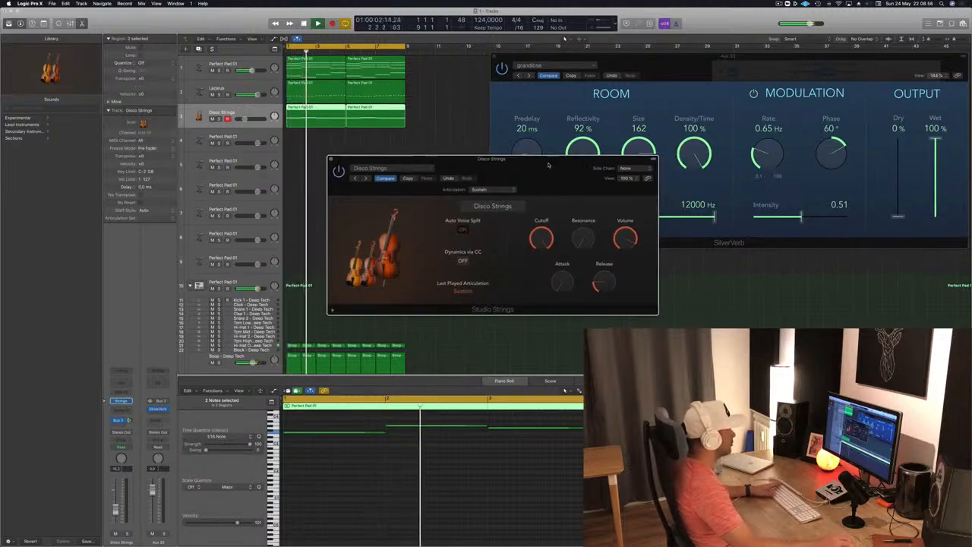
- Load the single-instrument preset Studio Cellos in Studio Strings and shift its window while the loop plays
left_click(376, 168)
mouse_move(410, 294)
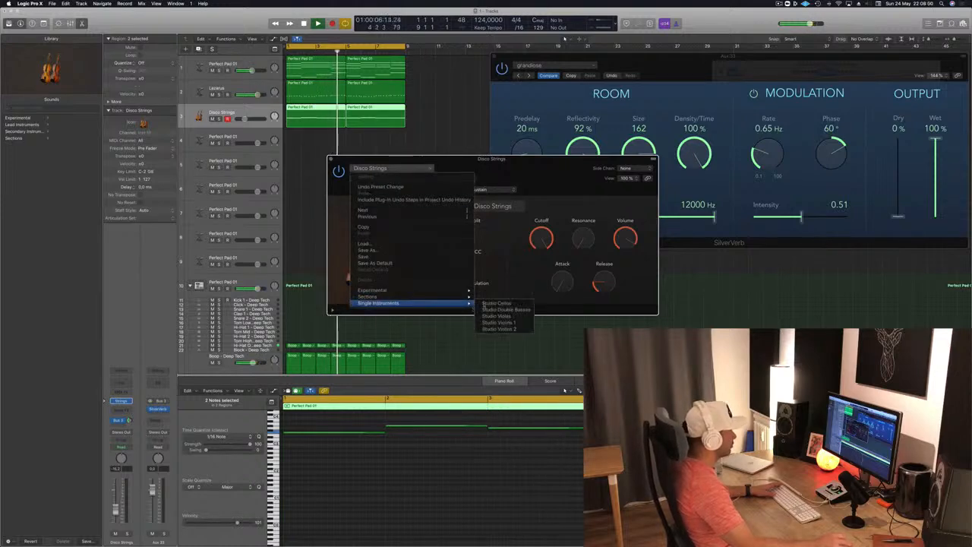
left_click(501, 303)
left_click_drag(534, 168, 584, 165)
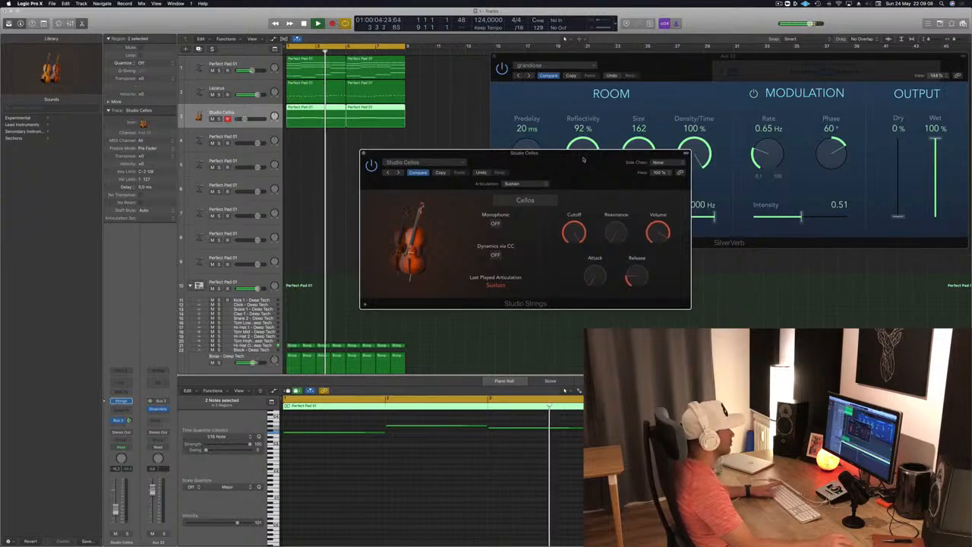
left_click_drag(588, 151, 625, 117)
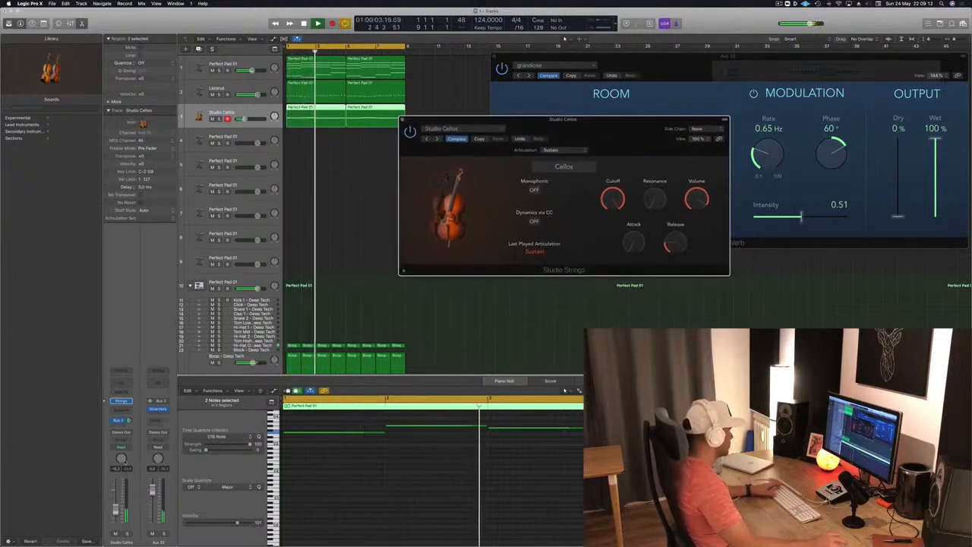
- Fine-tune the Studio Cellos track's volume against the playing loop and close the Studio Strings window
left_click_drag(116, 511, 115, 515)
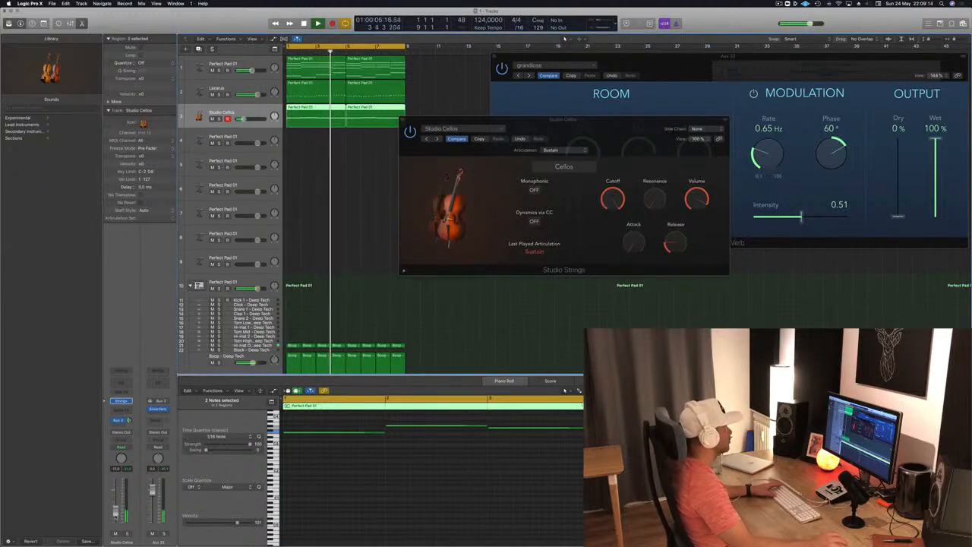
left_click_drag(622, 132, 570, 182)
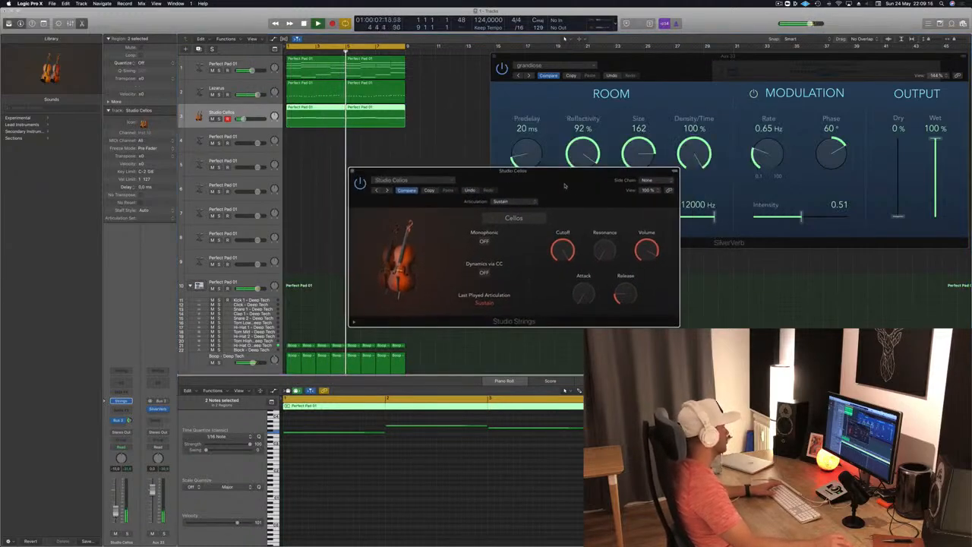
left_click(117, 513)
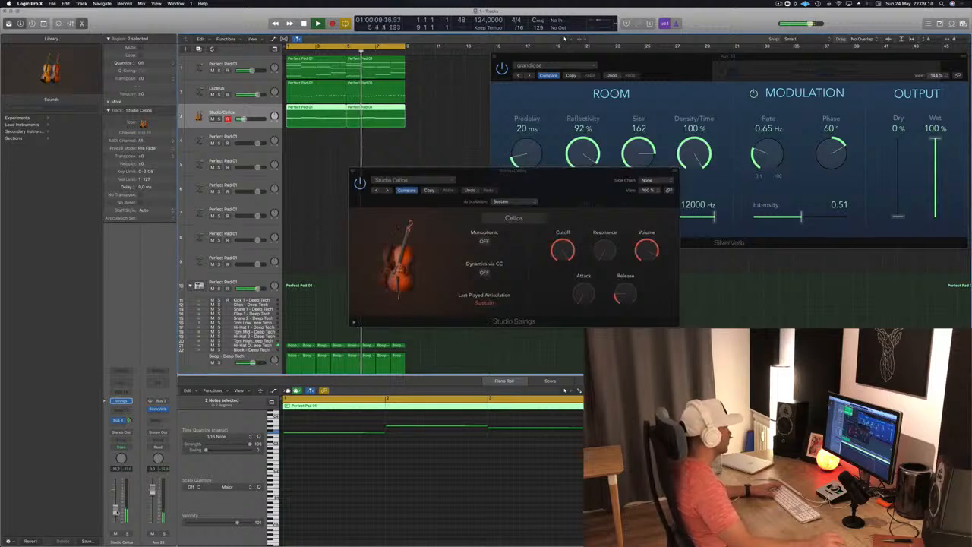
left_click(352, 173)
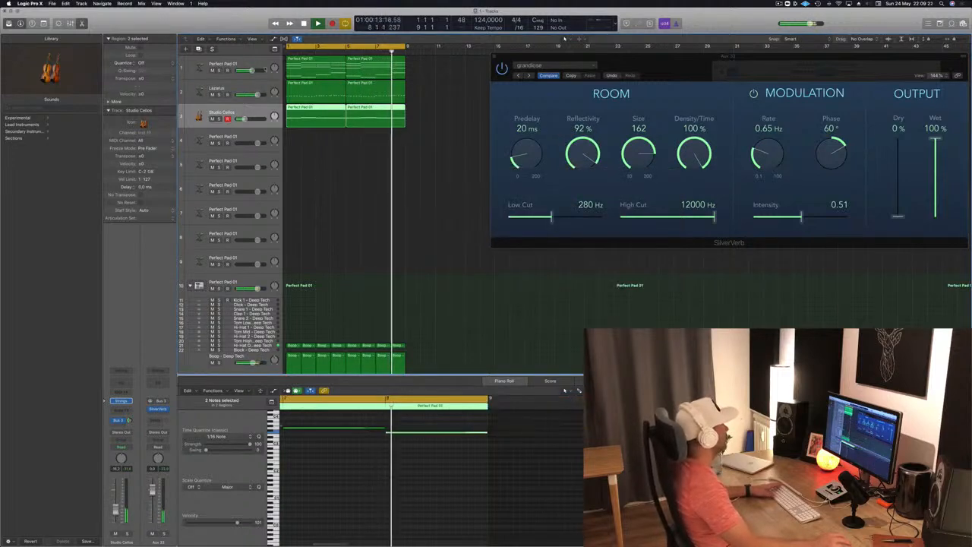
- Copy the first pad chord region from track 1 to the start of track 4 and stop playback
left_click(265, 67)
left_click(349, 219)
left_click_drag(307, 72, 308, 144)
key("space")
left_click(246, 123)
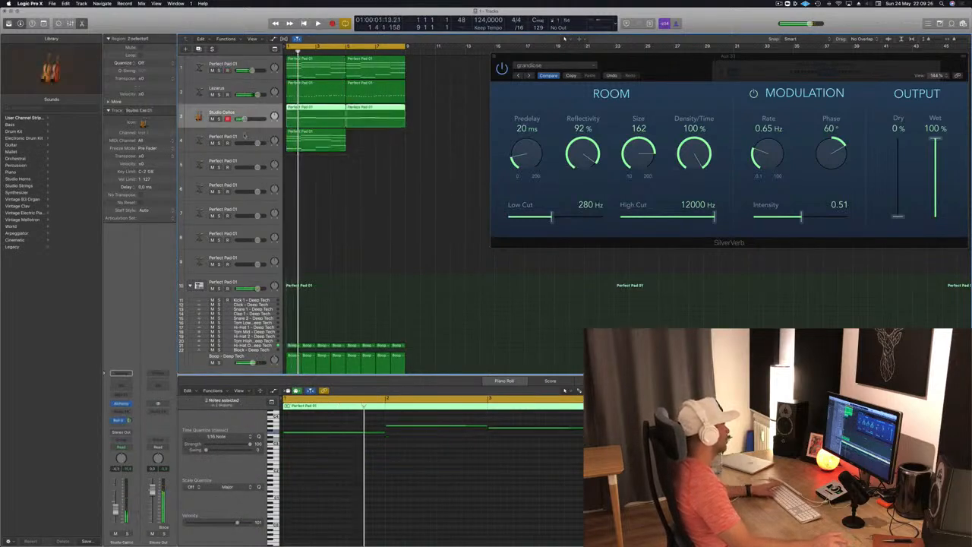
- Load the stereo Retro Synth as track 4's instrument and play the loop to hear it
left_click(244, 137)
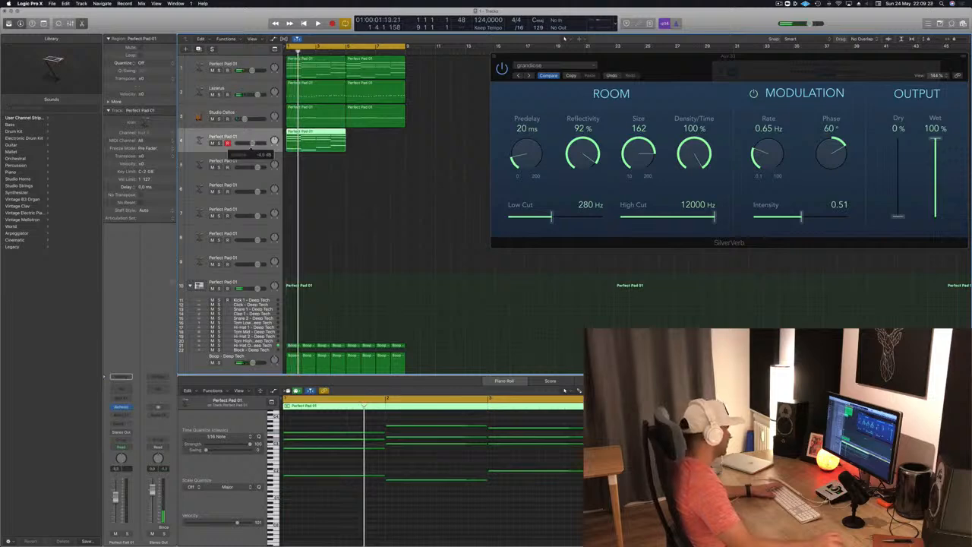
left_click(128, 407)
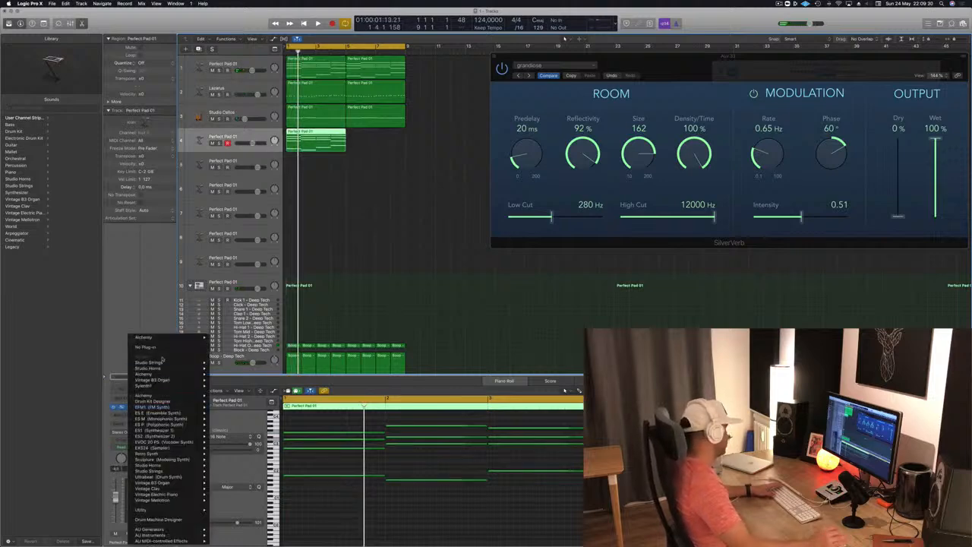
left_click(123, 393)
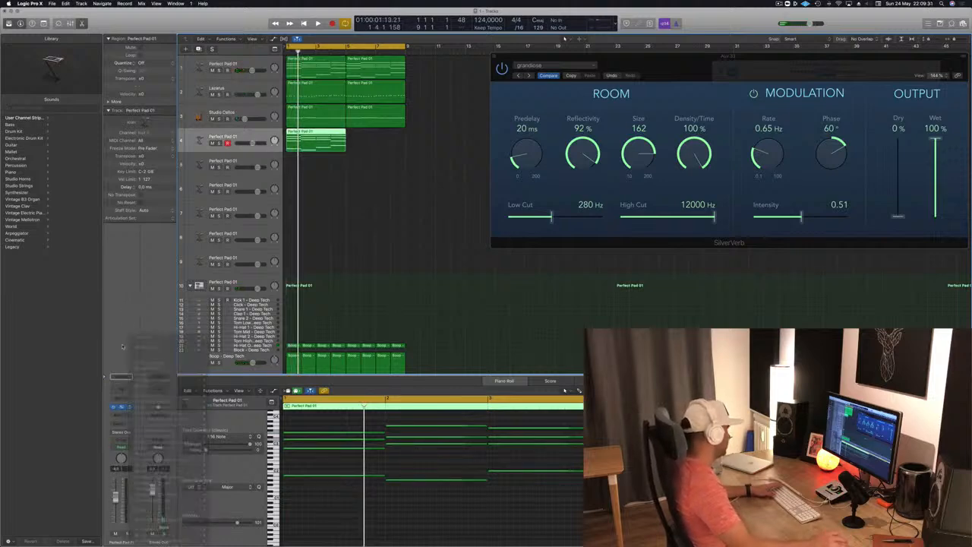
left_click(130, 407)
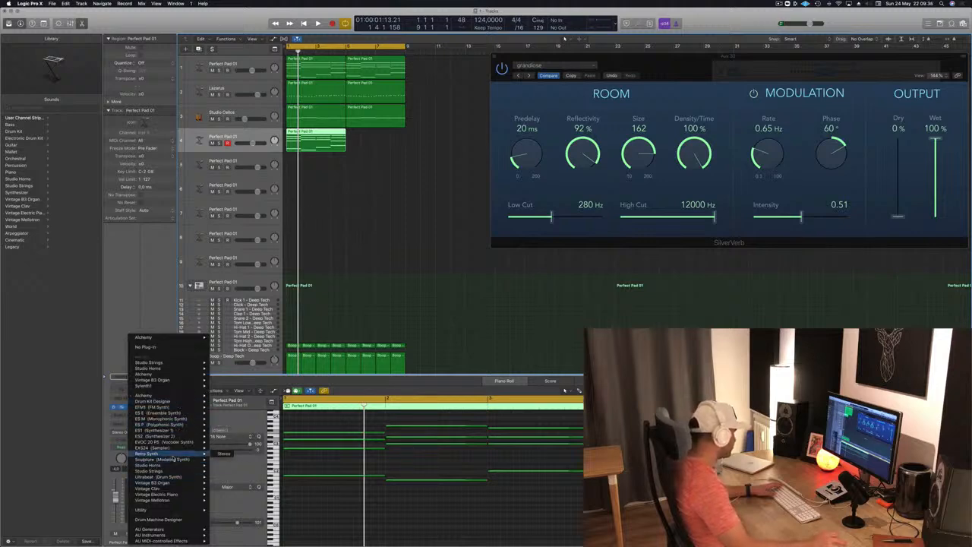
left_click(224, 454)
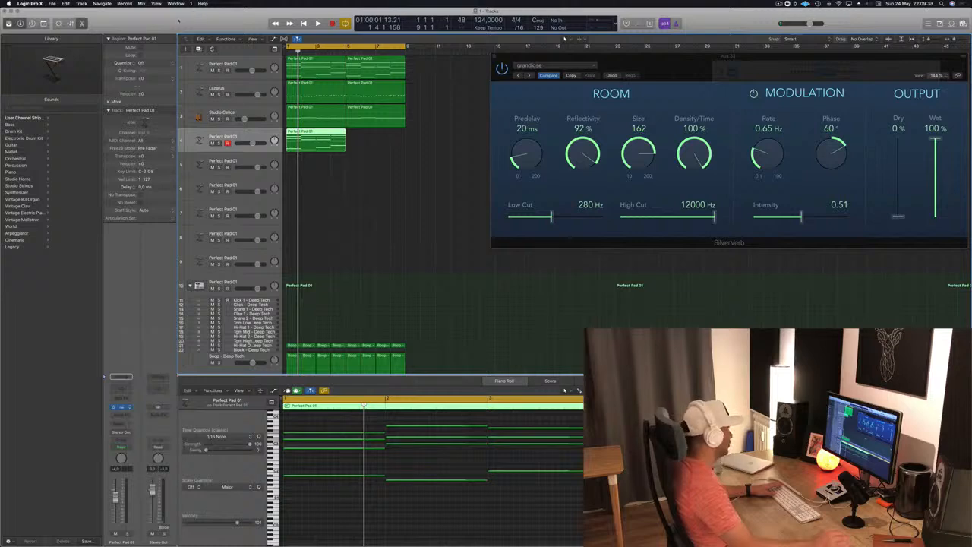
left_click_drag(184, 23, 661, 159)
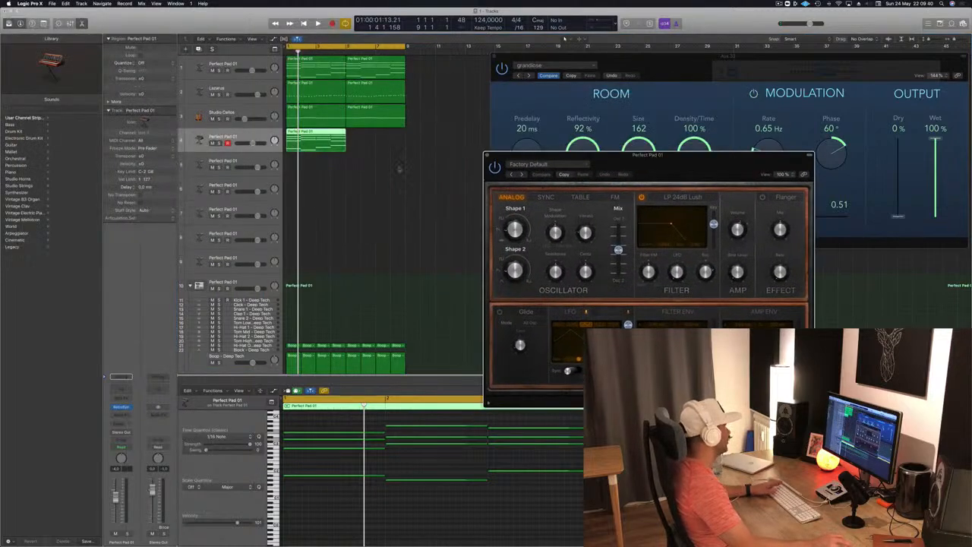
key("space")
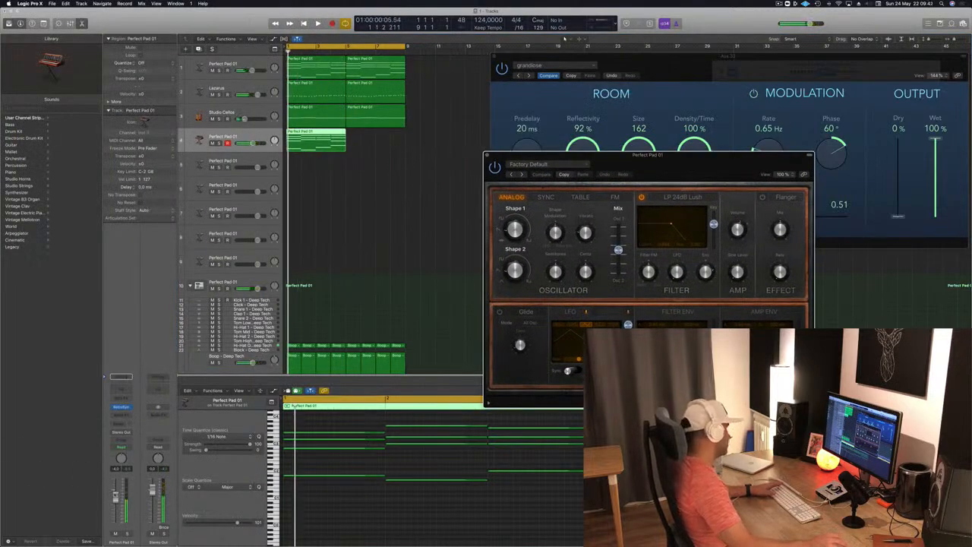
- Lower track 4's volume and insert an Arpeggiator MIDI effect on it, checking it against the playing loop
left_click_drag(116, 496, 116, 526)
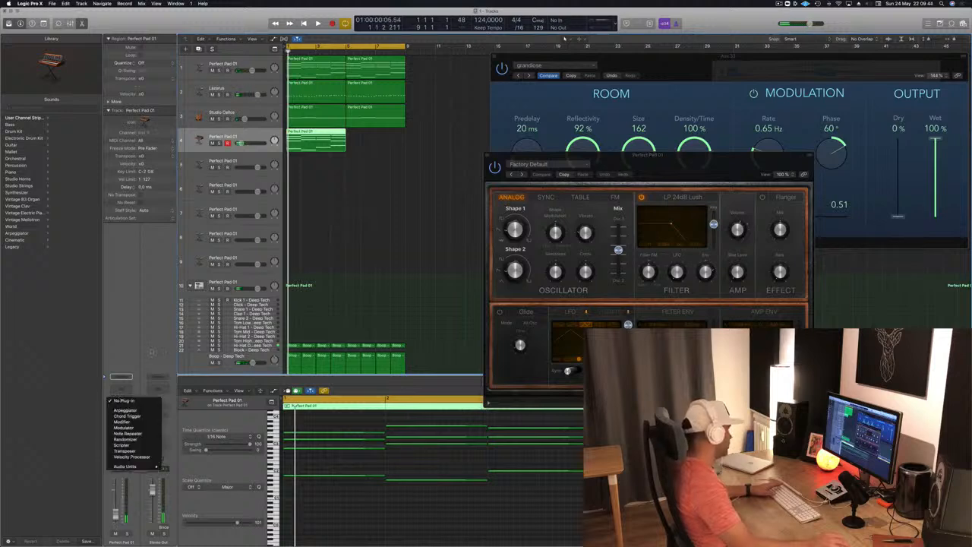
left_click(128, 391)
left_click(125, 410)
key("space")
left_click_drag(116, 516, 116, 513)
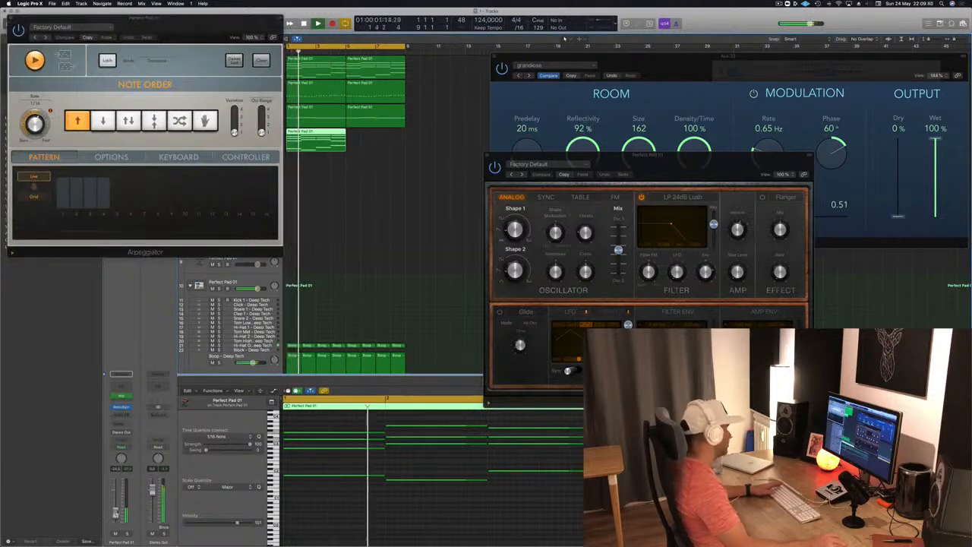
- Close the Arpeggiator window, stop playback and copy track 4's region so it fills the second half of the loop
left_click_drag(163, 18, 562, 131)
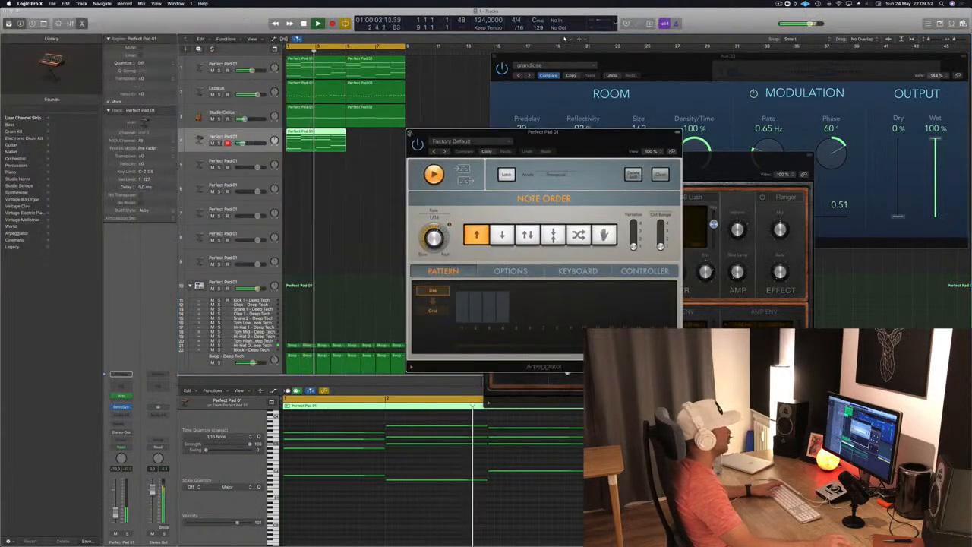
left_click(410, 132)
key("space")
left_click_drag(329, 139, 380, 142)
left_click_drag(606, 163, 499, 143)
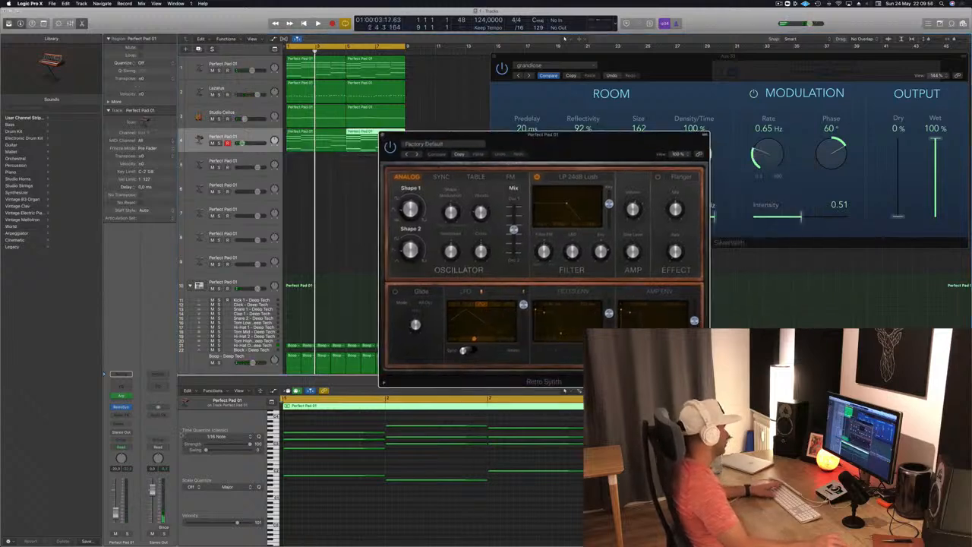
- Insert a Channel EQ on track 4 and pull its high cut down to 1280 Hz, then play the loop
left_click(121, 386)
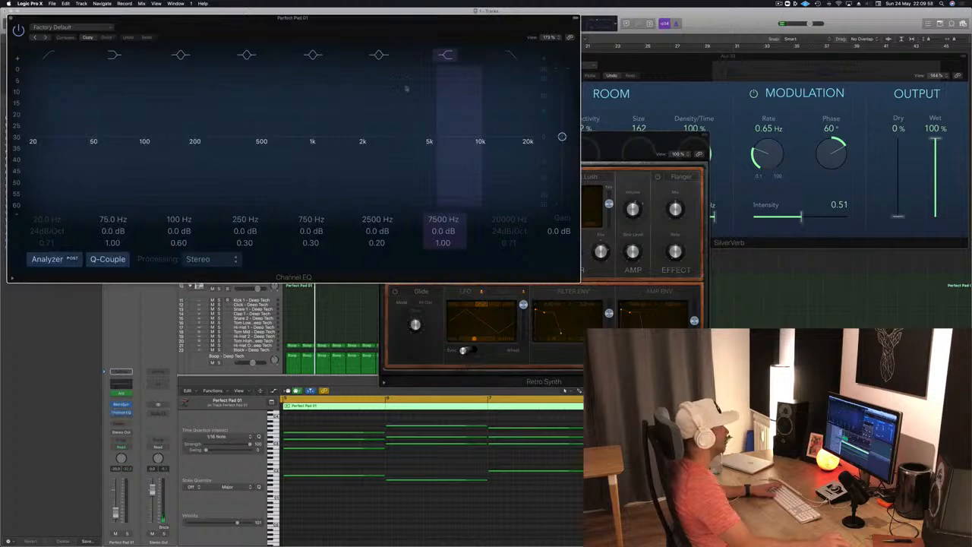
left_click_drag(240, 30, 603, 158)
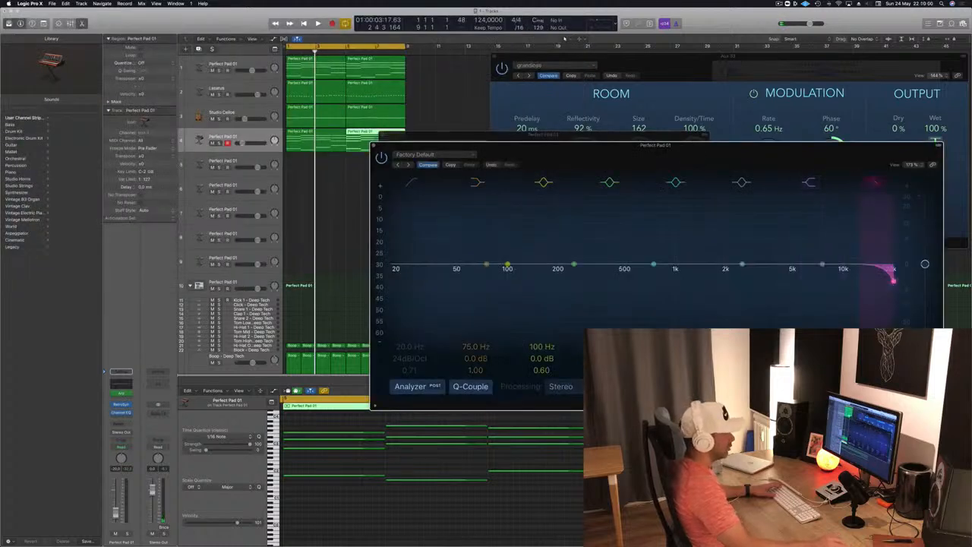
left_click_drag(894, 281, 694, 281)
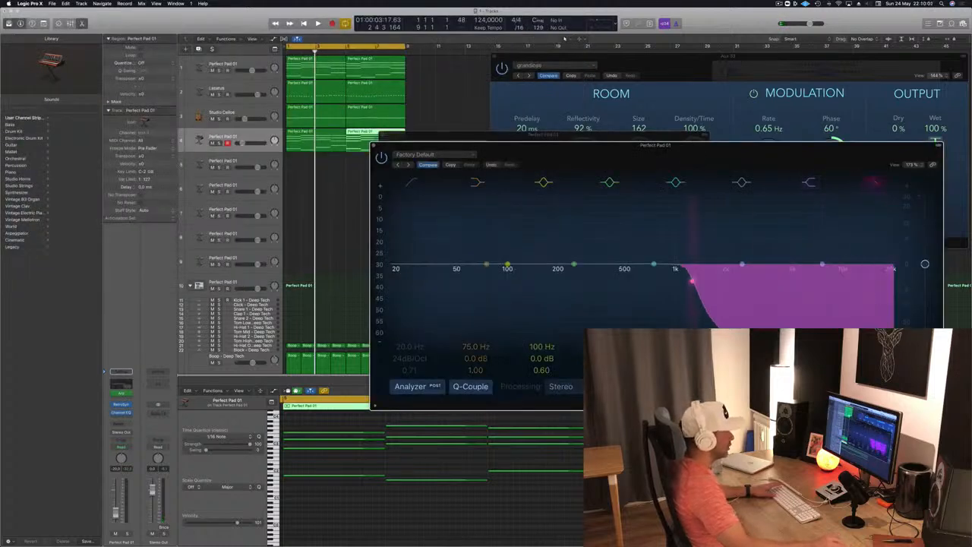
key("space")
left_click_drag(725, 157, 695, 135)
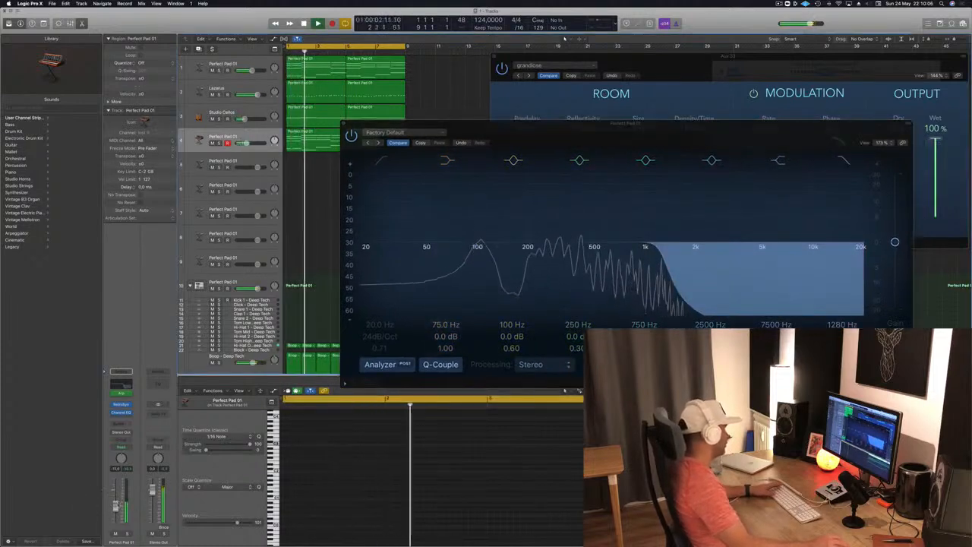
- Enable the low cut in track 4's Channel EQ at 91 Hz and shift the EQ window off Retro Synth
left_click(386, 160)
left_click_drag(363, 259, 477, 259)
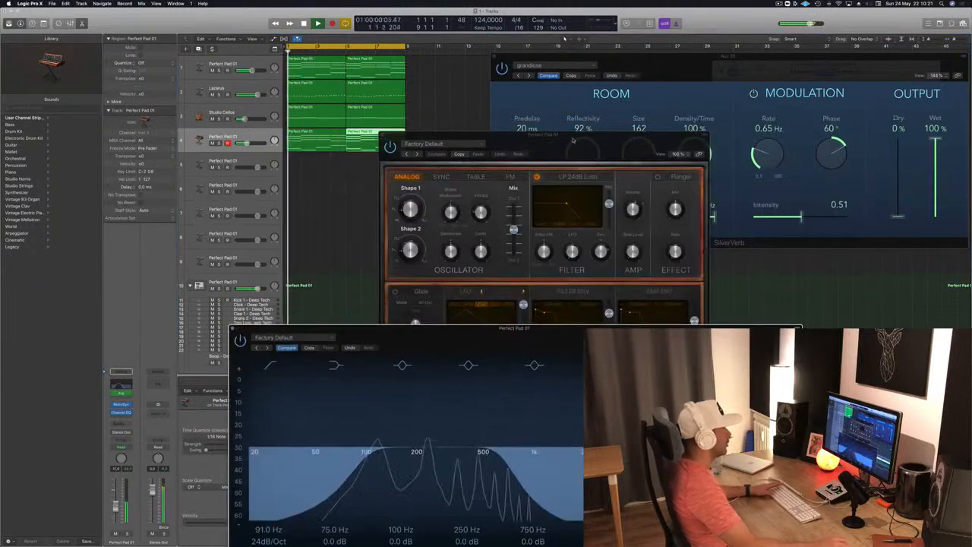
left_click_drag(574, 140, 573, 120)
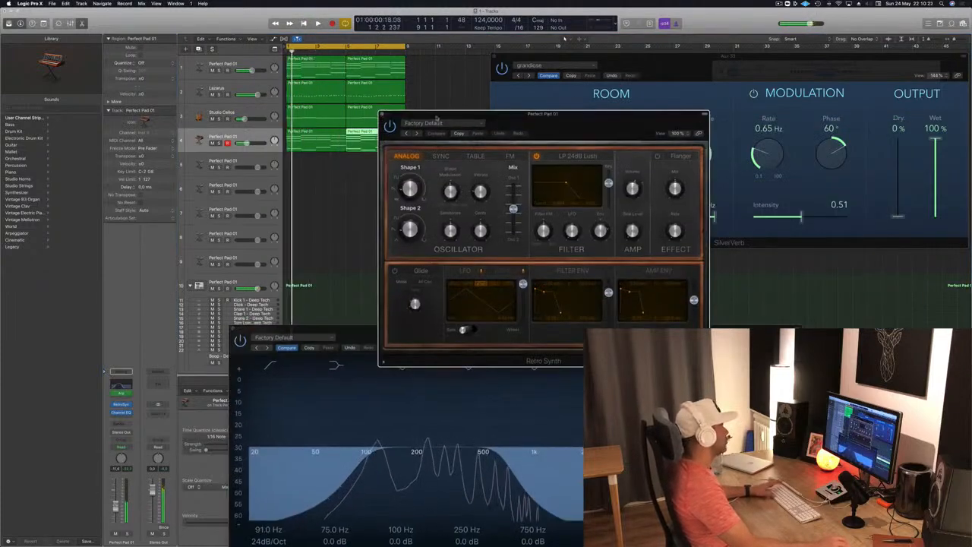
- Audition successive Retro Synth presets up to Digicream and briefly solo track 4 to check it
left_click(416, 132)
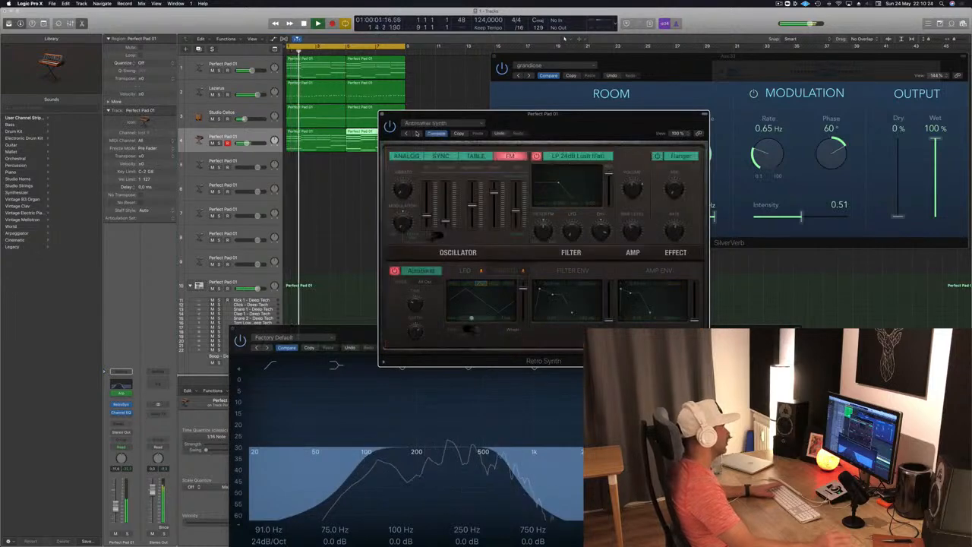
left_click(416, 132)
left_click(417, 132)
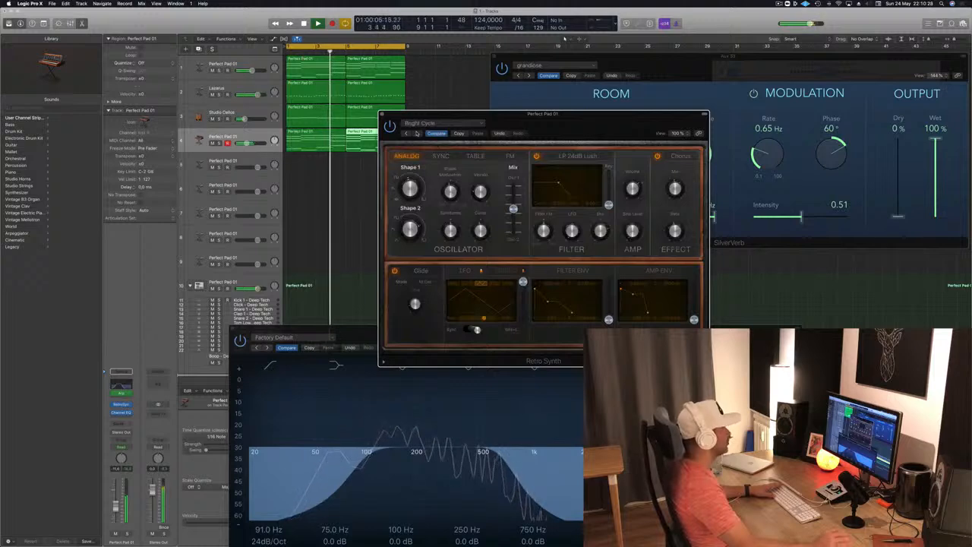
left_click(417, 133)
left_click(417, 133)
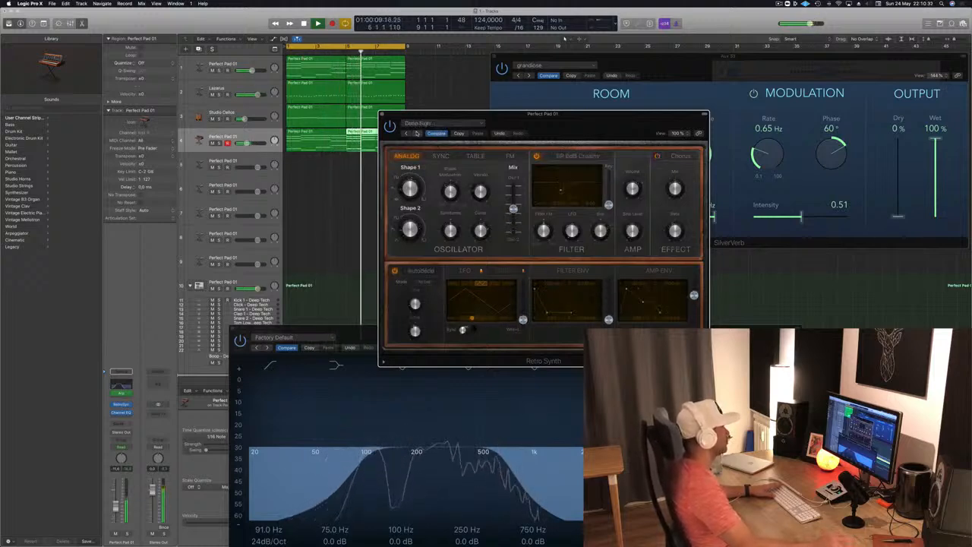
left_click(416, 133)
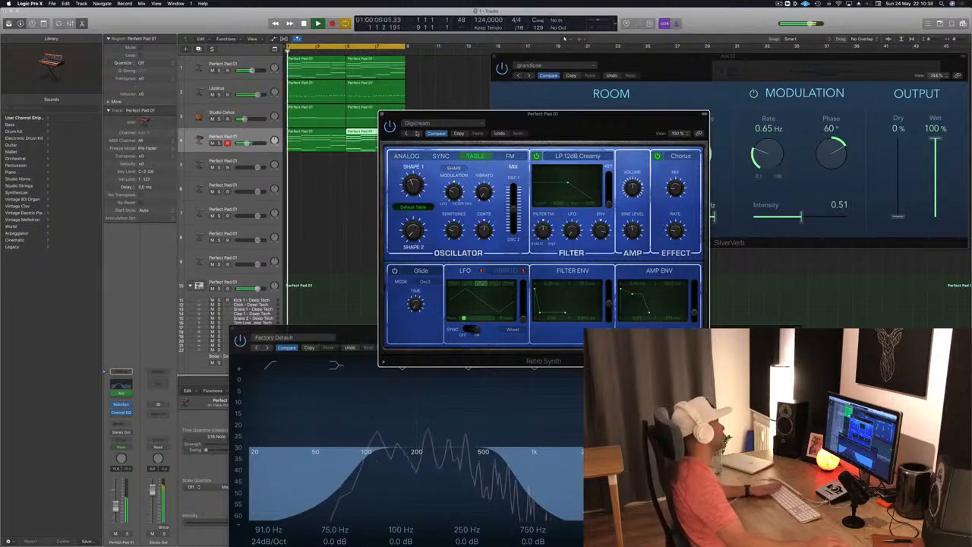
key("s")
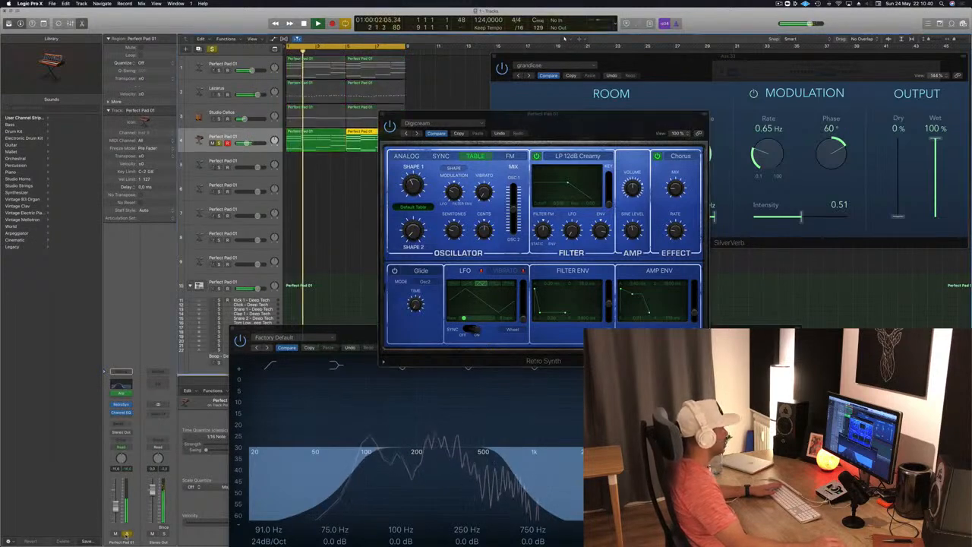
key("s")
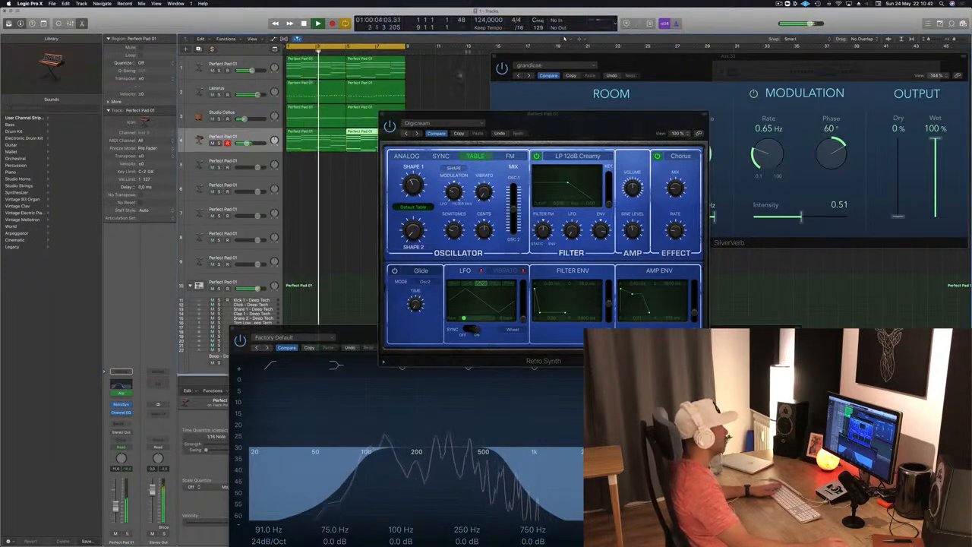
- Continue through the Retro Synth presets to Simple Analog Lead, reposition the window and restart the loop
left_click(459, 133)
left_click(417, 134)
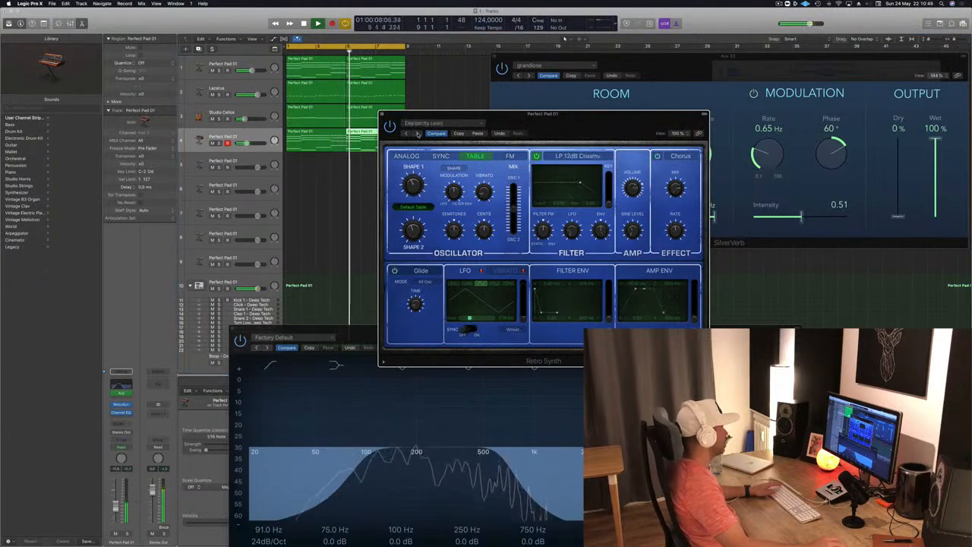
left_click(417, 134)
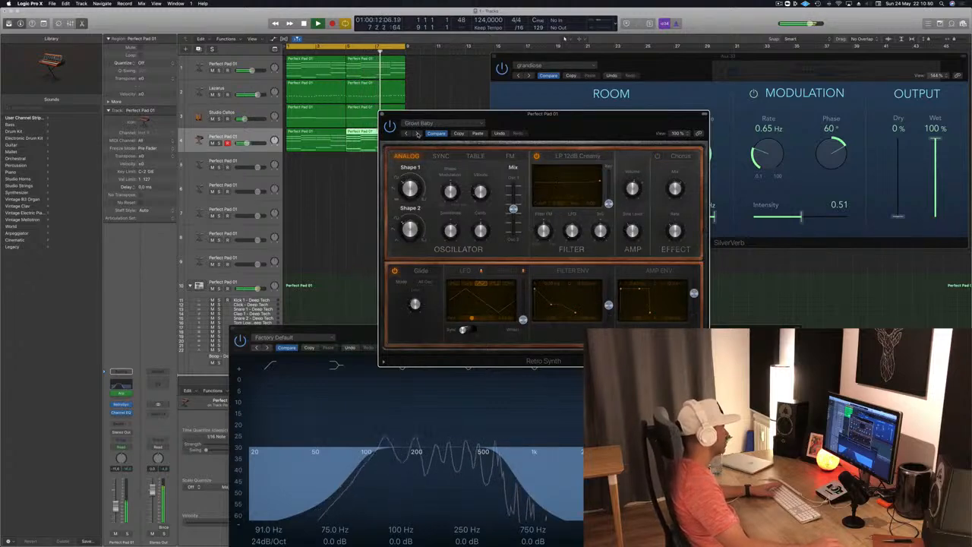
left_click(417, 134)
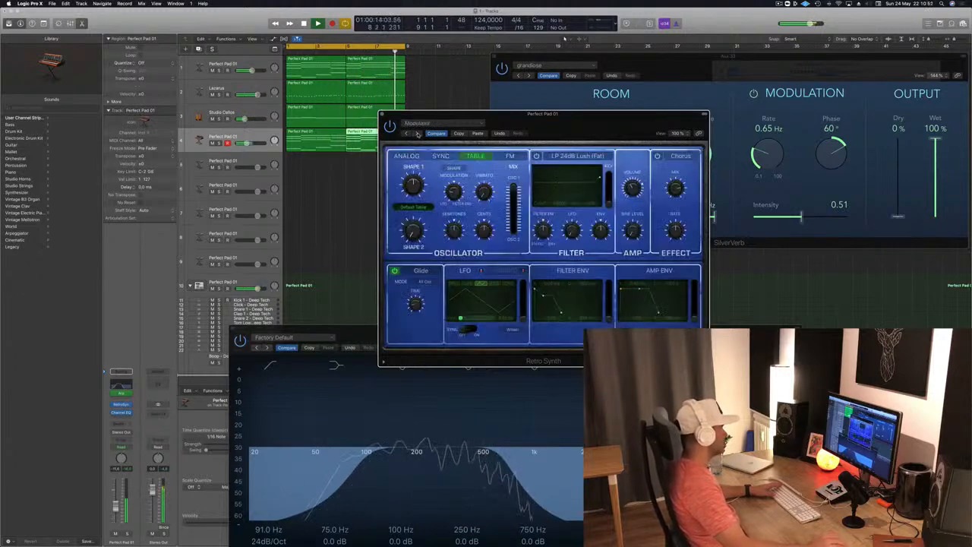
left_click(417, 133)
left_click_drag(625, 113, 568, 69)
left_click(568, 66)
left_click(449, 76)
left_click_drag(459, 71, 594, 48)
key("Return")
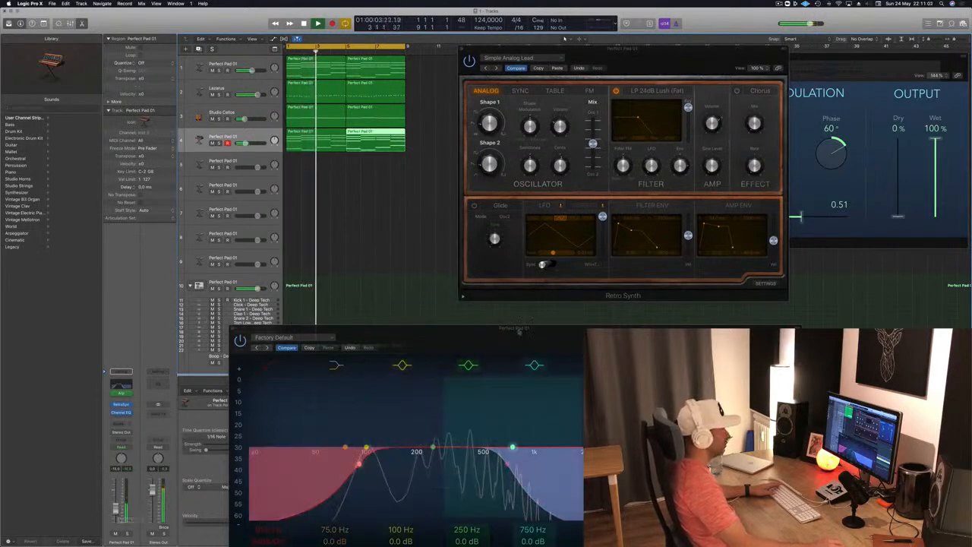
- Reposition track 4's Channel EQ window, then close it along with the Retro Synth window
left_click_drag(523, 325, 488, 213)
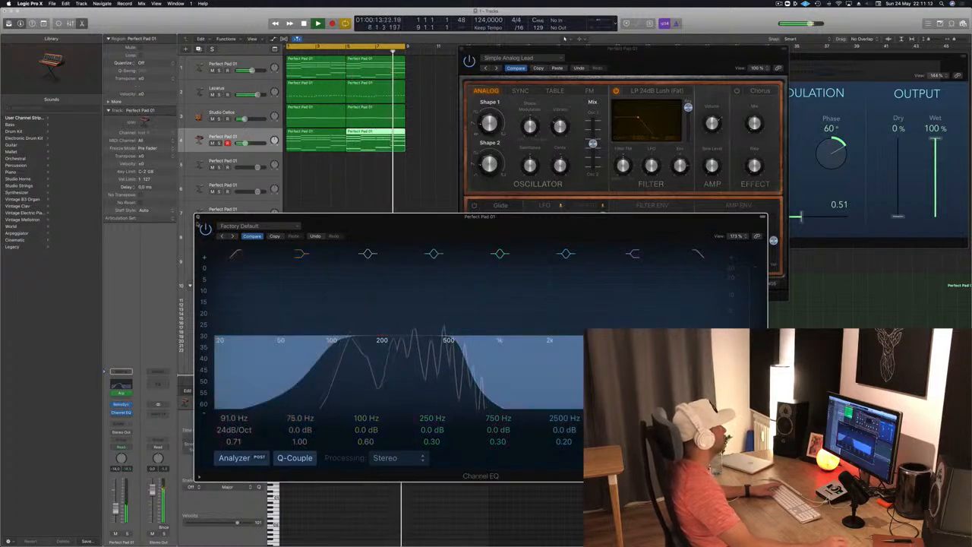
left_click(198, 217)
key("super+w")
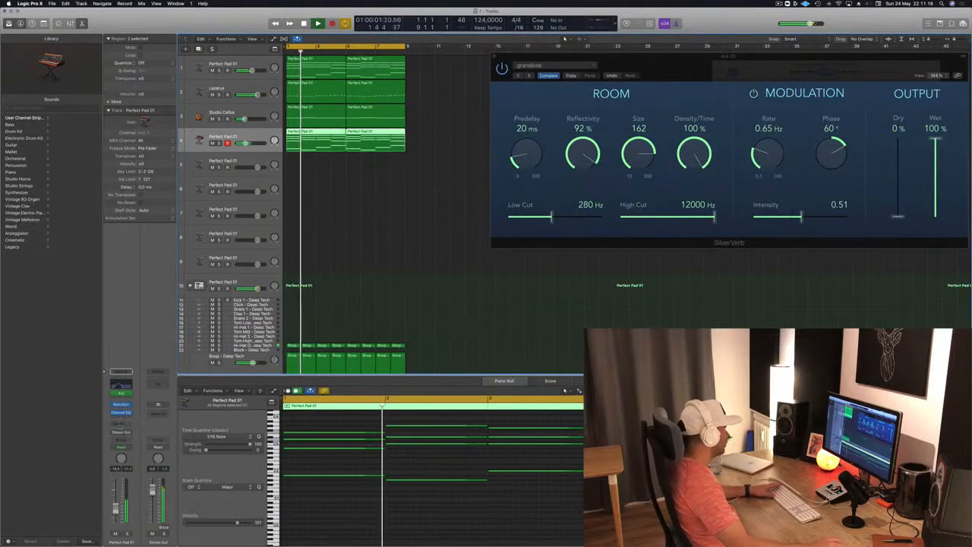
- Add a send on track 4 to the existing SilverVerb reverb bus
left_click(120, 427)
mouse_move(119, 436)
left_click(183, 369)
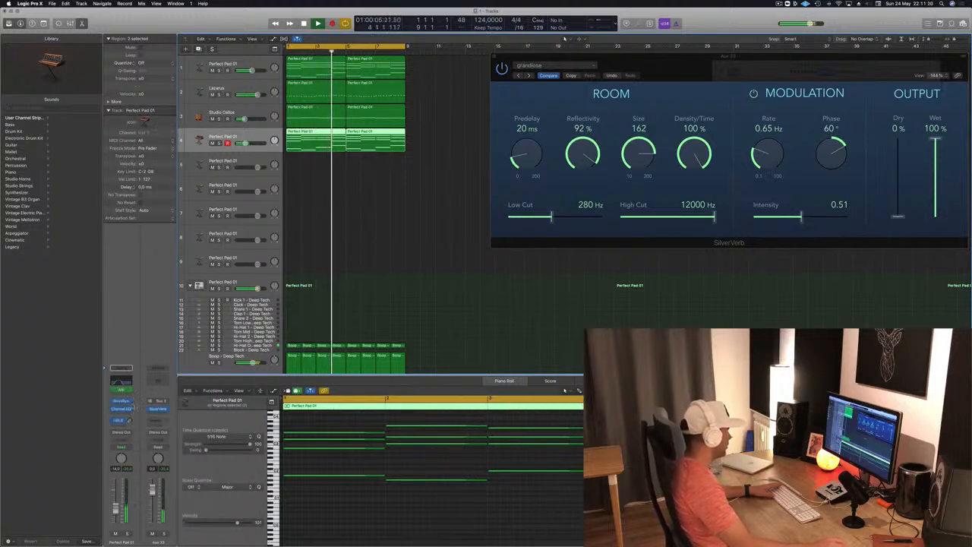
- Insert a Channel EQ on the reverb aux with a low cut at 205 Hz, then close the EQ and SilverVerb windows
left_click(160, 379)
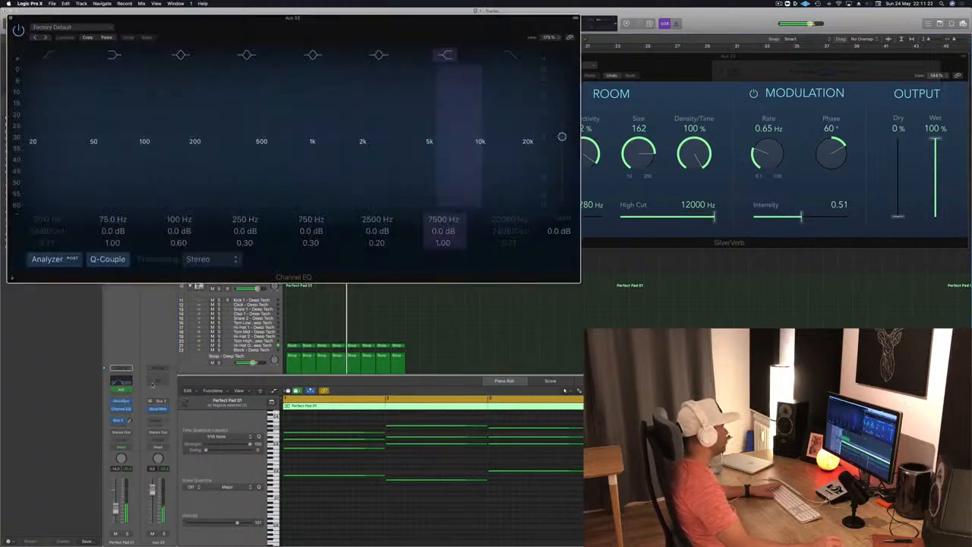
left_click(51, 55)
left_click_drag(80, 122, 232, 131)
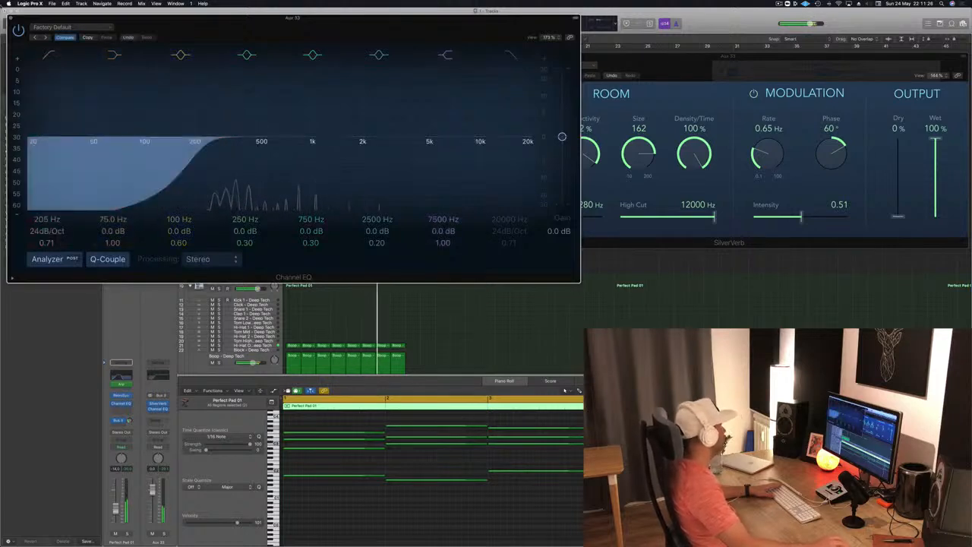
key("super+w")
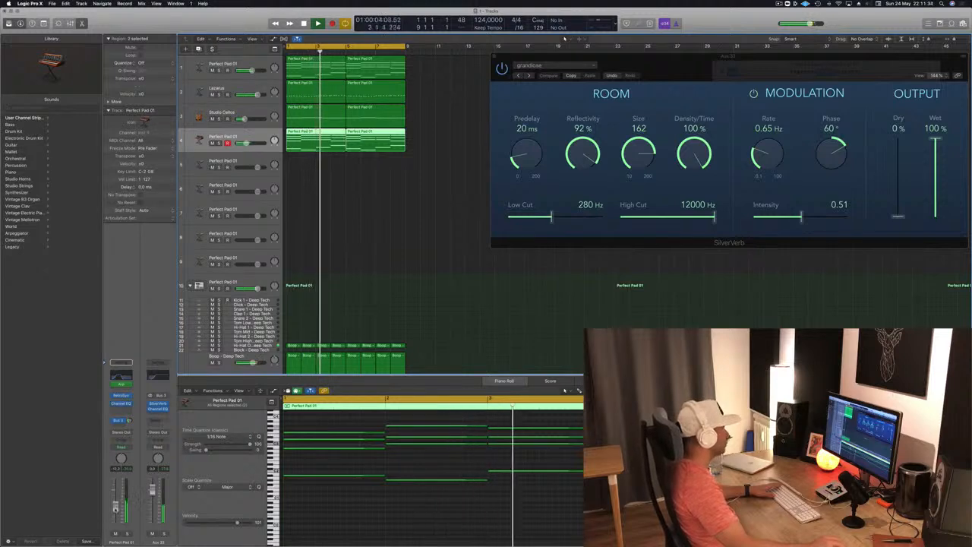
left_click(494, 56)
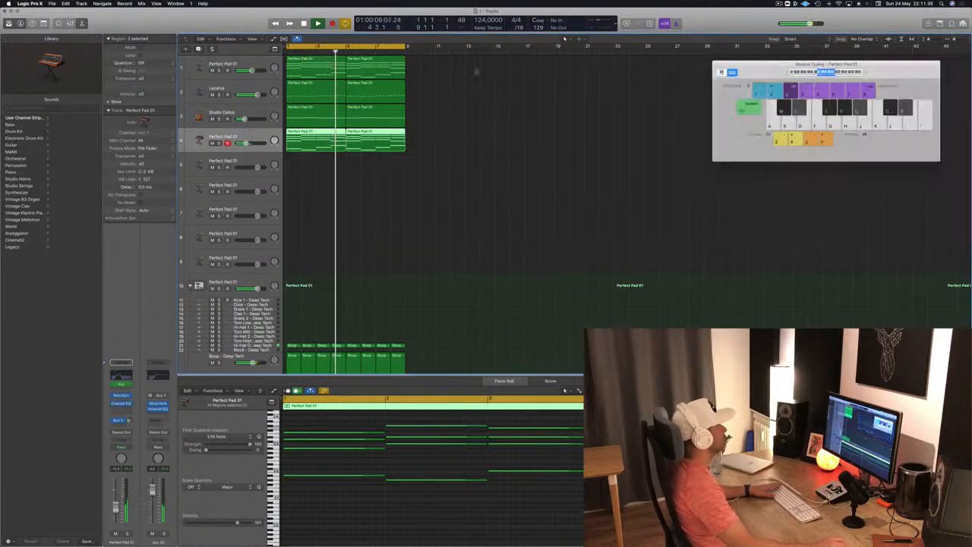
- Select the bass on track 2 and replay the loop from its start
key("Return")
left_click(230, 88)
key("Return")
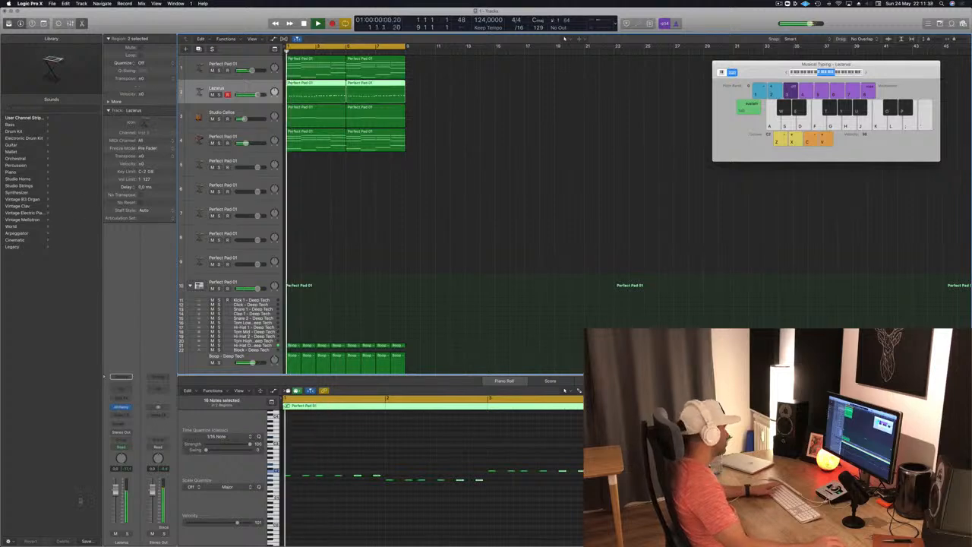
- Open the Alchemy synth on the bass track and turn down its Cutoff control during playback
left_click(121, 407)
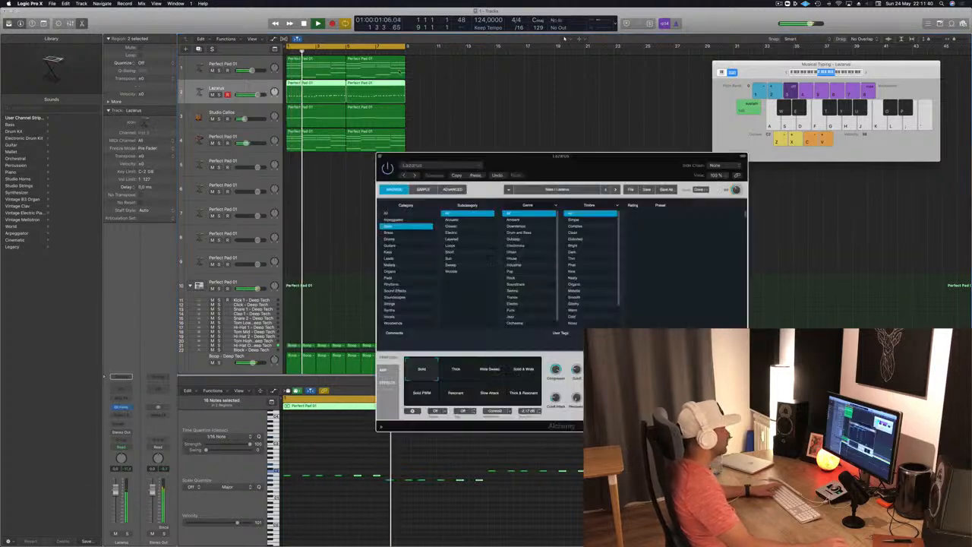
key("Return")
left_click_drag(577, 370, 578, 386)
- Audition Alchemy's performance variations during playback, from Thick and Wide Sweep through Solid PWM to Thick & Resonant
left_click(463, 372)
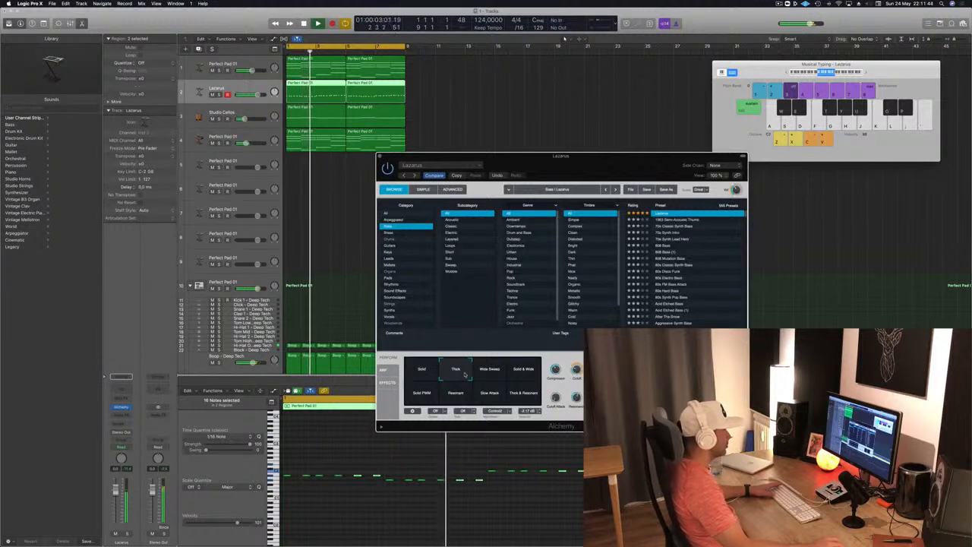
left_click(490, 371)
left_click(517, 373)
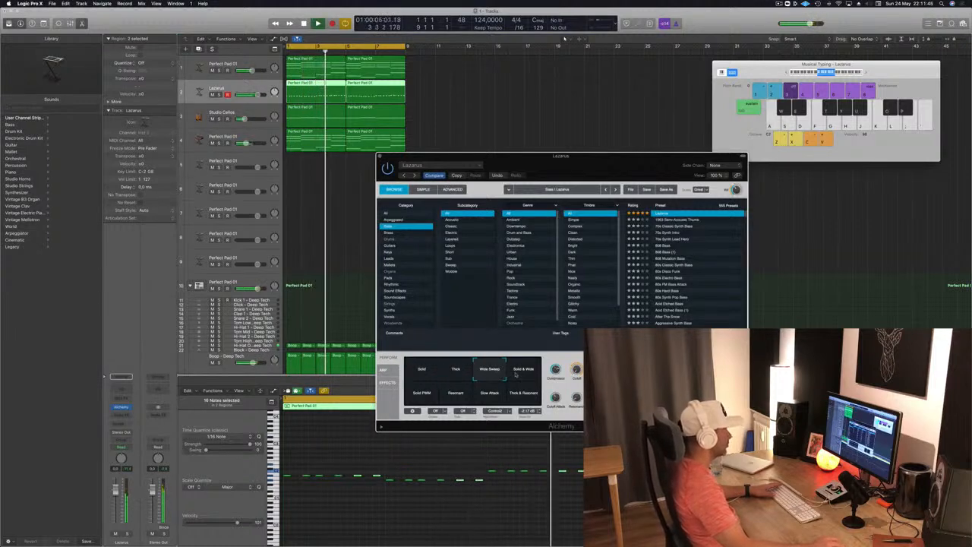
left_click(416, 399)
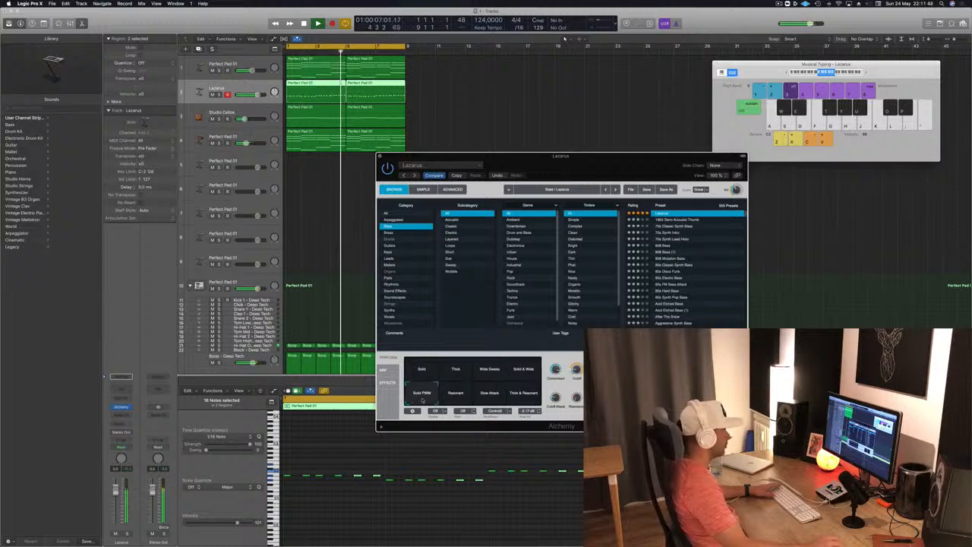
left_click(456, 394)
left_click(490, 393)
left_click(521, 390)
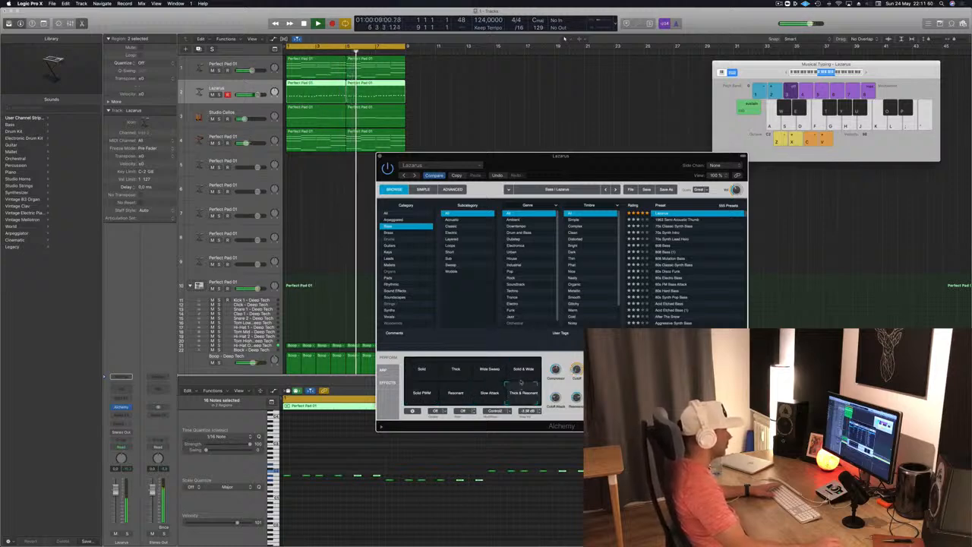
- Compare the Solid and Thick variations of the bass sound and settle on Thick
left_click(429, 371)
left_click(455, 371)
left_click(424, 371)
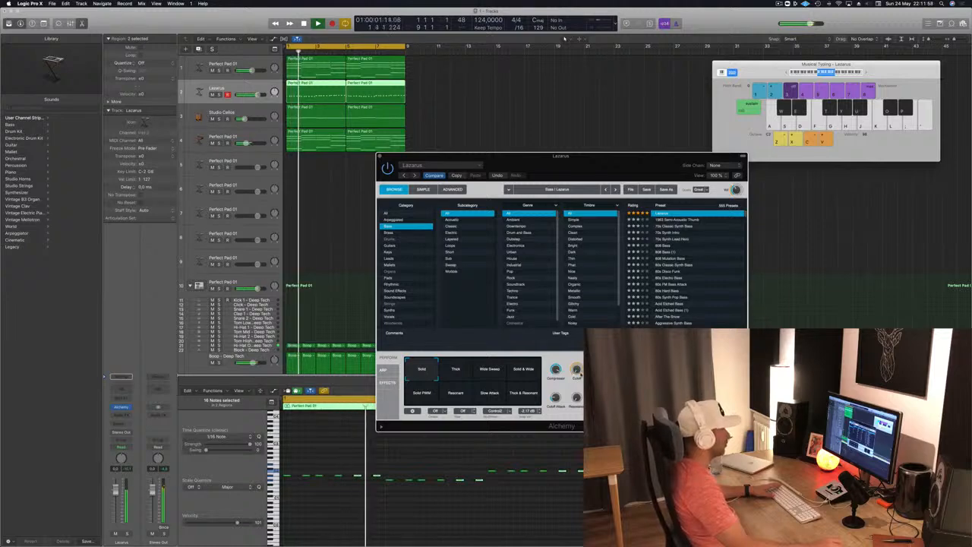
left_click(523, 370)
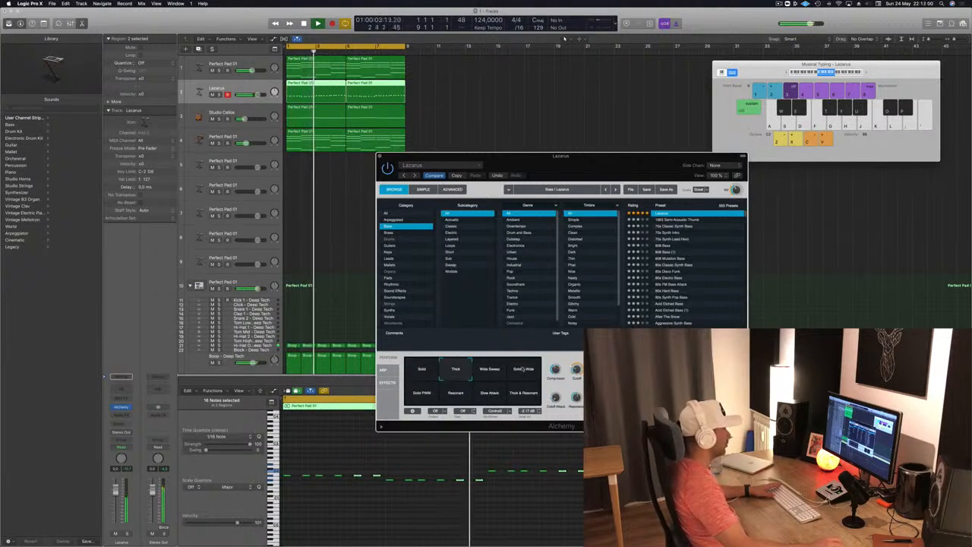
left_click(456, 370)
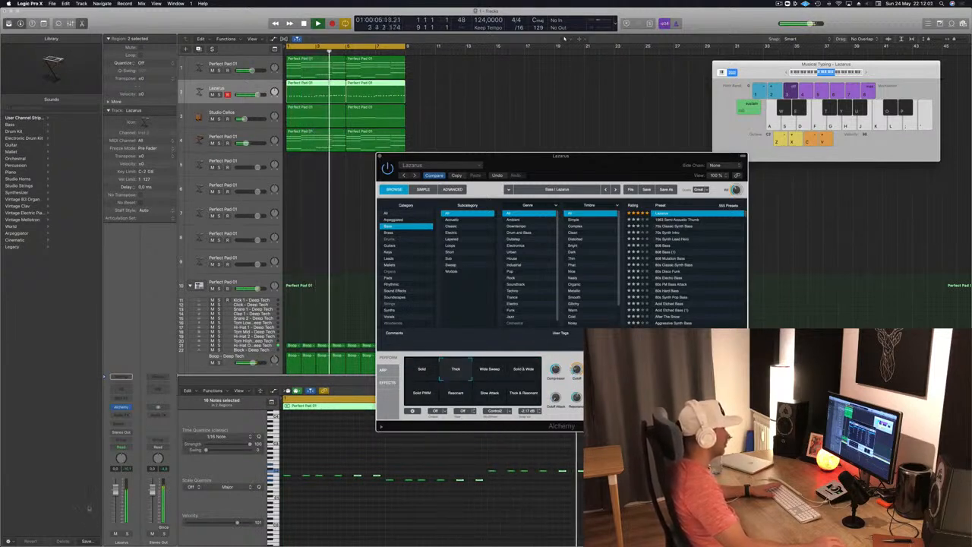
- Adjust the bass's Resonance control while replaying the loop, then close the Alchemy window
key("space")
left_click(577, 402)
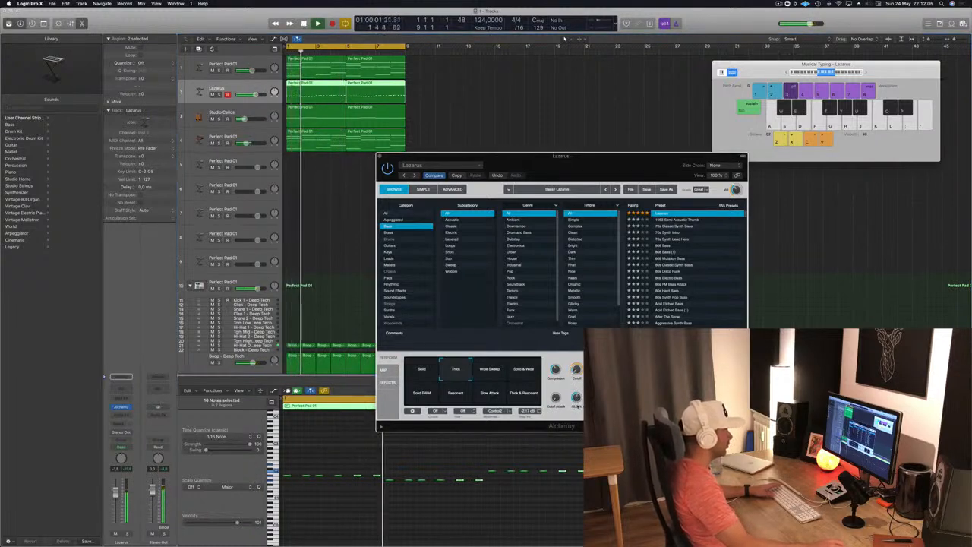
key("space")
key("space")
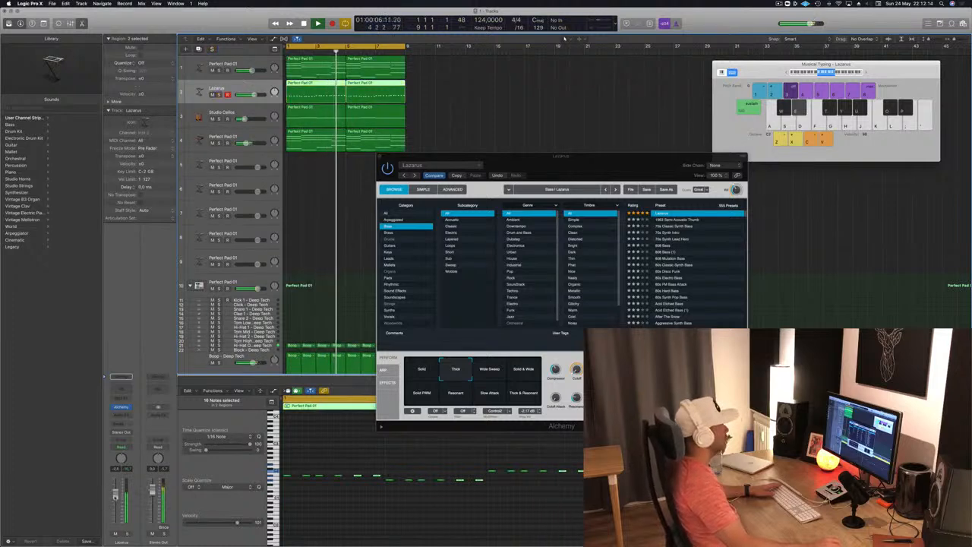
key("space")
left_click_drag(380, 157, 385, 155)
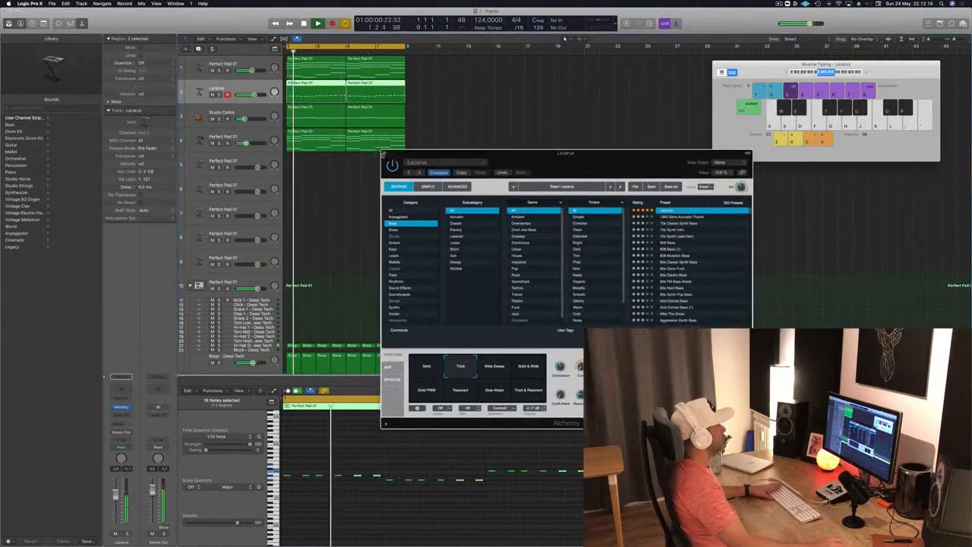
left_click(384, 153)
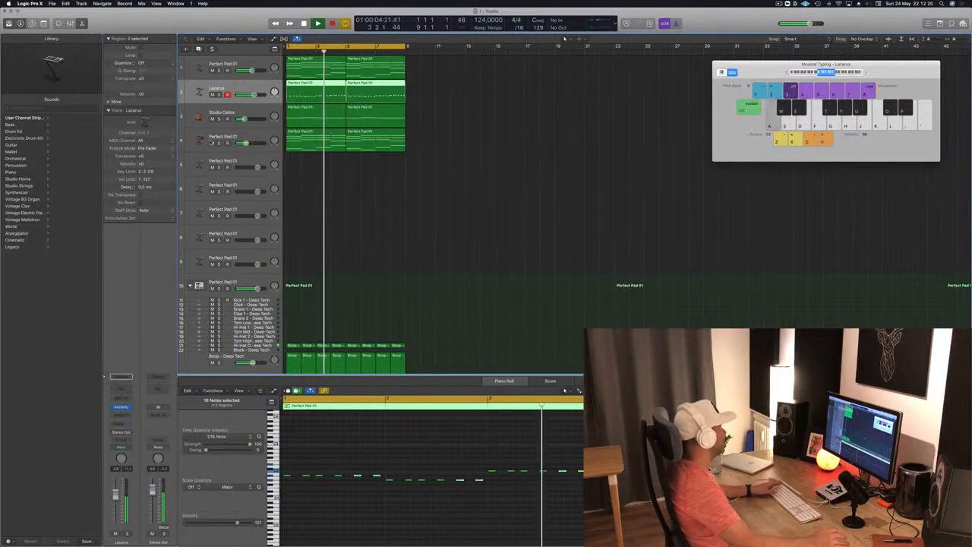
- Select the empty track 5 and replay the loop from its start
left_click(232, 161)
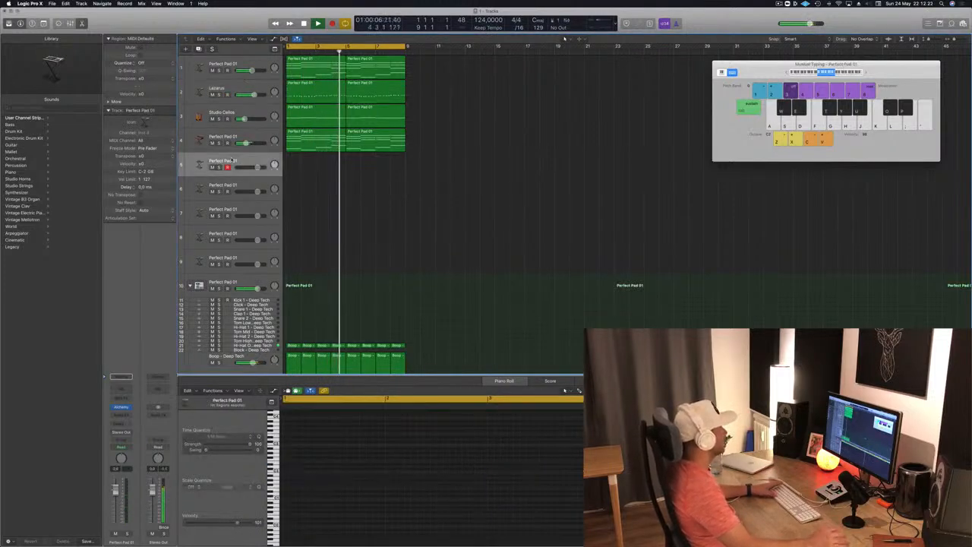
key("space")
key("space")
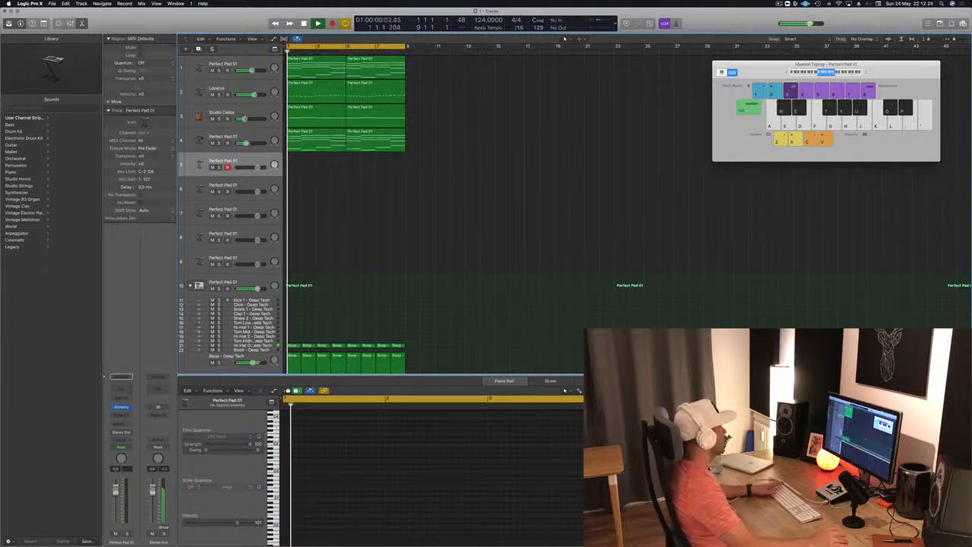
- Briefly solo the Studio Cellos track, then duplicate it as a new track with the same settings
left_click(221, 113)
left_click(220, 119)
left_click(219, 120)
key("space")
key("space")
key("super+d")
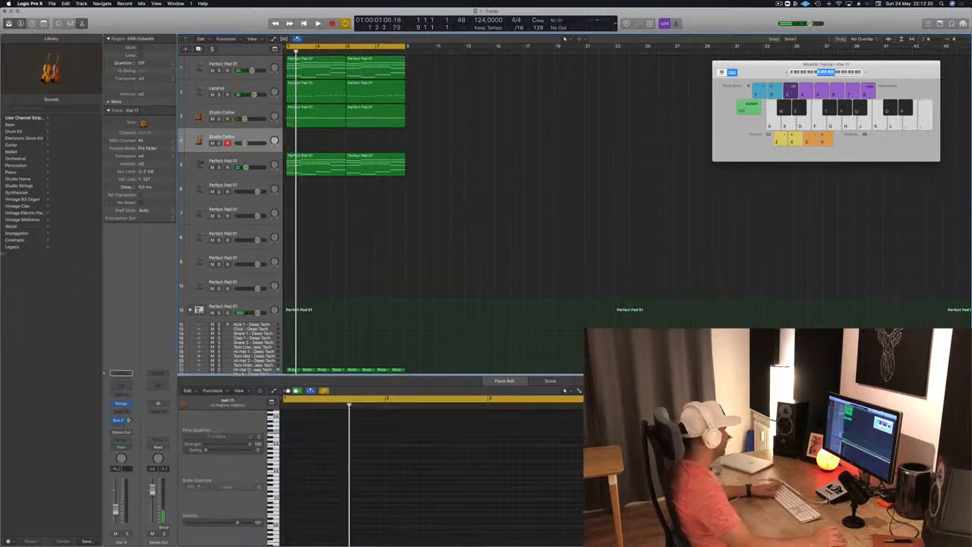
- Load the French Horn patch from the legacy Logic orchestral brass sounds onto the new track and widen the Library
left_click(12, 247)
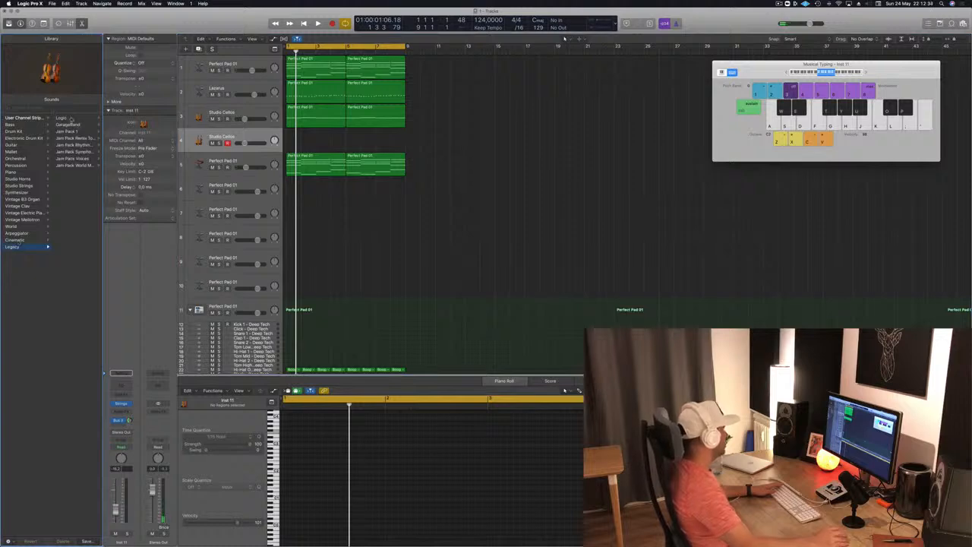
left_click(71, 119)
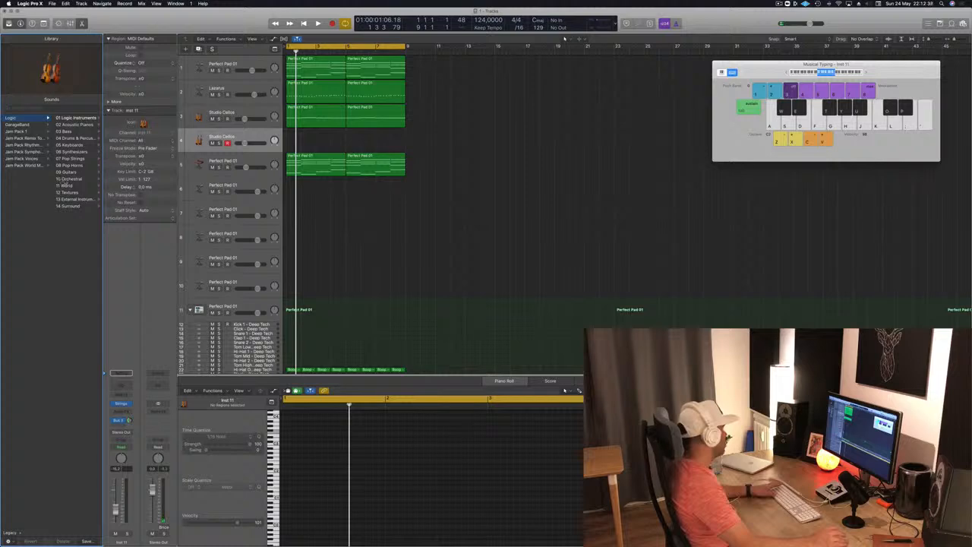
left_click(66, 180)
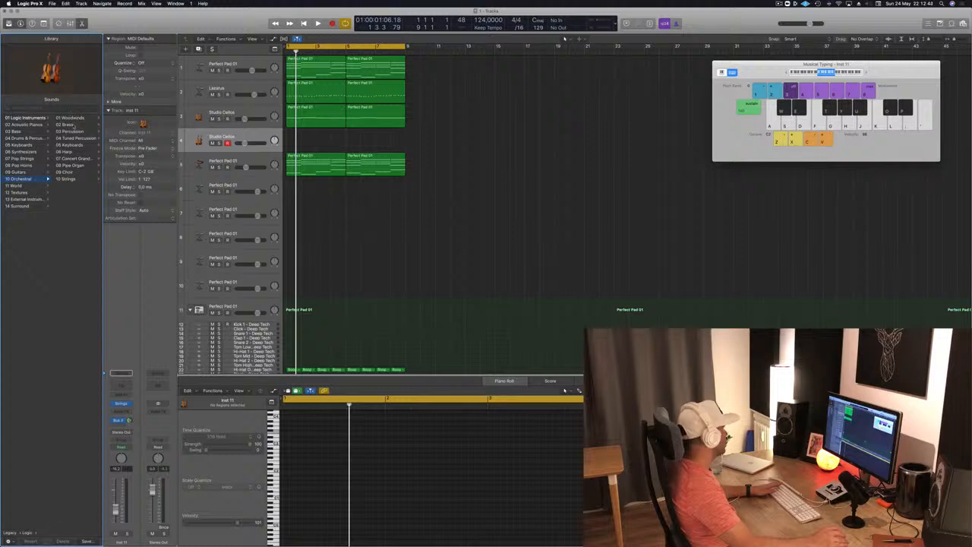
left_click(72, 125)
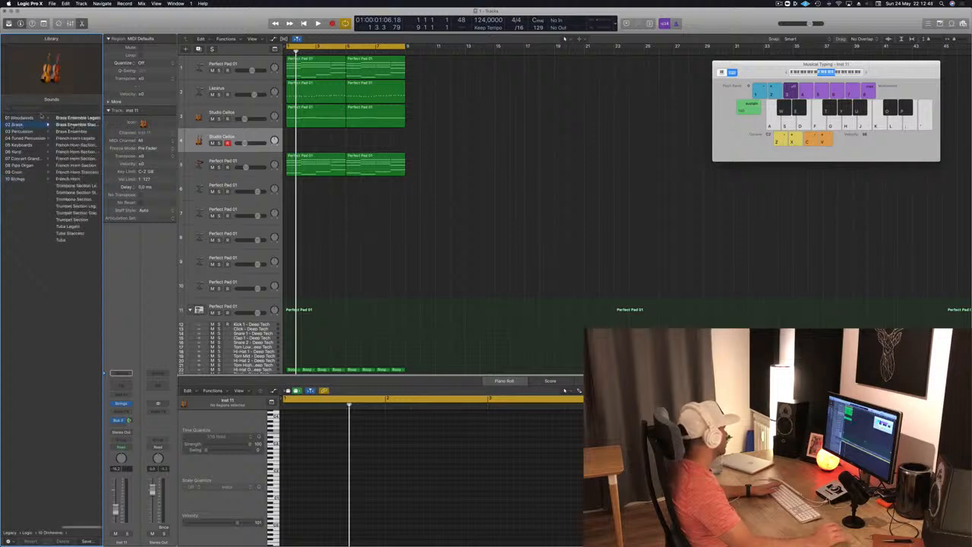
left_click(84, 144)
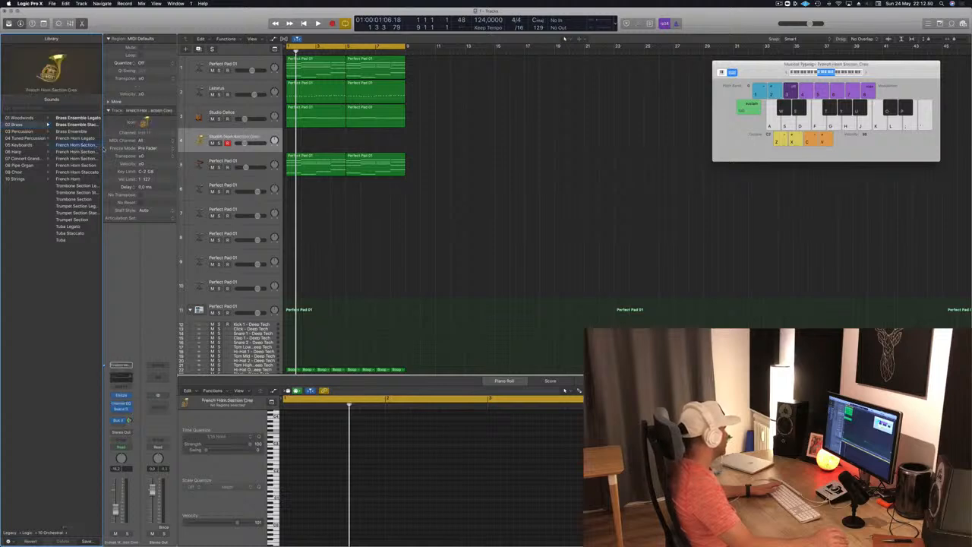
left_click_drag(104, 148, 235, 149)
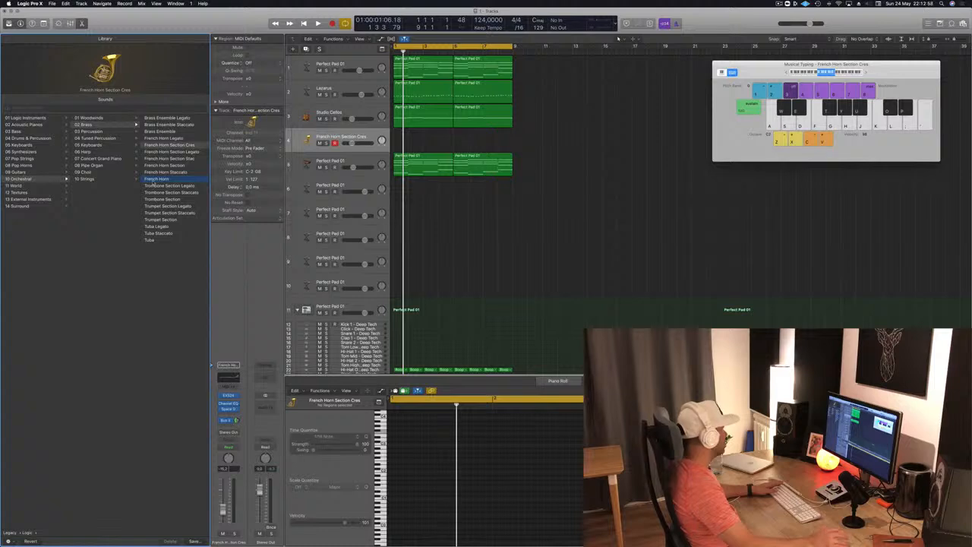
- Copy both Studio Cellos regions onto the French Horn track and play the loop
key("space")
left_click_drag(425, 108, 481, 142)
key("space")
- Compare the loop with the French Horn track muted and unmuted
key("ctrl+m")
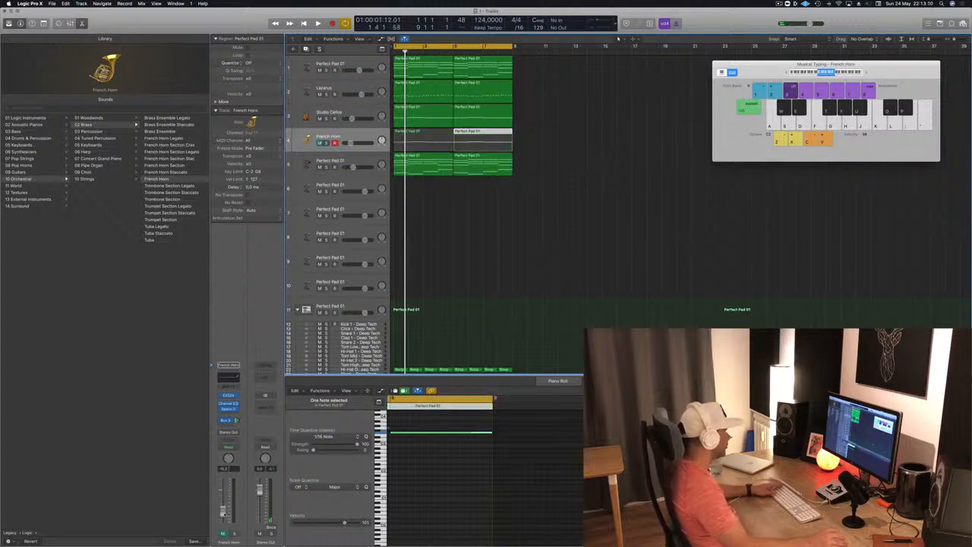
key("ctrl+m")
key("space")
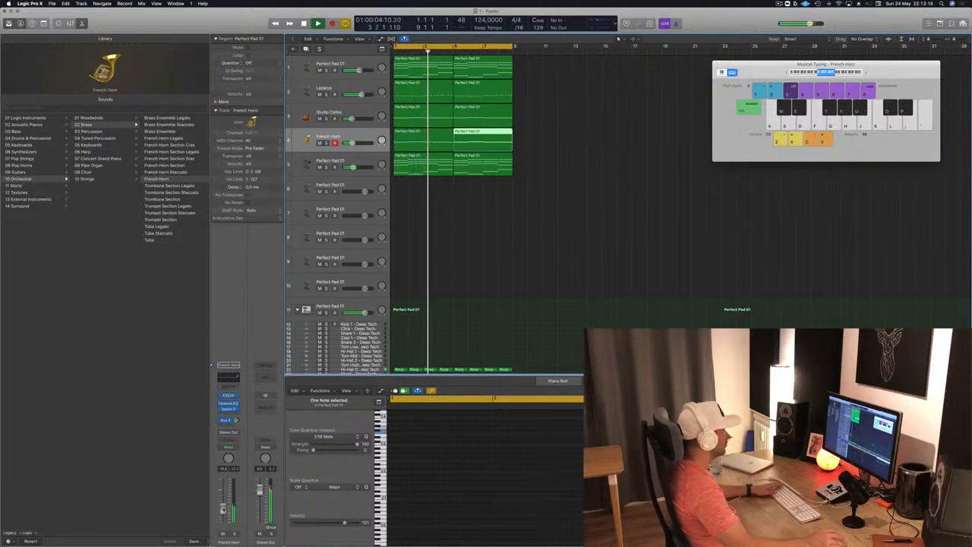
- Adjust the French Horn track's reverb send and solo the track
left_click(521, 221)
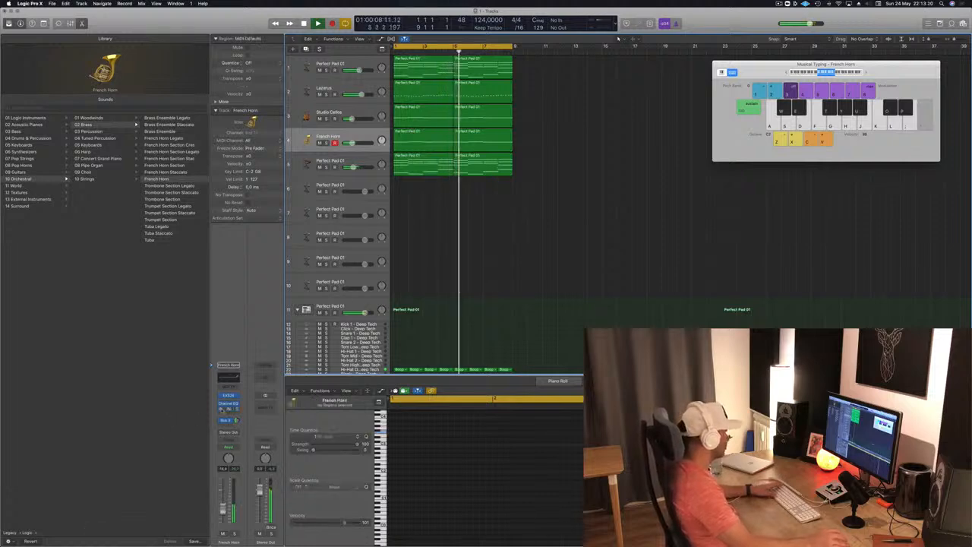
left_click(236, 421)
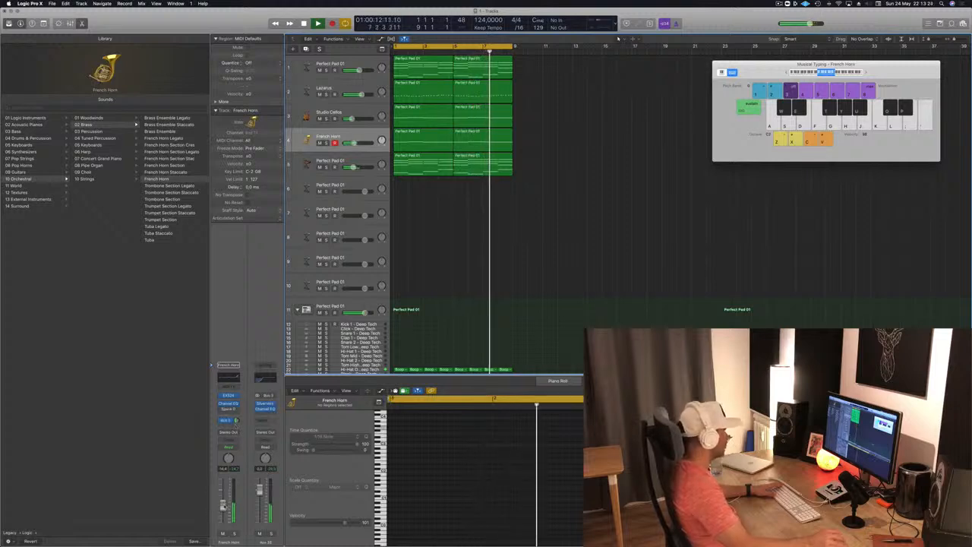
left_click(234, 534)
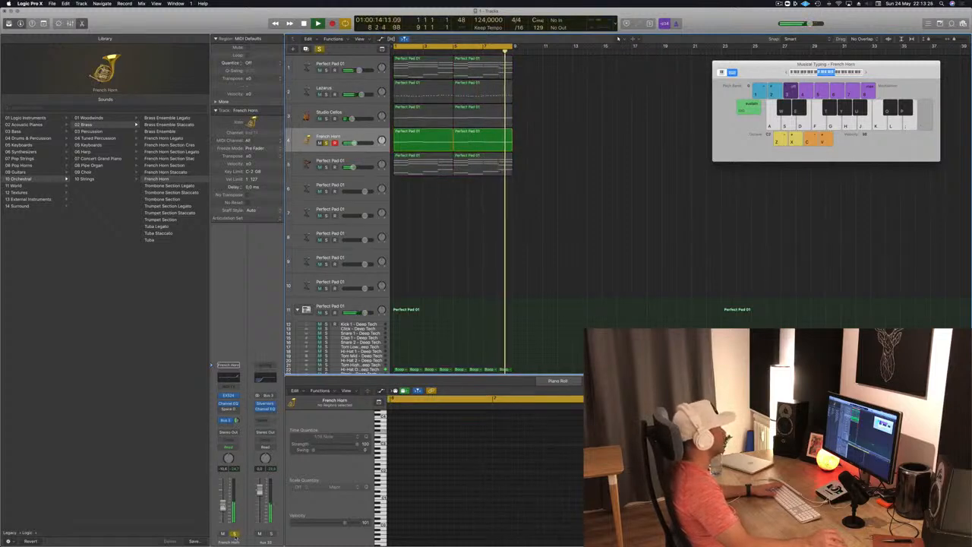
- Try all the French Horn notes an octave lower and an octave higher, then return them to the original octave
left_click(420, 137)
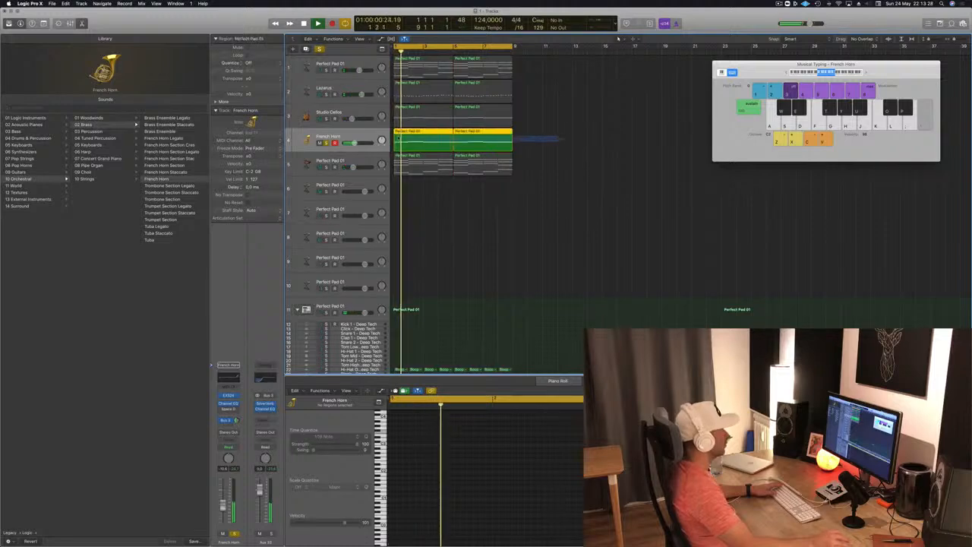
left_click(424, 476)
key("super+a")
key("alt+shift+Down")
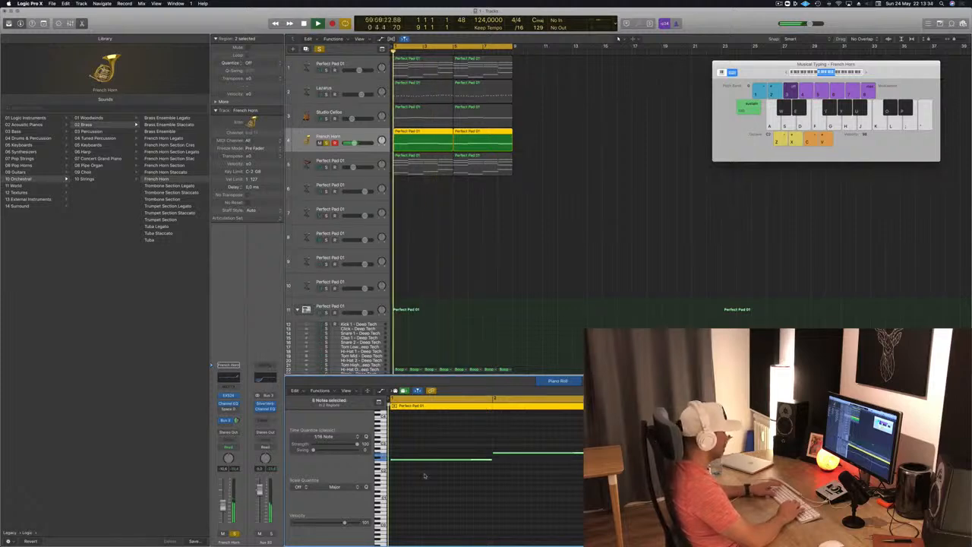
key("alt+shift+Up")
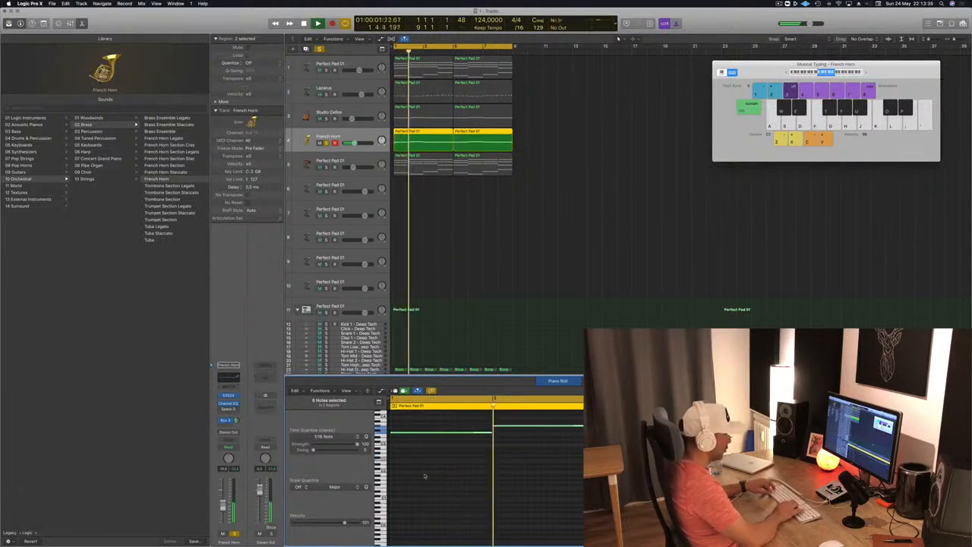
key("alt+shift+Up")
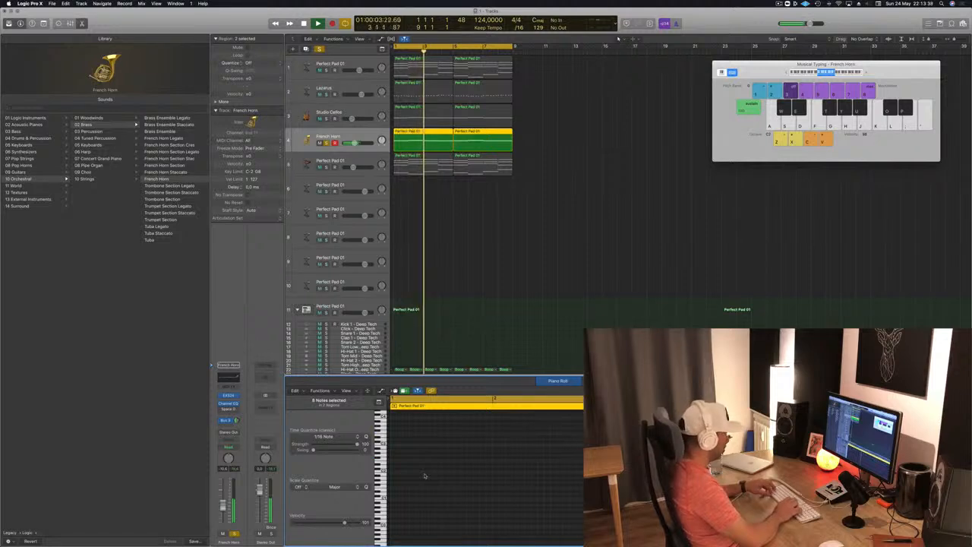
key("alt+shift+Down")
- Replay the French Horn part, turn off its solo, and restart the full loop with the regions deselected
key("space")
key("space")
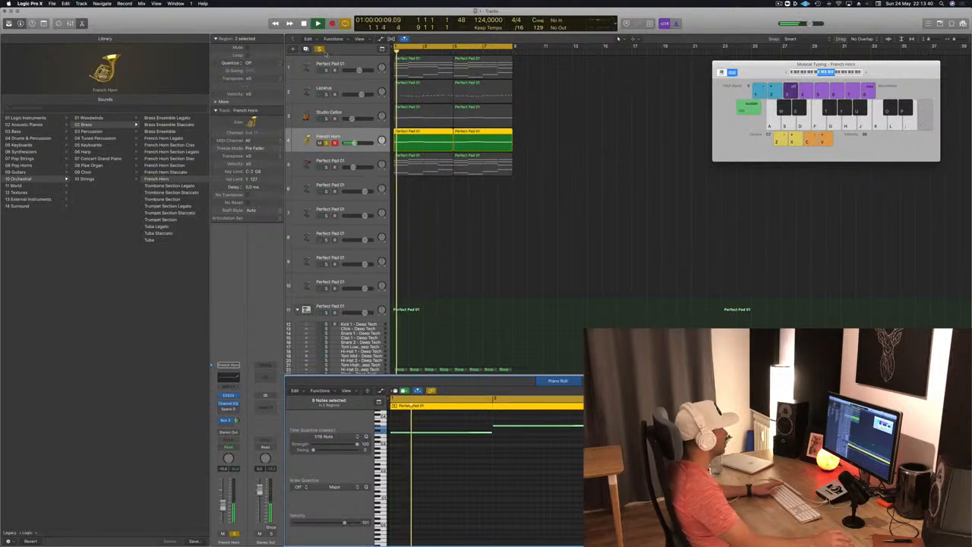
key("space")
key("s")
key("space")
left_click(536, 203)
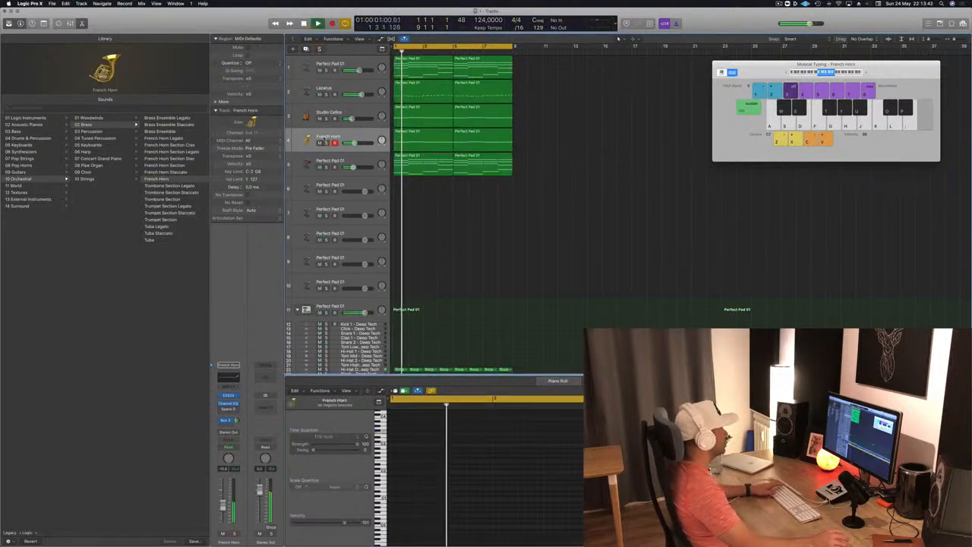
- Lower the French Horn track's volume slightly and reposition the Musical Typing window
left_click(367, 139)
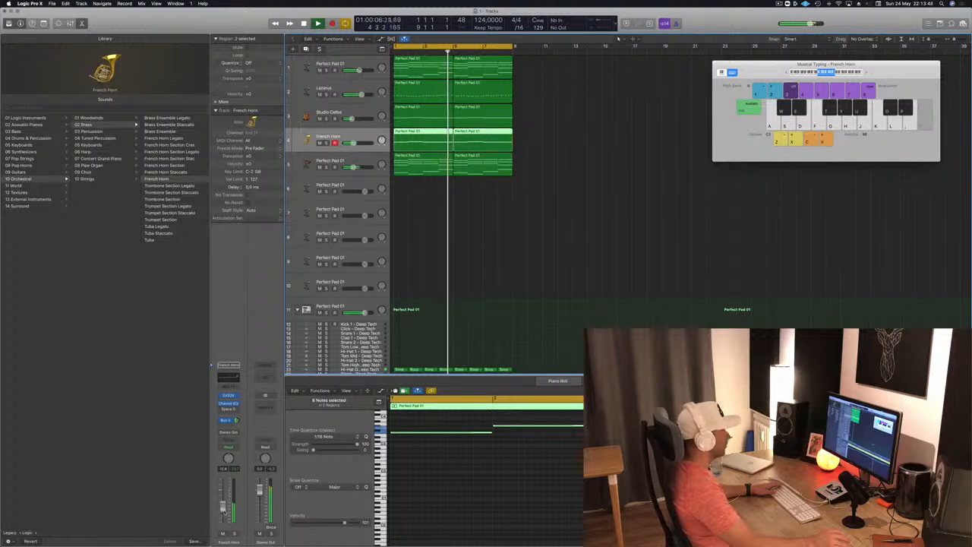
left_click(478, 276)
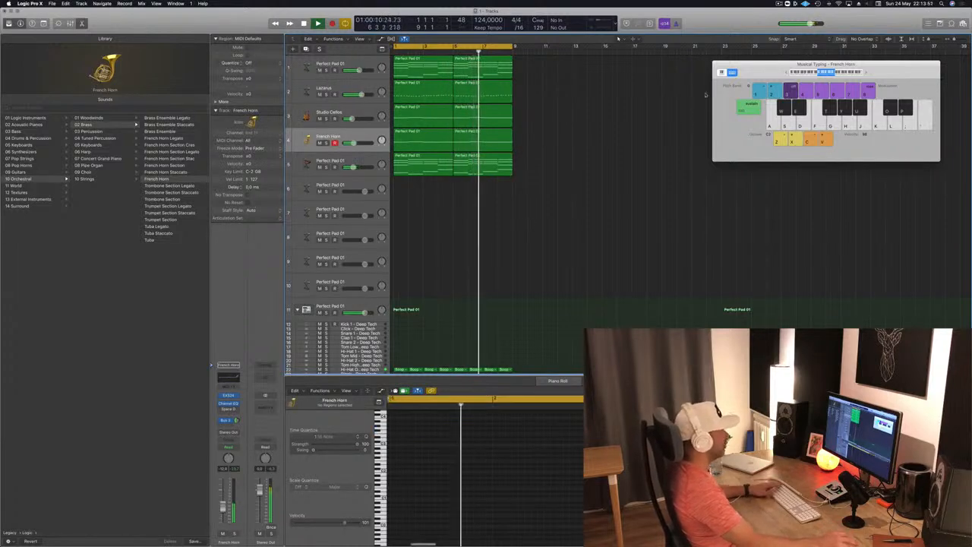
left_click_drag(776, 73, 757, 91)
scroll(463, 243, "down", 5)
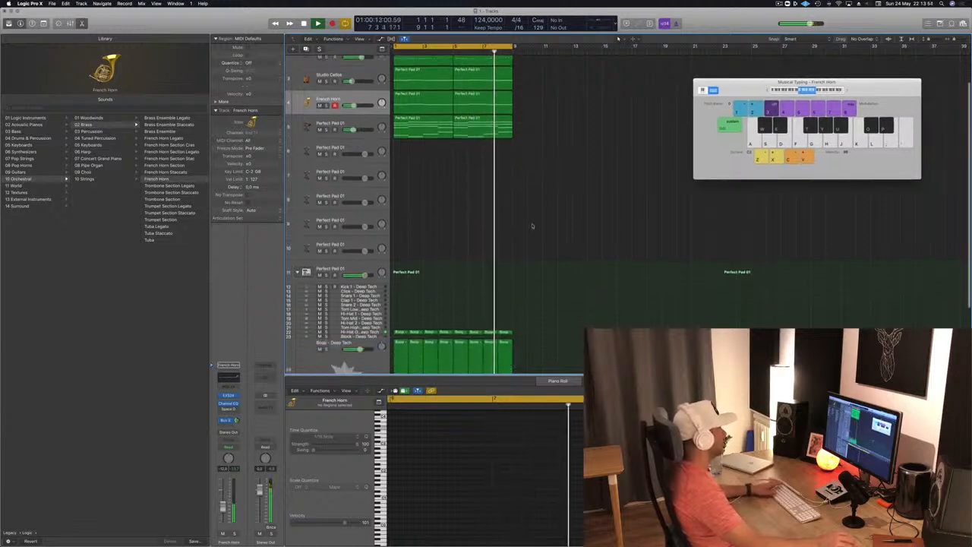
- Copy the first Boop region onto the Kick 1 track, shift all its notes in pitch, and audition it
left_click_drag(397, 299, 397, 241)
left_click(482, 468)
key("super+a")
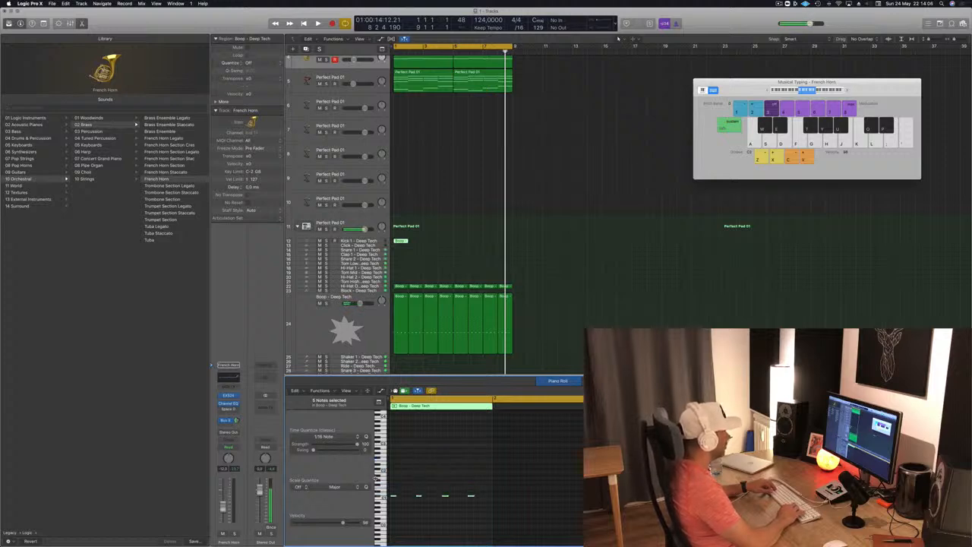
key("space")
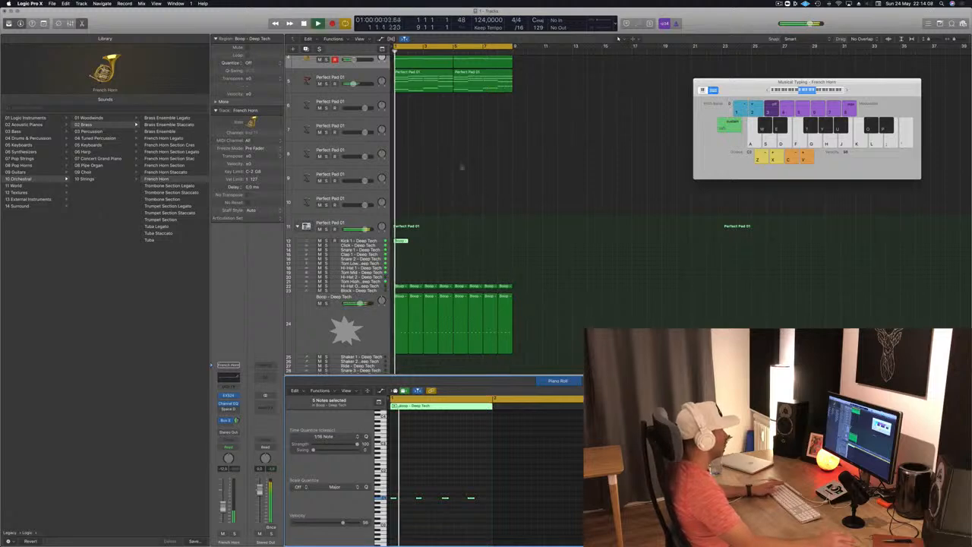
- Fill the Kick 1 track with copies of its region across all eight bars, play the loop, and deselect the regions
key("space")
left_click_drag(405, 242, 505, 246)
key("space")
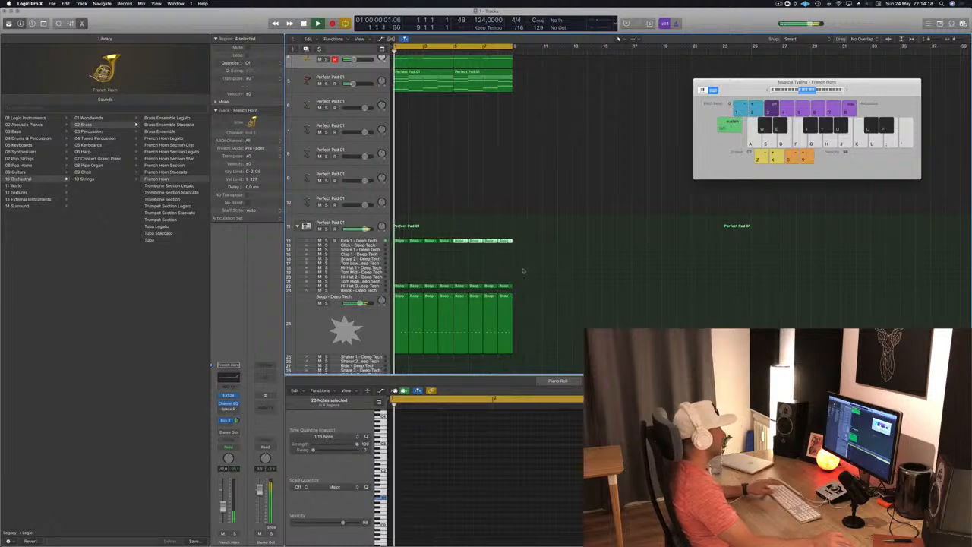
scroll(524, 269, "left", 1)
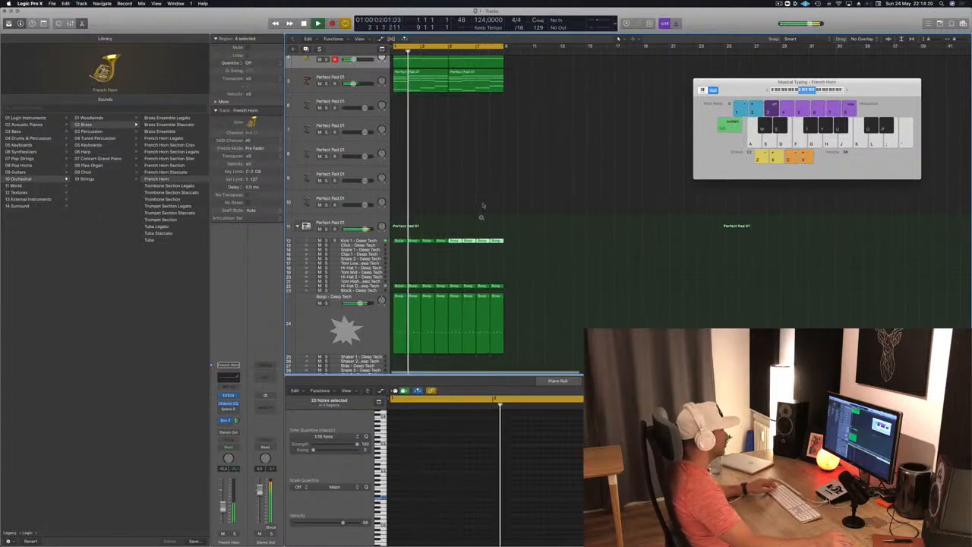
left_click(497, 214)
- Repeat the whole eight-bar arrangement up to bar 33, extend the cycle range over it, and restart playback
scroll(566, 196, "up", 4)
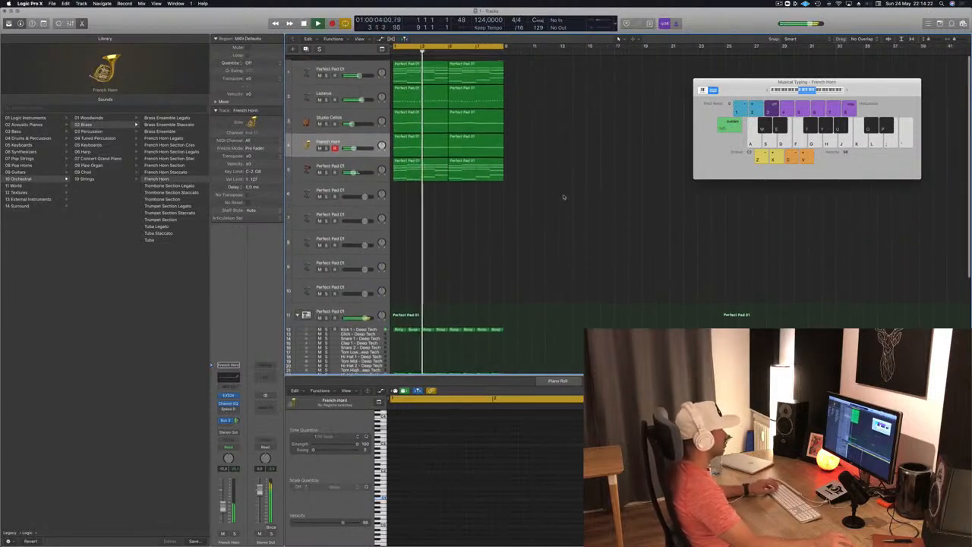
scroll(516, 218, "up", 1)
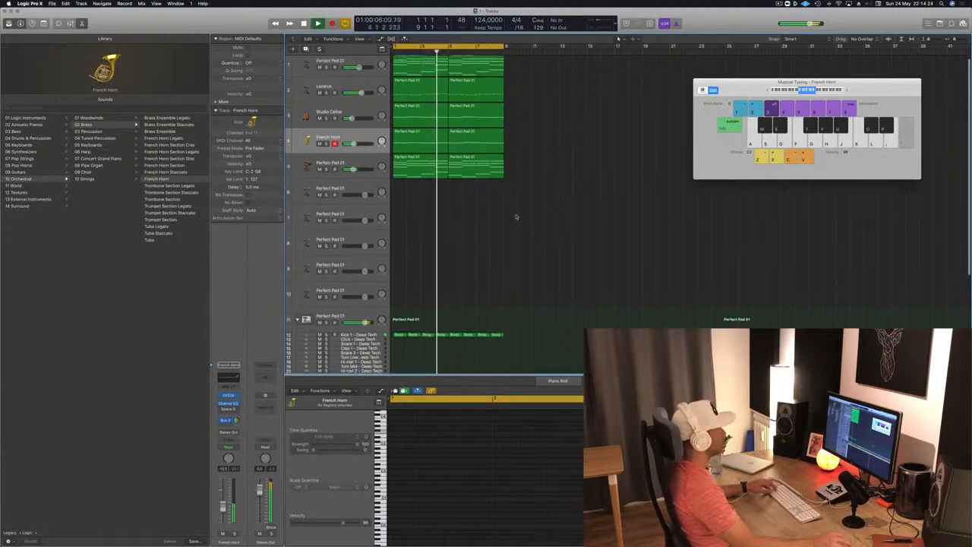
key("super+Up")
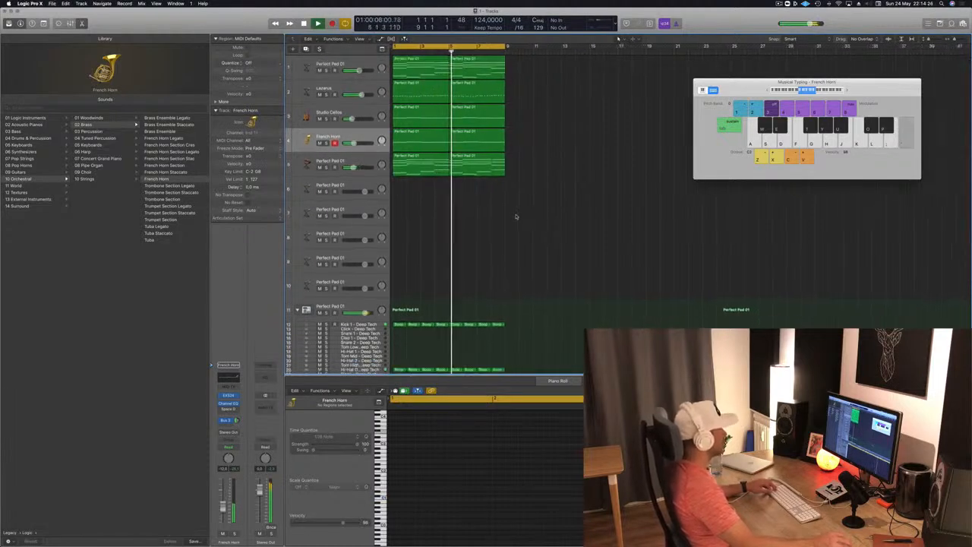
key("super+Right")
key("super+Left")
key("super+Left")
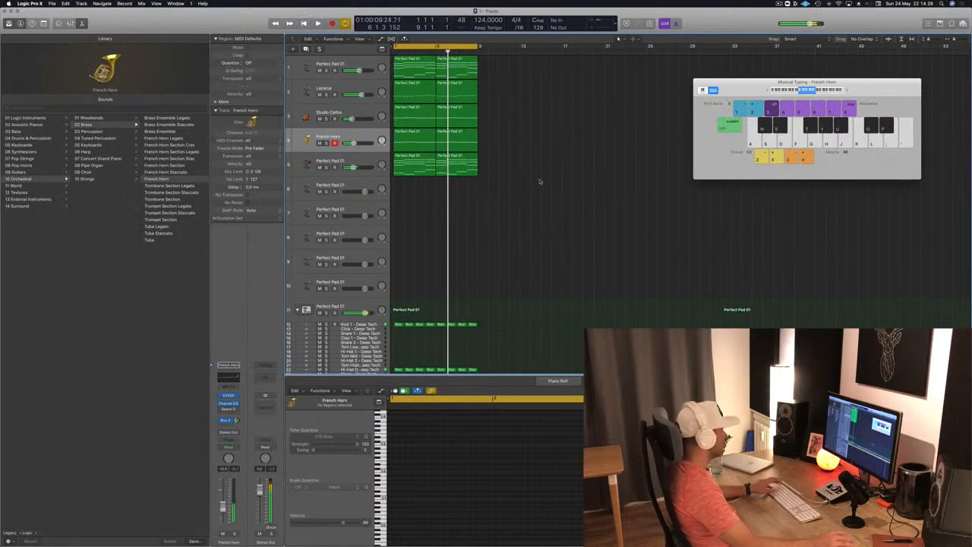
key("super+r")
key("super+r")
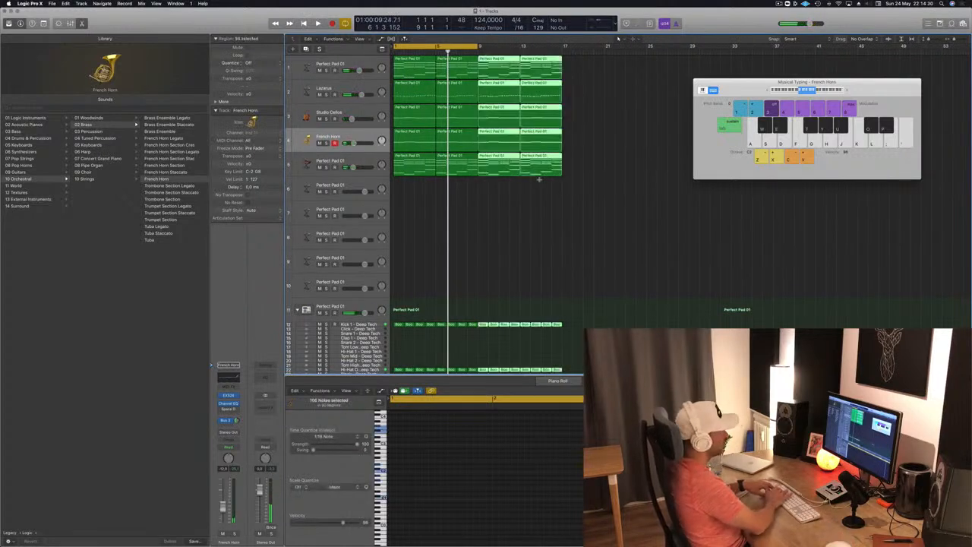
key("super+r")
key("space")
left_click_drag(740, 82, 826, 127)
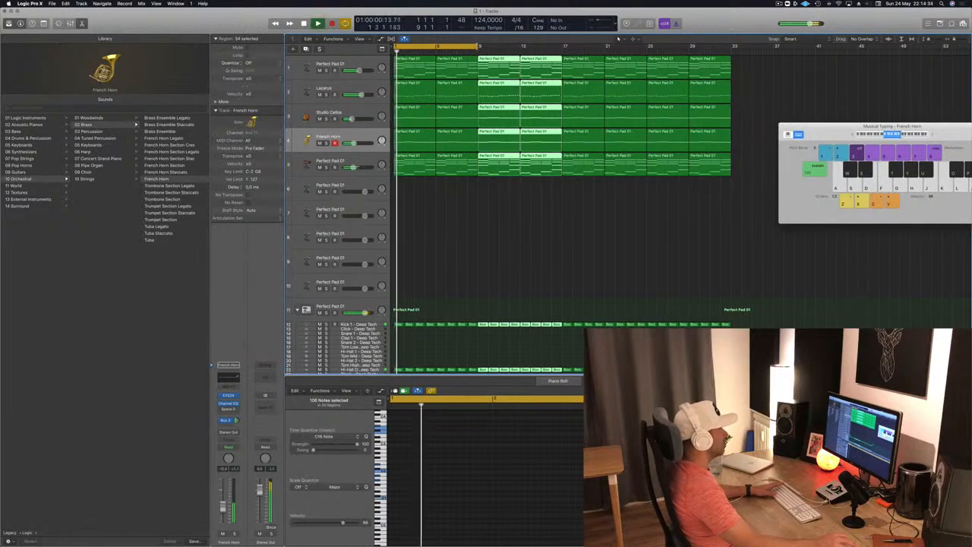
key("space")
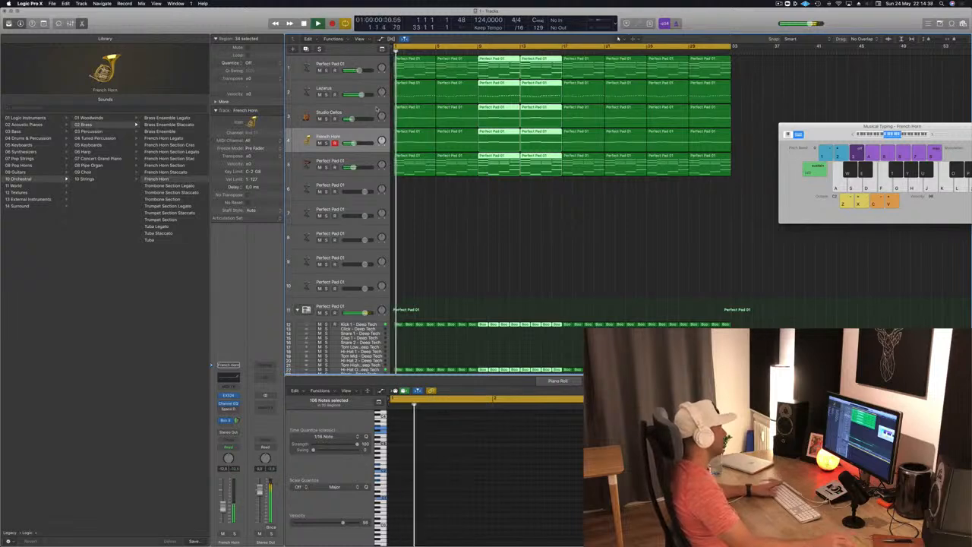
- Copy the full row of kick regions onto the Bleep - Deep Tech track and select all their notes for editing
key("Down")
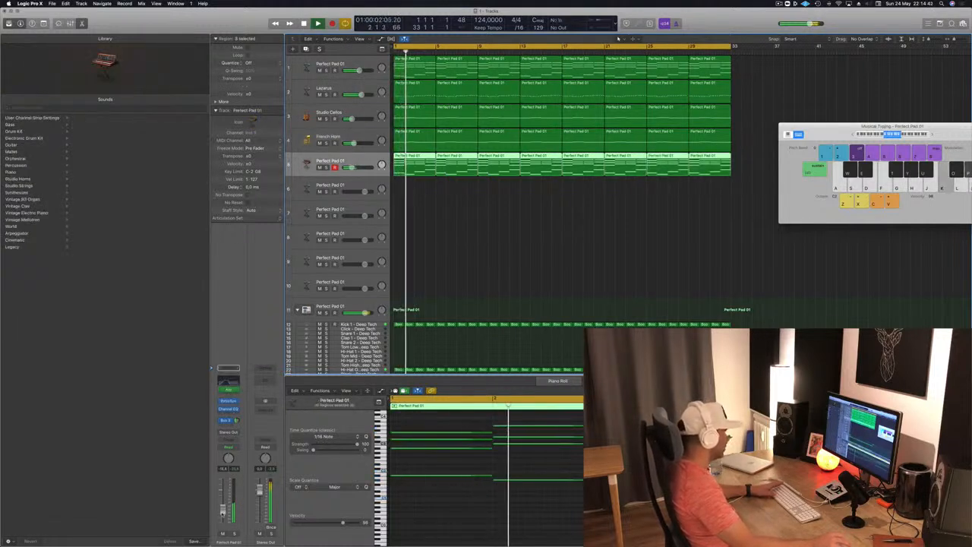
left_click(459, 254)
scroll(459, 253, "down", 5)
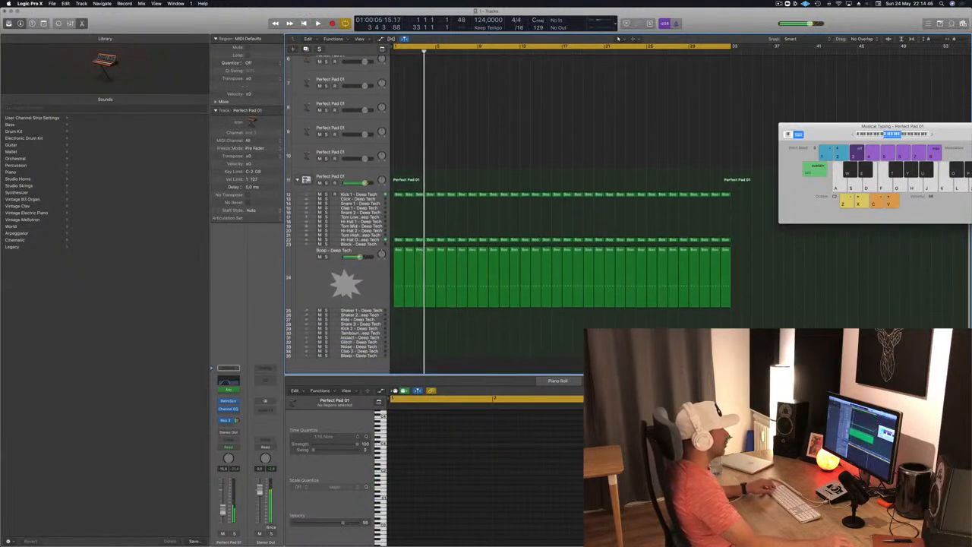
left_click_drag(750, 190, 396, 355)
left_click(446, 498)
key("super+a")
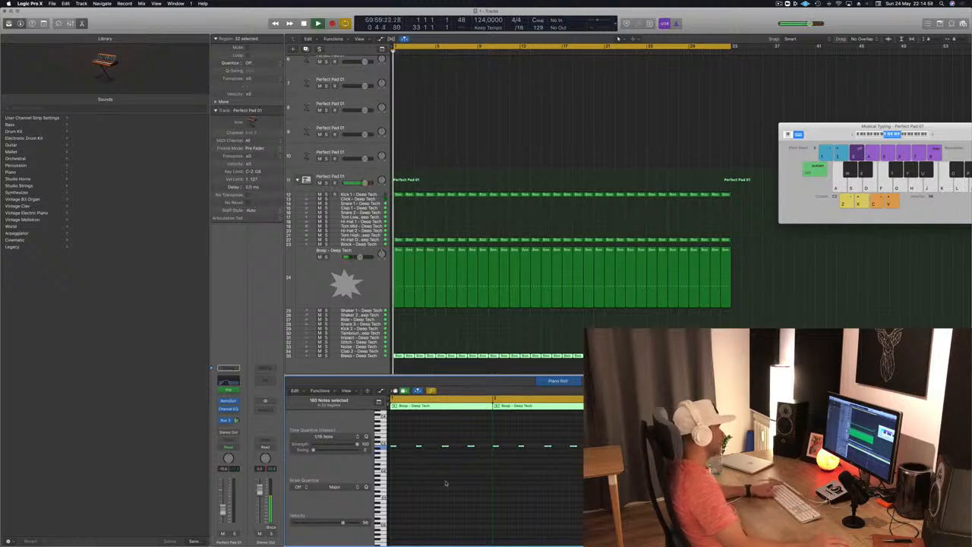
- Replace the Bleep - Deep Tech track's sound with Block - After Party and stop playback
left_click(325, 351)
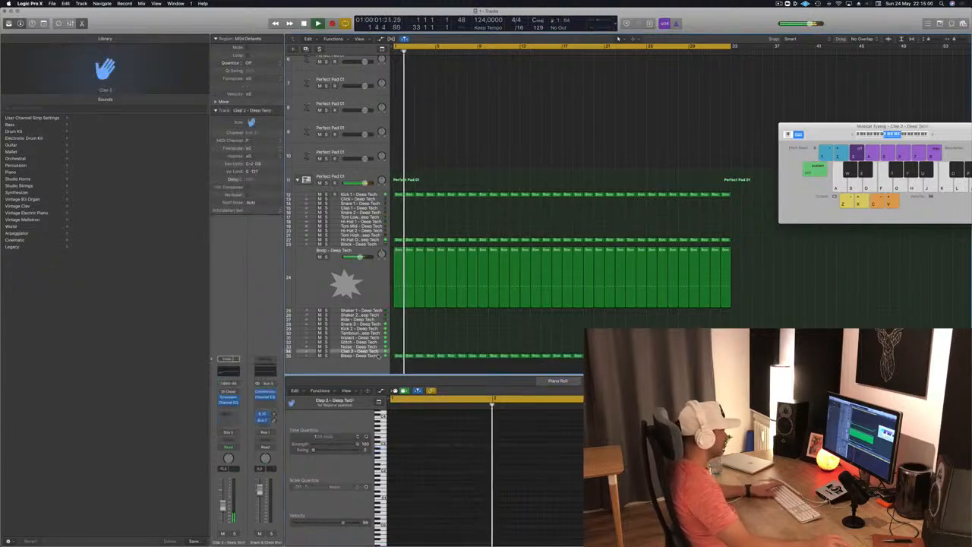
key("Down")
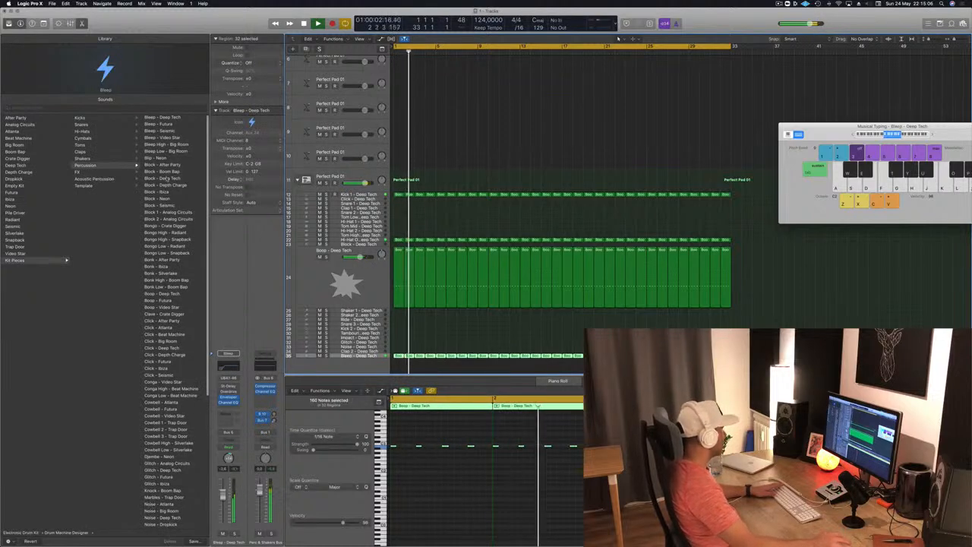
left_click(161, 164)
key("space")
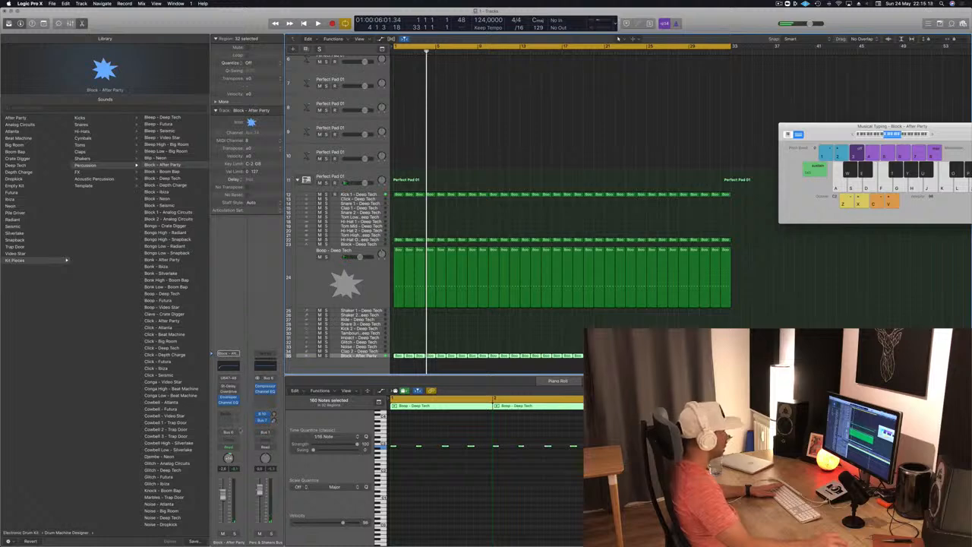
- Set the Block - After Party track's output to No Output and replay the arrangement from the start
left_click(229, 432)
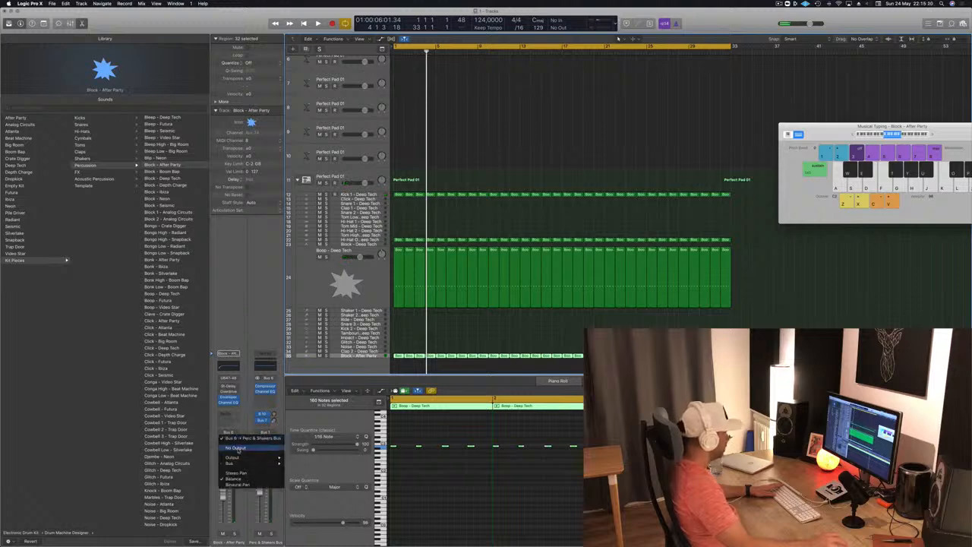
left_click(238, 449)
key("space")
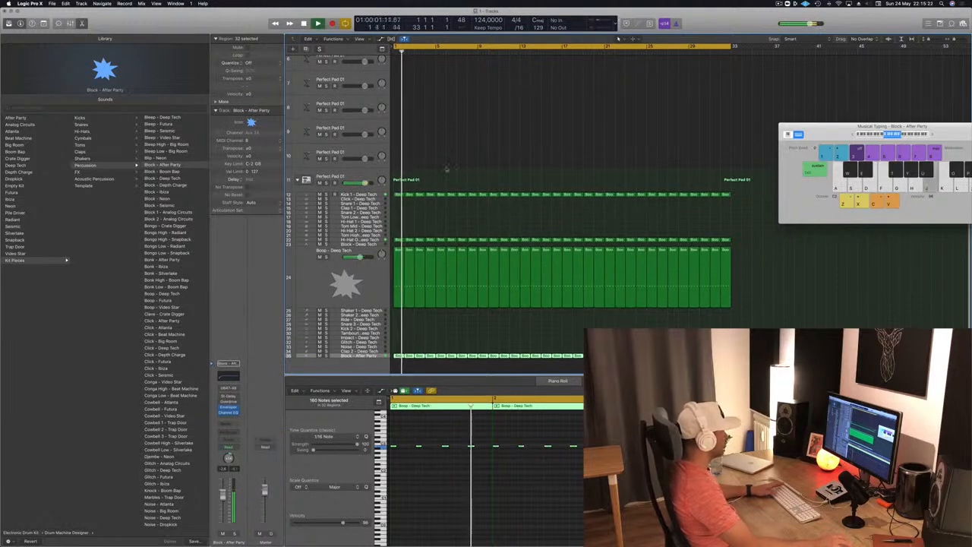
key("Return")
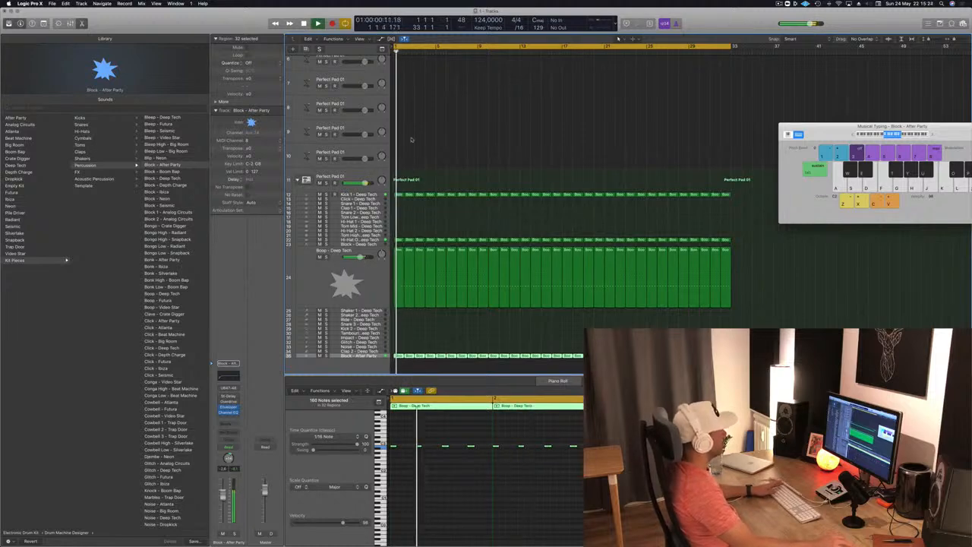
- Insert a stereo Compressor on the Perfect Pad 01 track below the French Horn and move its window over the arrangement
scroll(411, 139, "up", 5)
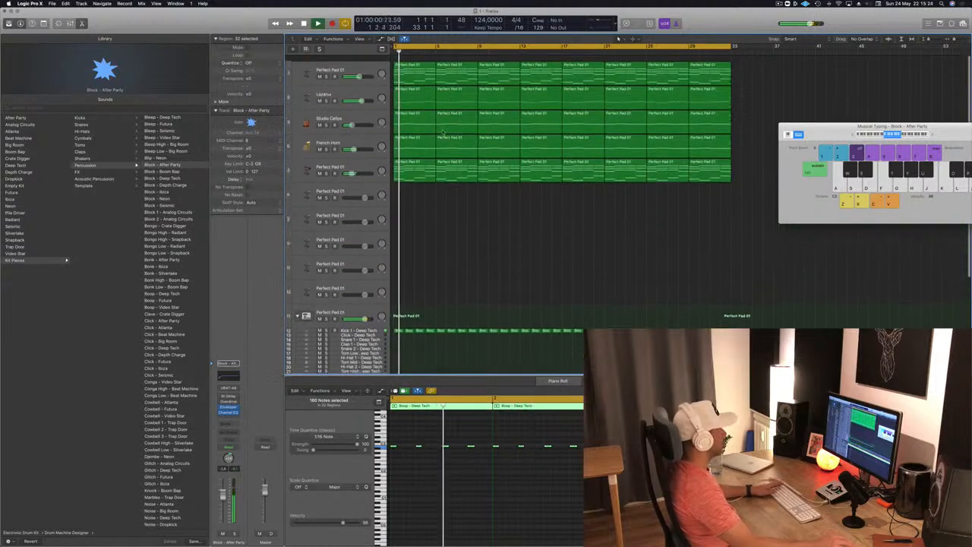
left_click(368, 154)
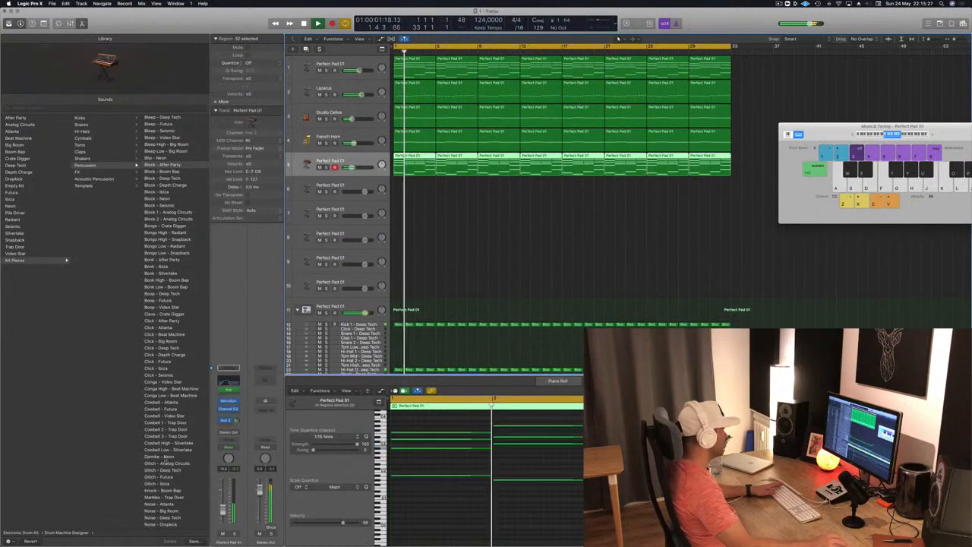
left_click(236, 415)
mouse_move(253, 453)
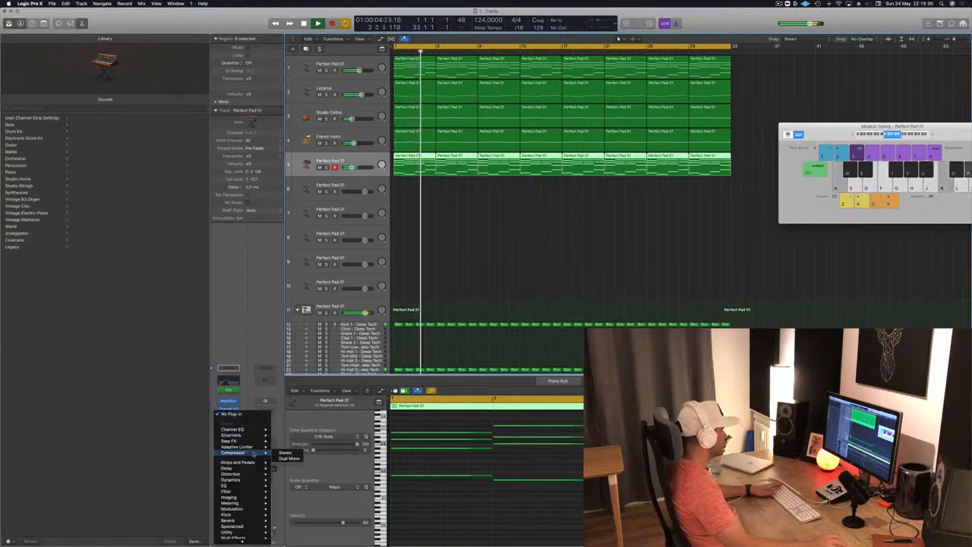
left_click(287, 454)
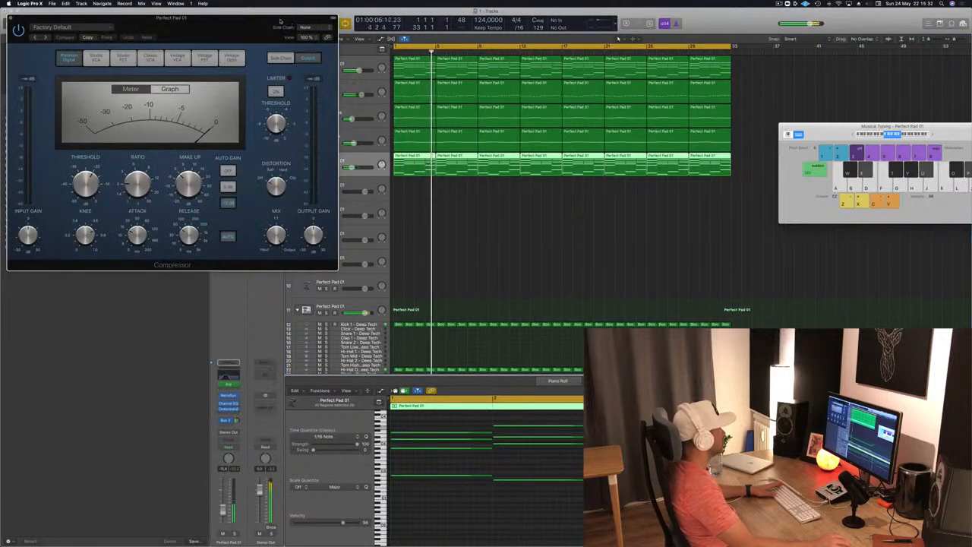
left_click_drag(234, 18, 553, 131)
- Check which buses the Compressor offers as side-chain sources and stop playback
mouse_move(635, 155)
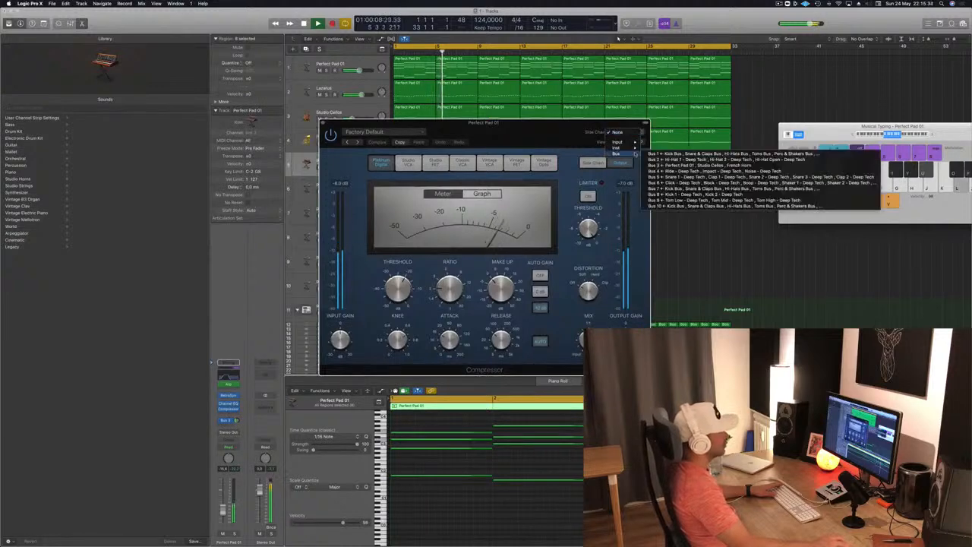
left_click(731, 246)
left_click(699, 244)
key("space")
- Move the Compressor window aside and rename the Block - After Party track as SIDECHAIN
left_click_drag(517, 151, 871, 138)
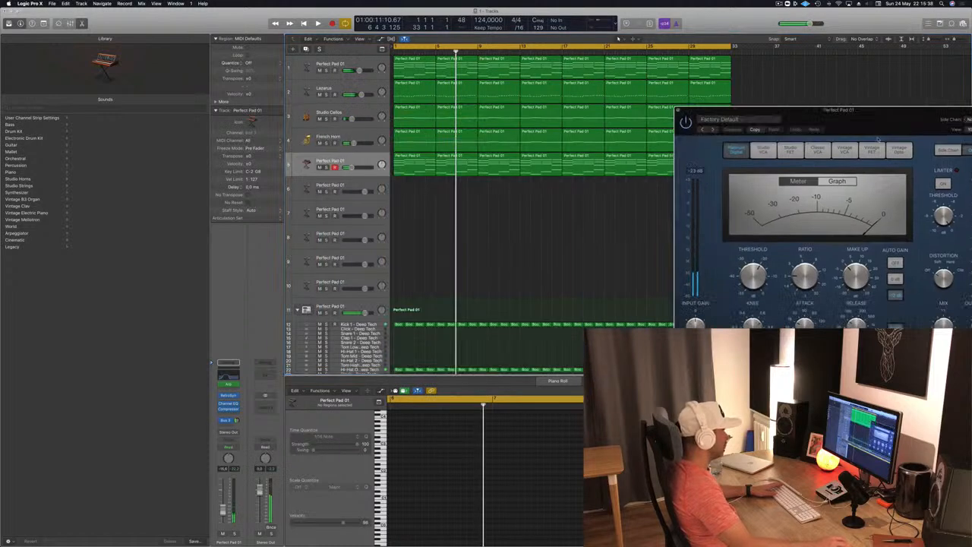
scroll(550, 273, "down", 5)
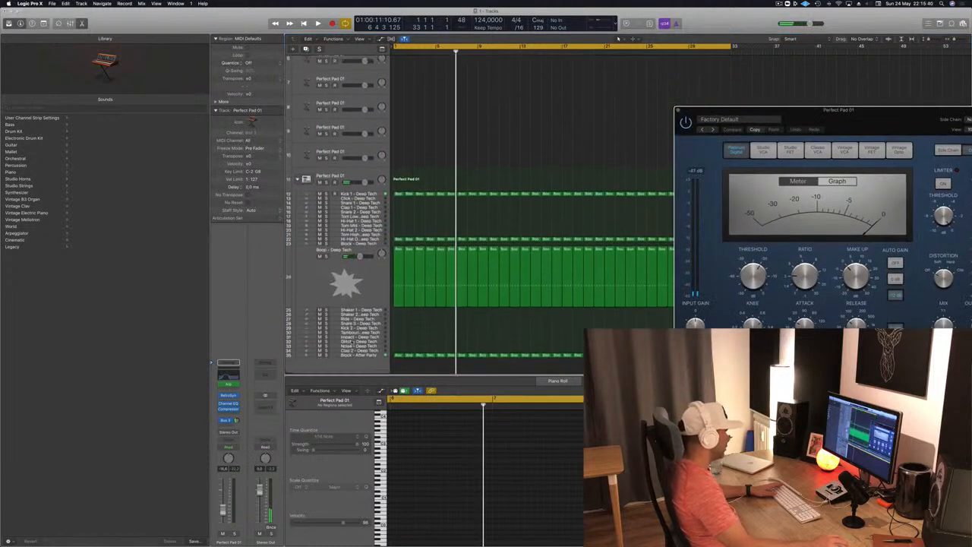
left_click(333, 355)
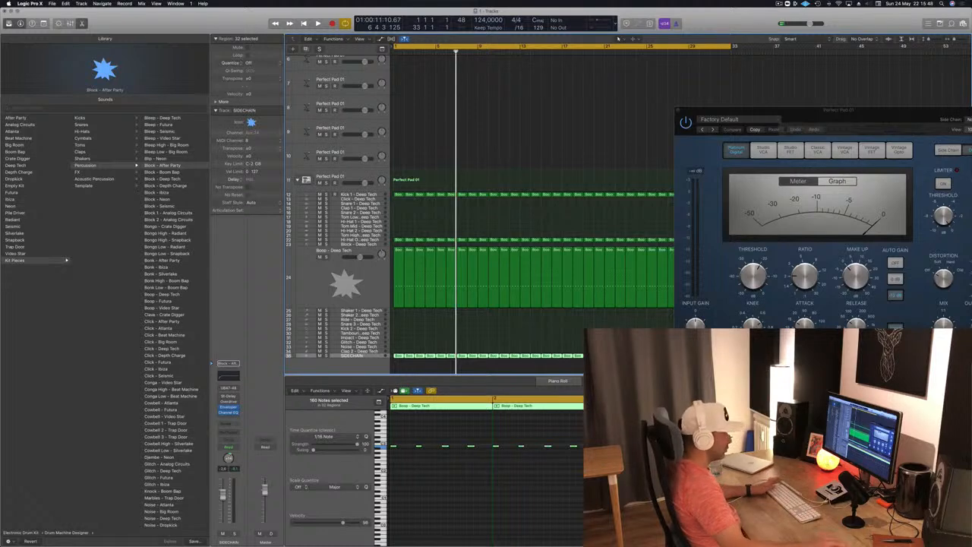
- Bring the Compressor window back into view, show its Side Chain settings, and deselect the SIDECHAIN track's regions
left_click_drag(884, 124, 713, 146)
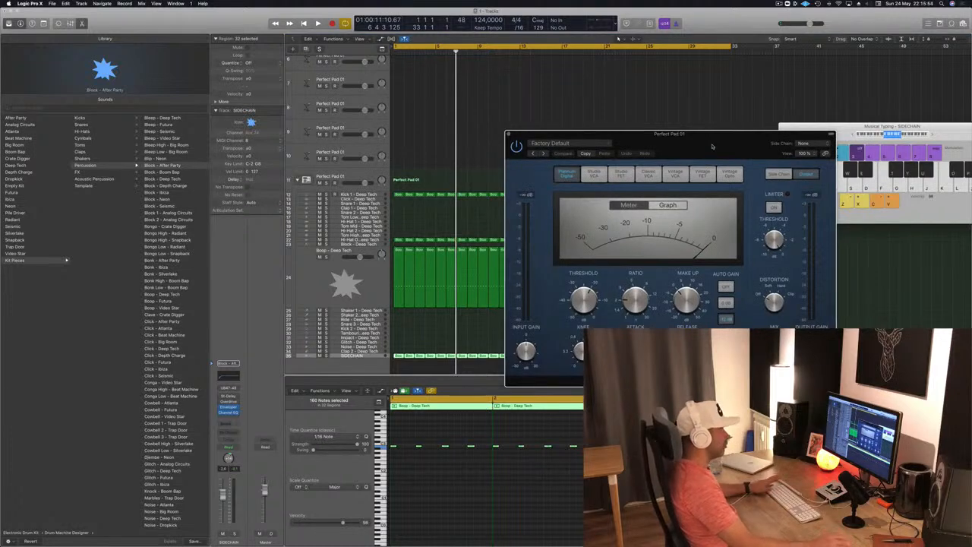
left_click(779, 174)
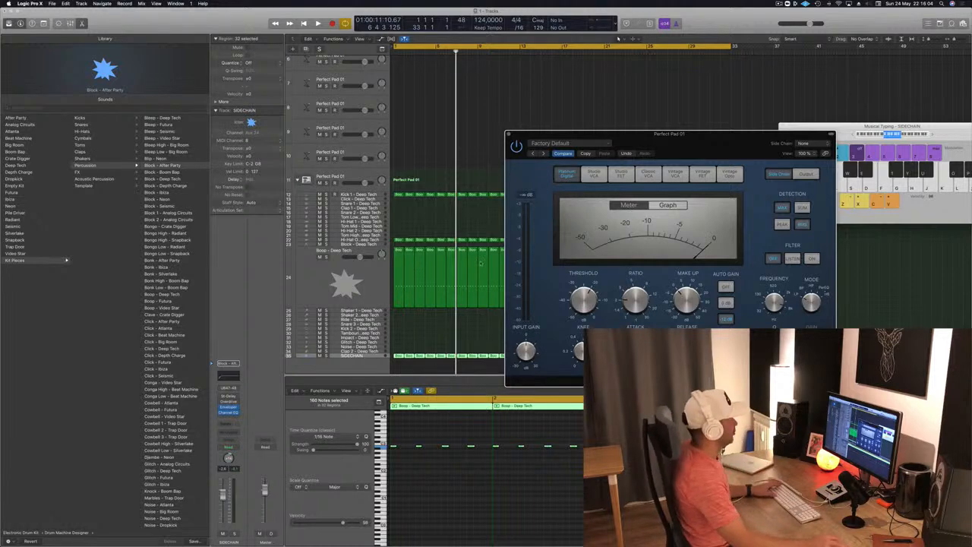
left_click_drag(722, 155, 751, 152)
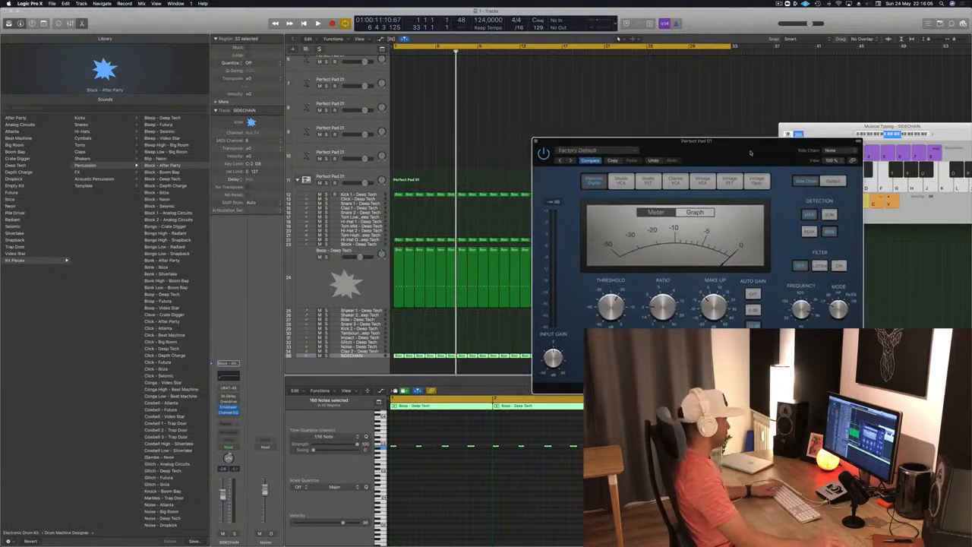
left_click(490, 143)
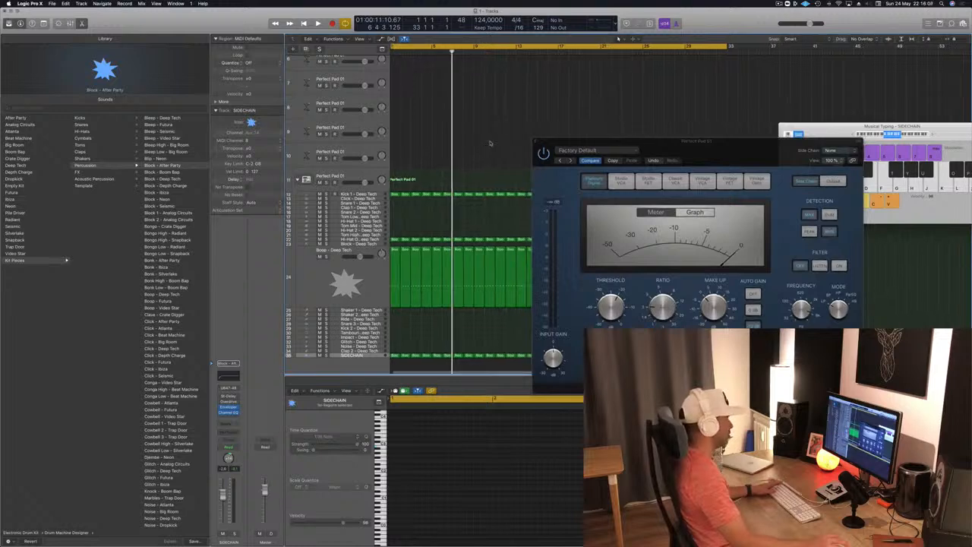
- Restart playback, select the Perfect Pad 01 track below the French Horn, and reopen its Compressor
key("space")
scroll(463, 160, "up", 5)
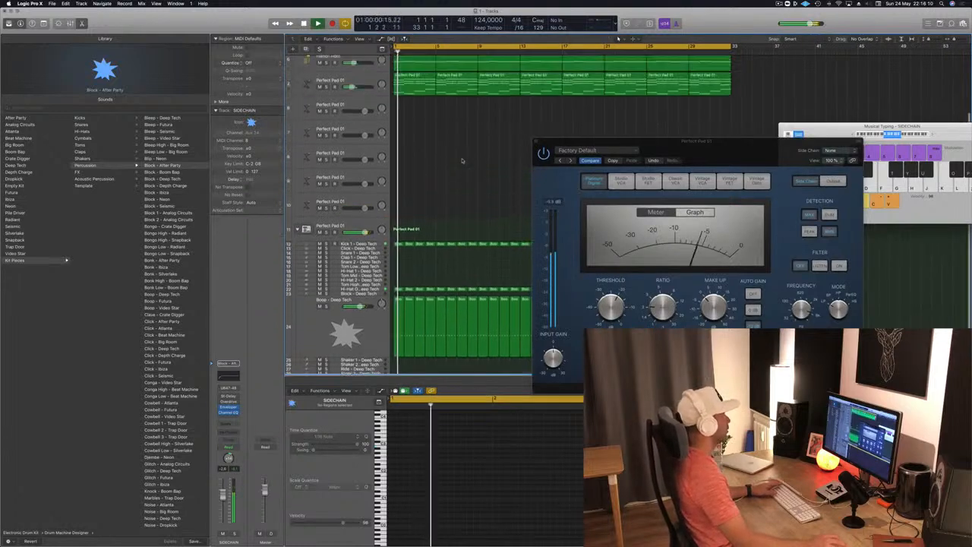
left_click(371, 161)
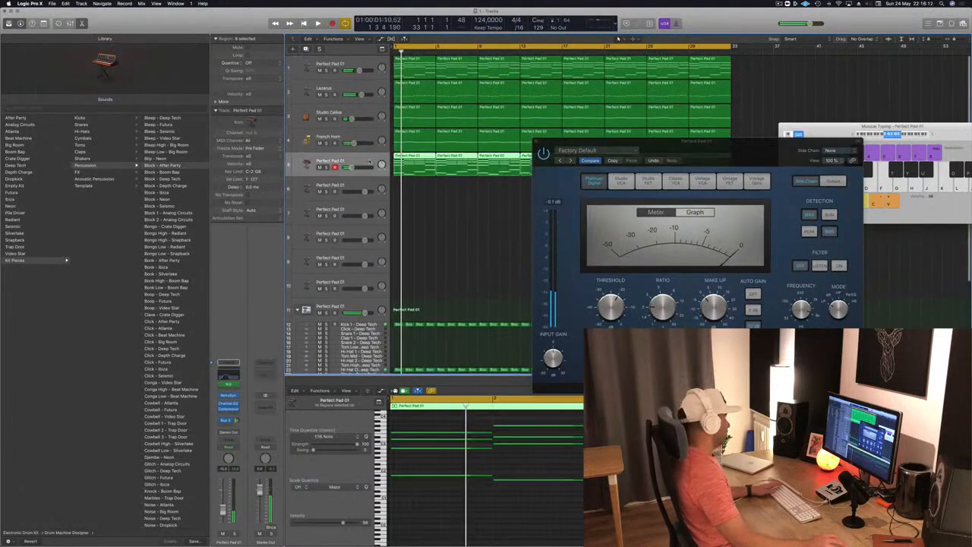
left_click(232, 409)
left_click(232, 409)
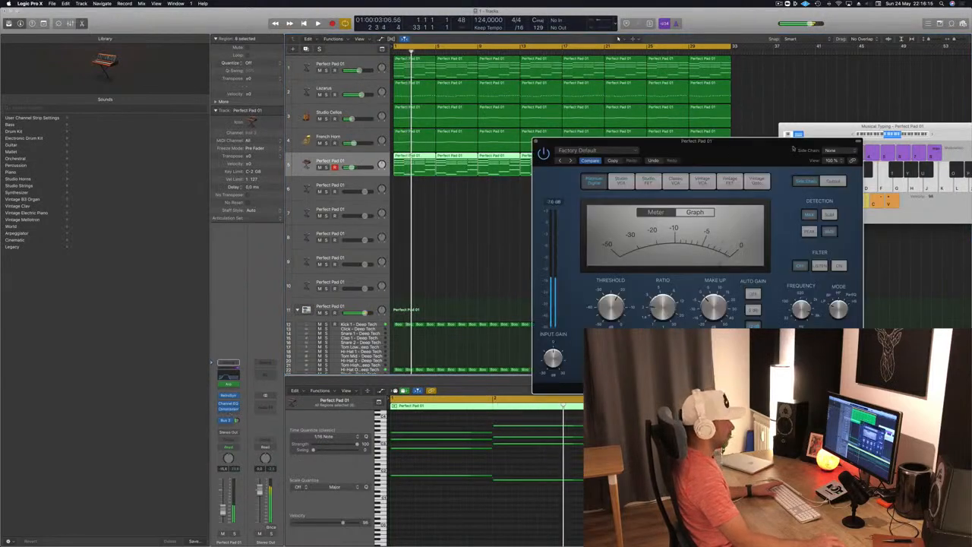
- Check the side-chain sources offered by the Perfect Pad 01 Compressor and close its window
left_click(831, 152)
mouse_move(830, 172)
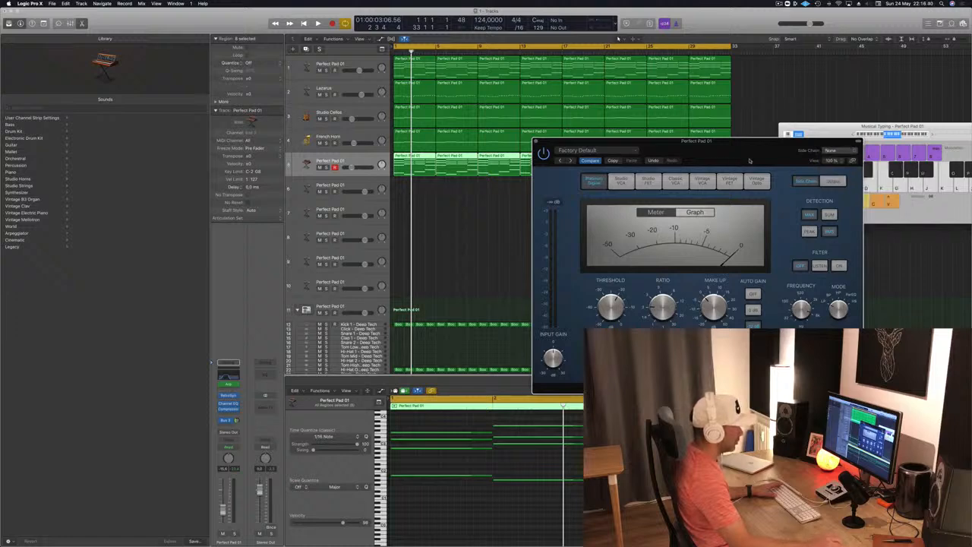
left_click_drag(811, 159, 805, 157)
left_click(529, 139)
- Select the SIDECHAIN track at the end of the drum stack and play the project briefly
scroll(462, 239, "down", 5)
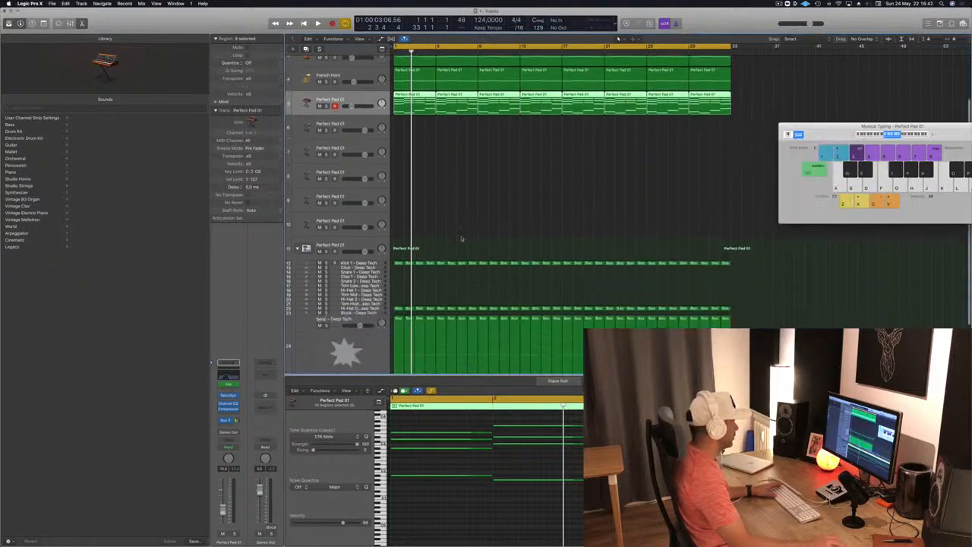
left_click(338, 355)
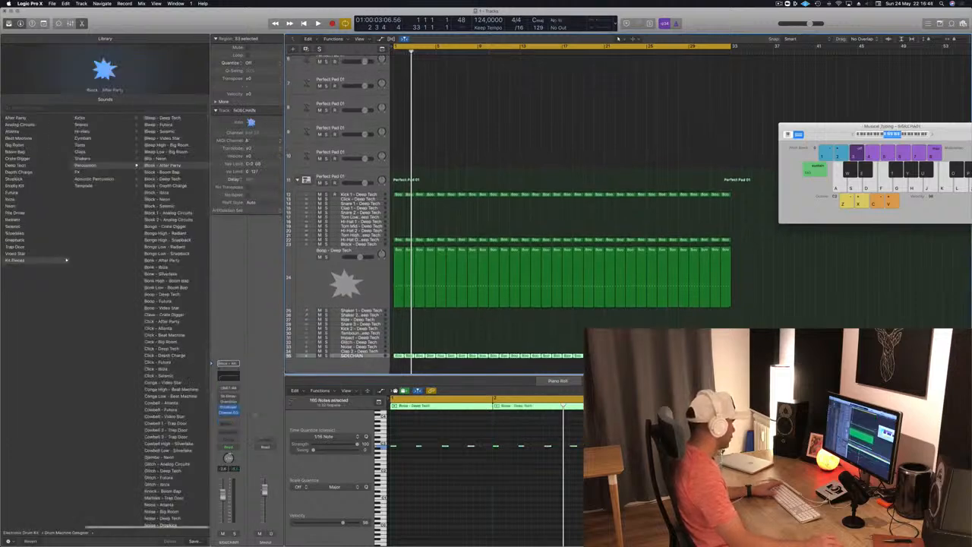
key("space")
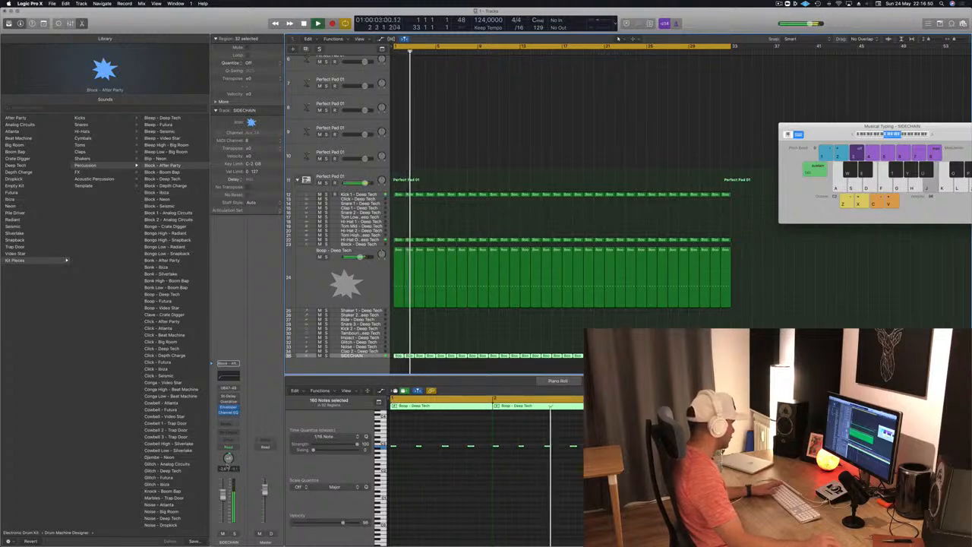
key("space")
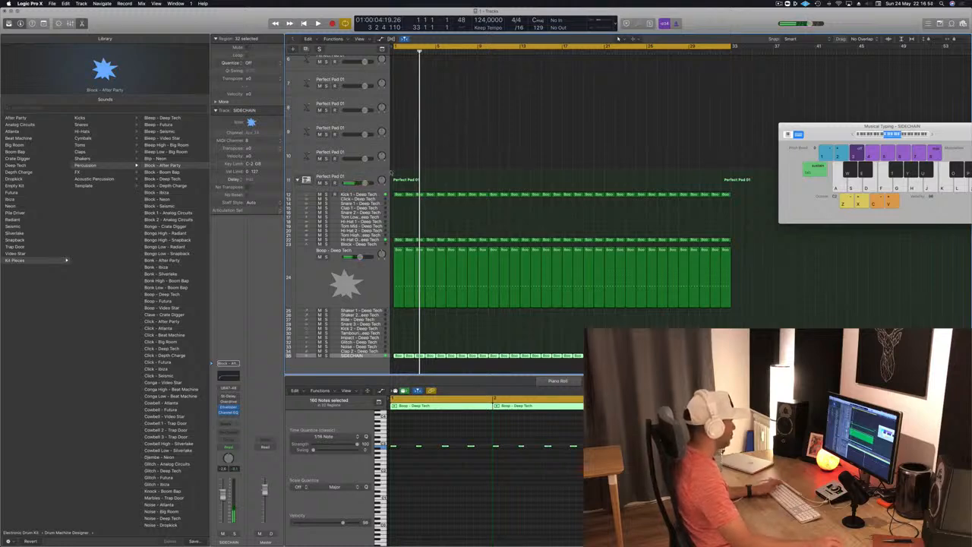
- Select the Perfect Pad 01 track below the French Horn, reopen its Compressor, and check the instrument side-chain sources
scroll(420, 115, "up", 5)
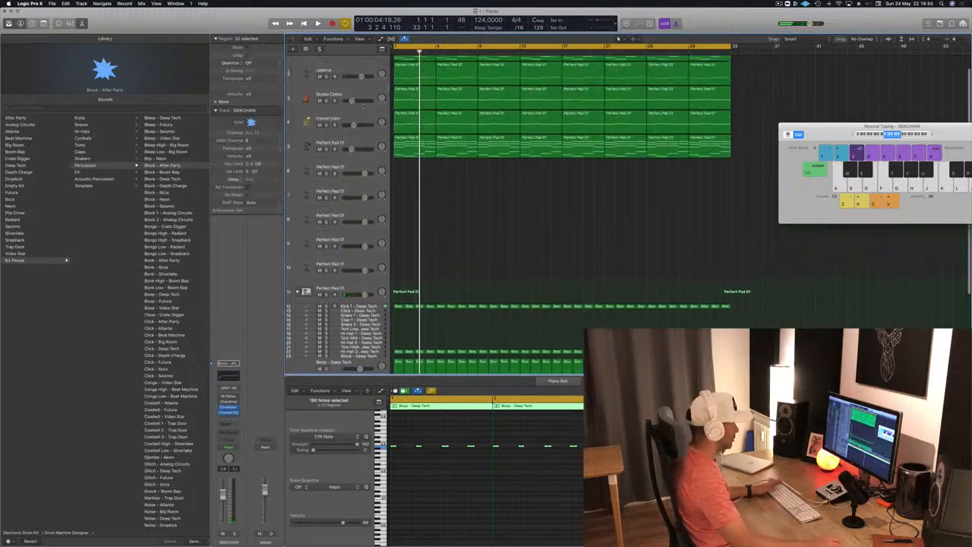
left_click(350, 144)
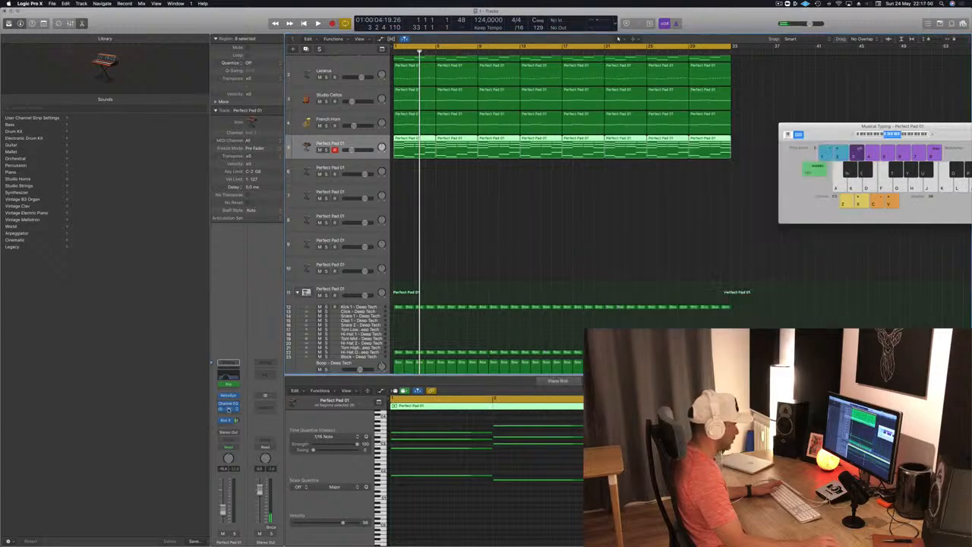
left_click(228, 408)
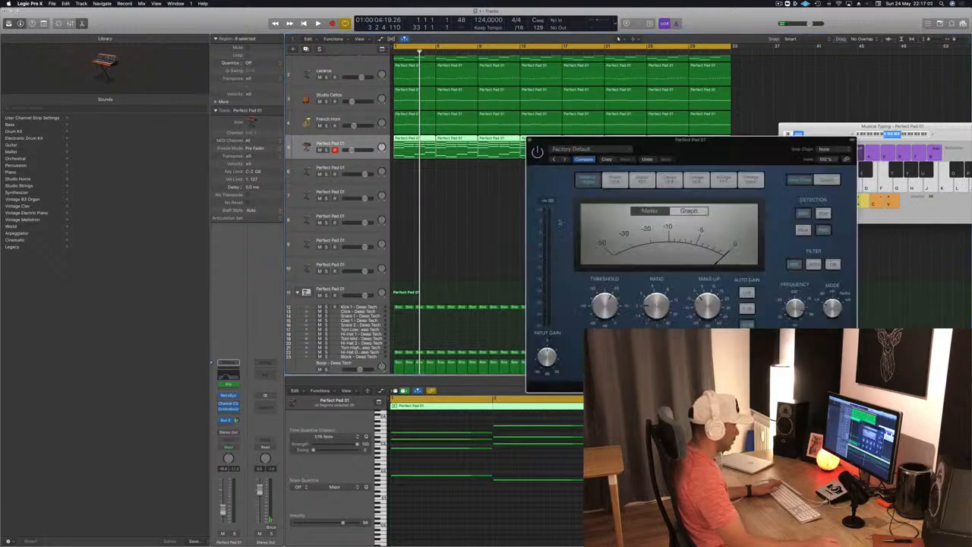
left_click(825, 149)
mouse_move(834, 166)
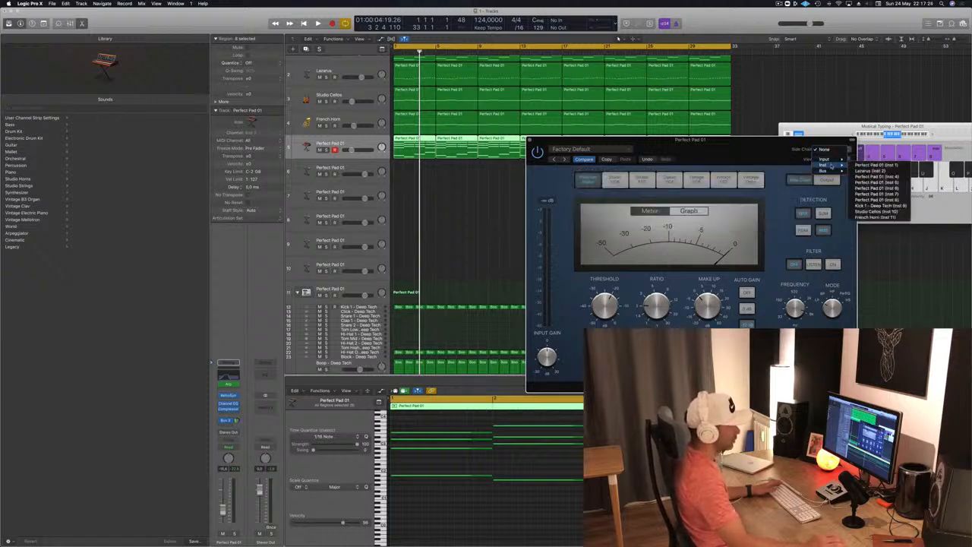
left_click(495, 225)
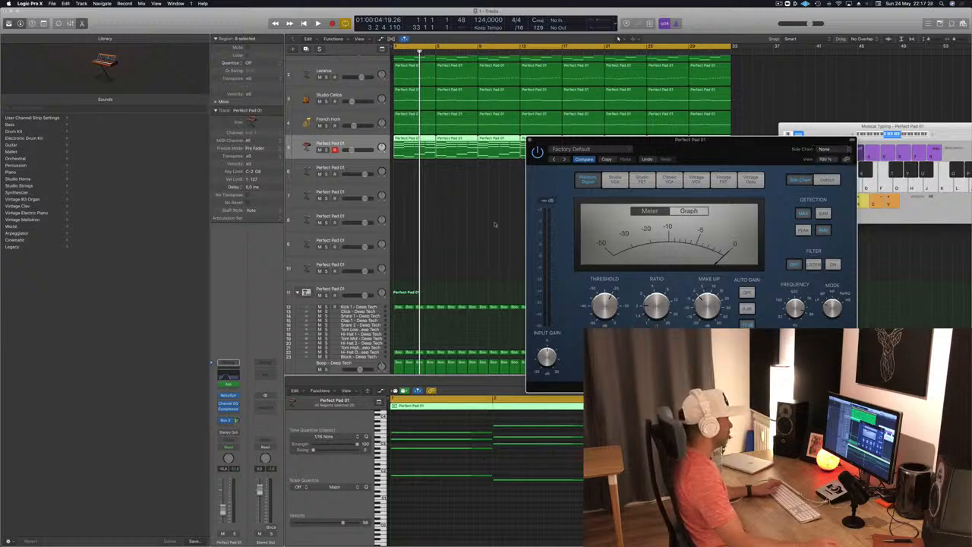
- Select the SIDECHAIN track during a short playback and add a send from it to Bus 11
scroll(495, 224, "down", 5)
key("space")
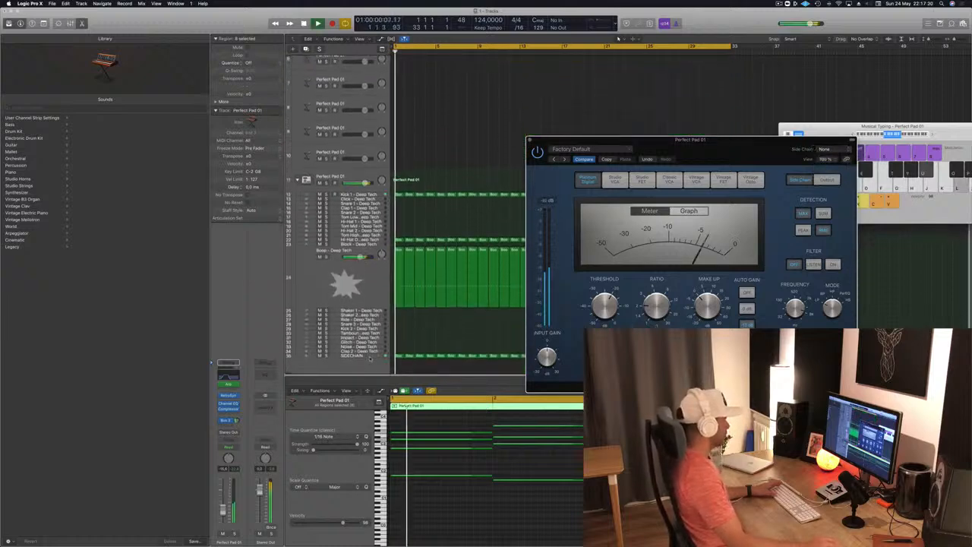
left_click(370, 357)
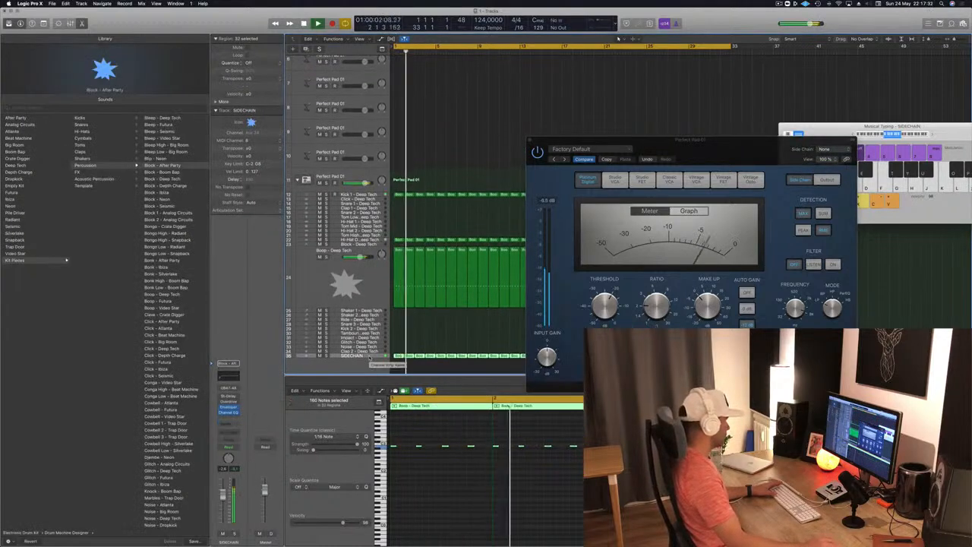
left_click(226, 423)
mouse_move(228, 439)
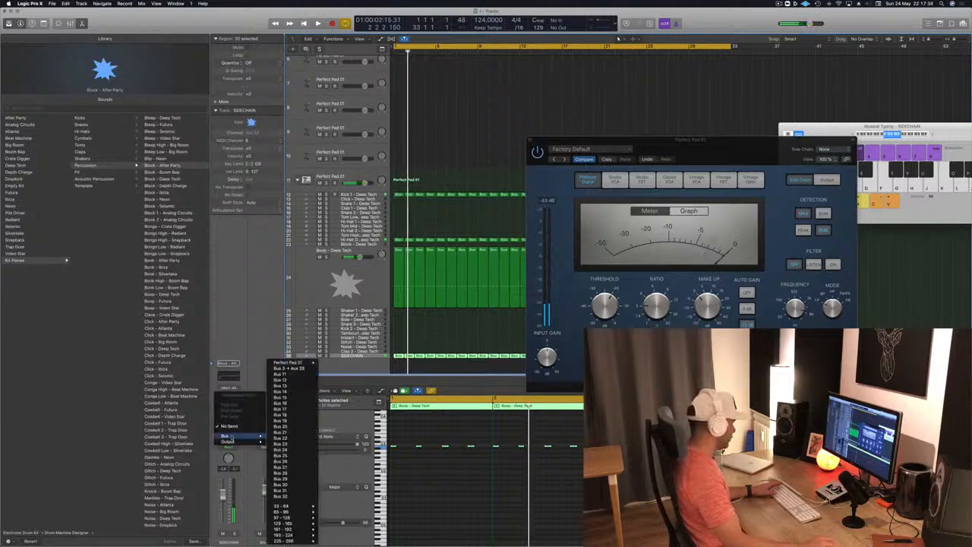
left_click(299, 375)
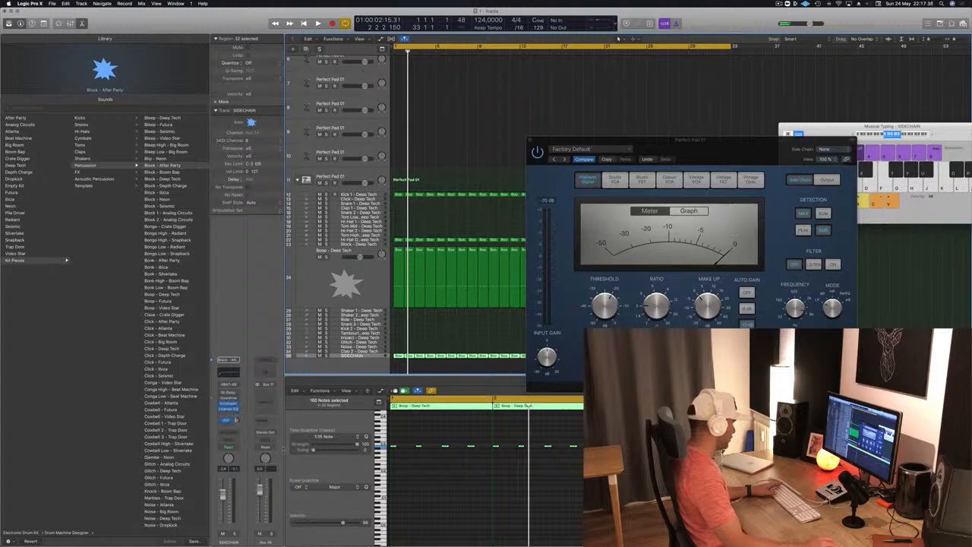
- Remove the Stereo Out assignment from the Bus 11 aux channel and test it with a short playback
left_click(266, 432)
left_click(272, 447)
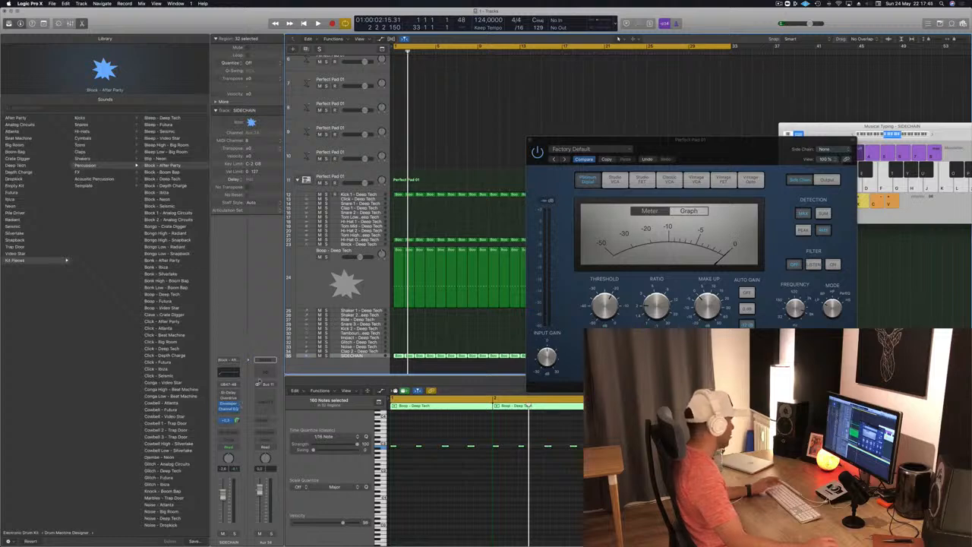
key("space")
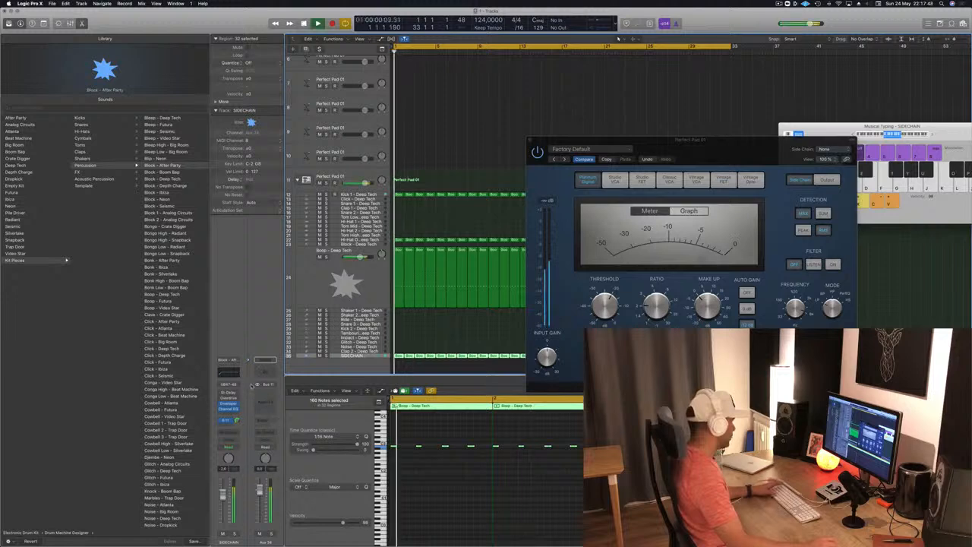
key("space")
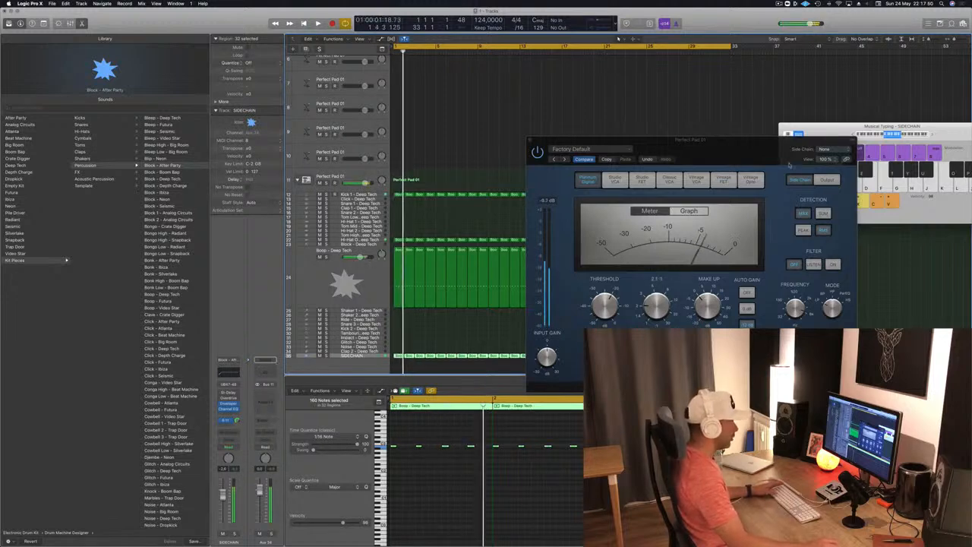
- Set the Compressor's side-chain source to Bus 11 (SIDECHAIN), move its window aside, and start playback
left_click(830, 149)
mouse_move(828, 171)
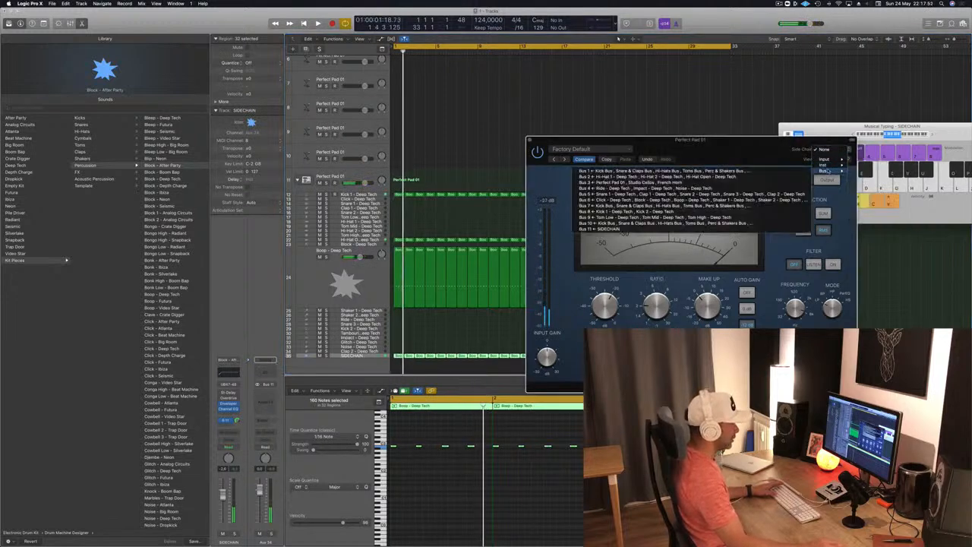
left_click(653, 229)
left_click_drag(733, 151, 679, 129)
key("space")
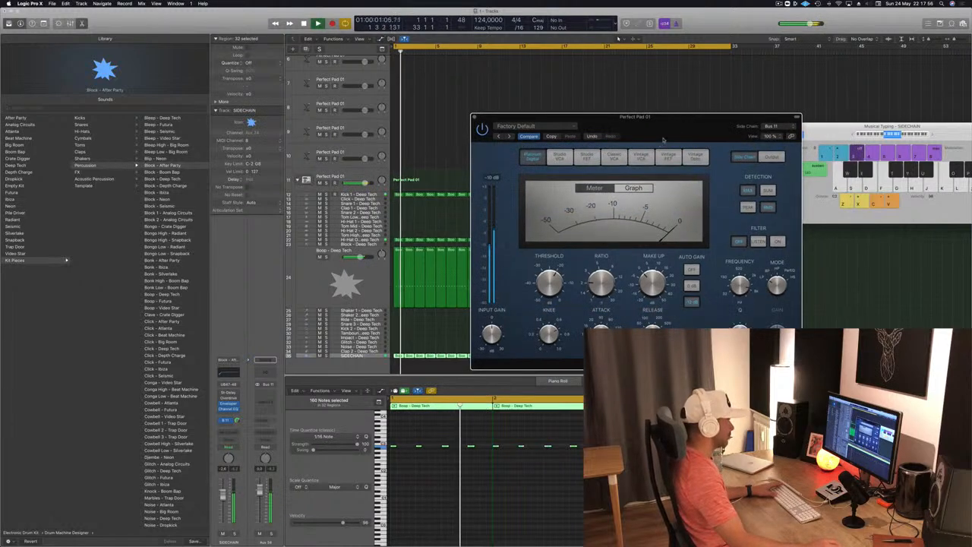
- Reposition the Compressor window, lower its threshold to about -29 dB, raise the ratio to about 4:1, and use Peak detection during playback
left_click_drag(510, 245, 541, 255)
key("Return")
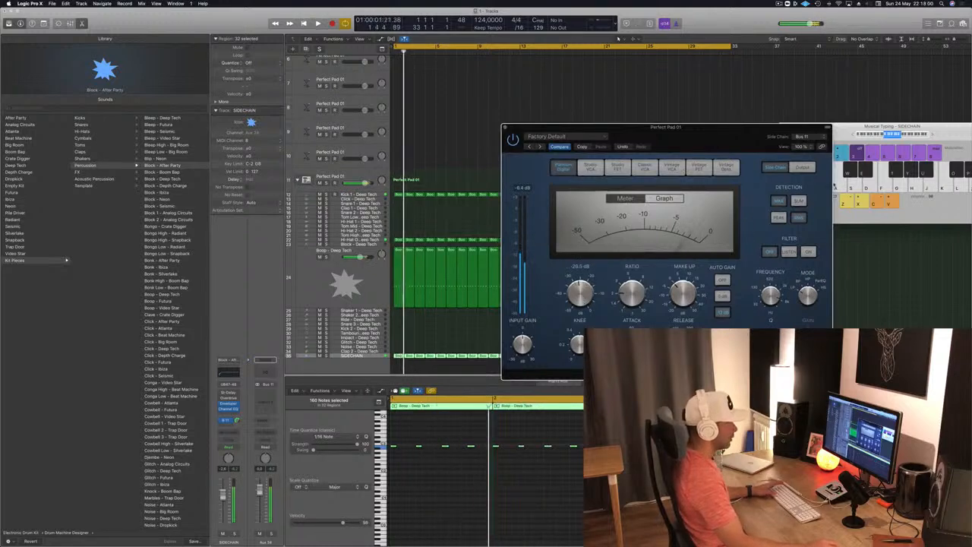
key("space")
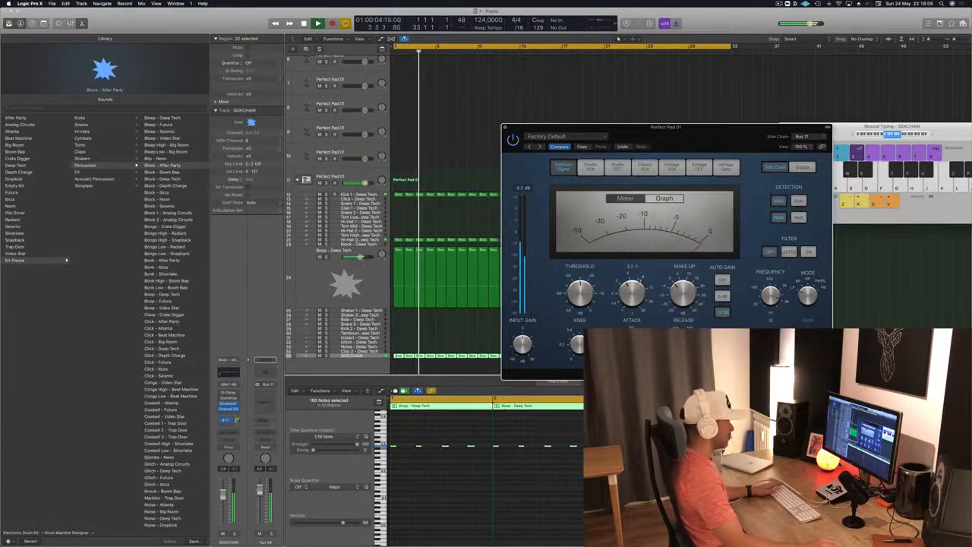
key("space")
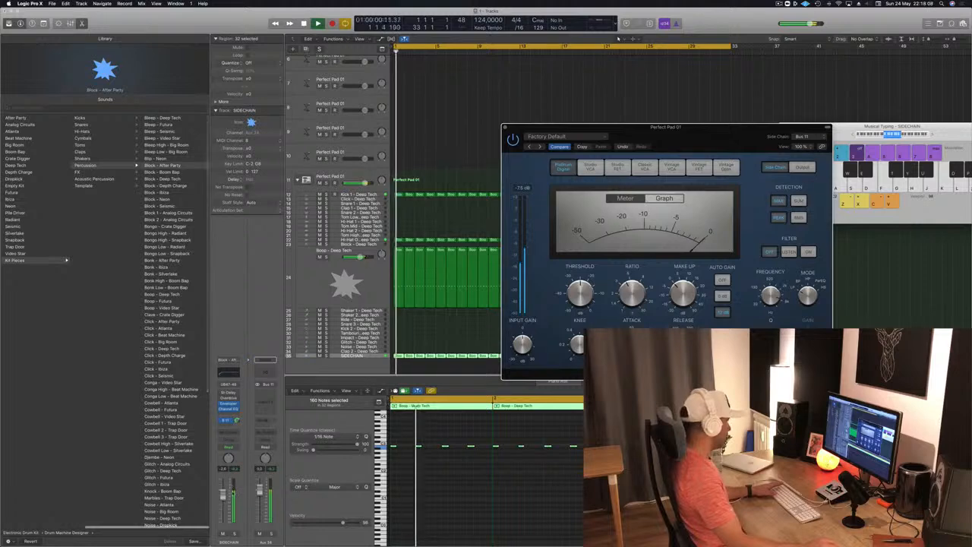
- Select the Perfect Pad 01 track below the French Horn and switch the Compressor display to Graph while replaying from the start
scroll(368, 162, "up", 5)
key("Return")
left_click(369, 161)
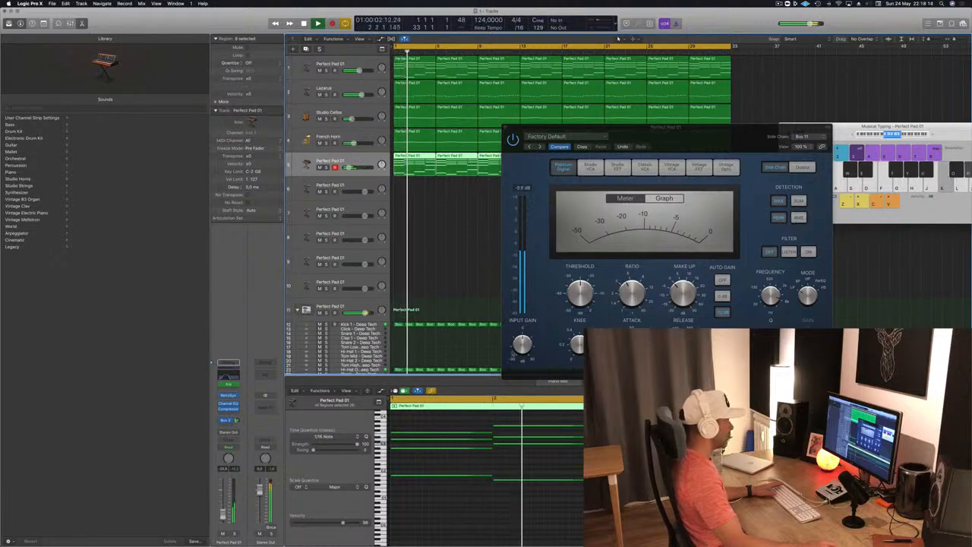
key("Return")
left_click(665, 198)
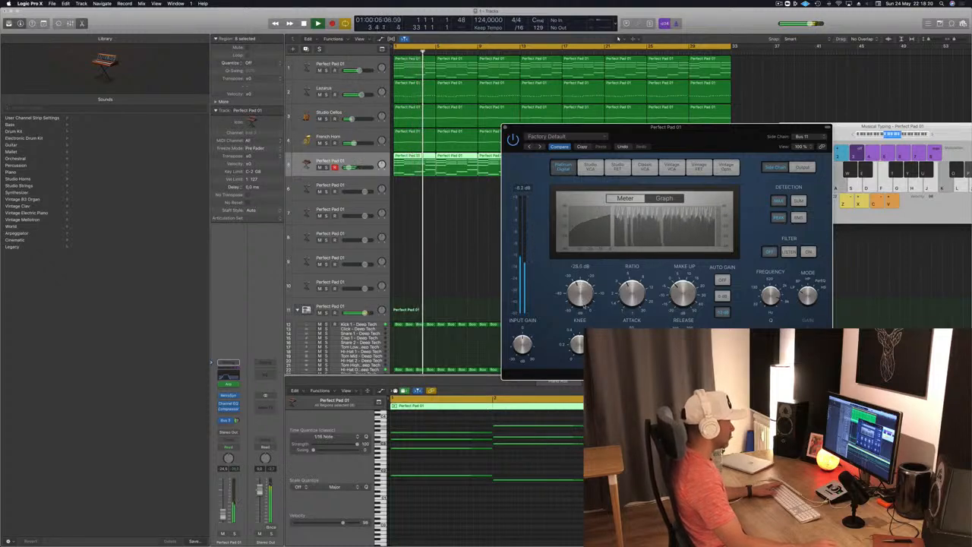
key("Return")
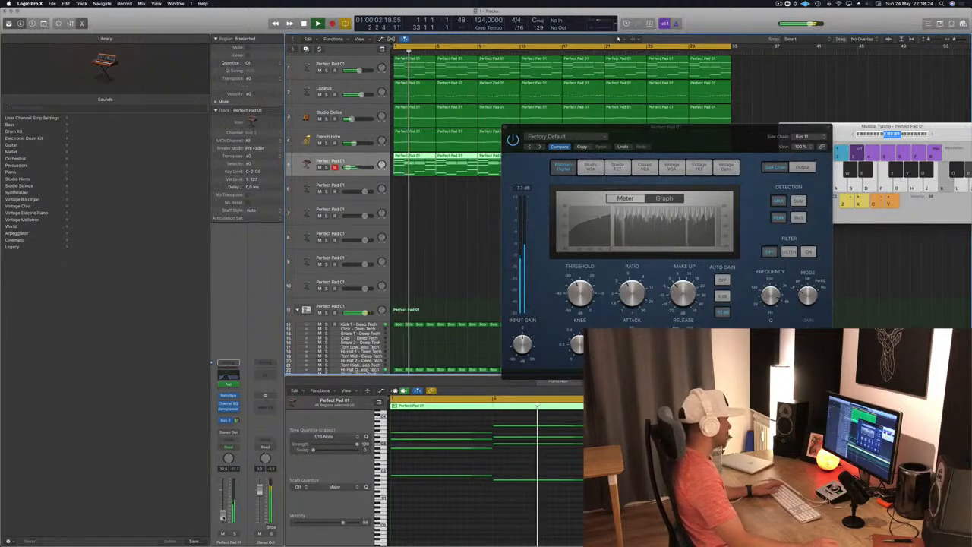
- Close the Compressor window and replay the arrangement from the start
left_click_drag(724, 143, 625, 175)
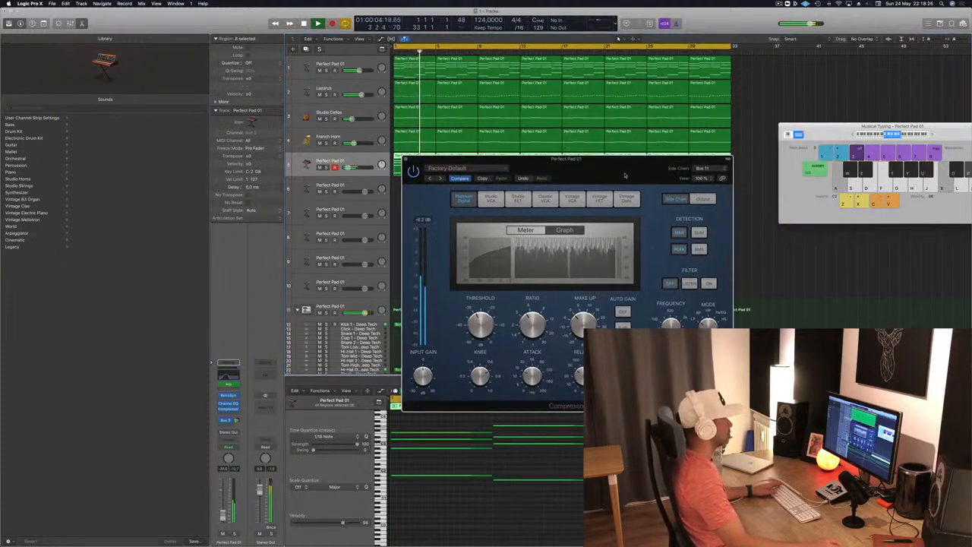
left_click(405, 160)
key("Return")
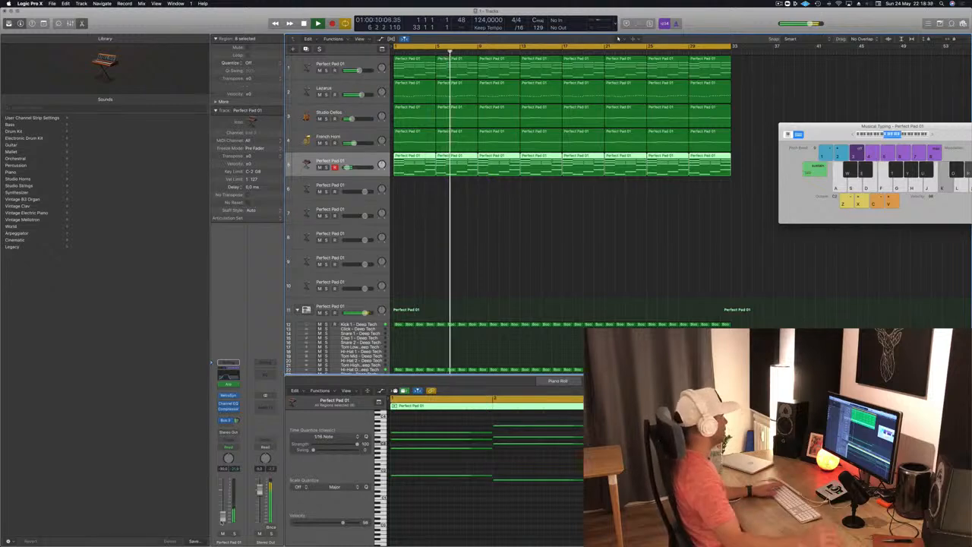
key("Return")
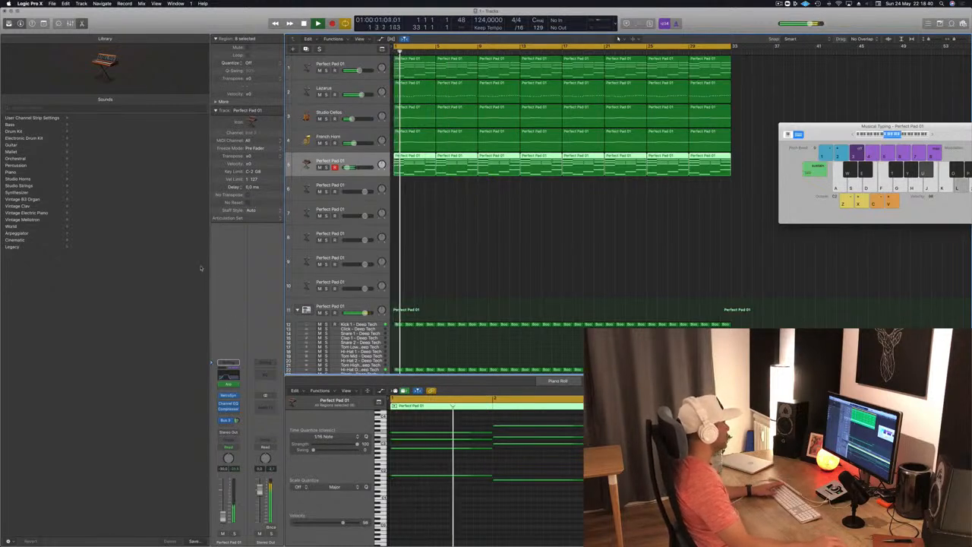
- Open the Perfect Pad 01 track's Channel EQ, replay from the start, and move the EQ window clear of the mixer strips
left_click(225, 378)
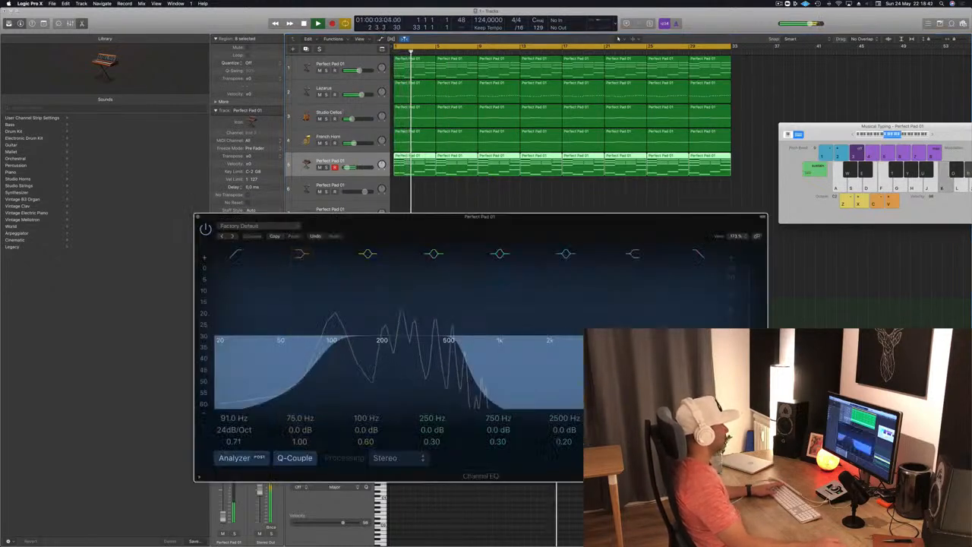
key("Return")
left_click_drag(434, 218, 527, 218)
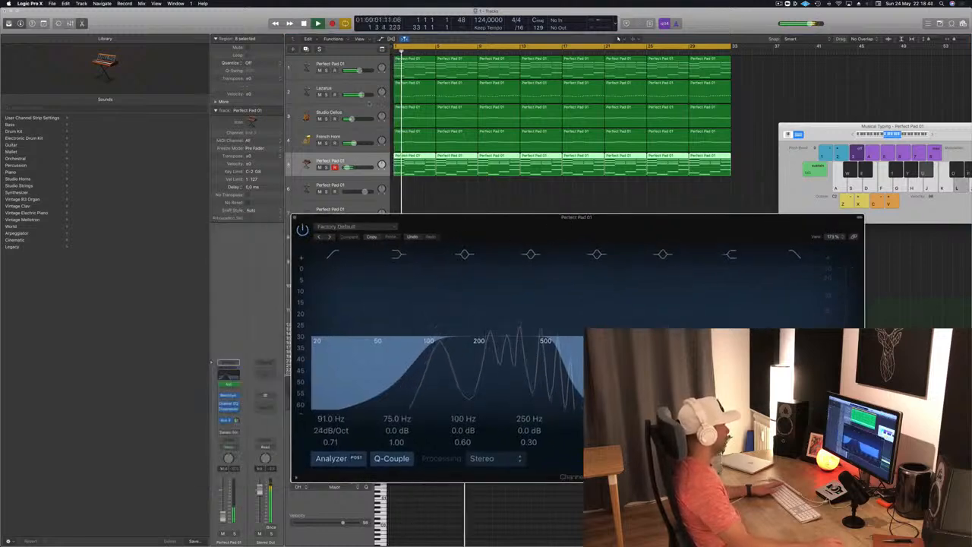
- Select the Studio Cellos track, replay from the start to hear it in the mix, and move on to the French Horn track
left_click(334, 114)
key("Return")
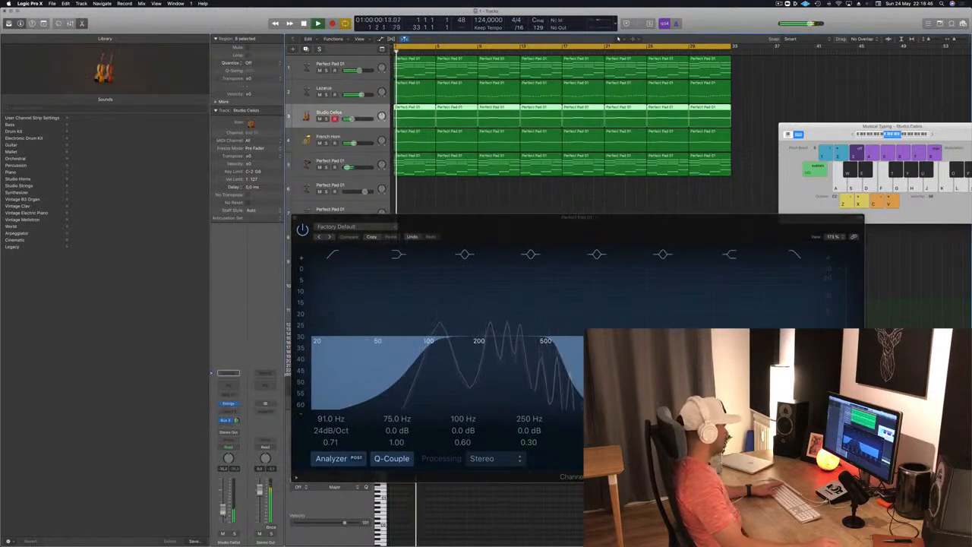
key("Return")
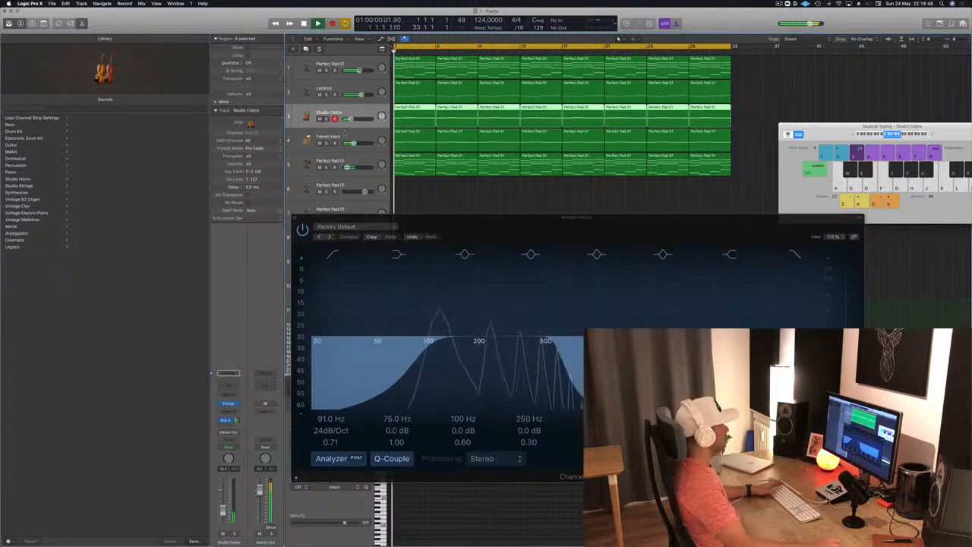
key("Down")
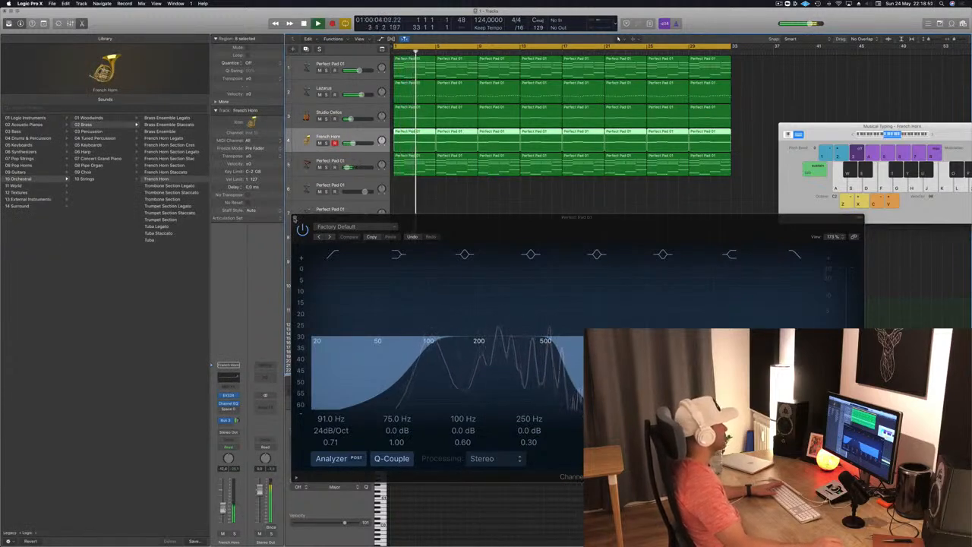
- Close the Channel EQ, hide the Library, deselect the French Horn regions, and enlarge the arrangement horizontally
left_click(297, 218)
left_click(9, 24)
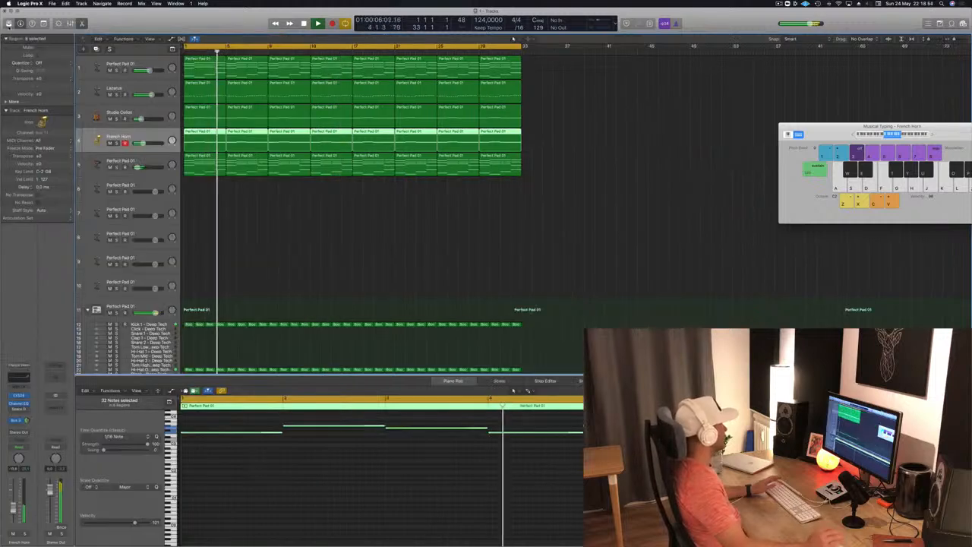
left_click(351, 216)
key("super+Right")
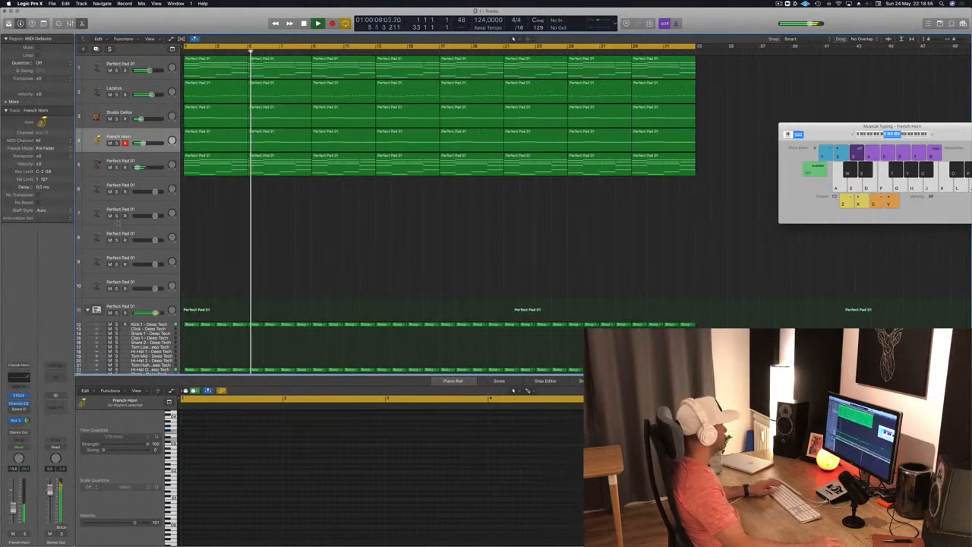
- Mute the Studio Cellos and French Horn tracks, replay from the start, and enlarge the arrangement horizontally
key("Return")
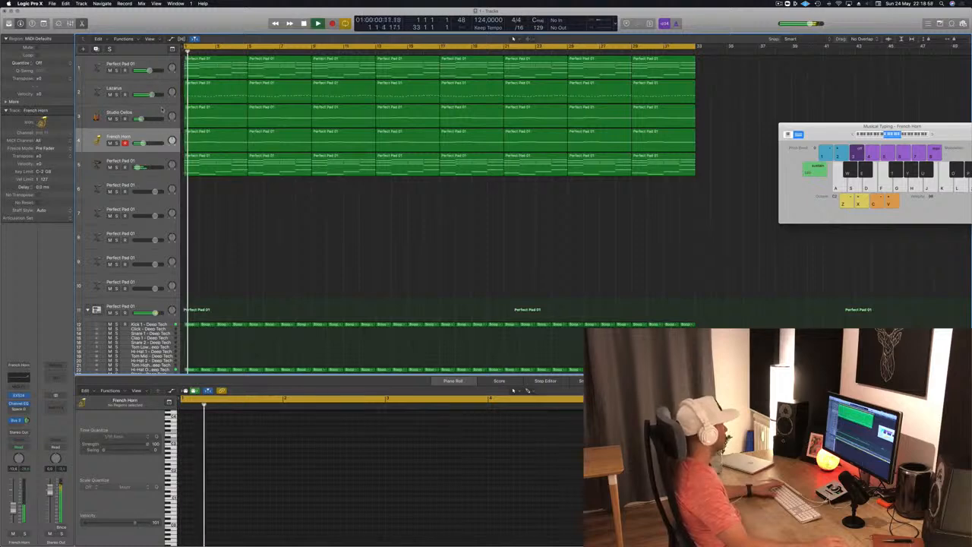
left_click(162, 111)
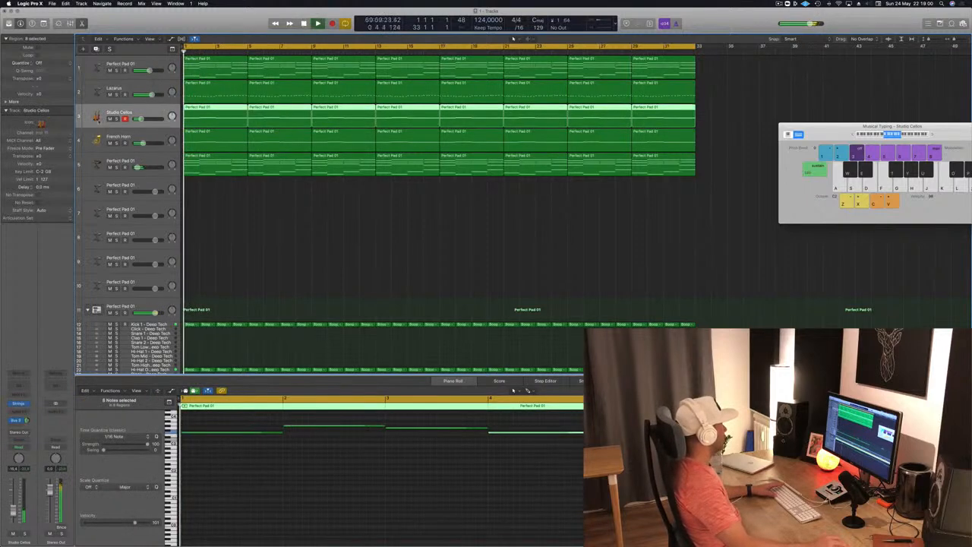
key("Return")
left_click(110, 144)
left_click(375, 239)
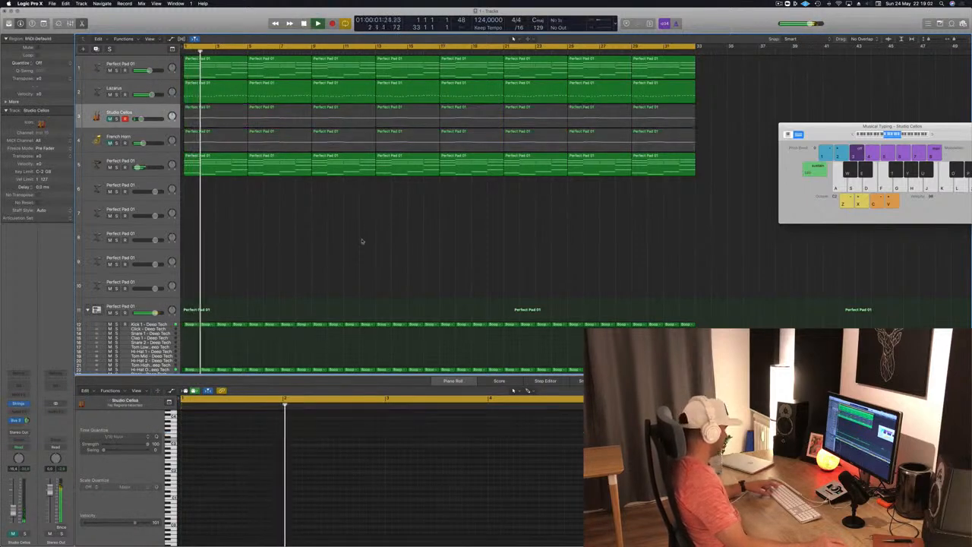
key("super+Right")
key("super+Left")
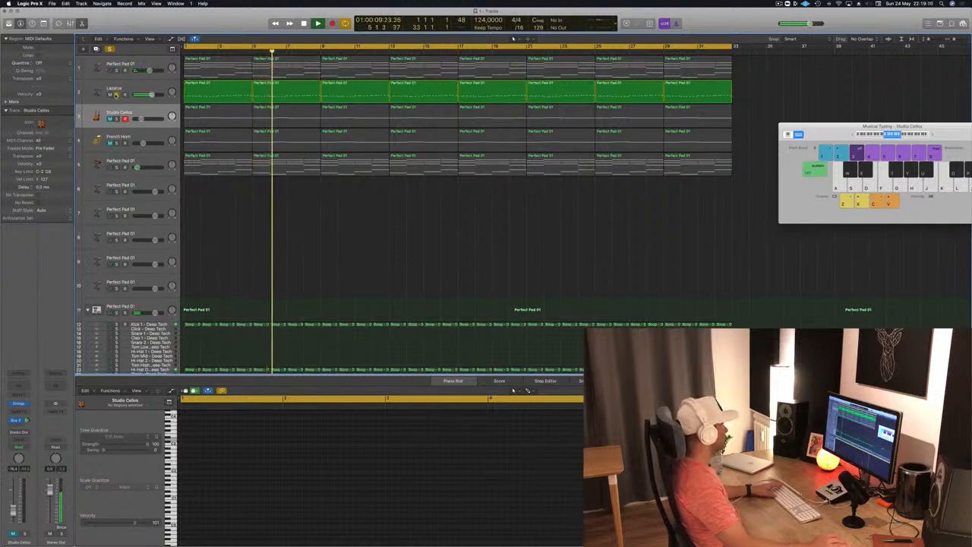
- End the Lazarus solo and briefly mute the first Perfect Pad 01 track to compare the mix without it
left_click(116, 95)
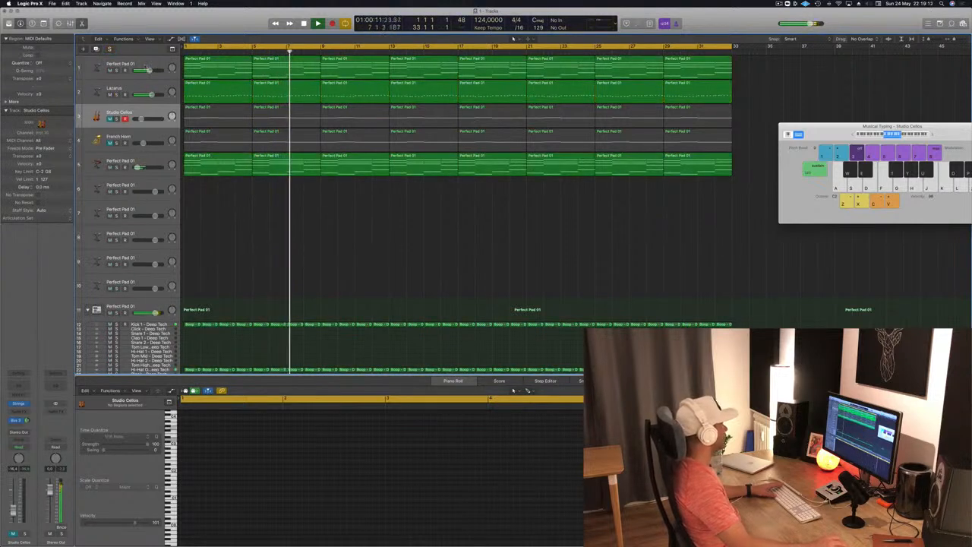
left_click(111, 71)
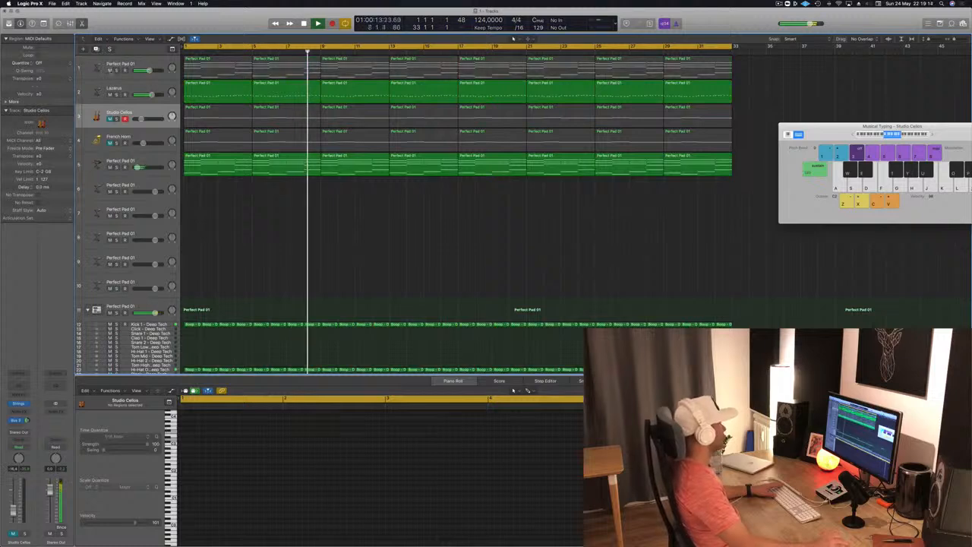
left_click(111, 71)
- Duplicate the first Perfect Pad 01 track without its regions and move the Lazarus track below the lower Perfect Pad 01 part
left_click(99, 64)
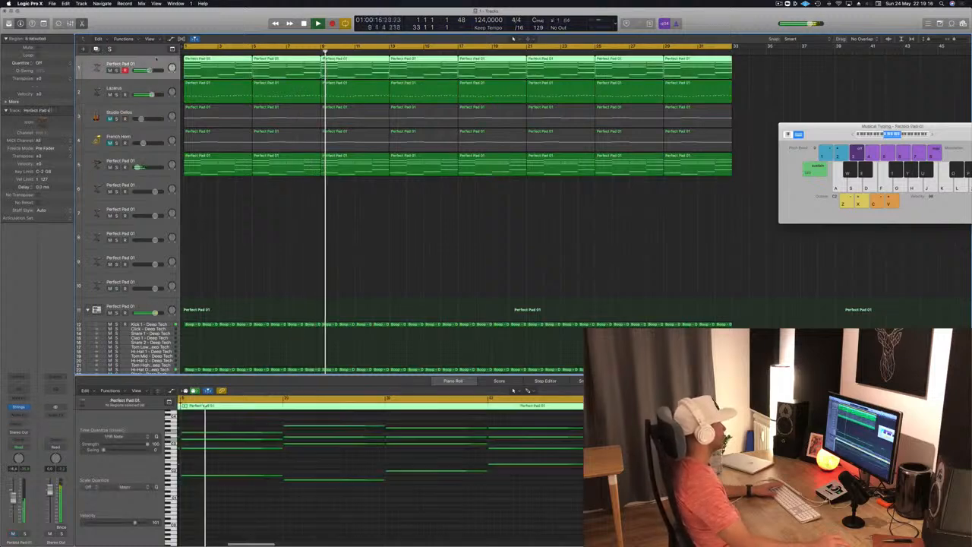
left_click(96, 49)
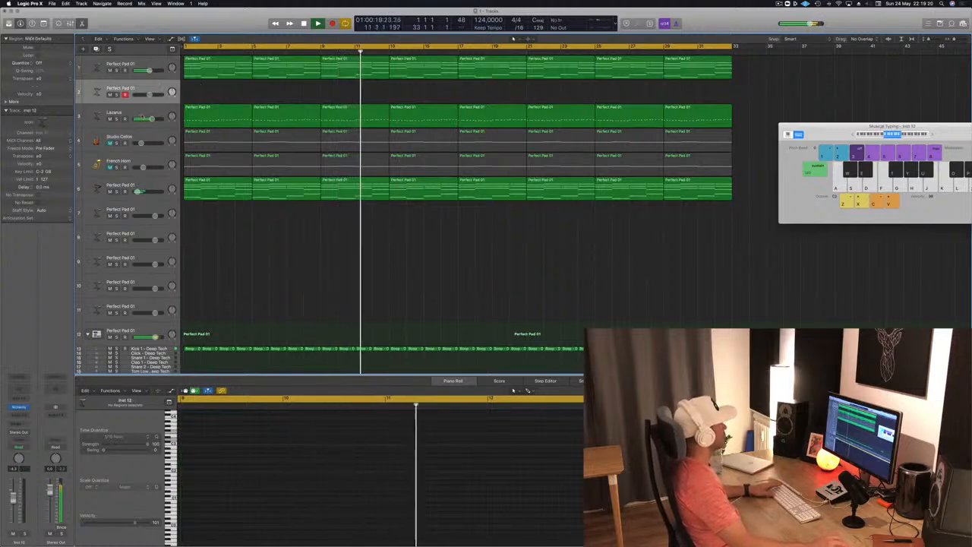
left_click_drag(100, 116, 140, 167)
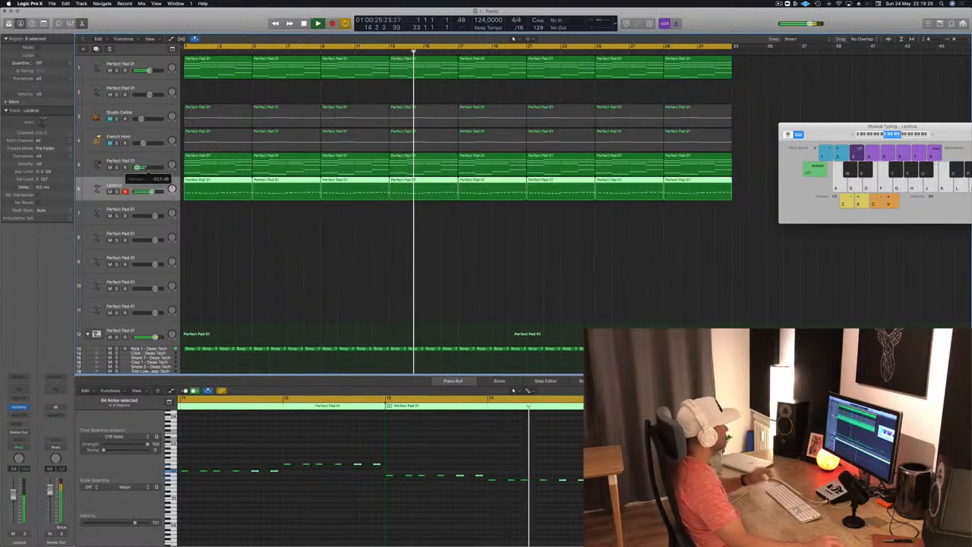
- Lower the high-cut frequency in the Channel EQ of Perfect Pad 01 track 5 during playback from the start, and close the EQ
key("Return")
key("Up")
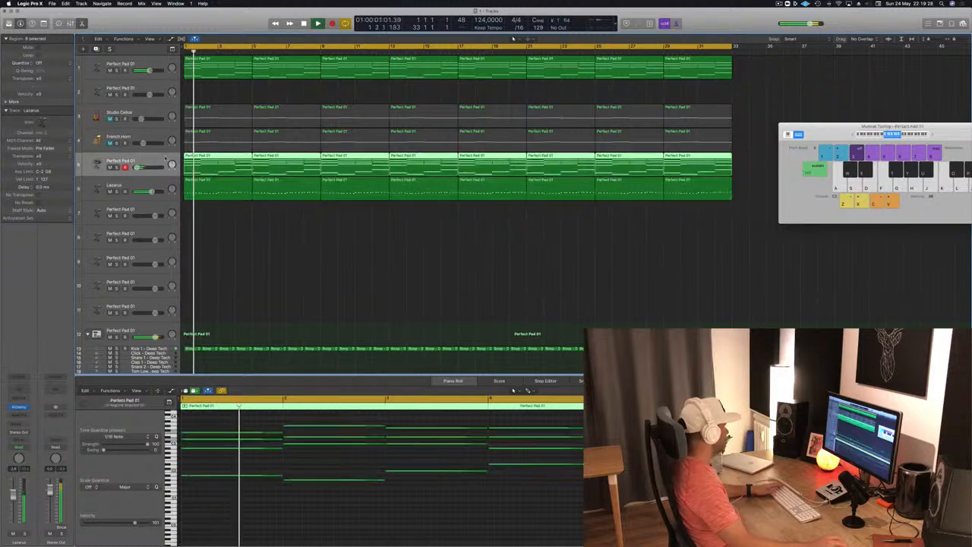
key("Return")
left_click(23, 378)
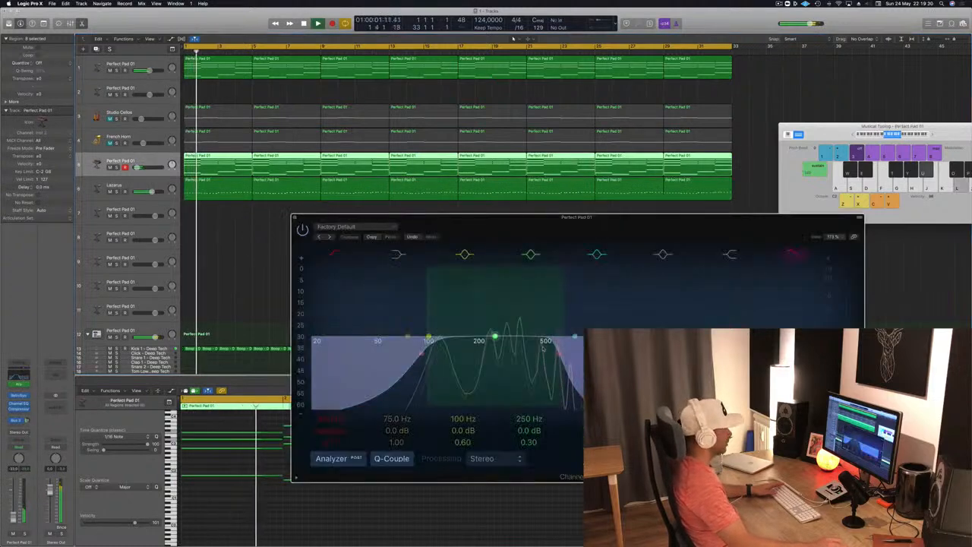
left_click_drag(563, 356, 522, 360)
key("Return")
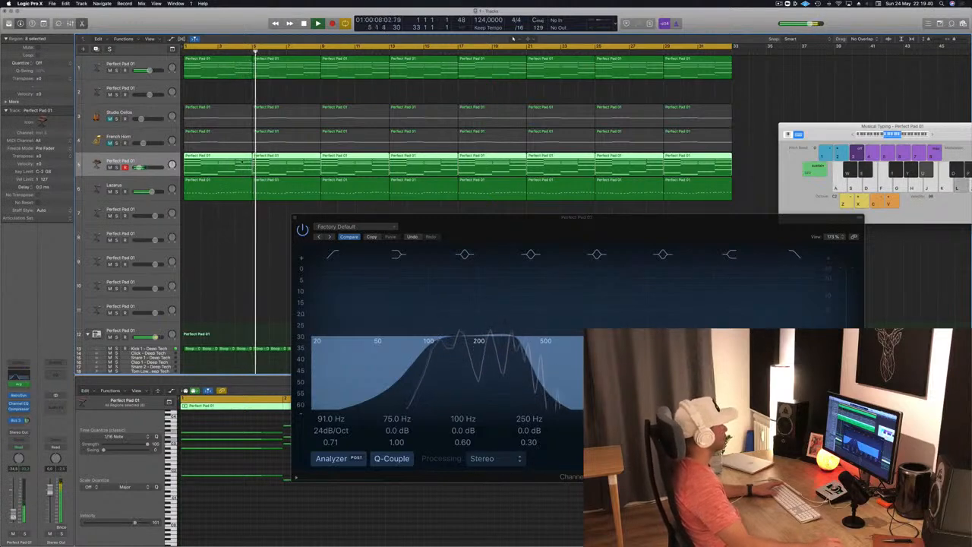
left_click(294, 219)
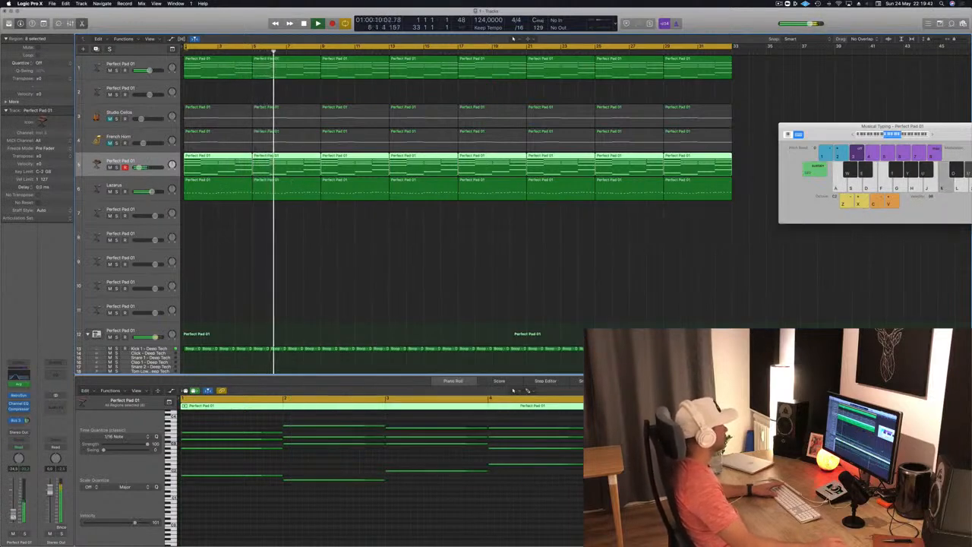
- Add a Channel EQ to the first Perfect Pad 01 track, set its low cut to 162 Hz, and close the plug-in windows
left_click(151, 63)
key("Return")
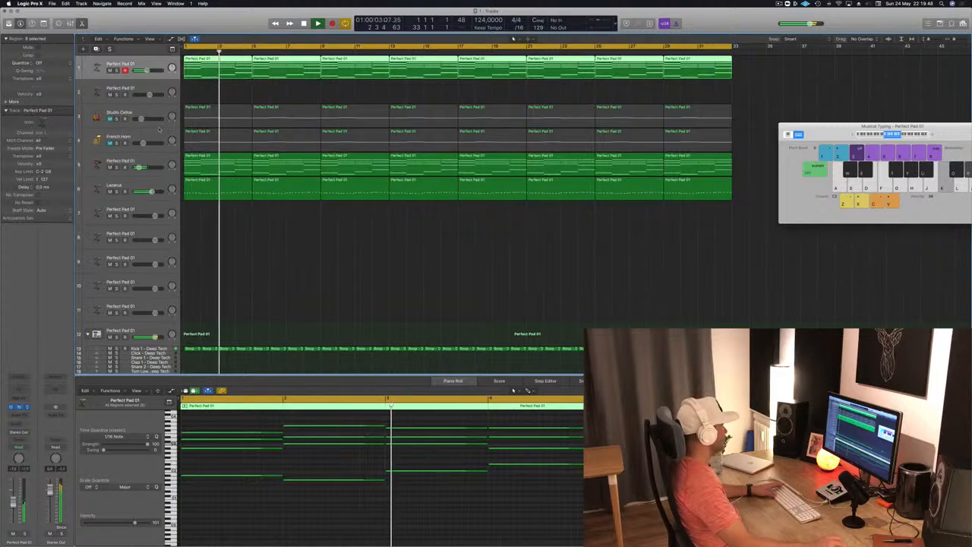
left_click(19, 407)
left_click(19, 389)
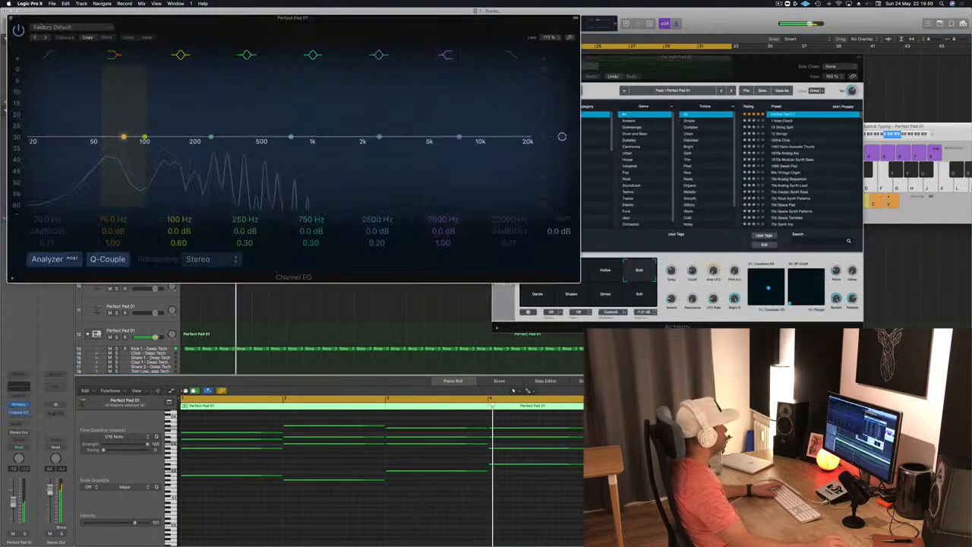
left_click(50, 54)
left_click_drag(39, 149, 214, 135)
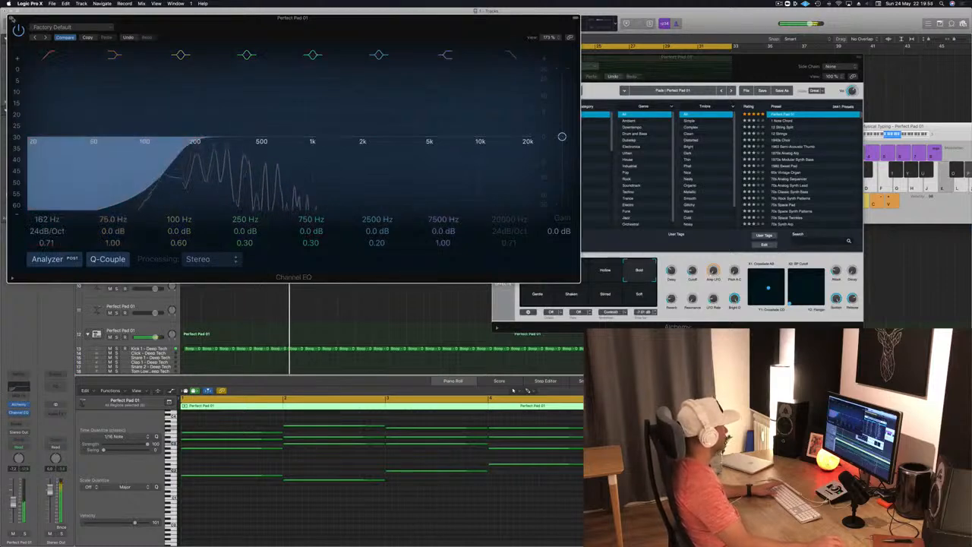
left_click(11, 18)
key("Return")
left_click_drag(706, 70, 642, 81)
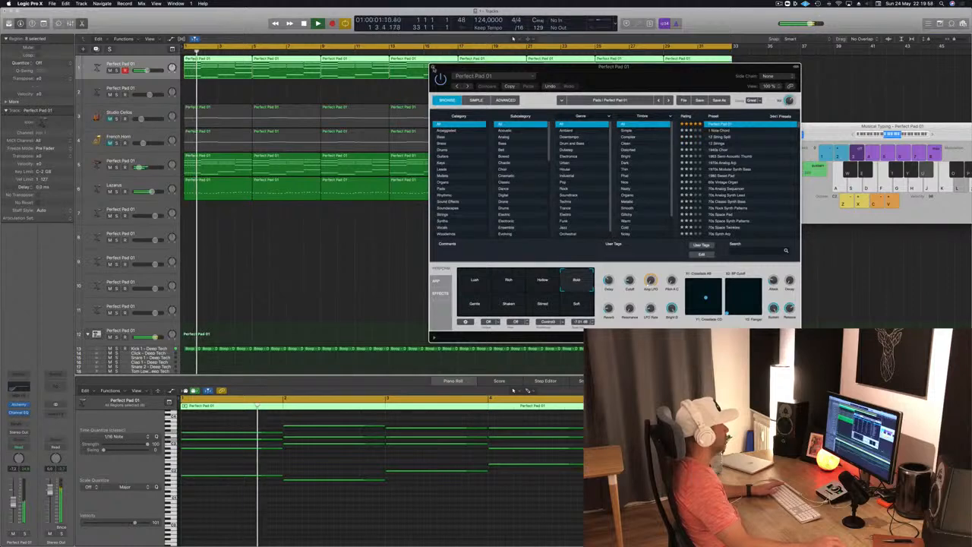
key("super+w")
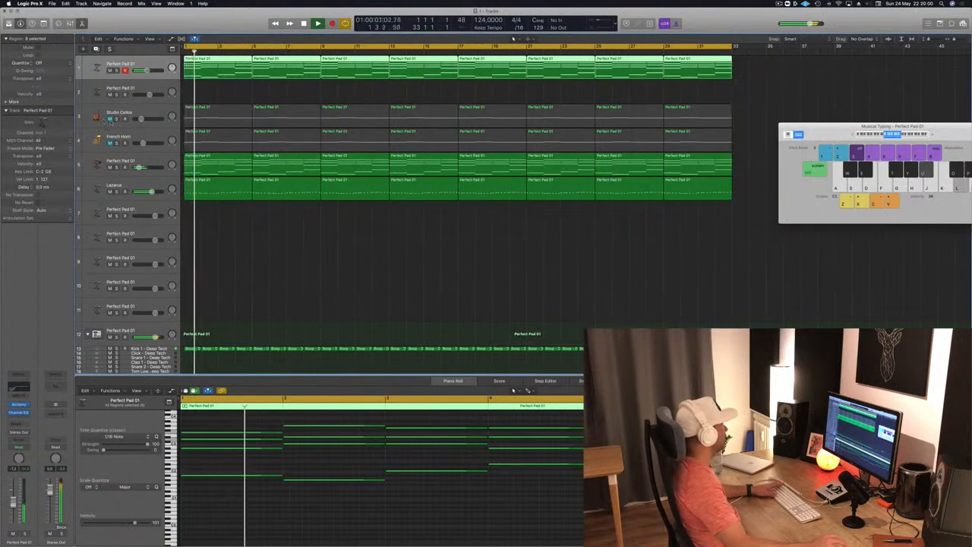
- Unmute the Studio Cellos and French Horn tracks and lower their volumes, with the cellos at about -24.5 dB
key("Down")
key("Down")
key("space")
key("Return")
key("space")
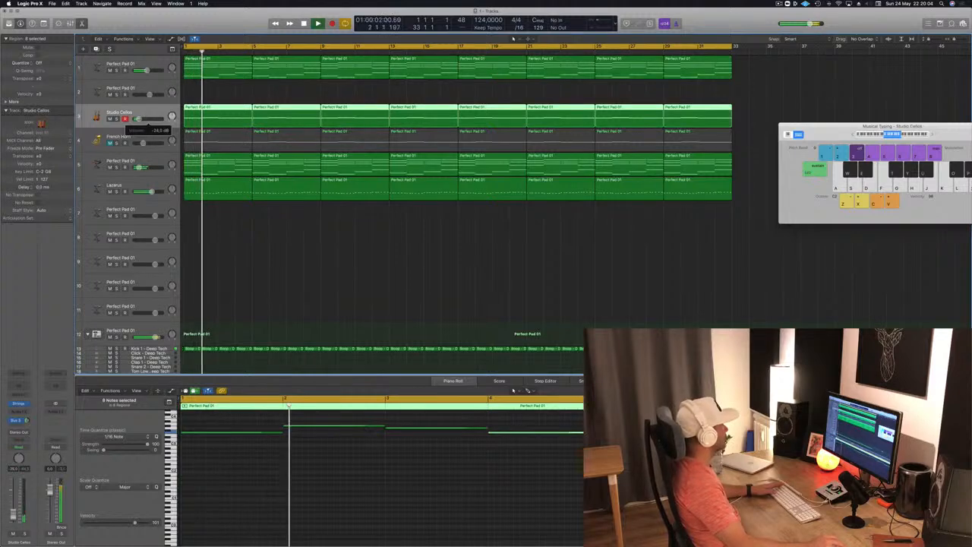
key("Down")
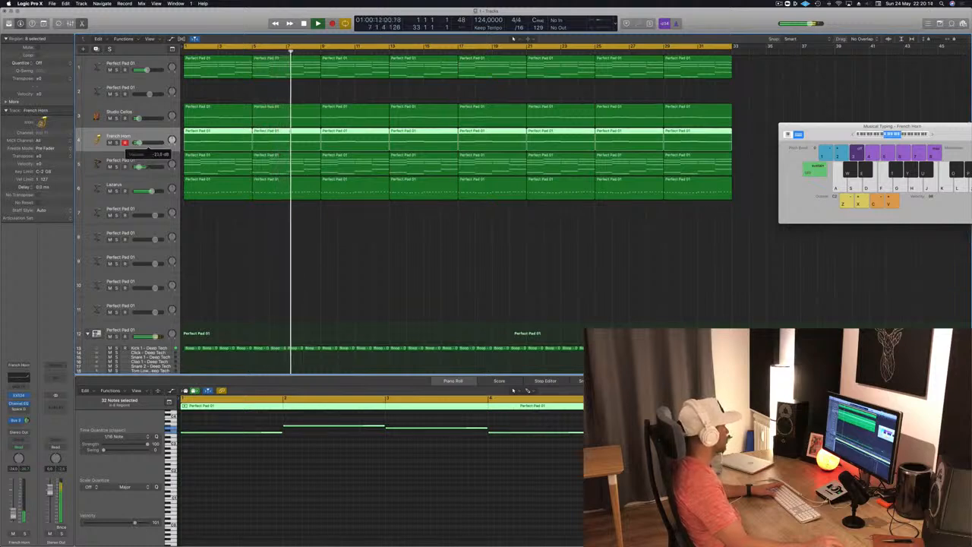
left_click(339, 221)
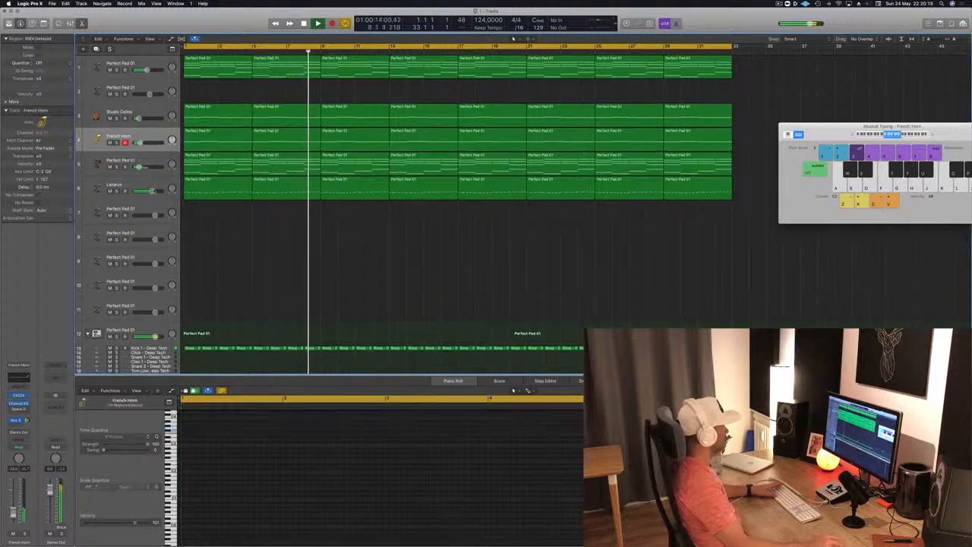
- Replay from the start and check the Lazarus, Kick 1, Hi-Hat Open and French Horn tracks in the mix
left_click(110, 190)
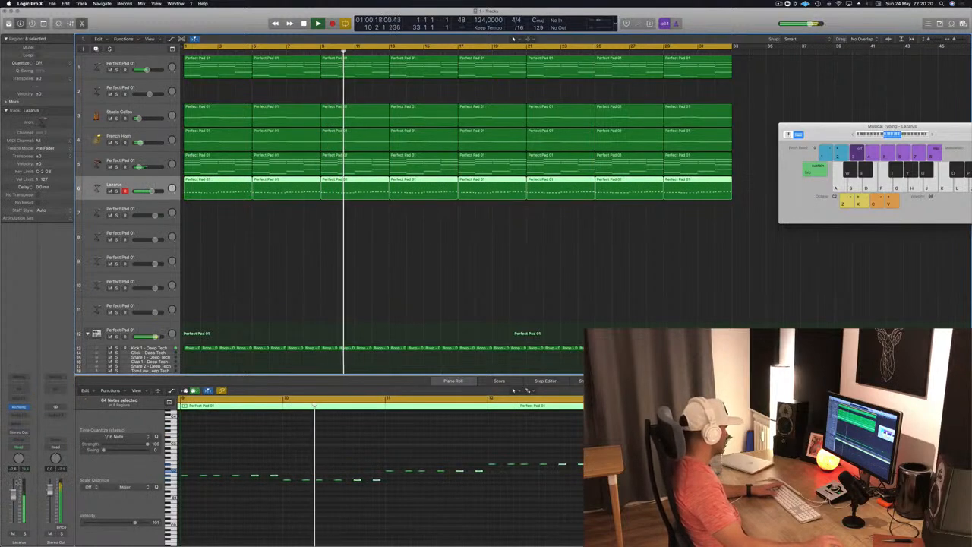
left_click(375, 266)
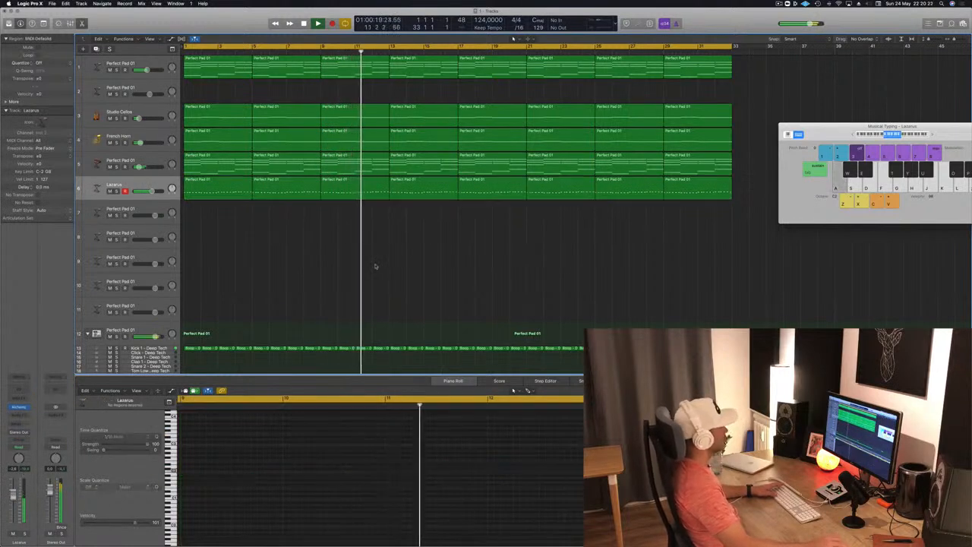
scroll(337, 275, "down", 6)
key("Return")
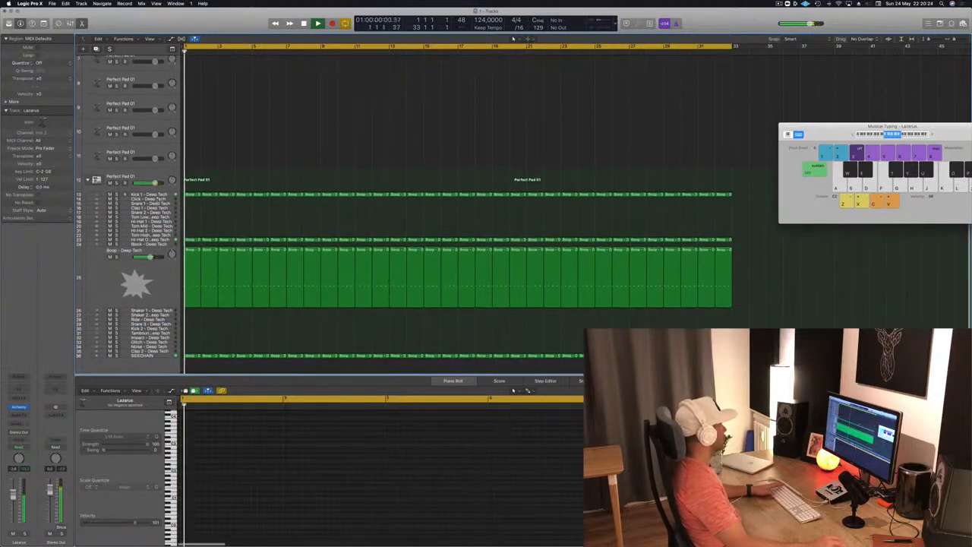
left_click(161, 196)
key("Return")
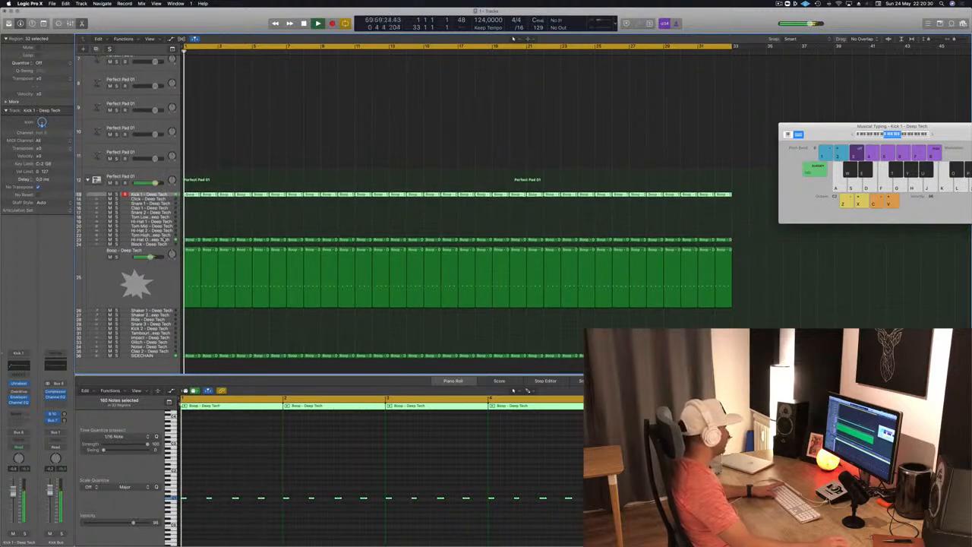
left_click(152, 240)
key("space")
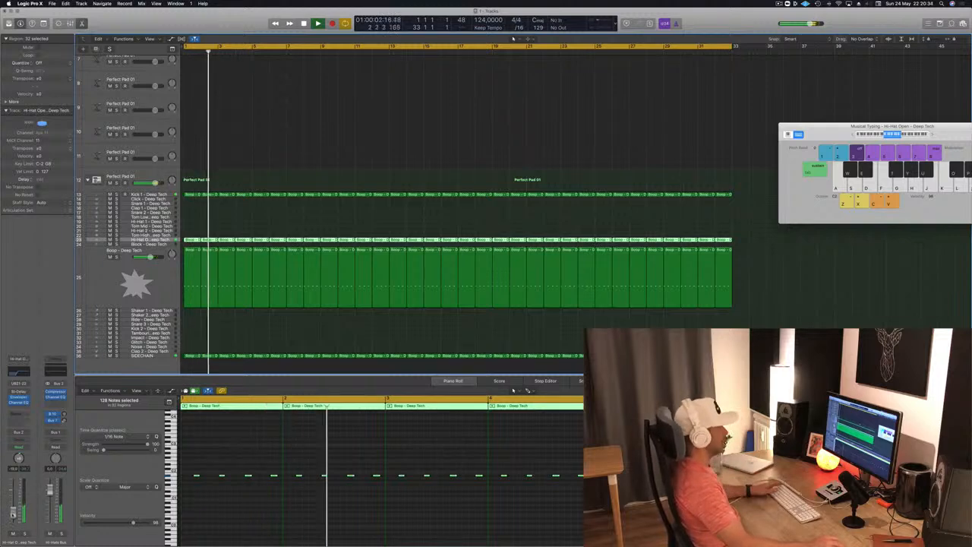
scroll(303, 228, "up", 6)
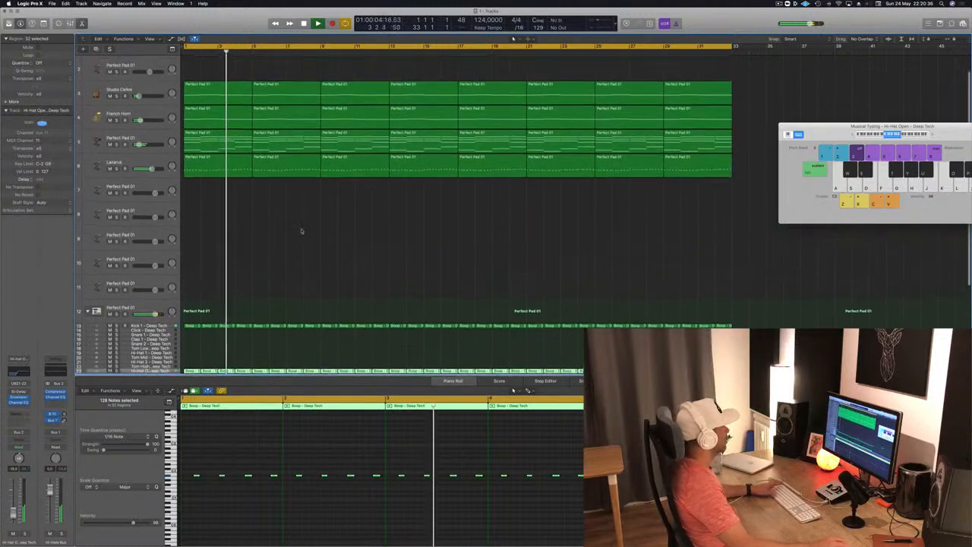
left_click(149, 123)
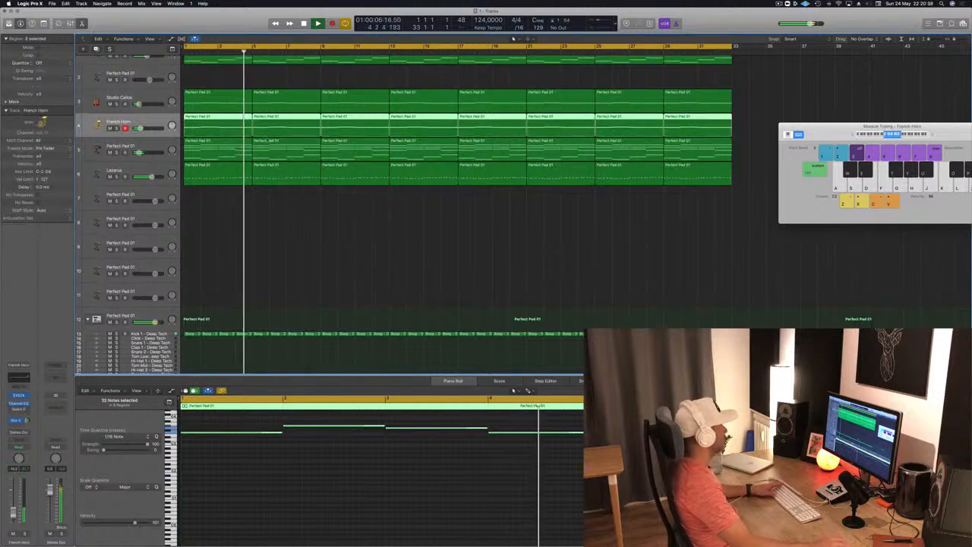
scroll(456, 213, "up", 2)
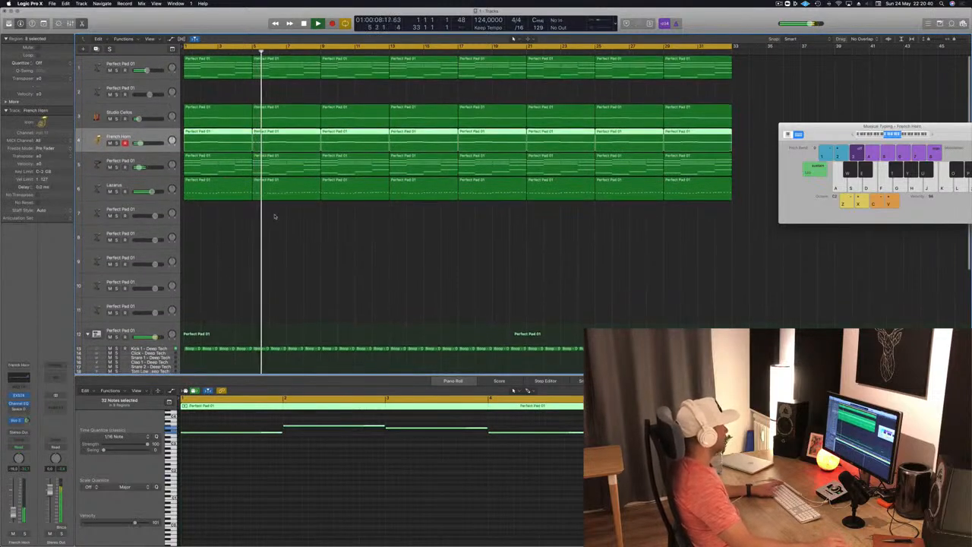
- Select the empty Perfect Pad 01 track 7, add a send to Bus 3 (Aux 33), and replay from the start
left_click(149, 213)
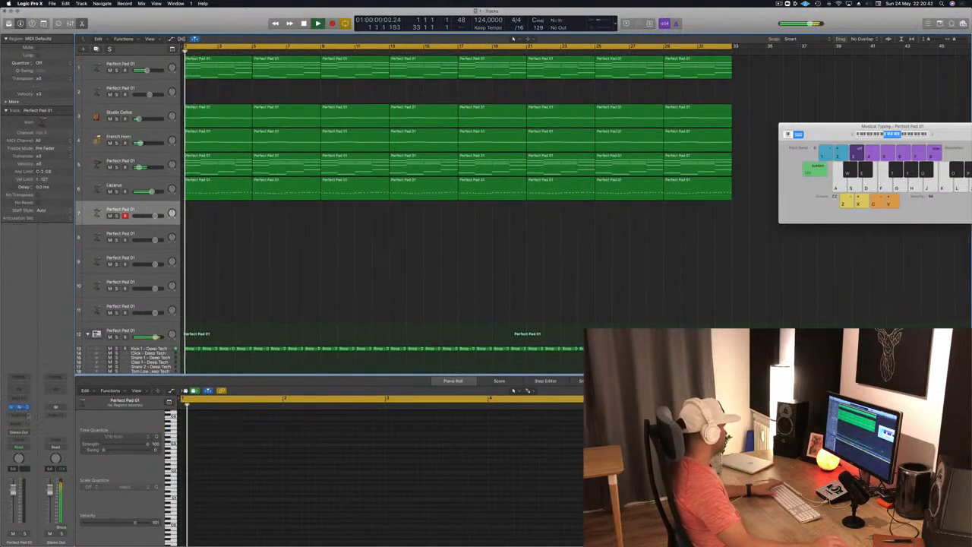
left_click(19, 424)
mouse_move(23, 436)
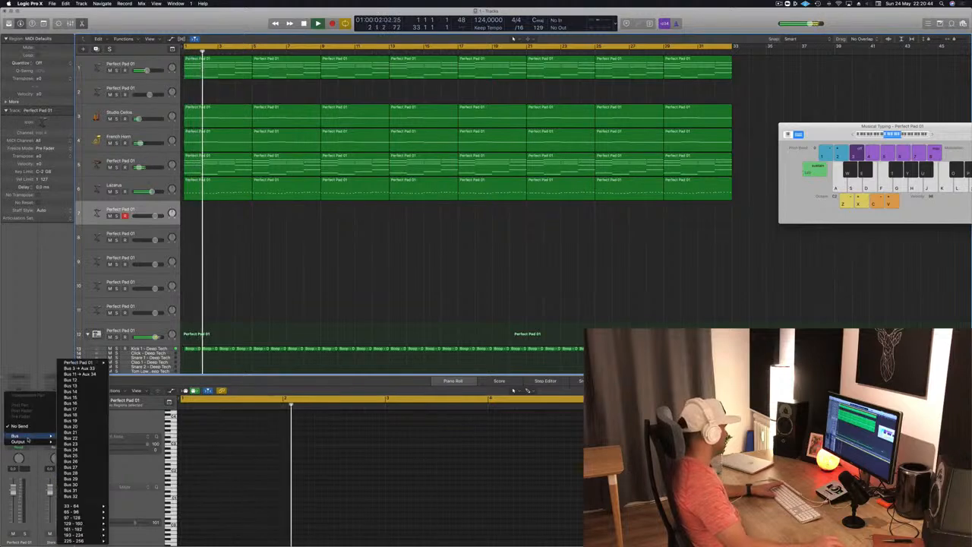
left_click(80, 368)
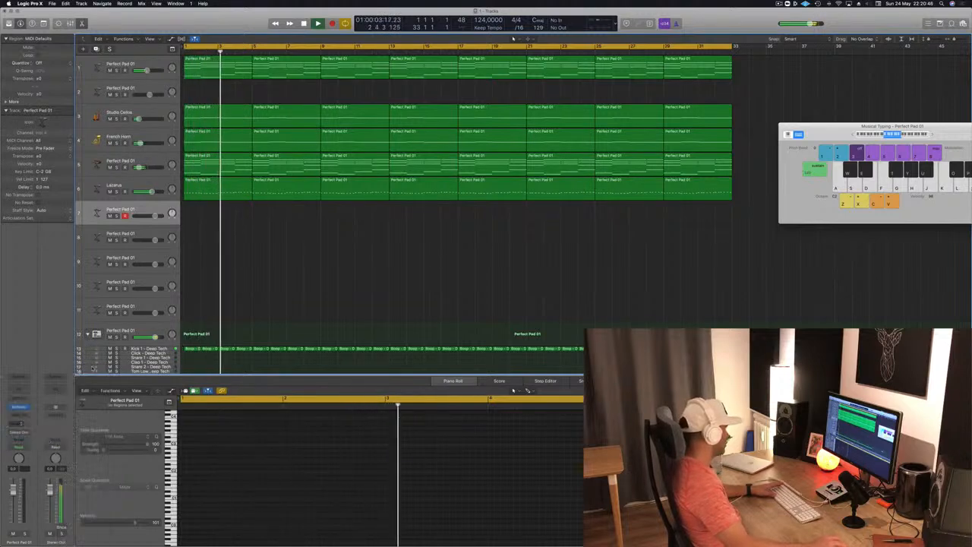
key("Return")
key("space")
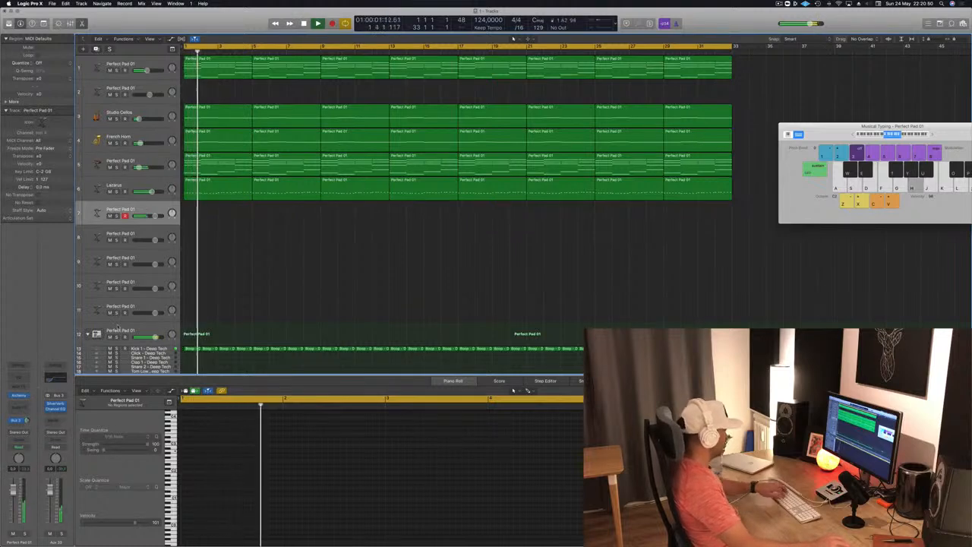
- Move the Musical Typing window closer to the tracks and adjust the Bus 3 send on Perfect Pad 01 track 7
left_click_drag(912, 128, 686, 173)
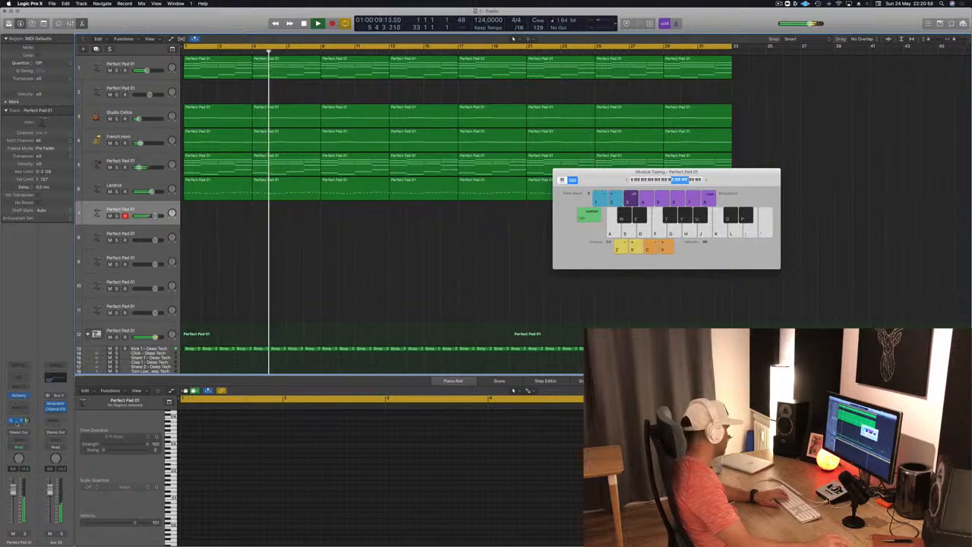
left_click(26, 420)
left_click(25, 415)
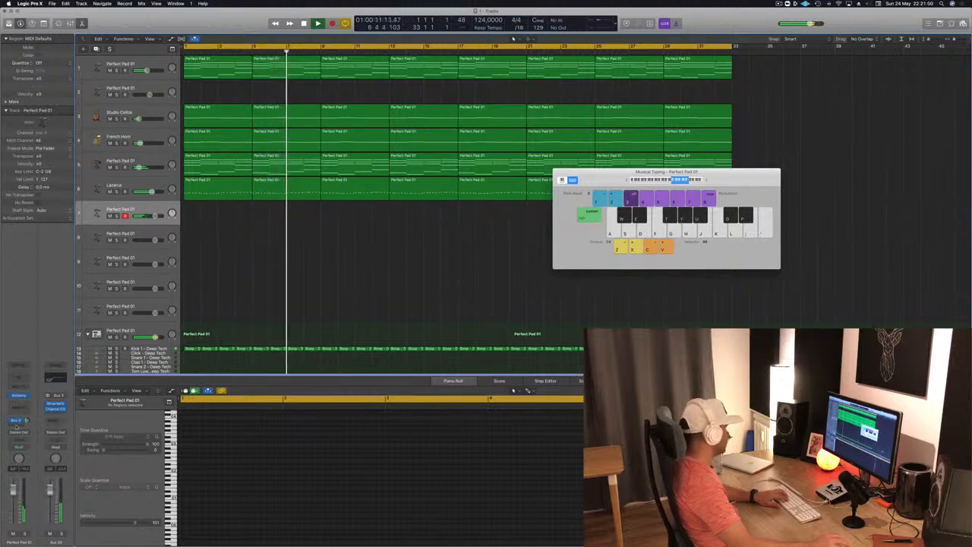
- Add a second send, routed to Bus 12, on Perfect Pad 01 track 7
left_click(16, 421)
mouse_move(17, 436)
left_click(82, 380)
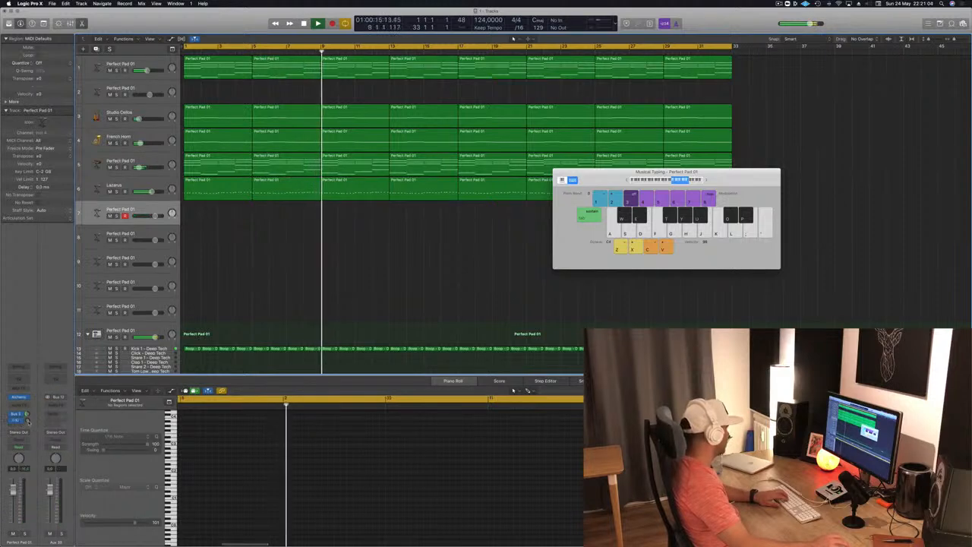
- Insert a stereo Tape Delay on the Bus 12 aux channel and load its 1/8 Note Triplet preset
left_click(55, 407)
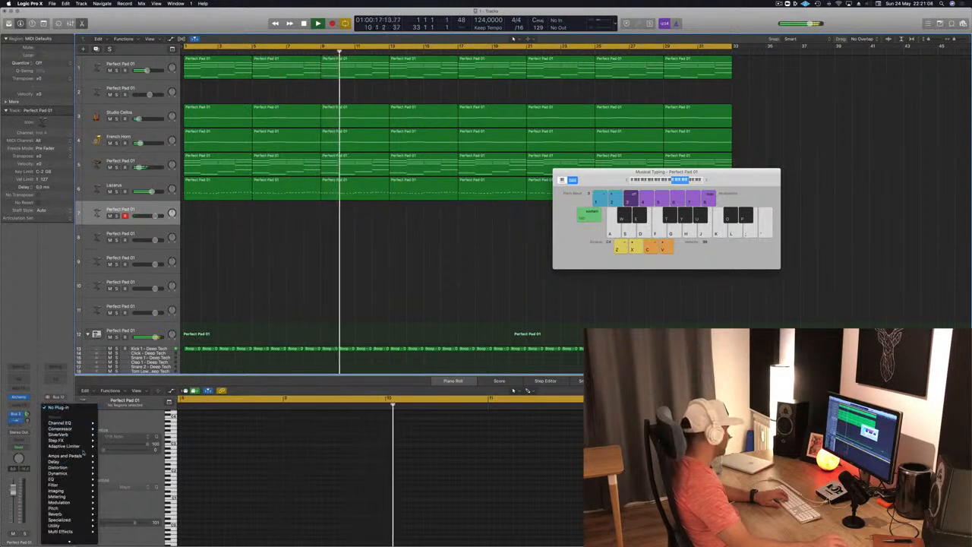
mouse_move(54, 461)
mouse_move(121, 485)
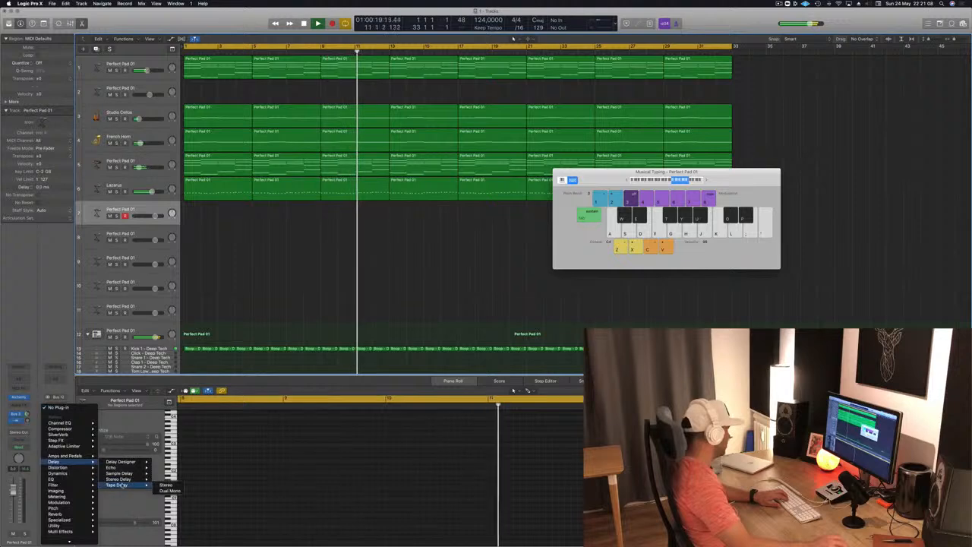
left_click(167, 485)
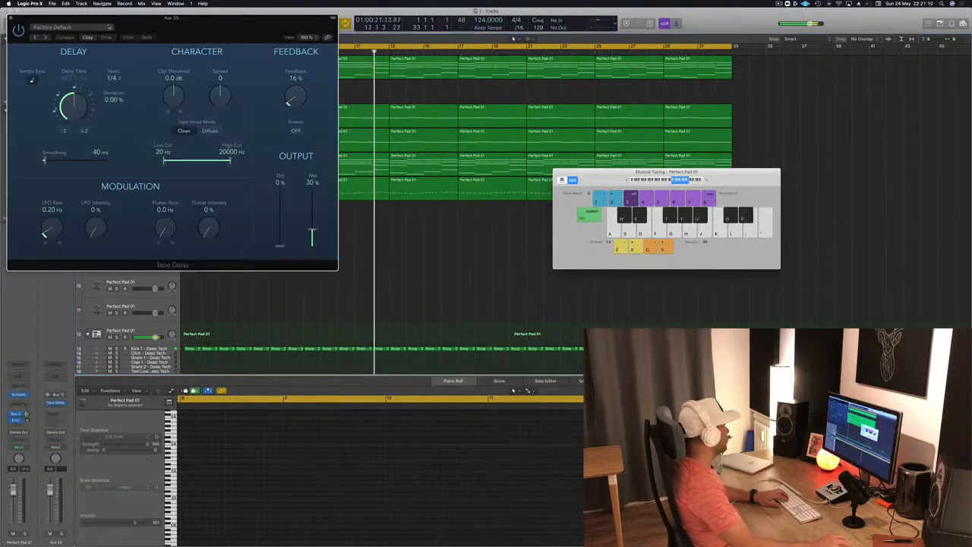
left_click(53, 27)
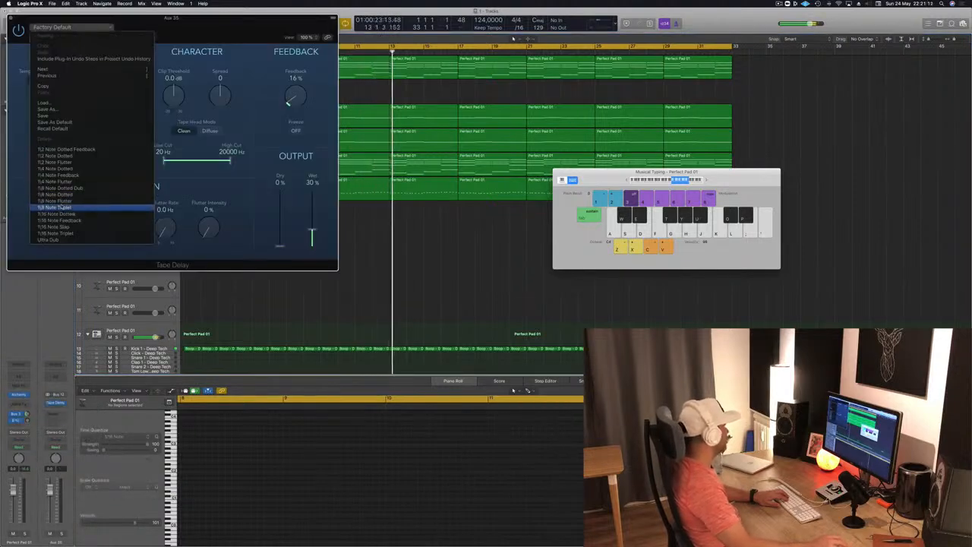
left_click(62, 208)
- Adjust the Bus 12 send level on track 7 and mute the Studio Cellos and French Horn tracks, moving the Tape Delay window aside
left_click_drag(296, 18, 777, 43)
left_click_drag(28, 420, 29, 419)
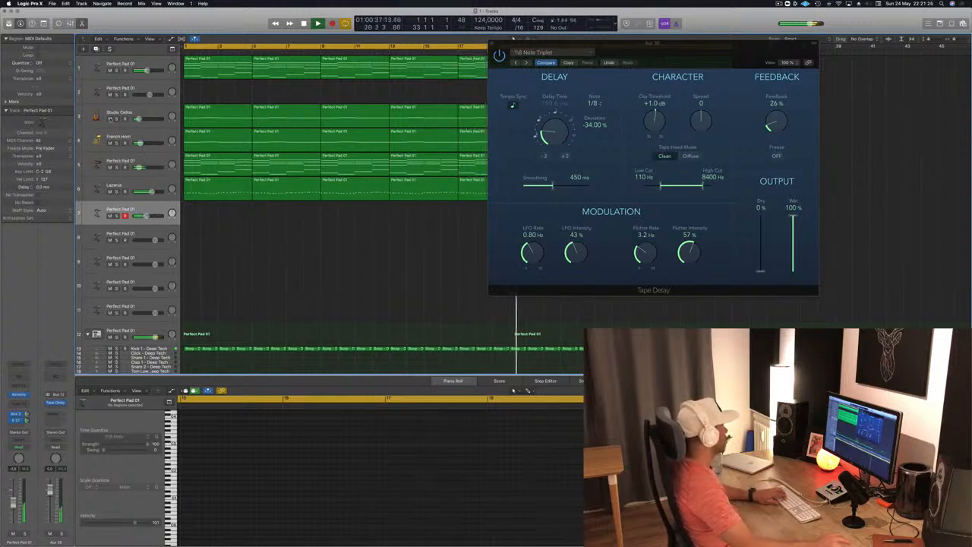
left_click_drag(110, 120, 111, 143)
left_click_drag(651, 54, 798, 74)
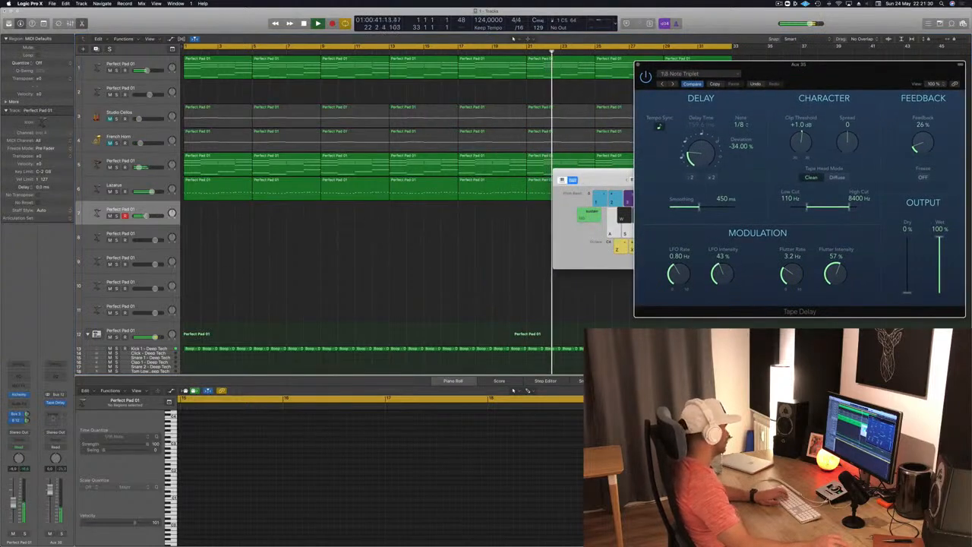
- Open the Alchemy instrument of Perfect Pad 01 track 7 and switch its performance snapshot to Gentle
left_click(19, 395)
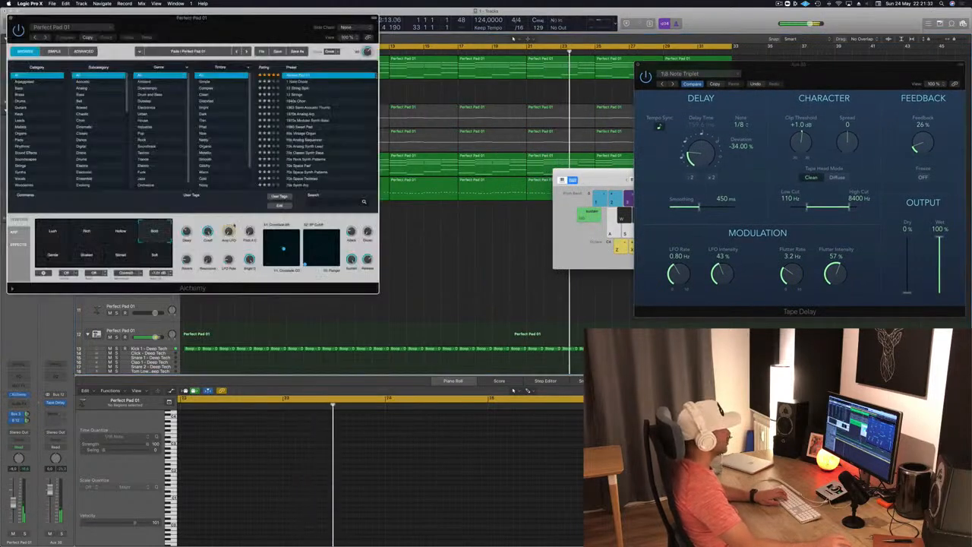
left_click_drag(304, 19, 578, 82)
left_click(391, 322)
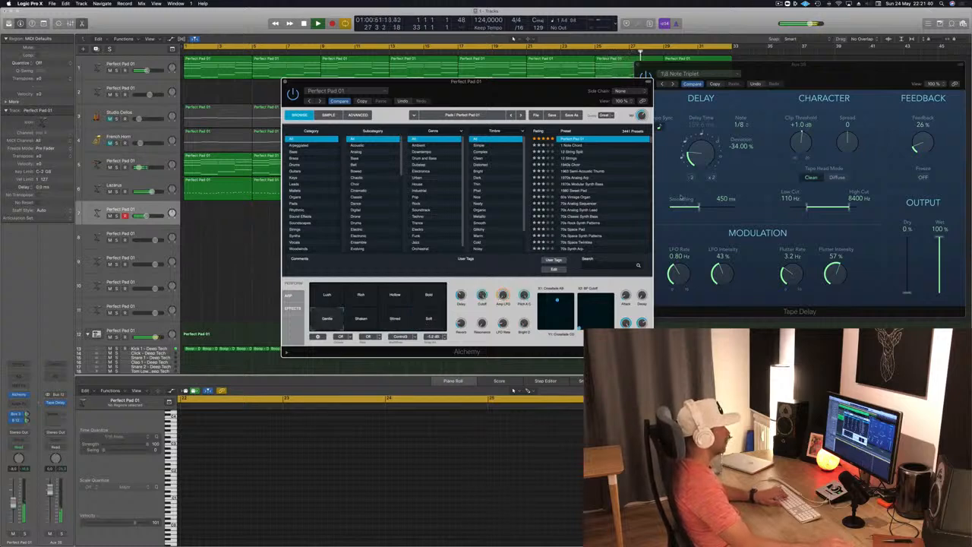
- Audition the Brittle preset with its Deep Metallic snapshot and the Deeper Emotion preset with its Vocal snapshot in Alchemy
scroll(639, 170, "up", 2)
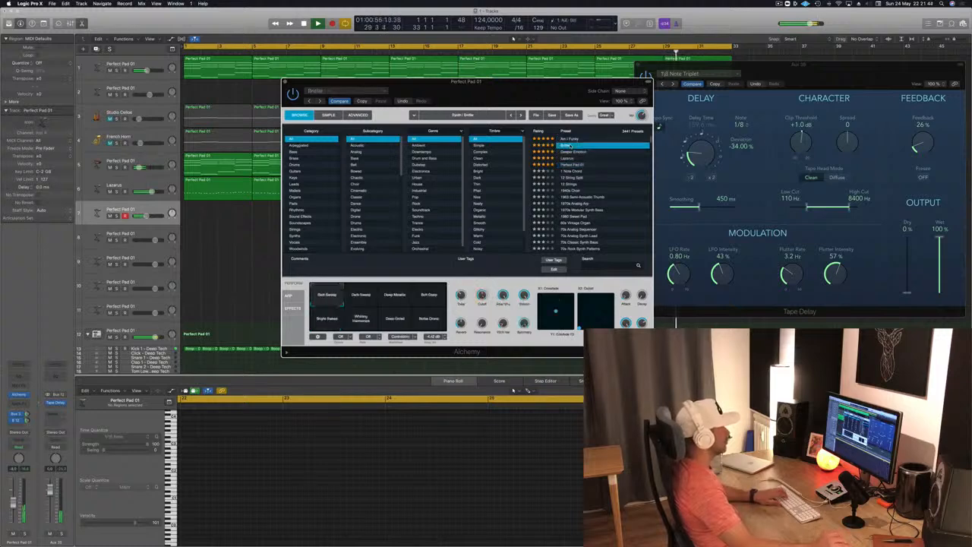
left_click(392, 300)
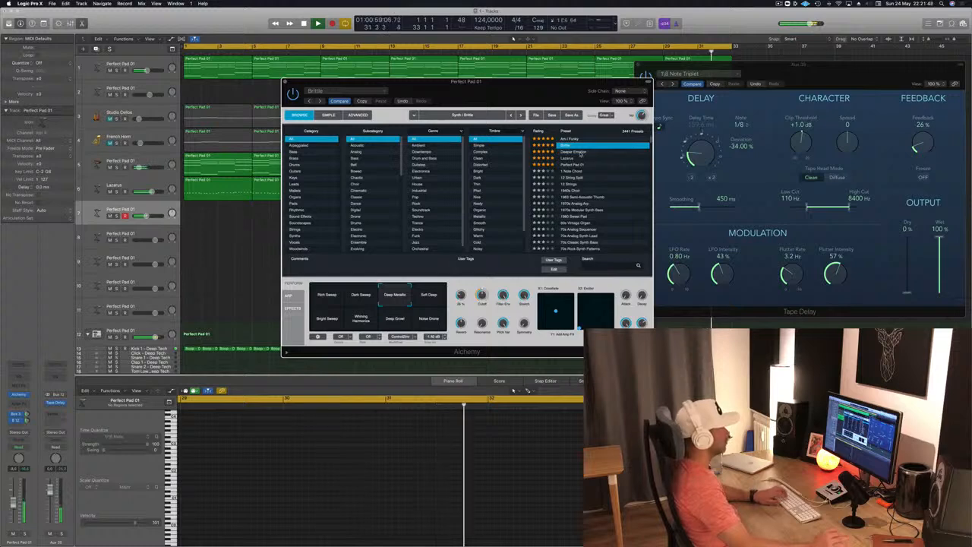
left_click(582, 152)
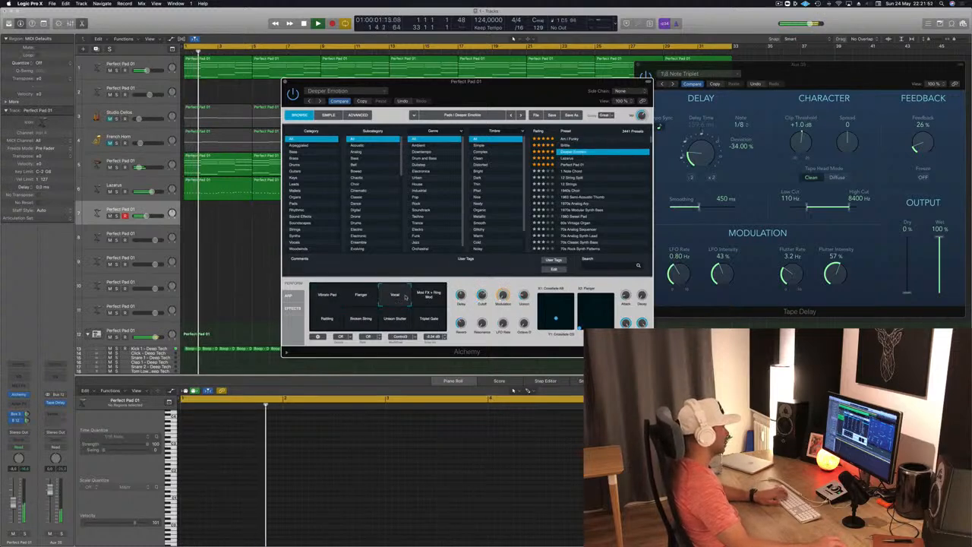
left_click_drag(523, 92, 386, 153)
- Shift the Musical Typing keyboard to a lower octave and audition Deeper Emotion's Rattling, Broken String and Vibrato Pad snapshots
left_click(601, 180)
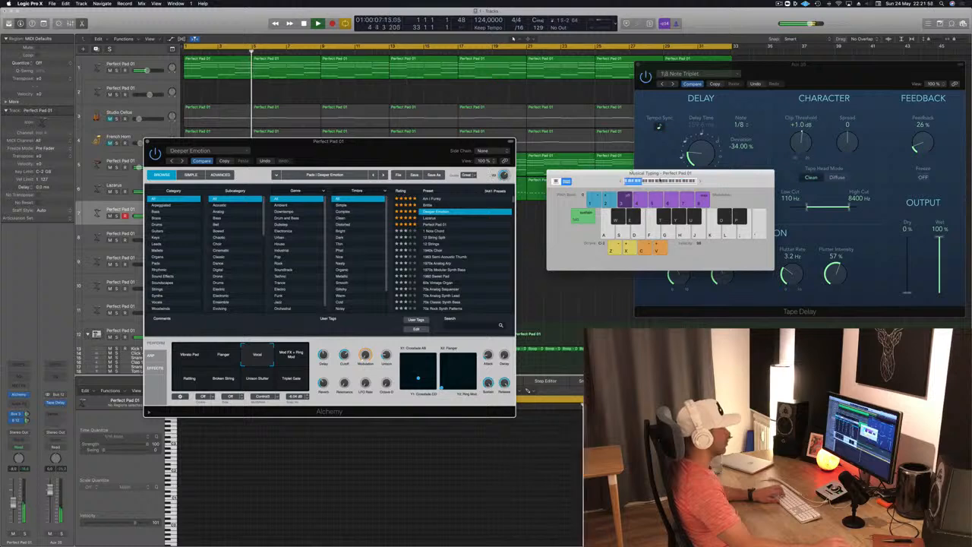
left_click_drag(382, 152, 717, 172)
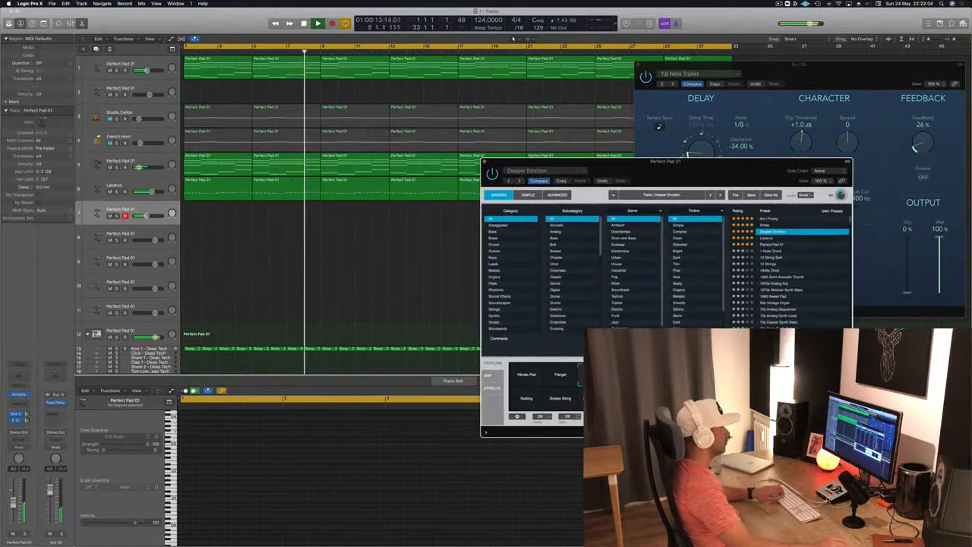
left_click(560, 401)
left_click(524, 375)
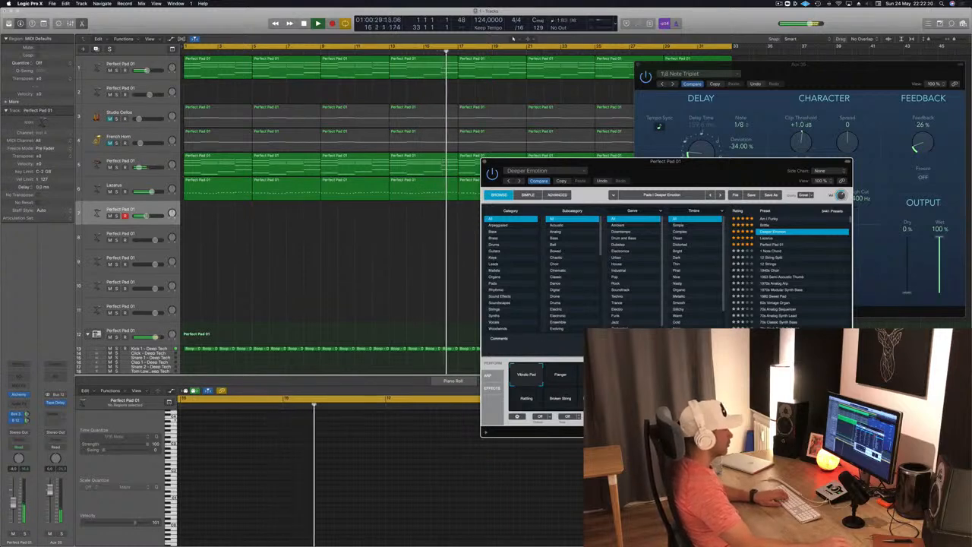
- Load the Perfect Pad 01 preset in Alchemy on track 7
left_click(772, 245)
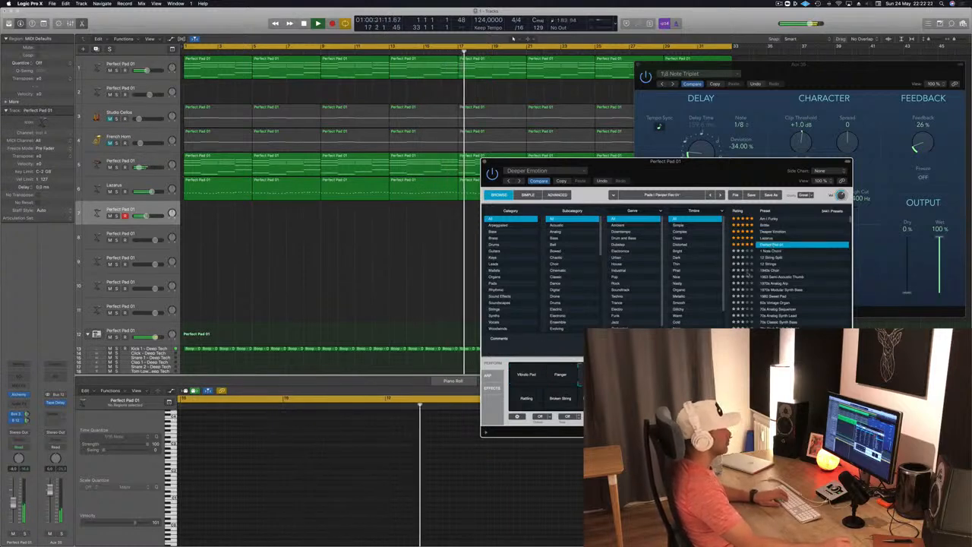
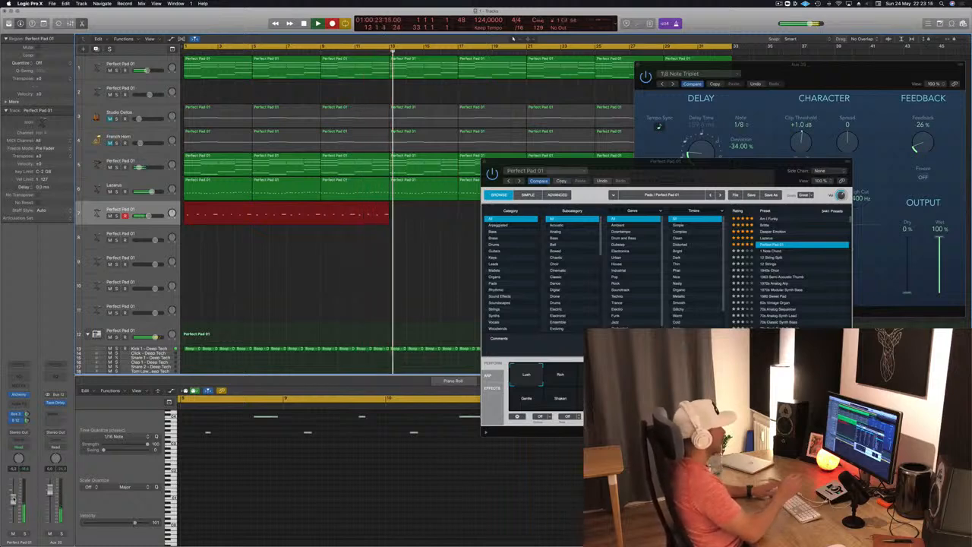
- Stop recording on track 7 and quantize all notes of the new region to 1/16 Note
key("space")
key("space")
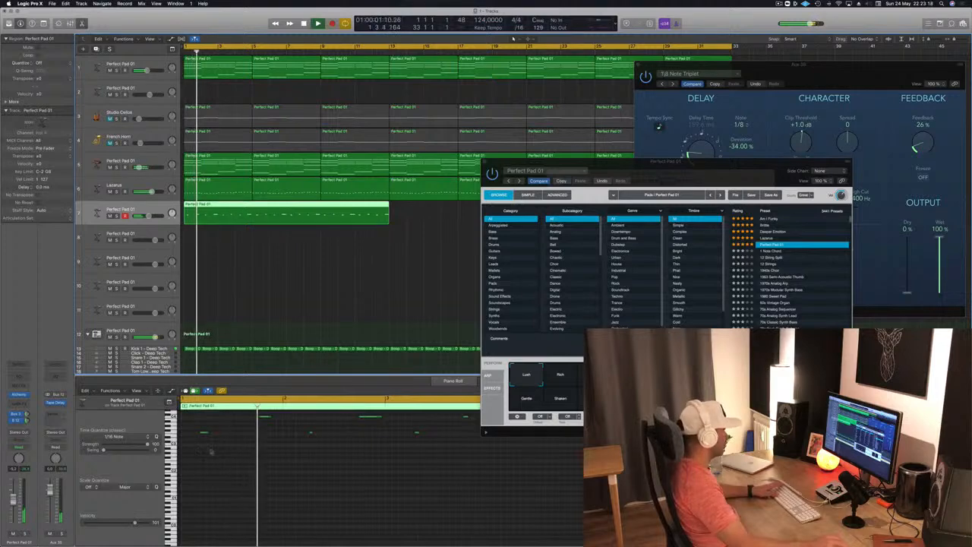
scroll(254, 464, "up", 2)
left_click(253, 477)
key("super+a")
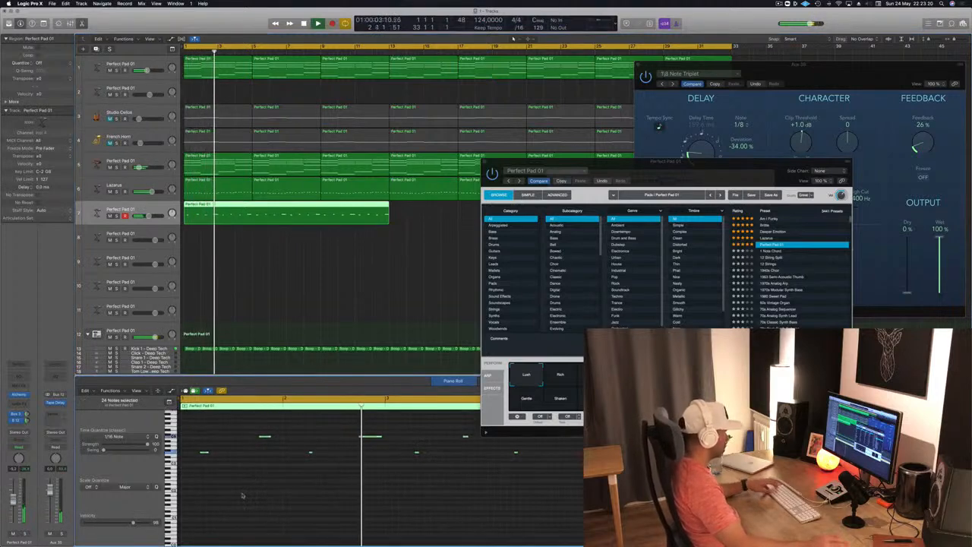
key("q")
left_click(253, 501)
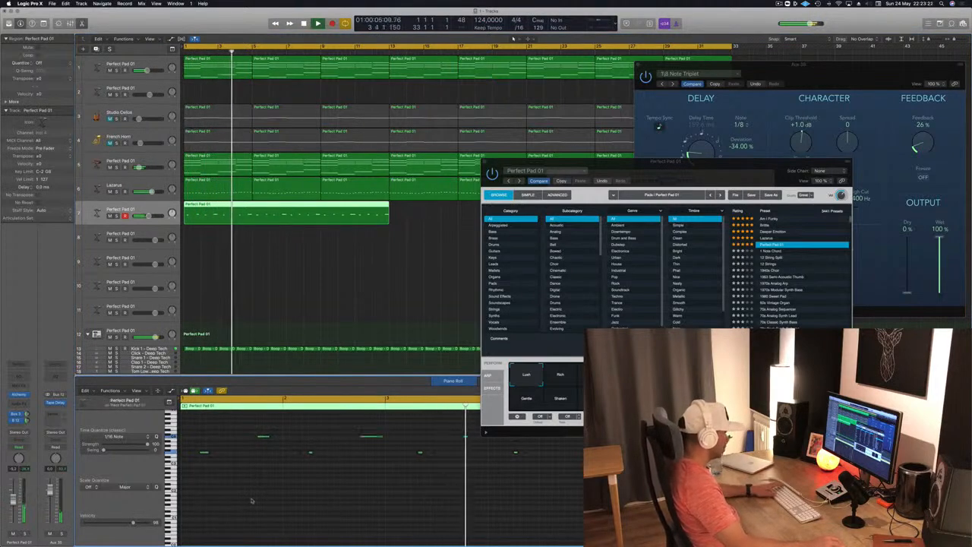
- Split the track 7 region at bar 5, delete its first four bars and move the remaining part to bar 1
key("super+Left")
key("super+Left")
key("super+Left")
key("super+Left")
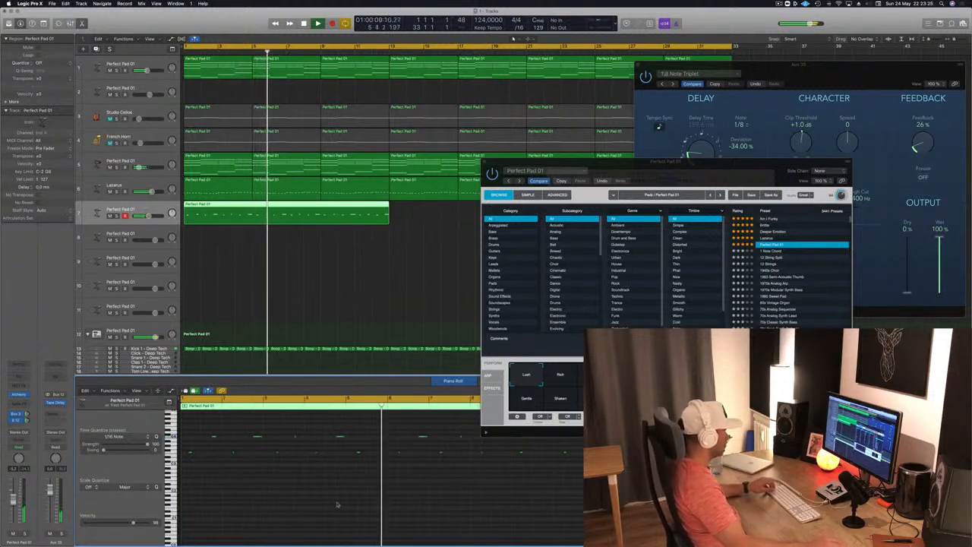
key("space")
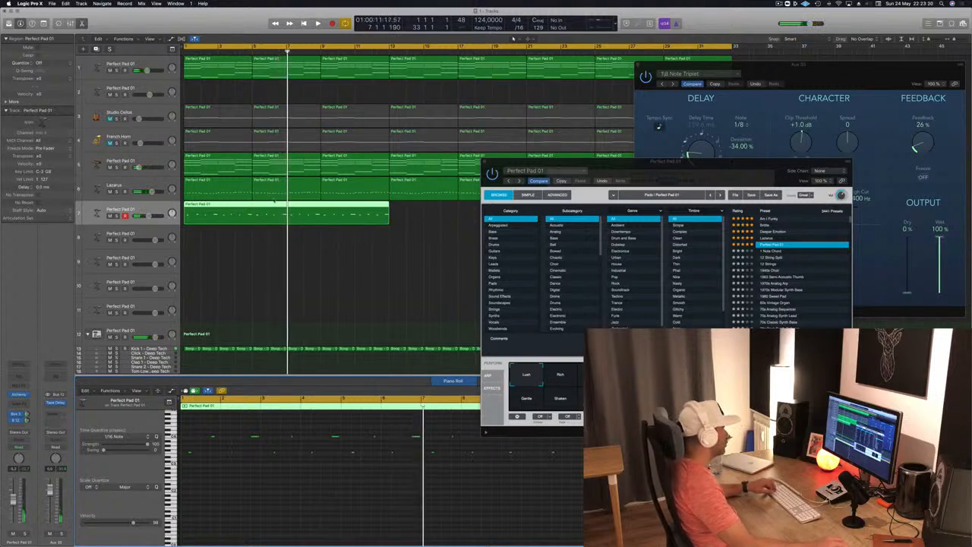
key("Return")
key("space")
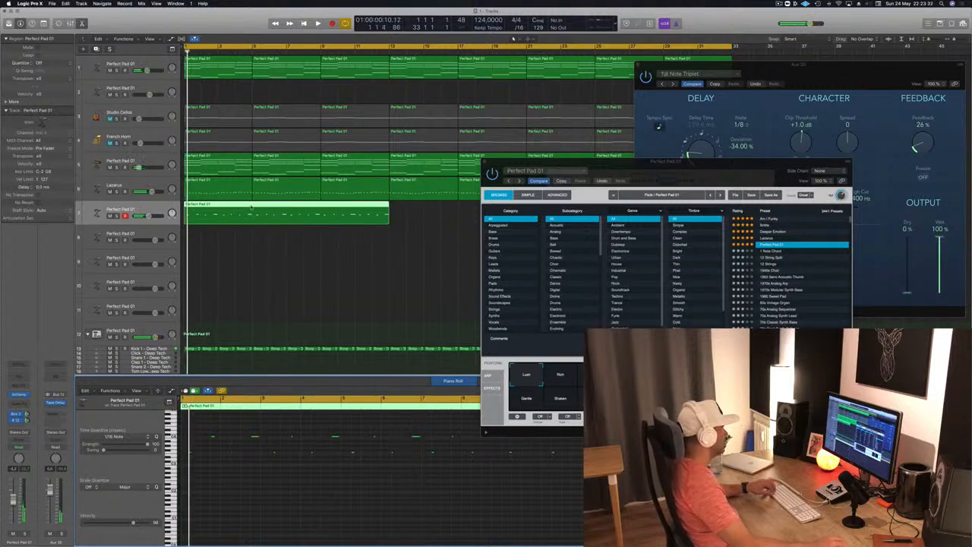
double_click(250, 207, "super")
left_click(236, 213)
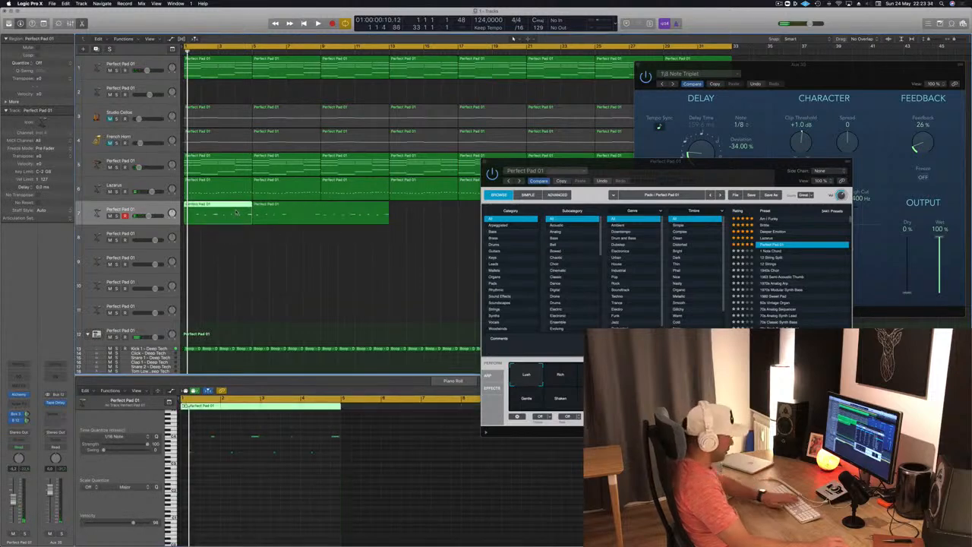
key("Delete")
left_click_drag(306, 213, 237, 214)
left_click(263, 495)
- Try the short upper note near the end of bar 1 a 1/16 earlier during playback, and nudge it back
key("space")
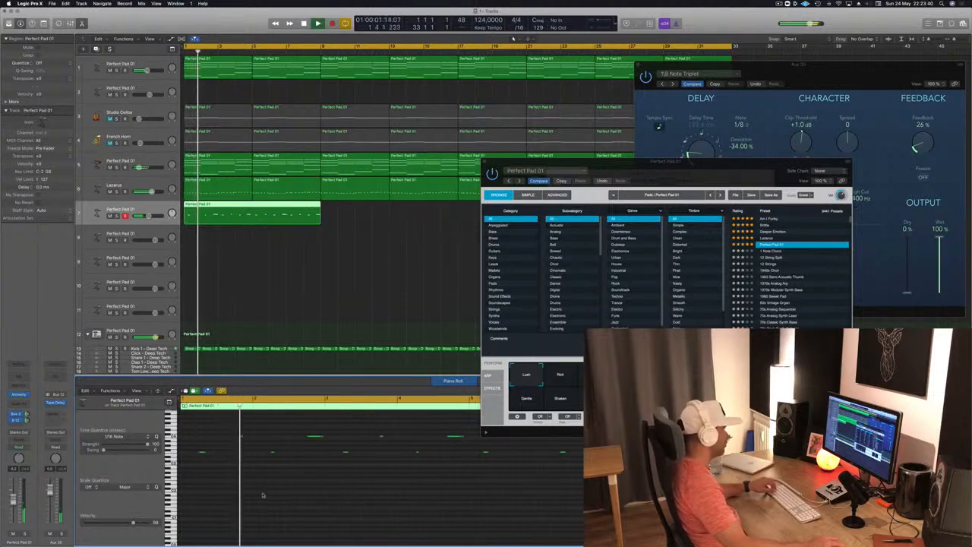
key("space")
key("super+Right")
key("super+Right")
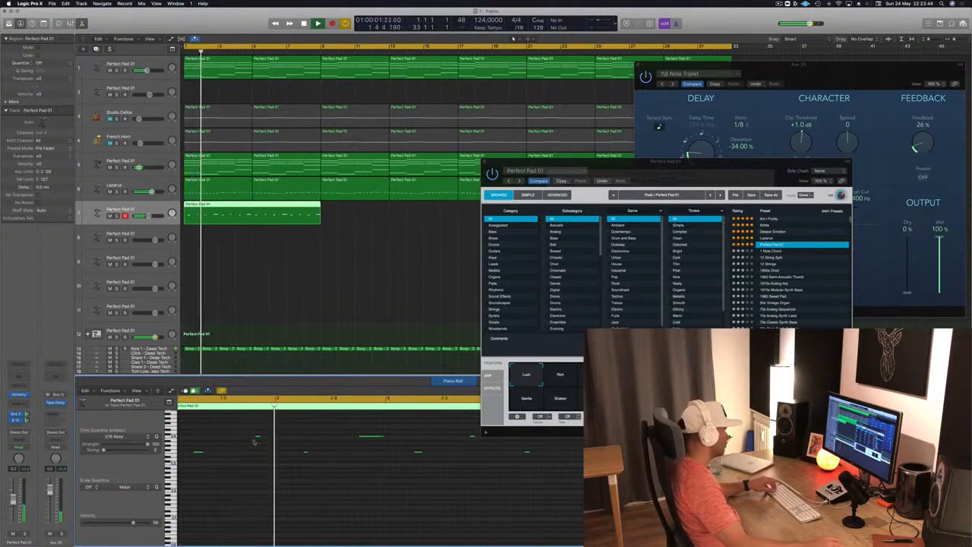
left_click(258, 437)
key("alt+Left")
key("Return")
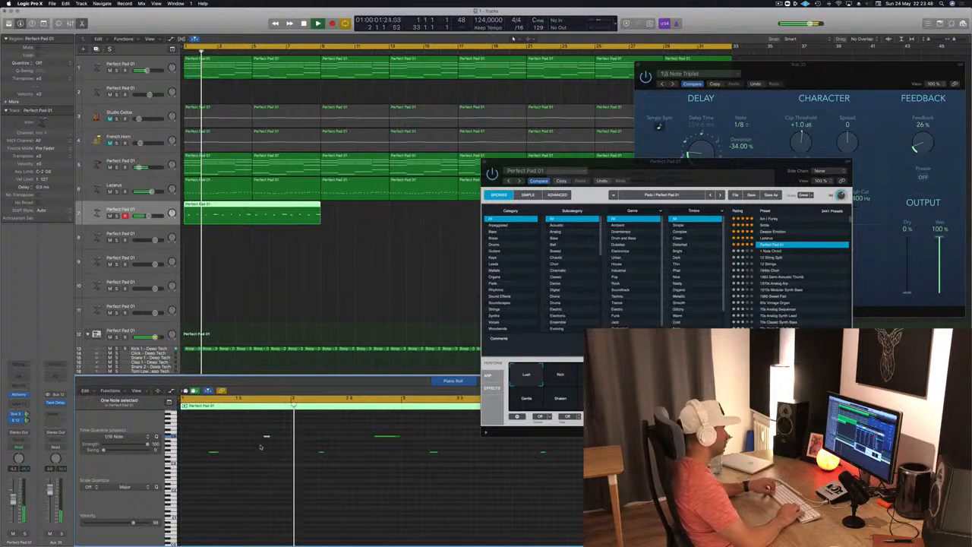
key("alt+Right")
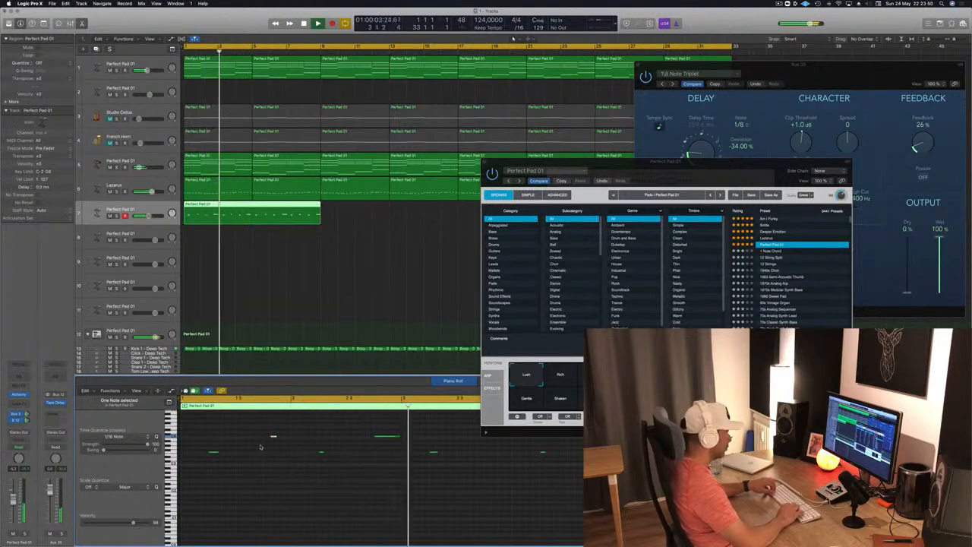
- Split the track 7 region at bar 5 and delete the part after it, leaving a four-bar region
left_click_drag(711, 163, 872, 127)
scroll(334, 302, "down", 2)
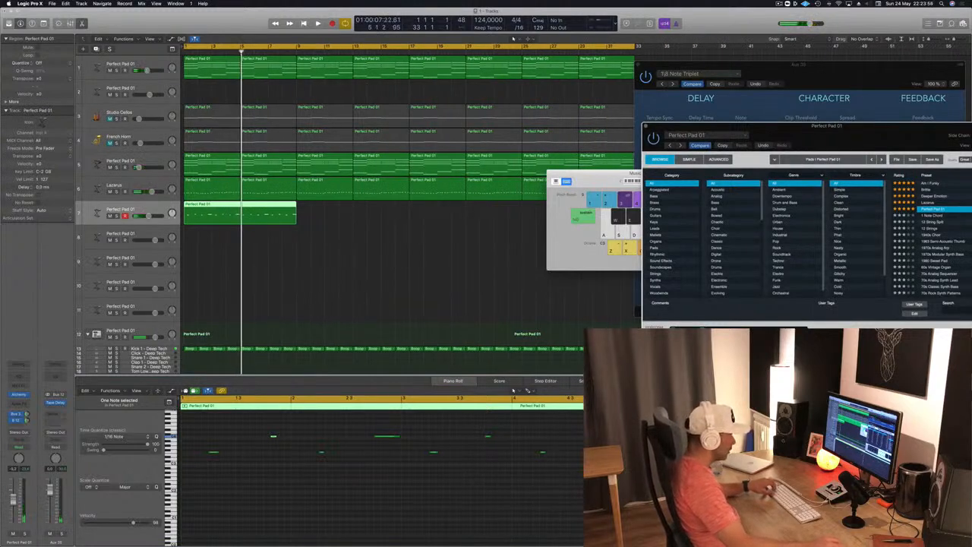
left_click(514, 390)
key("Return")
key("space")
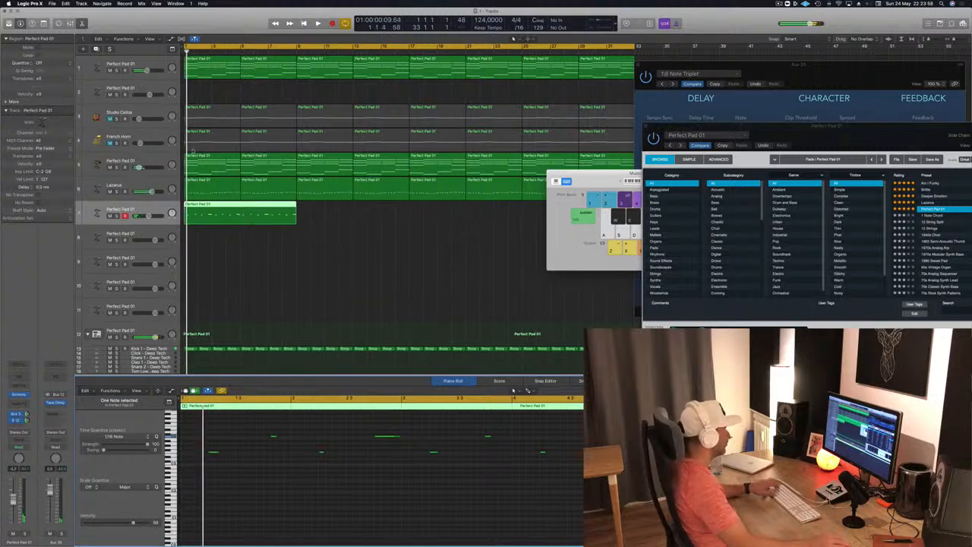
double_click(242, 206, "super")
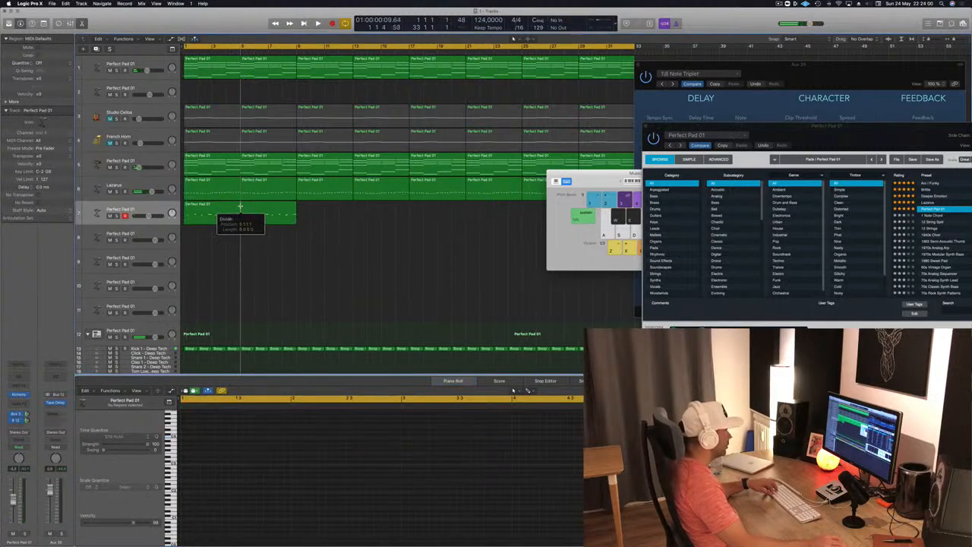
key("Delete")
key("space")
left_click(220, 210)
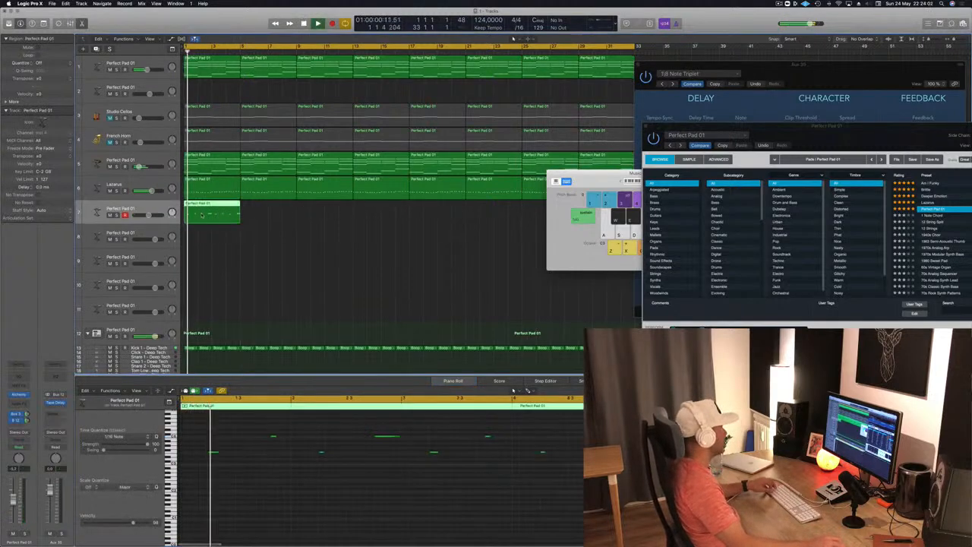
- Try the region's first note at the very start of bar 1 during playback, and nudge it back one beat
key("space")
left_click_drag(230, 446, 200, 462)
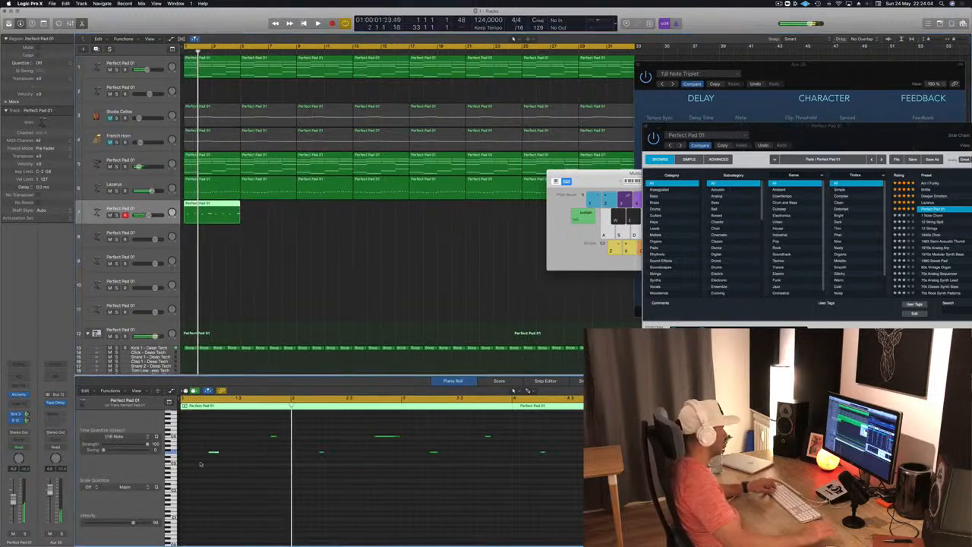
key("space")
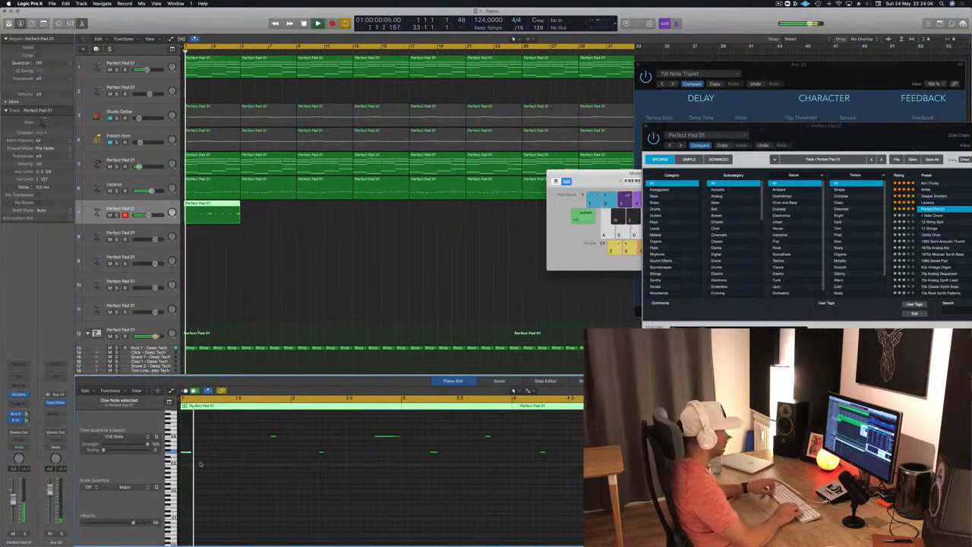
key("Return")
key("alt+Right")
key("alt+Right")
key("alt+Right")
key("Return")
key("alt+Right")
- Nudge the short upper note near the end of bar 1 a 1/16 earlier and check it in playback
key("Return")
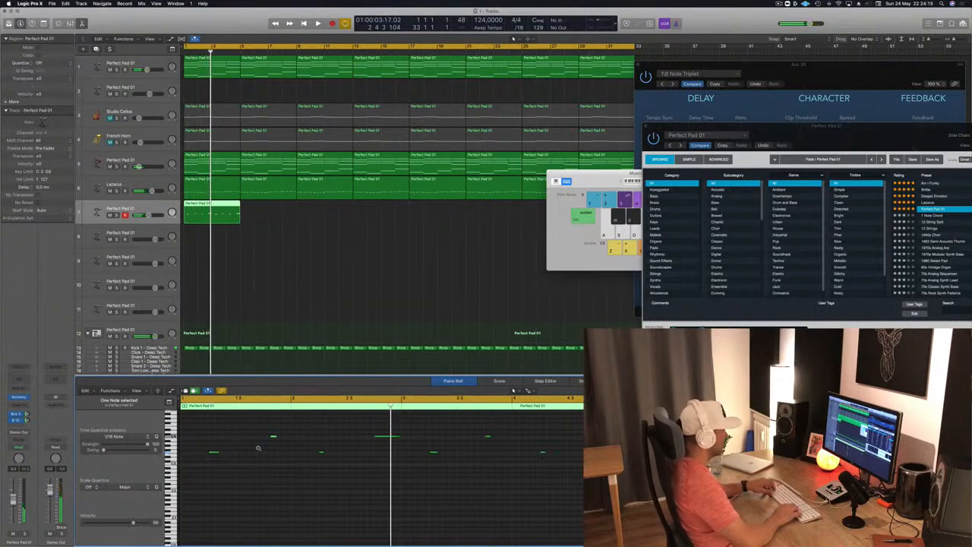
key("Return")
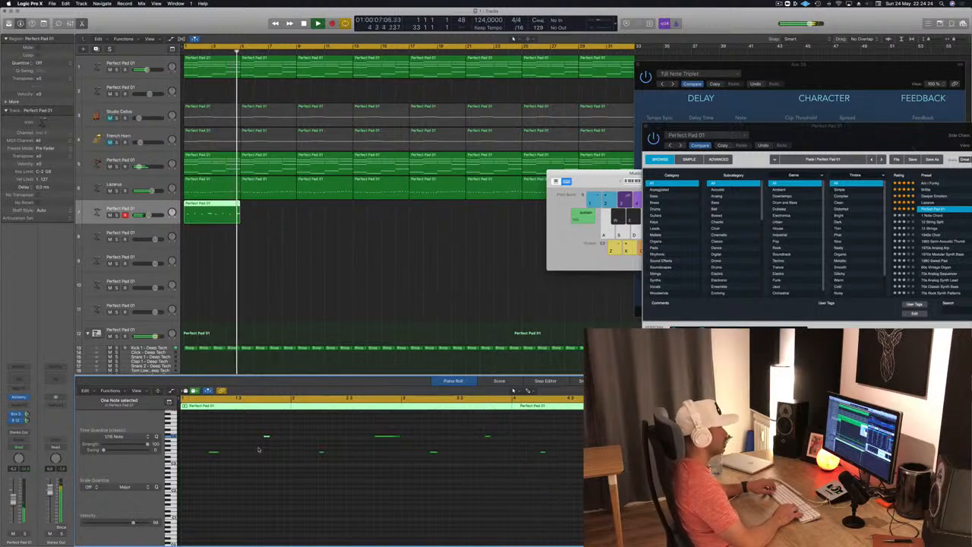
key("space")
- Copy the four-bar region along track 7 to fill all 32 bars, deleting the leftover fragment at the end
left_click_drag(211, 213, 268, 212)
left_click_drag(354, 209, 328, 211)
left_click_drag(612, 179, 850, 187)
key("super+Left")
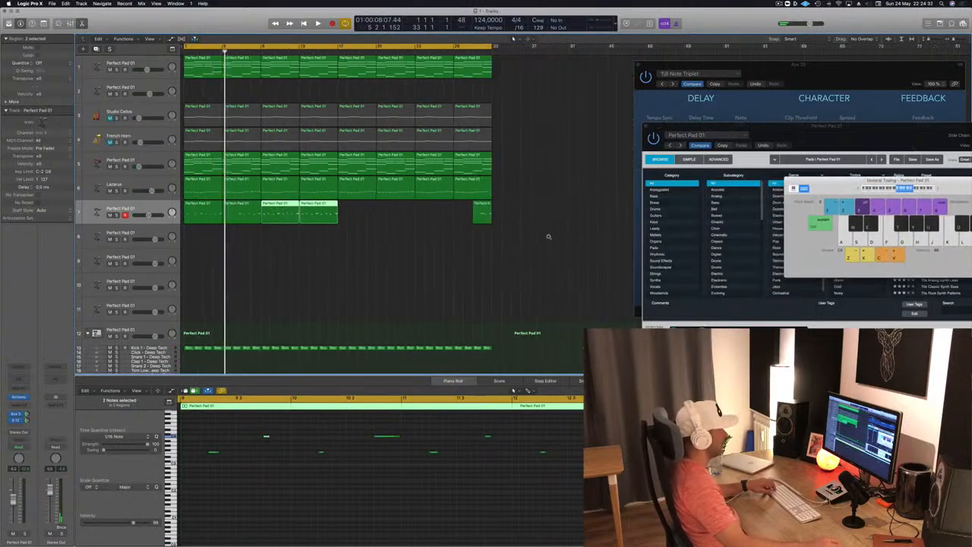
left_click_drag(449, 221, 508, 216)
key("Delete")
left_click_drag(396, 213, 198, 221)
left_click_drag(274, 208, 349, 206)
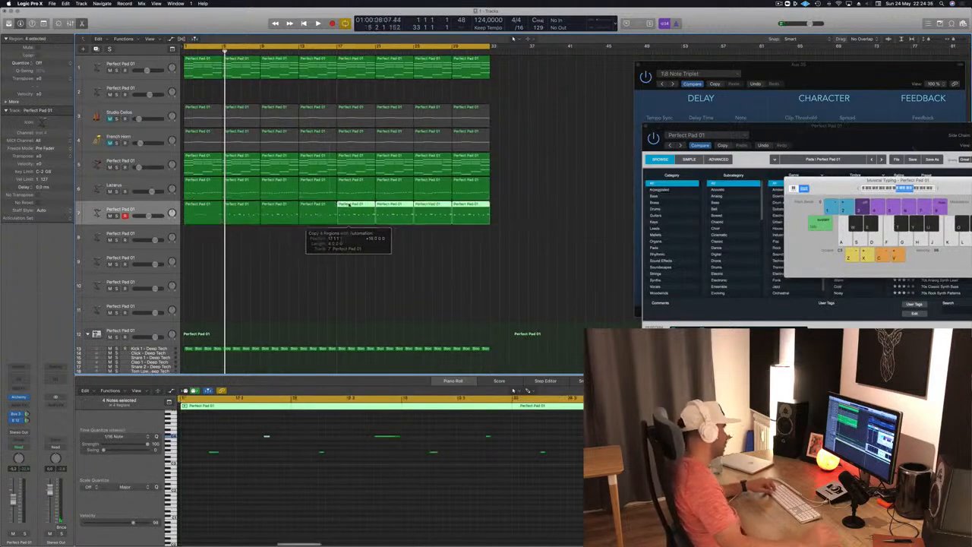
- Play the arrangement from bar 1 and show the Alchemy instrument of track 7
left_click(310, 272)
key("space")
key("super+Right")
key("super+Left")
key("Return")
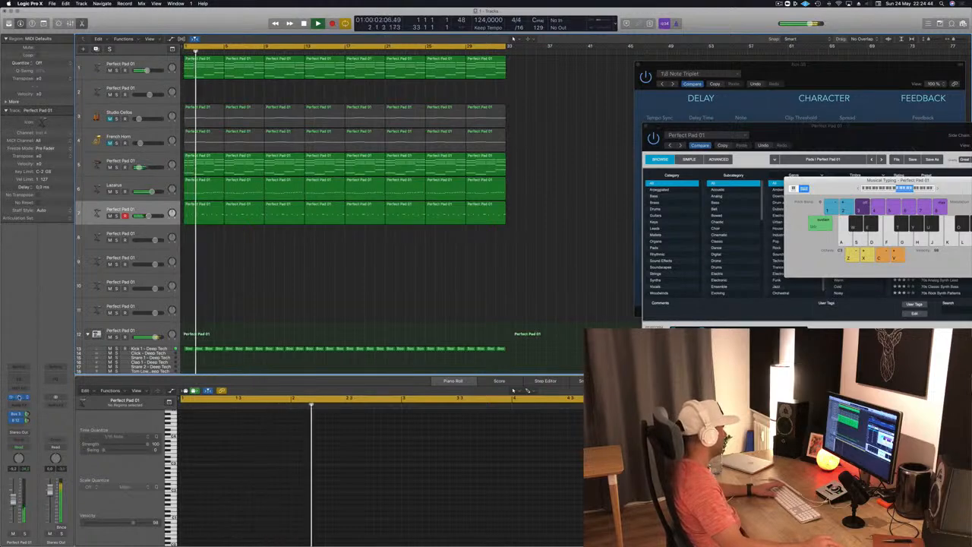
left_click(19, 398)
left_click(19, 397)
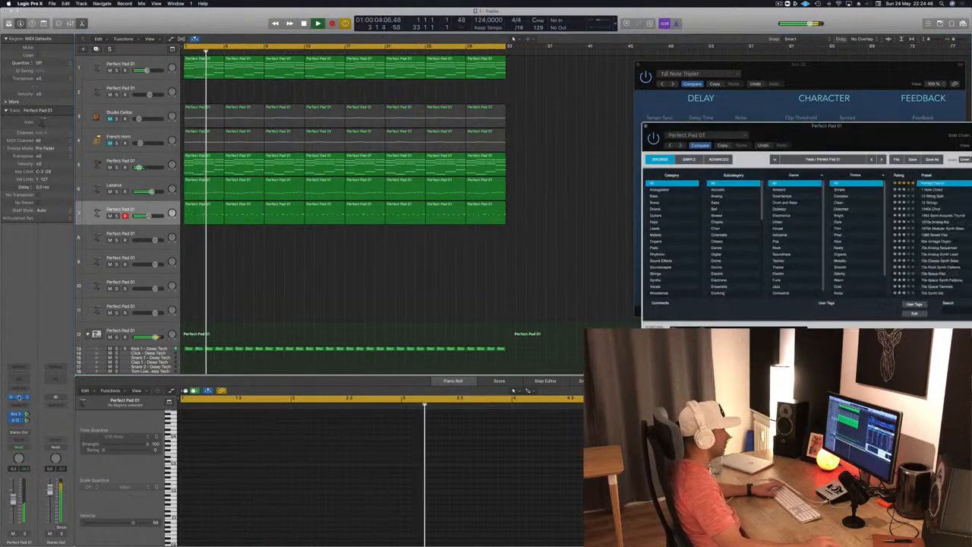
- Audition Perfect Pad 01's Rich, Hollow, Bold, Gentle, Shaken, Stirred and Soft snapshots against the playing arrangement
left_click_drag(813, 144, 498, 177)
left_click(408, 372)
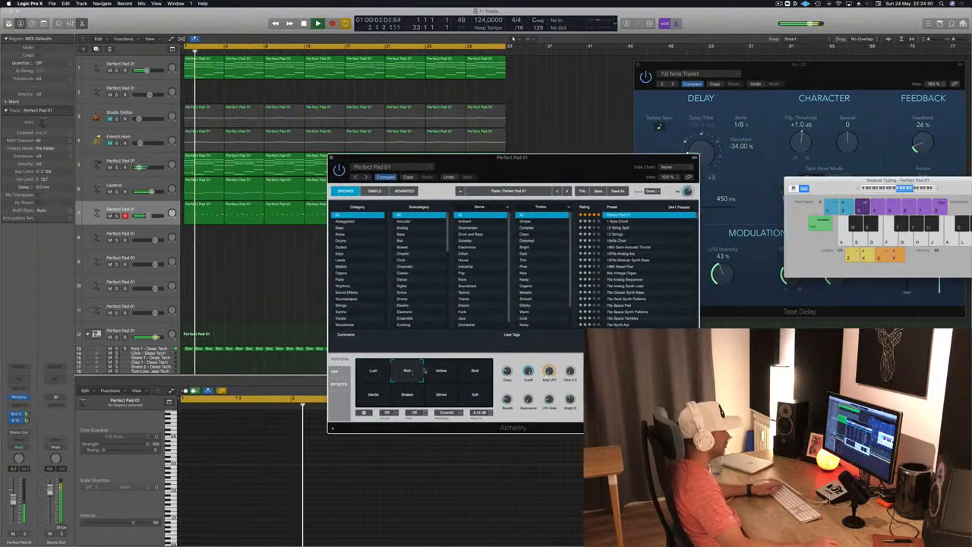
left_click(440, 371)
left_click(477, 371)
left_click(385, 399)
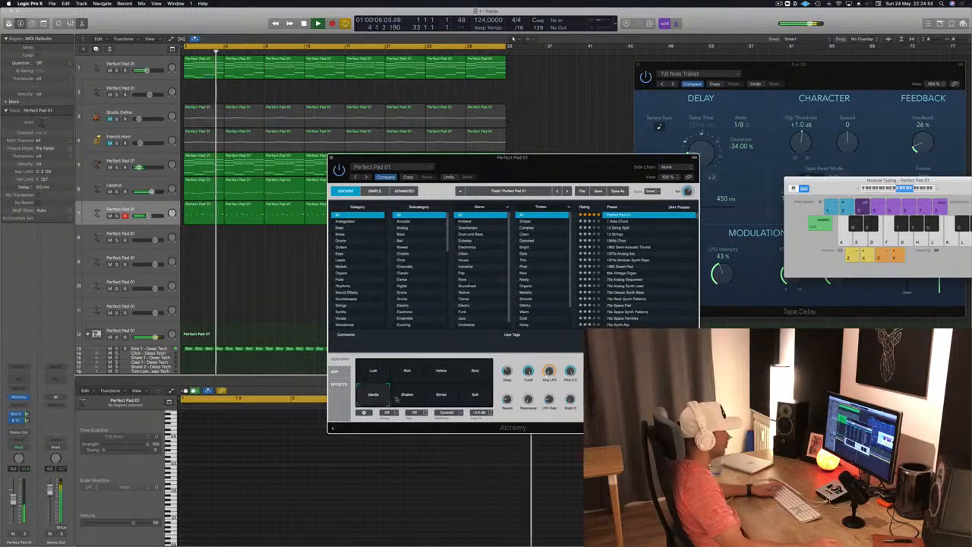
left_click(410, 399)
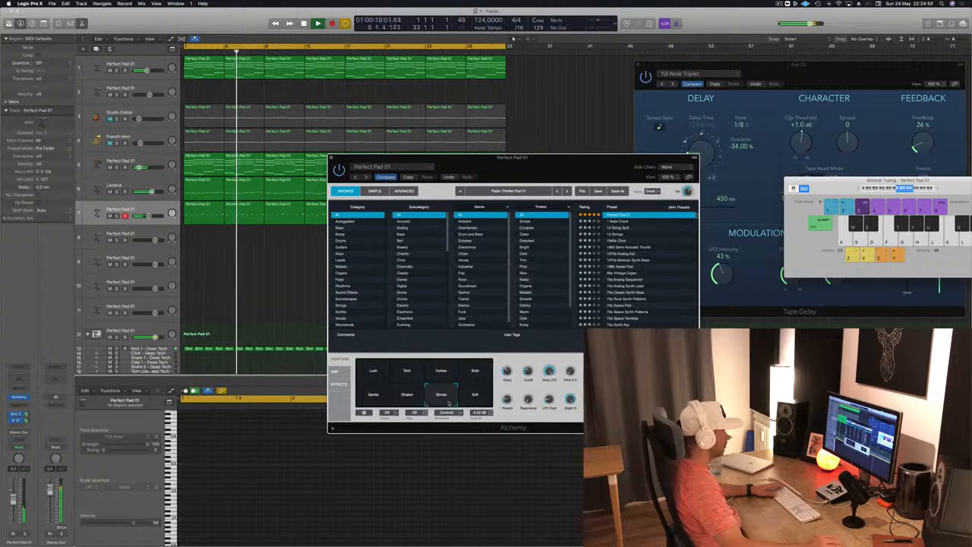
left_click(480, 399)
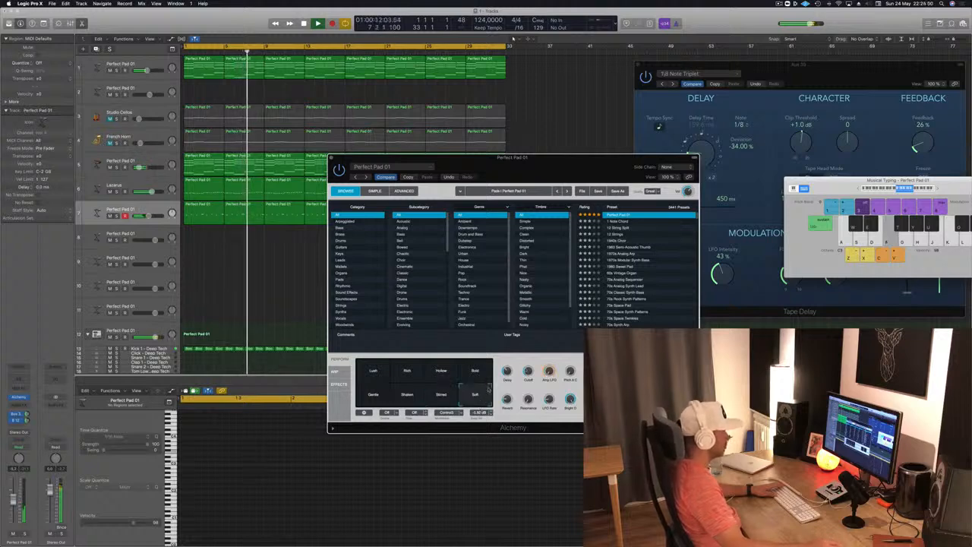
- Try the Bold snapshot of Perfect Pad 01 with a raised Cutoff
left_click(476, 371)
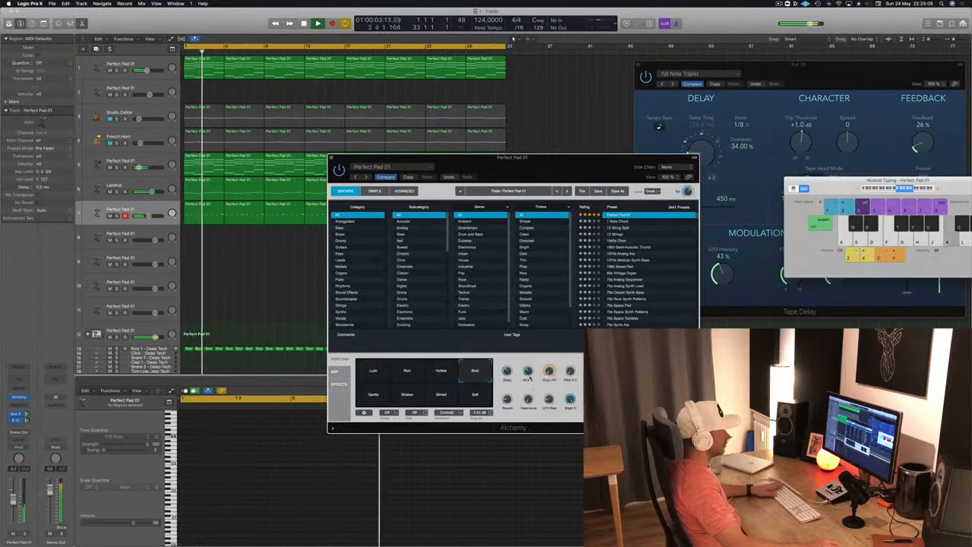
key("f")
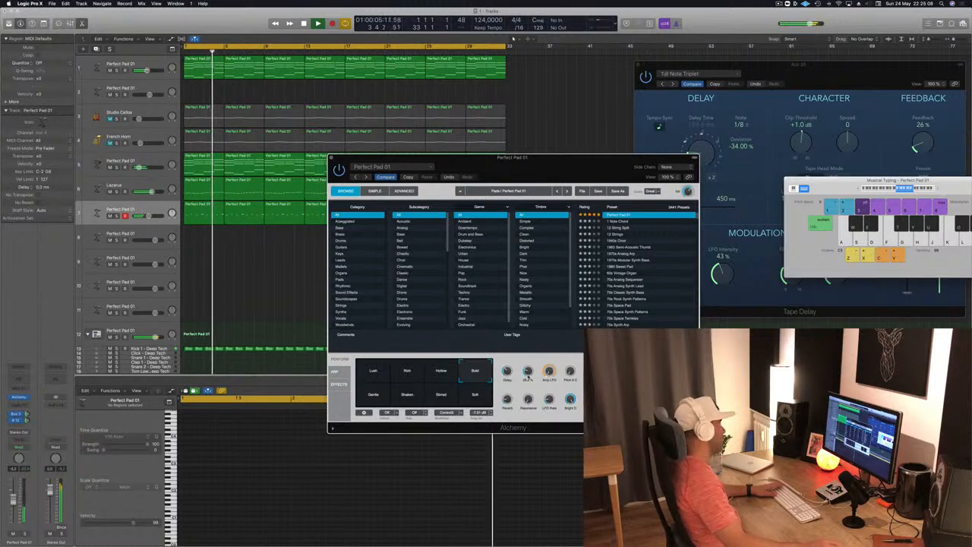
left_click_drag(529, 373, 557, 322)
key("k")
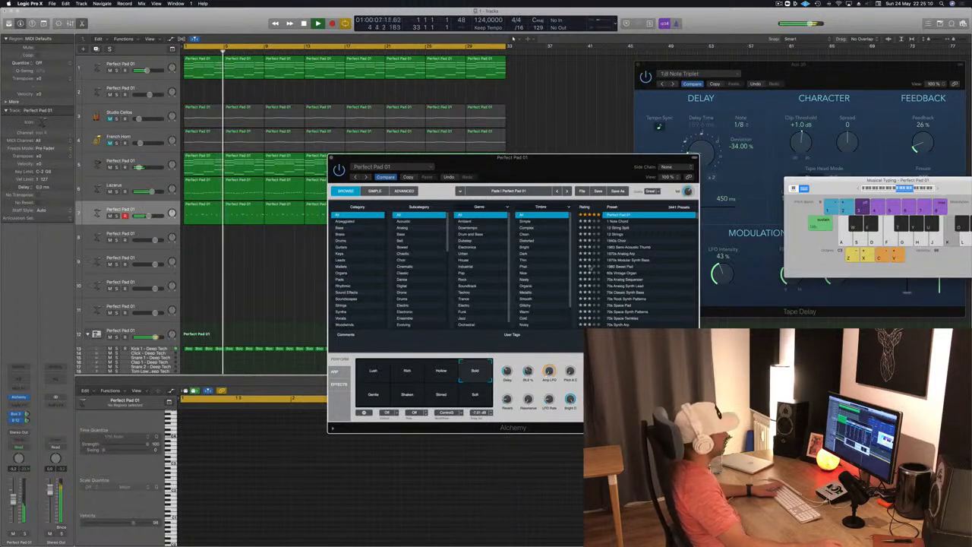
- Return Perfect Pad 01 to the Lush snapshot, close the Alchemy window and restart playback from bar 1
left_click_drag(544, 166, 684, 131)
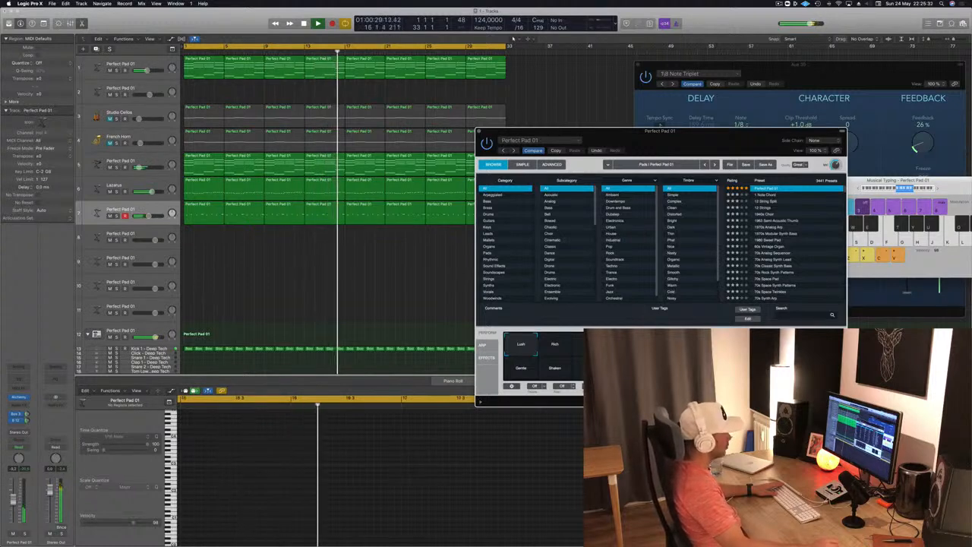
left_click_drag(746, 136, 685, 142)
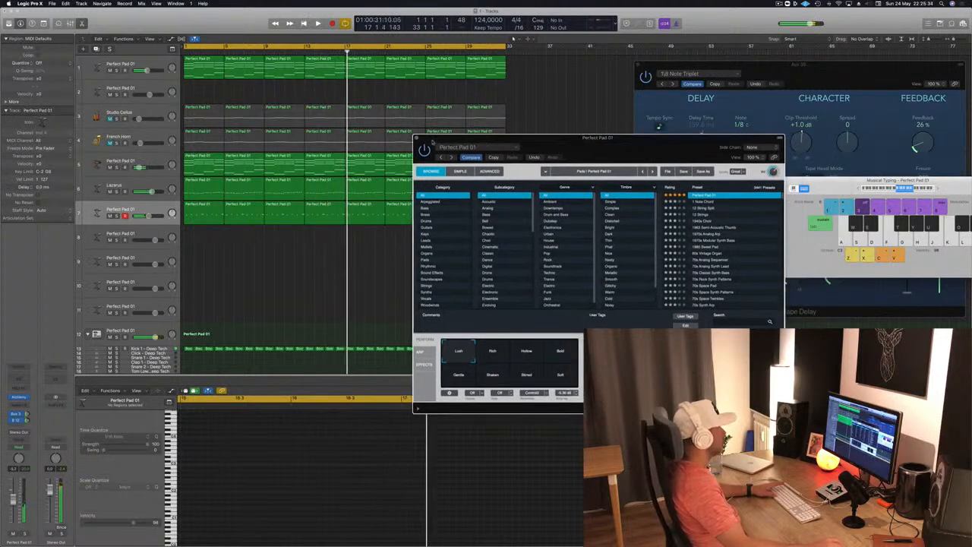
left_click(417, 137)
key("Return")
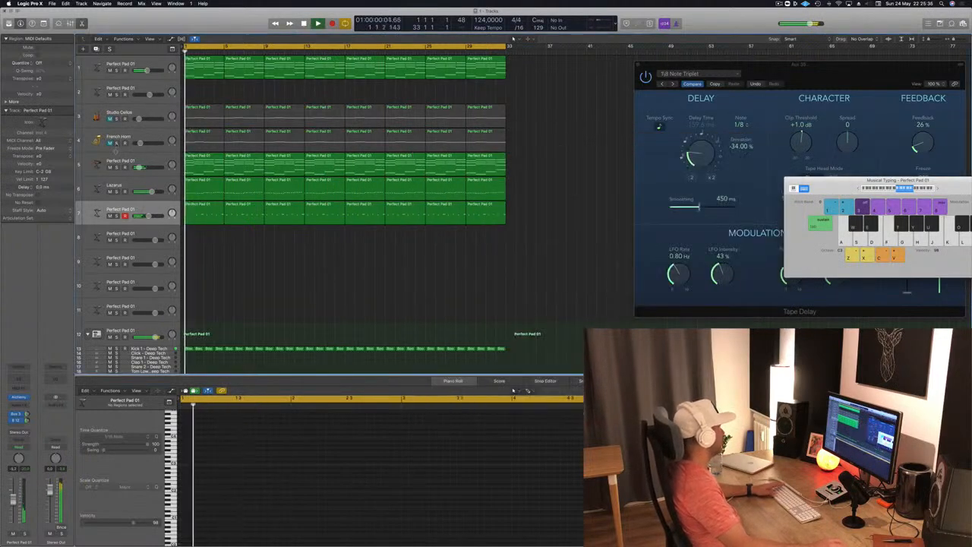
- Unmute the French Horn track to hear it in the mix, and mute it again
left_click(110, 142)
left_click(139, 142)
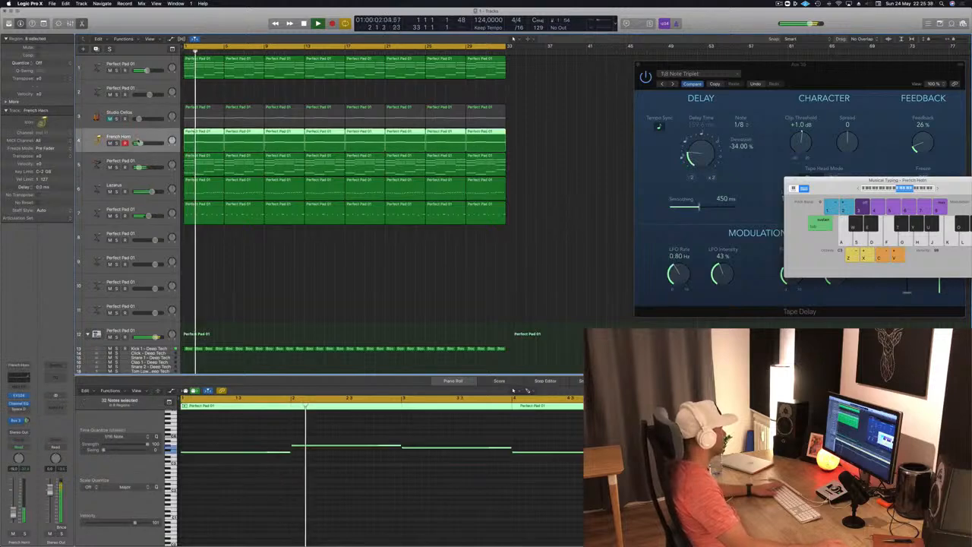
left_click(109, 143)
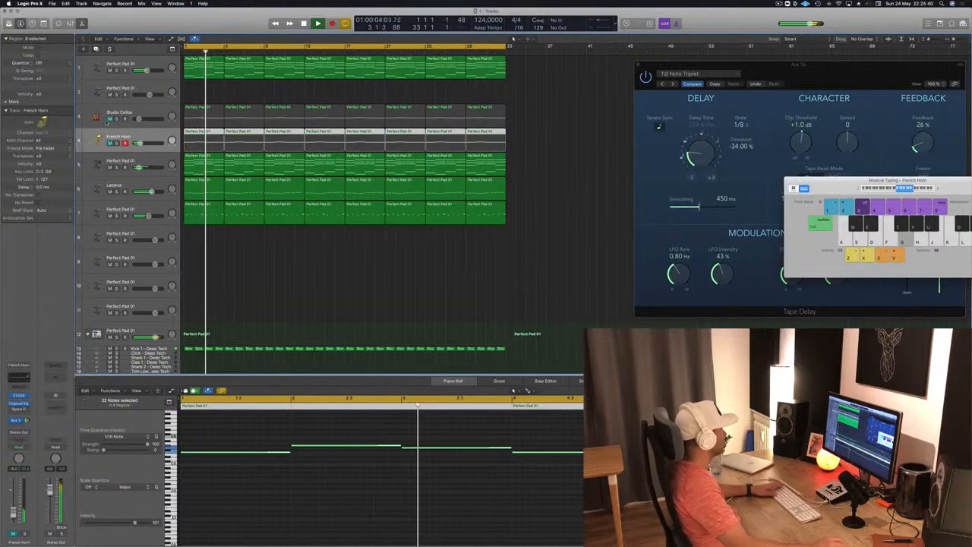
- Unmute the Studio Cellos track and fine-tune its volume
left_click(109, 118)
left_click_drag(143, 118, 140, 120)
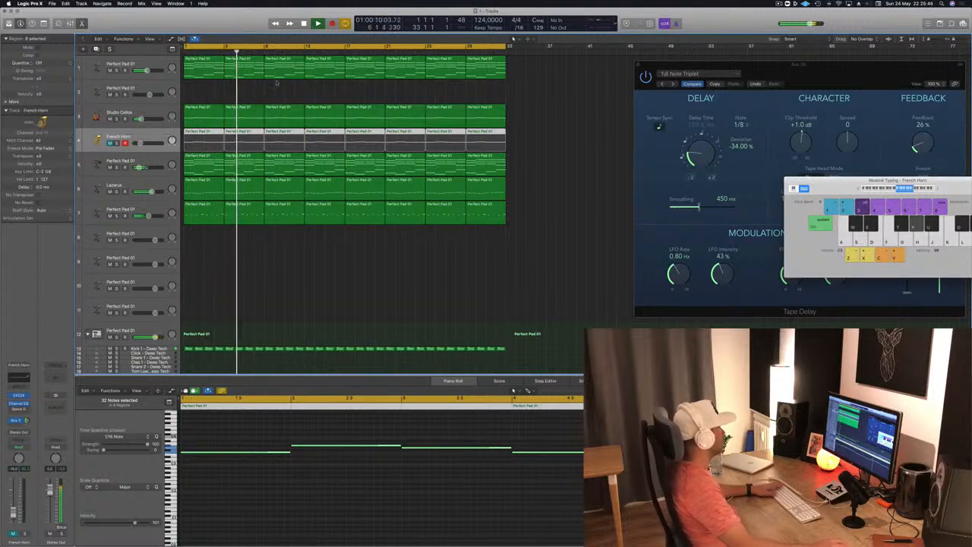
- Open the Alchemy instrument of track 2 and stop playback
left_click(247, 92)
left_click(149, 88)
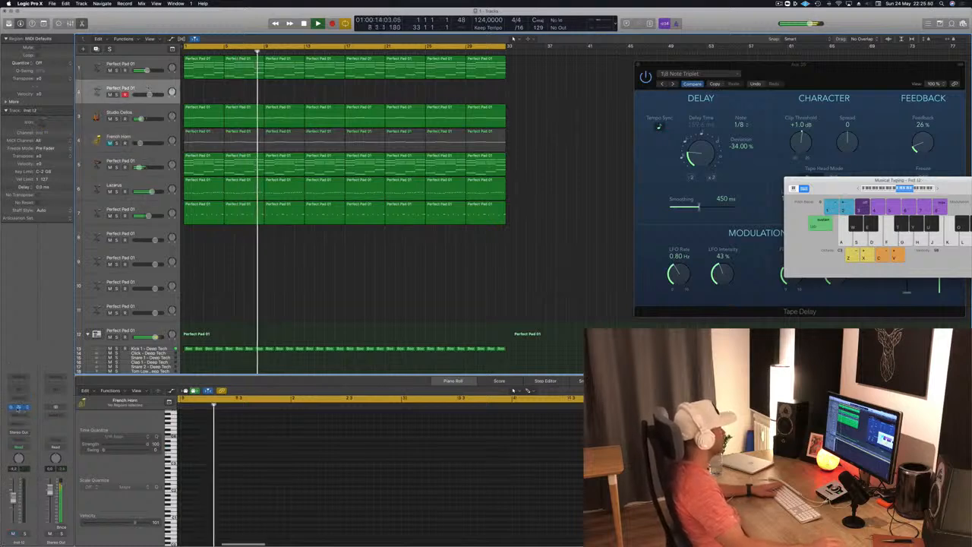
left_click(19, 407)
left_click_drag(200, 42, 740, 192)
key("space")
- Copy the first four-bar region of track 1 to track 2 and delete its upper notes, keeping a single note line
left_click(228, 63)
left_click_drag(202, 67, 197, 90)
scroll(223, 455, "down", 2)
left_click_drag(233, 432, 502, 472)
key("Delete")
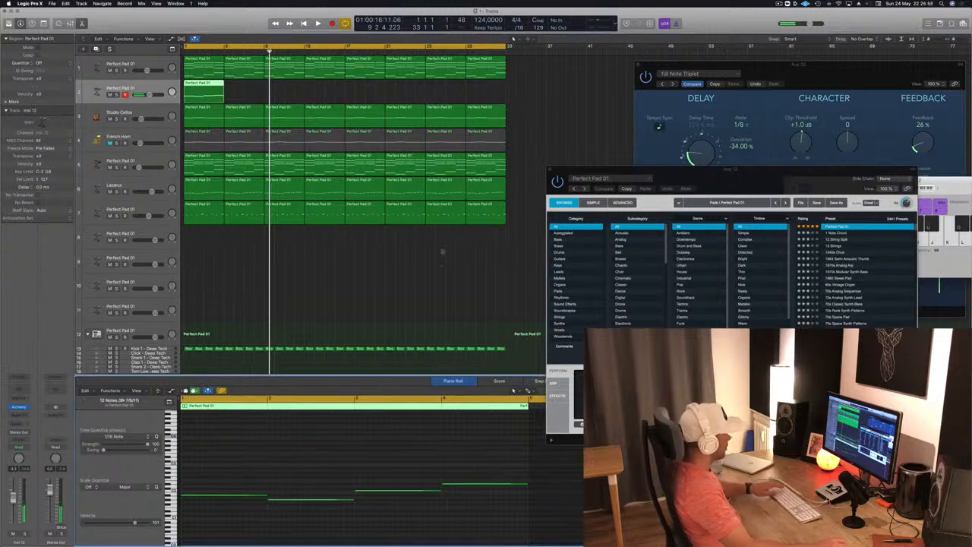
- Duplicate the track 2 region until it fills all 32 bars, and play the arrangement
left_click_drag(199, 90, 291, 96)
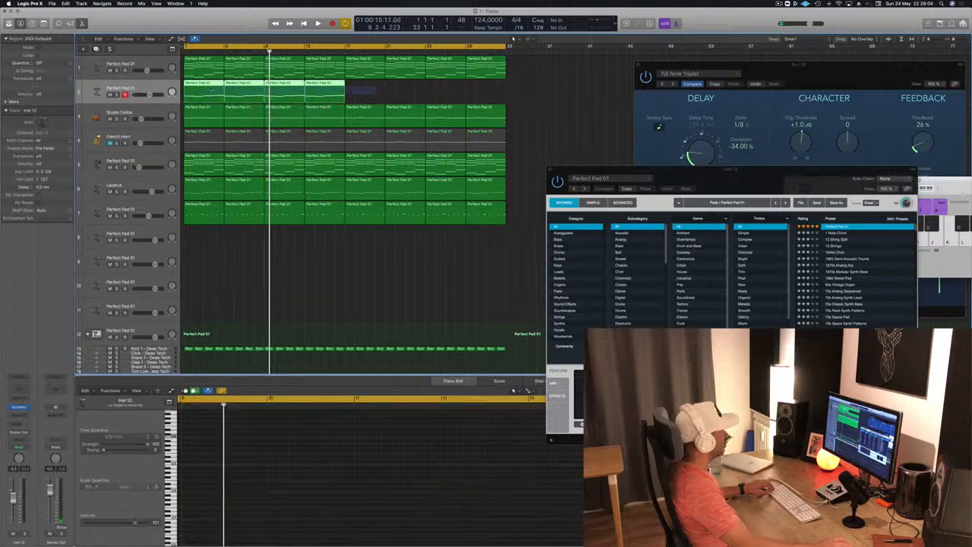
left_click_drag(216, 89, 367, 97)
key("space")
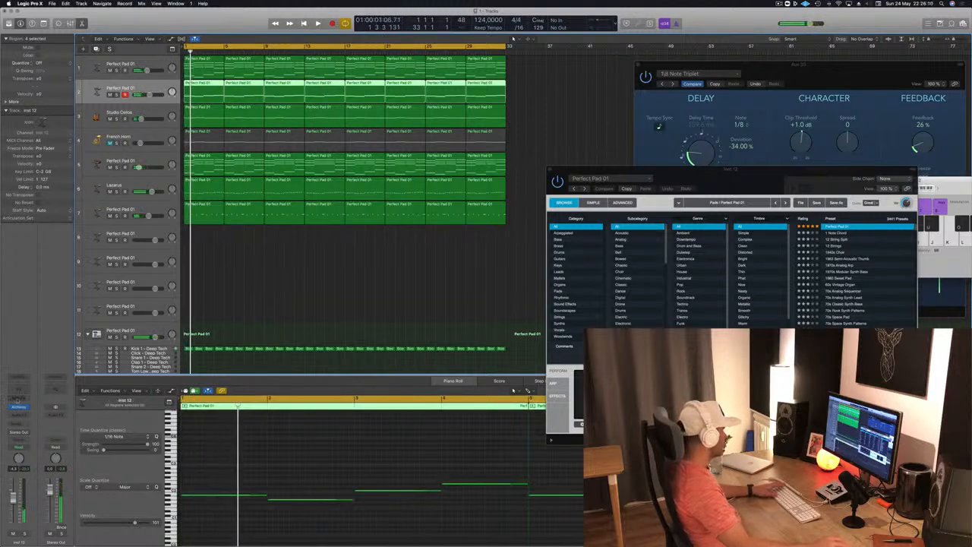
- Load the Vintage Brassy Sweep preset from the Brass category into track 2's Alchemy and start playback
left_click(21, 409)
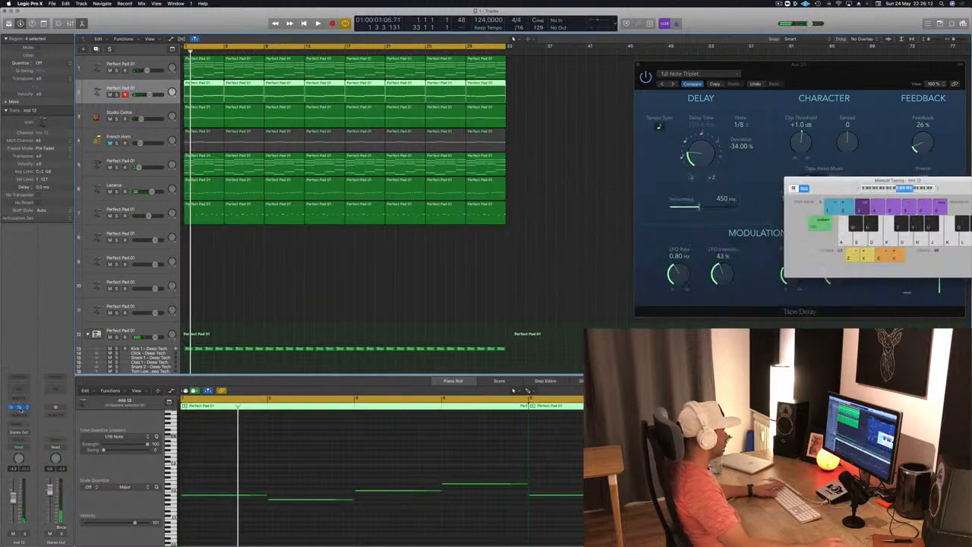
left_click(20, 408)
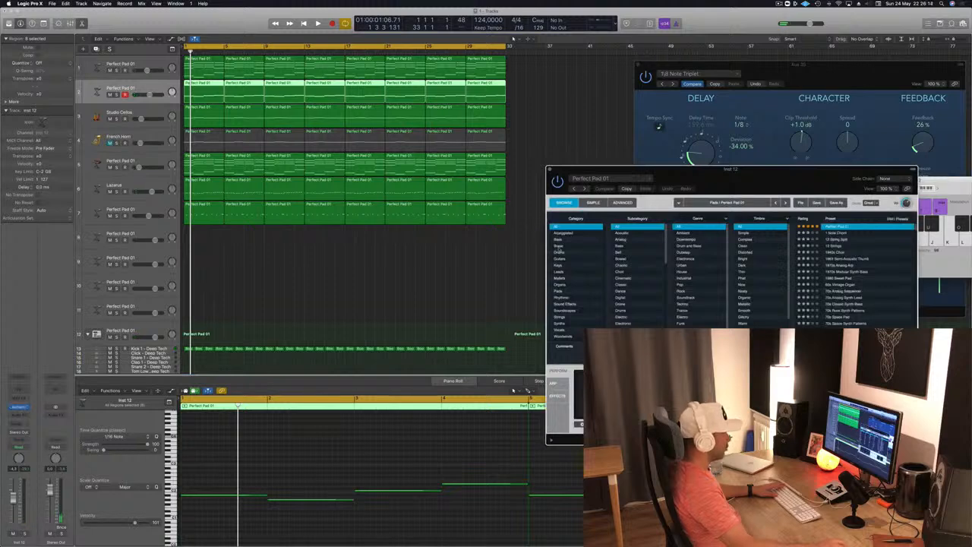
left_click(562, 247)
left_click_drag(705, 183, 509, 183)
scroll(625, 250, "down", 5)
left_click(629, 326)
left_click_drag(562, 176, 656, 177)
key("space")
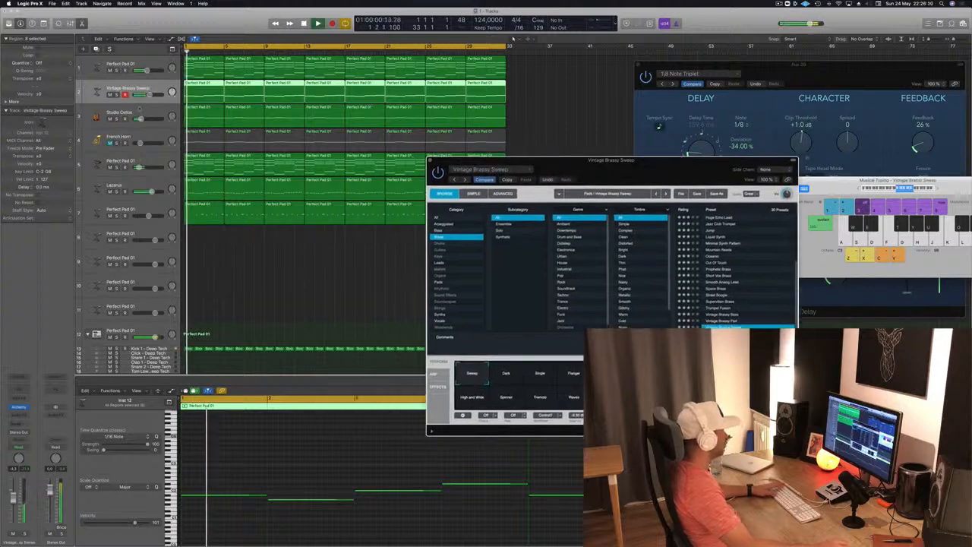
- Lower the volume of the Vintage Brassy Sweep track and replay the arrangement from bar 1
left_click_drag(150, 95, 146, 95)
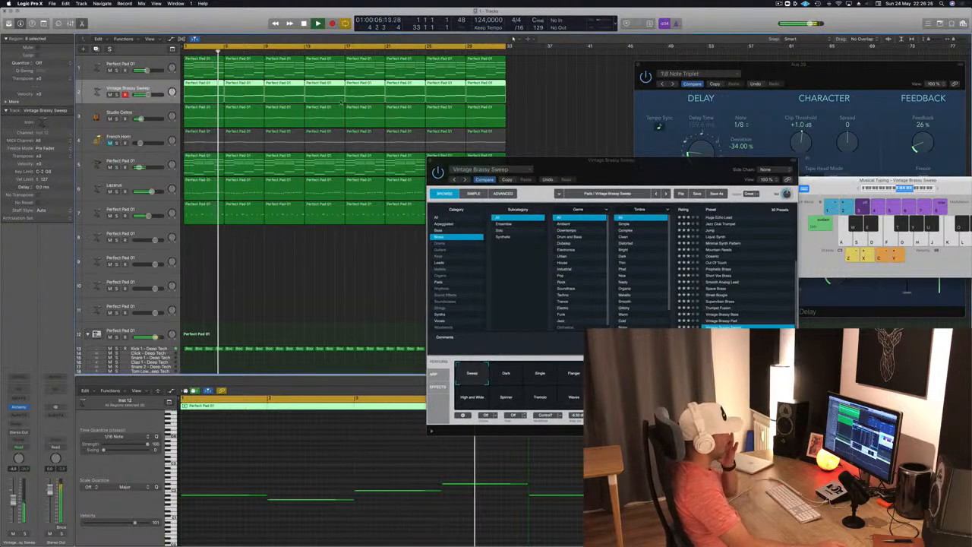
left_click_drag(648, 162, 476, 111)
key("Return")
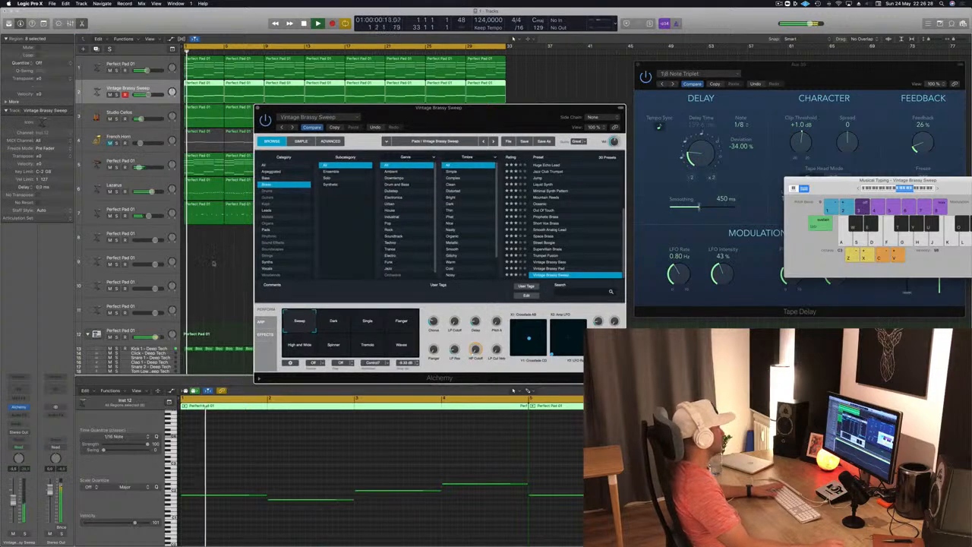
left_click(338, 463)
key("Return")
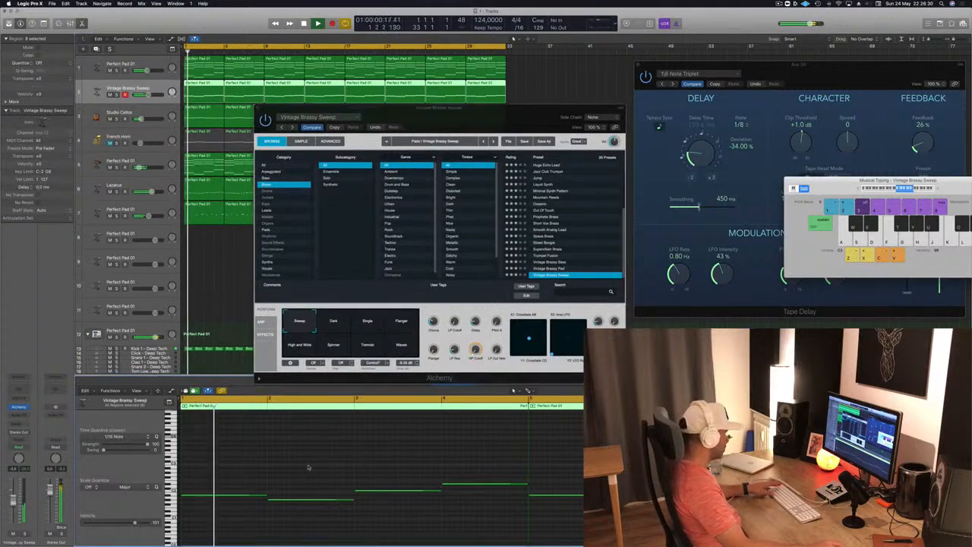
key("Return")
- Audition the Vintage Brassy Pad, Vintage Brassy Bass and Trumpet Fusion presets on track 2
left_click(556, 268)
key("Return")
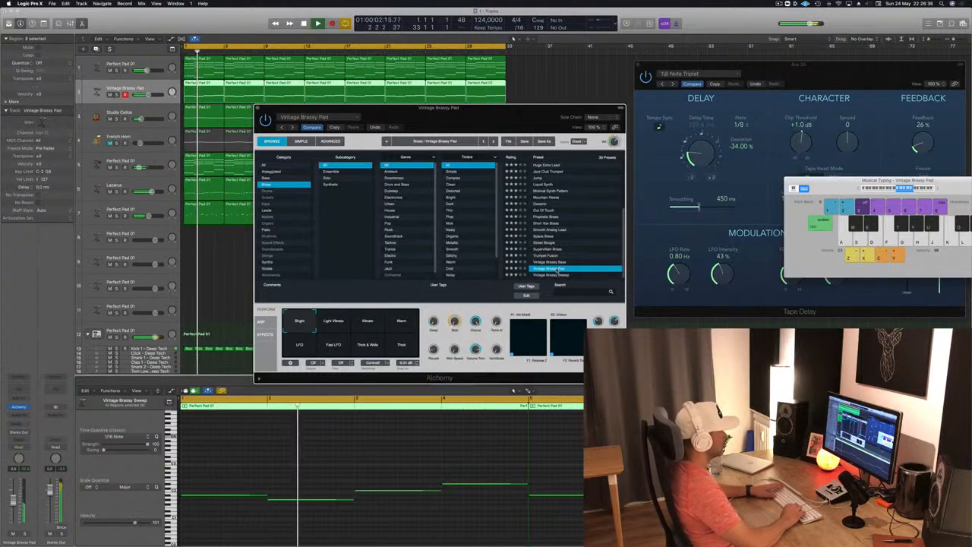
key("Up")
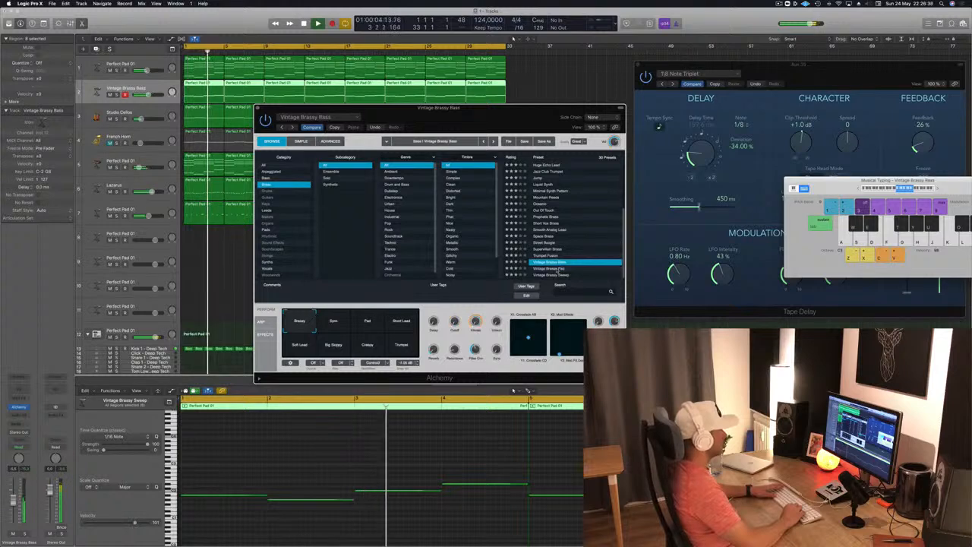
key("Up")
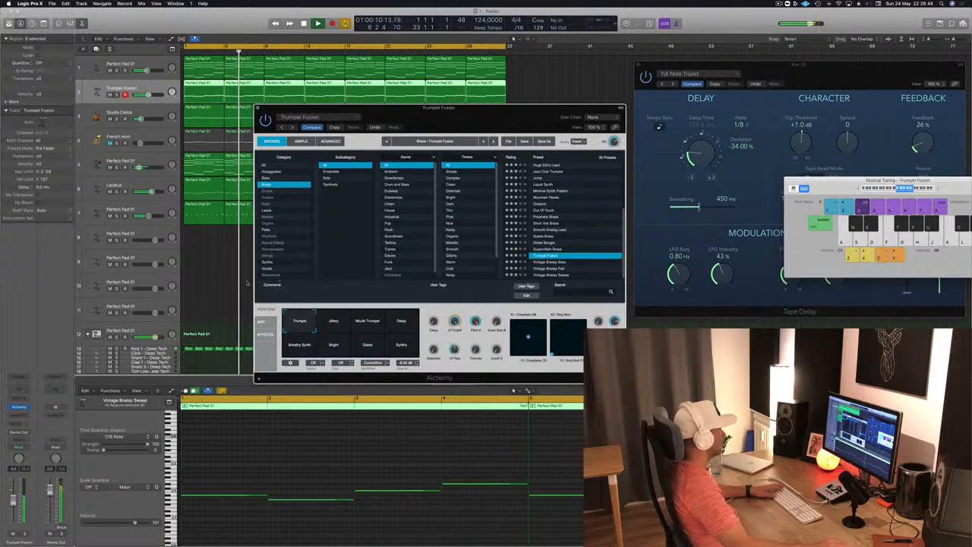
- Try the Jittery, Mouth Trumpet, Delay and Breathy Synth snapshots of Trumpet Fusion
left_click(333, 323)
left_click(367, 320)
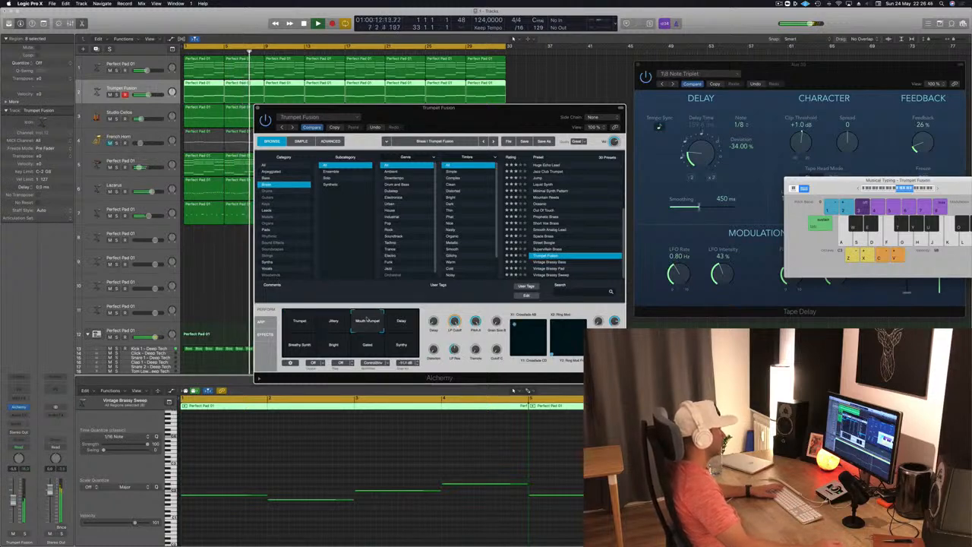
left_click(399, 324)
left_click(296, 347)
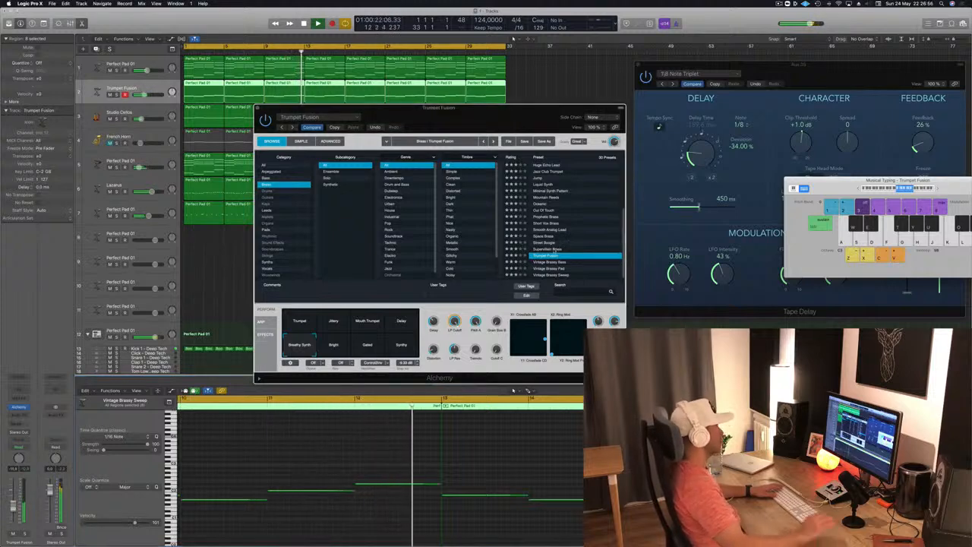
- Load the Supervillain Brass preset on track 2 and move the Alchemy window clear of the regions
left_click(557, 249)
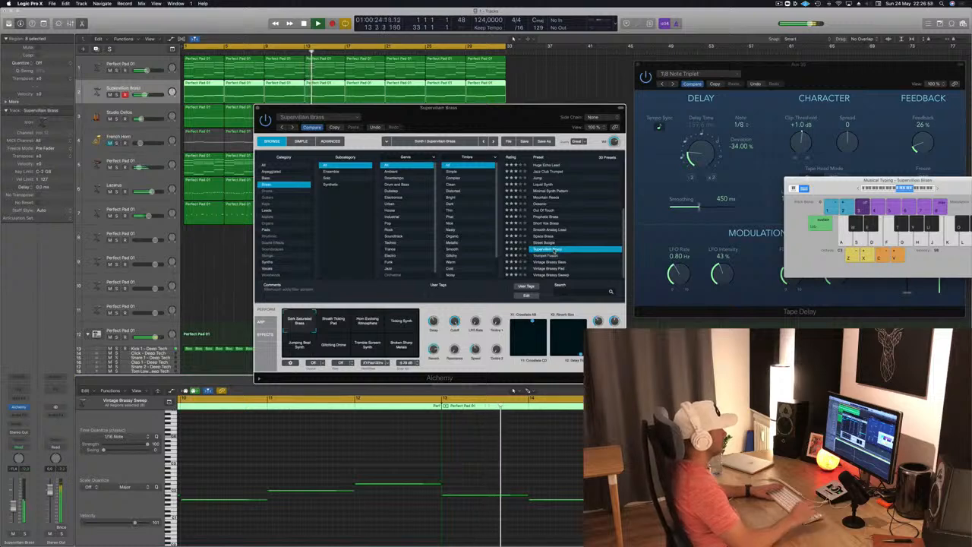
left_click_drag(570, 121, 780, 114)
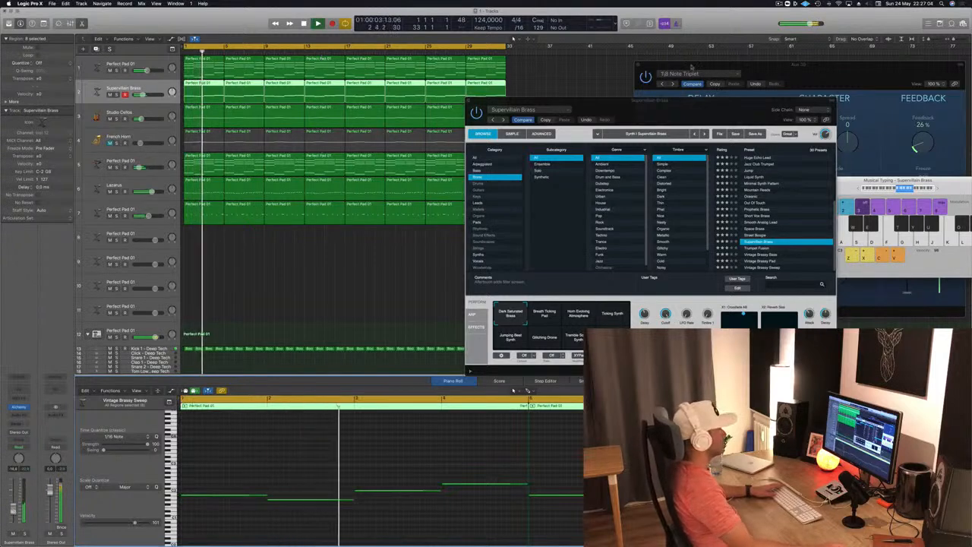
left_click_drag(683, 119, 721, 103)
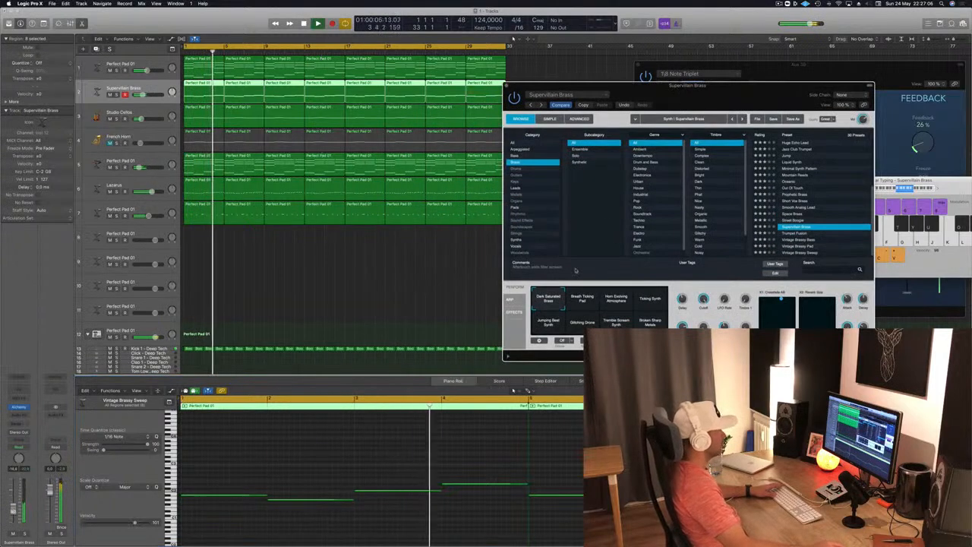
- Audition all the other Supervillain Brass snapshots, from Breath Ticking Pad to Broken Sharp Metals, and return to Dark Saturated Brass
left_click(581, 304)
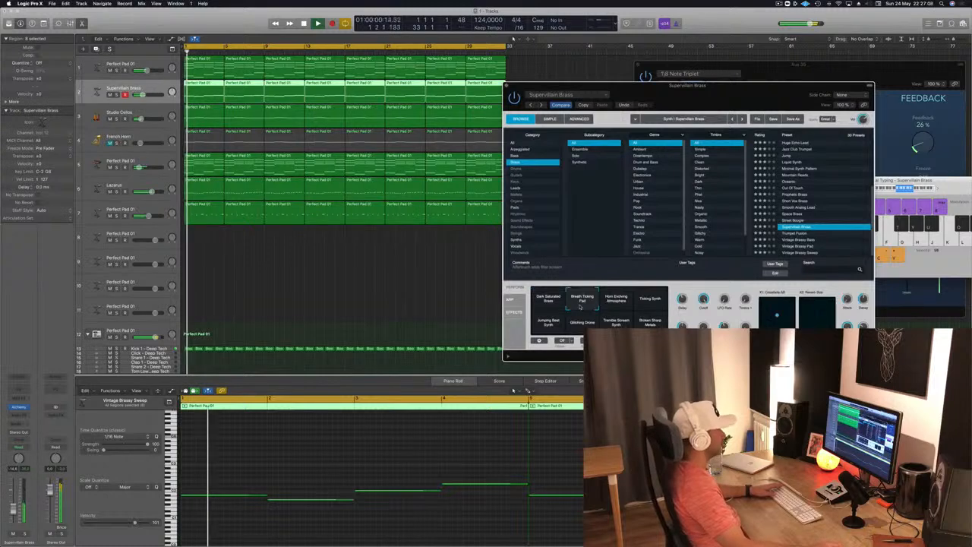
left_click(616, 303)
key("Return")
left_click(648, 304)
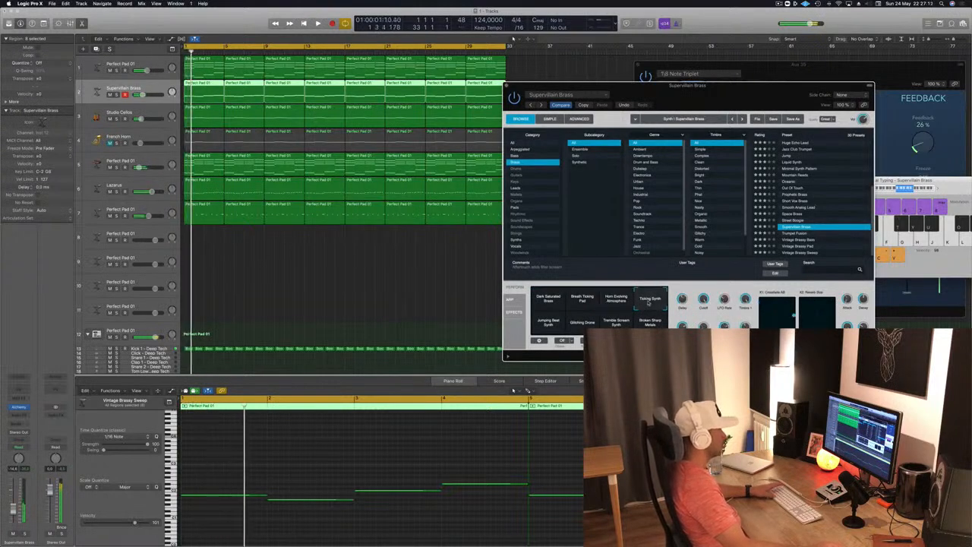
left_click(547, 324)
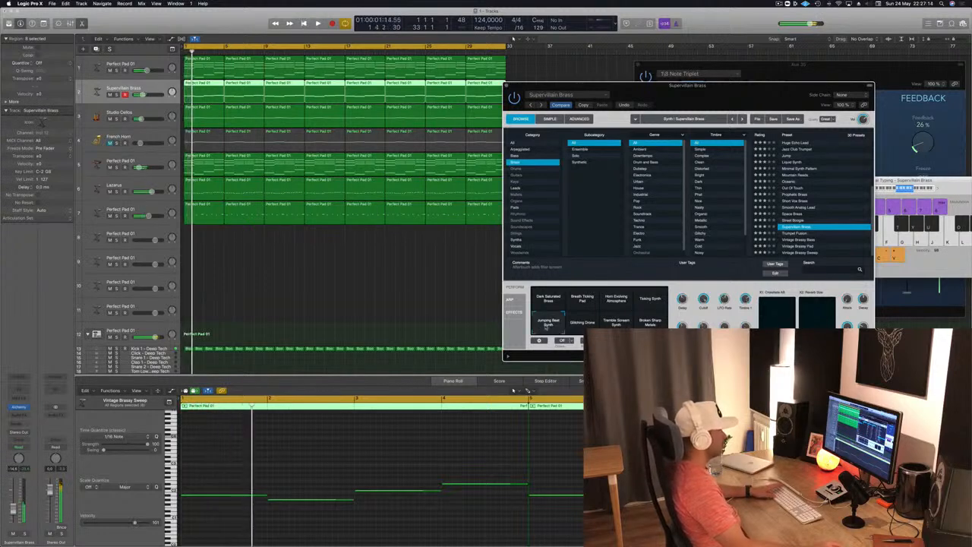
left_click(593, 325)
key("Return")
left_click(624, 325)
left_click(663, 325)
left_click(550, 299)
key("Return")
- Add sends to Bus 3 and Bus 12 on the Supervillain Brass track and replay from bar 1
mouse_move(733, 107)
left_mouse_down()
mouse_move(509, 130)
mouse_move(733, 89)
left_mouse_up()
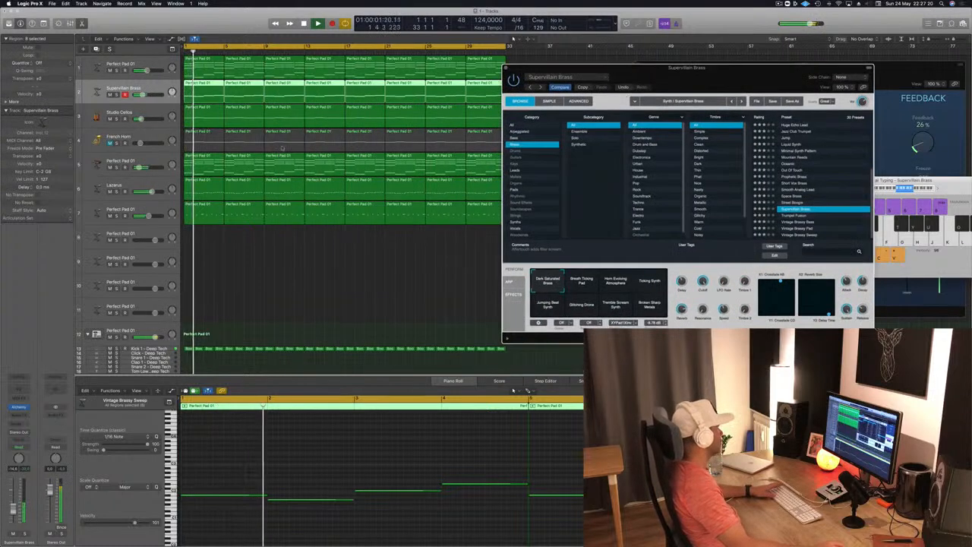
left_click(19, 426)
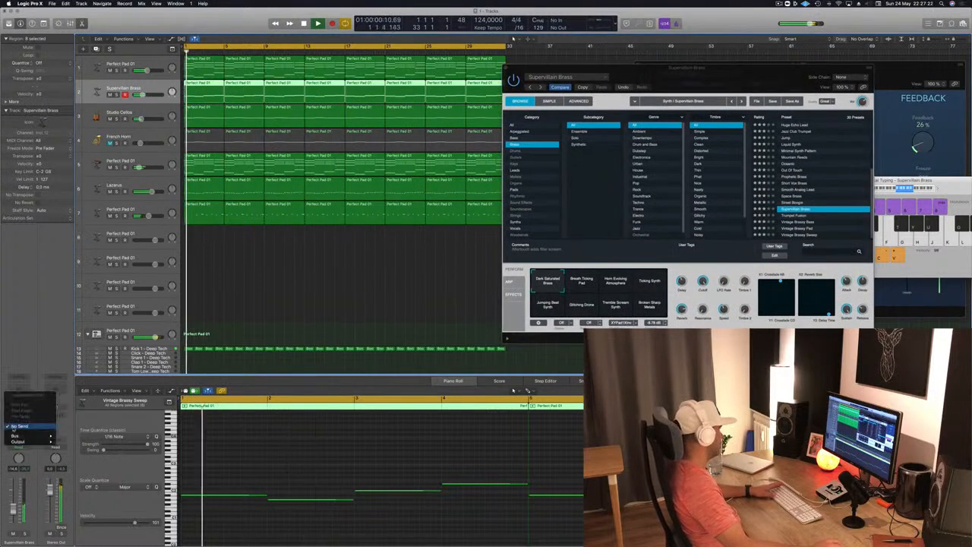
mouse_move(15, 435)
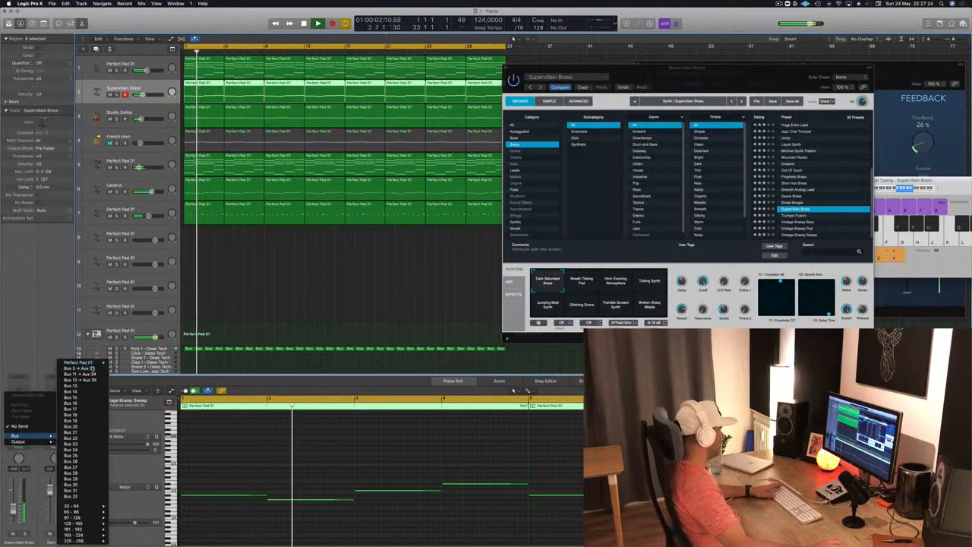
left_click(76, 365)
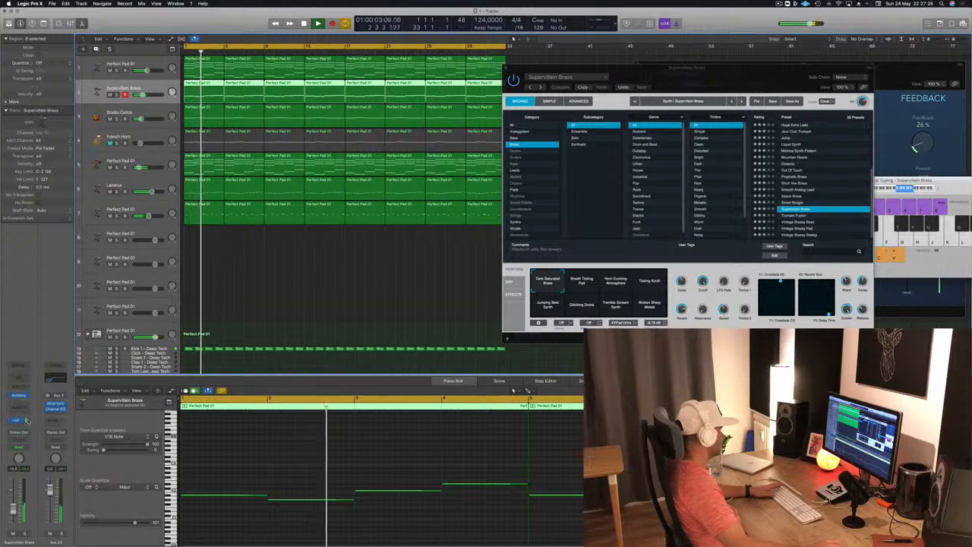
left_click(23, 421)
mouse_move(16, 436)
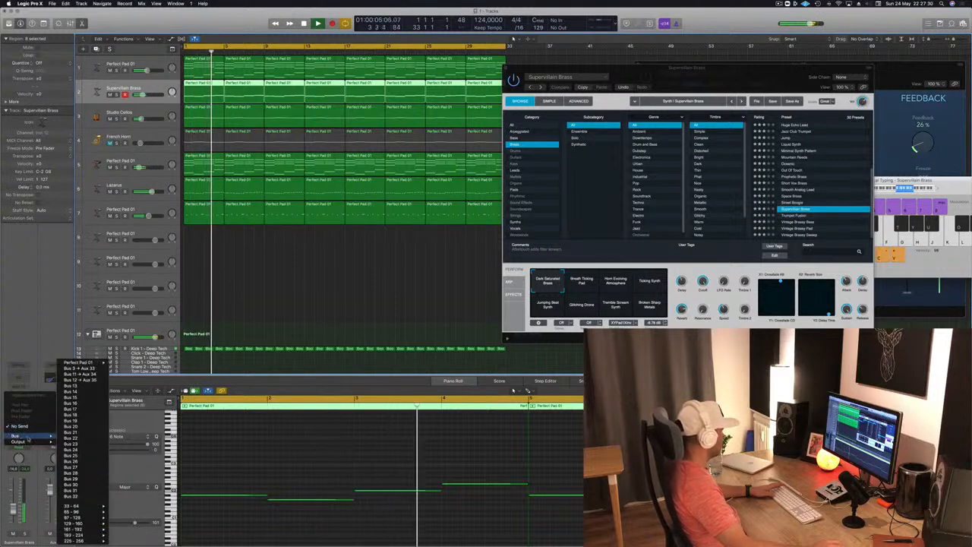
left_click(76, 380)
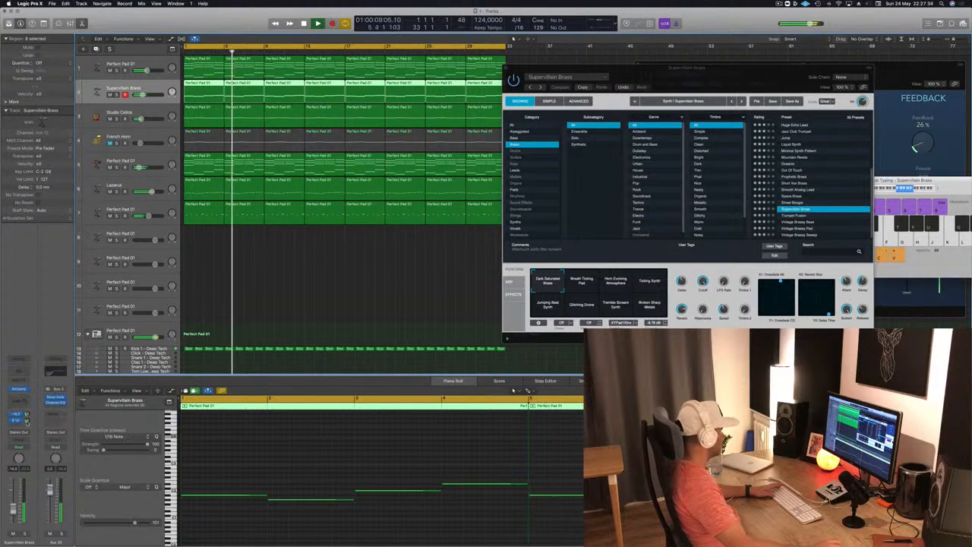
key("Return")
- Try all the Supervillain Brass notes an octave higher and an octave lower, and return them to their original octave
left_click_drag(727, 77, 592, 109)
left_click(336, 455)
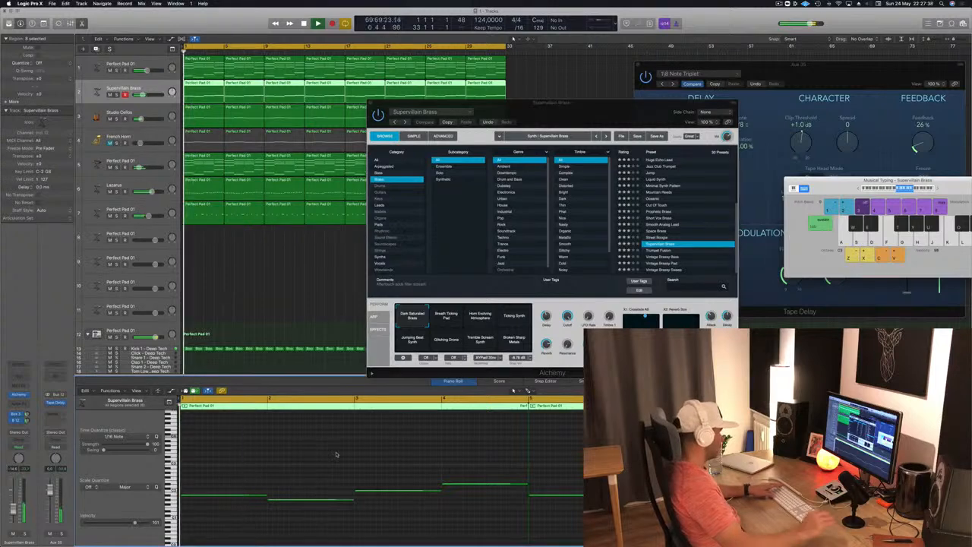
key("super+a")
key("alt+shift+Up")
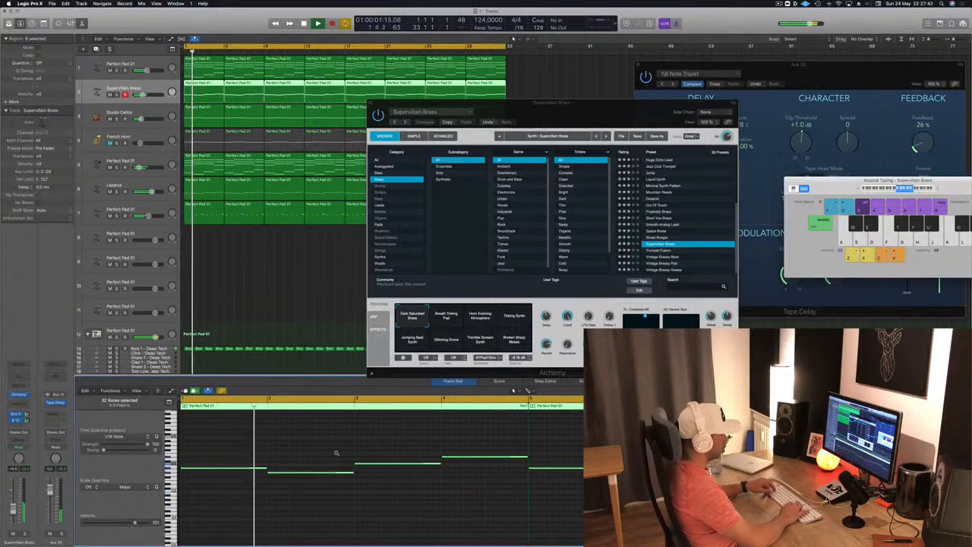
key("alt+shift+Down")
key("alt+shift+Down")
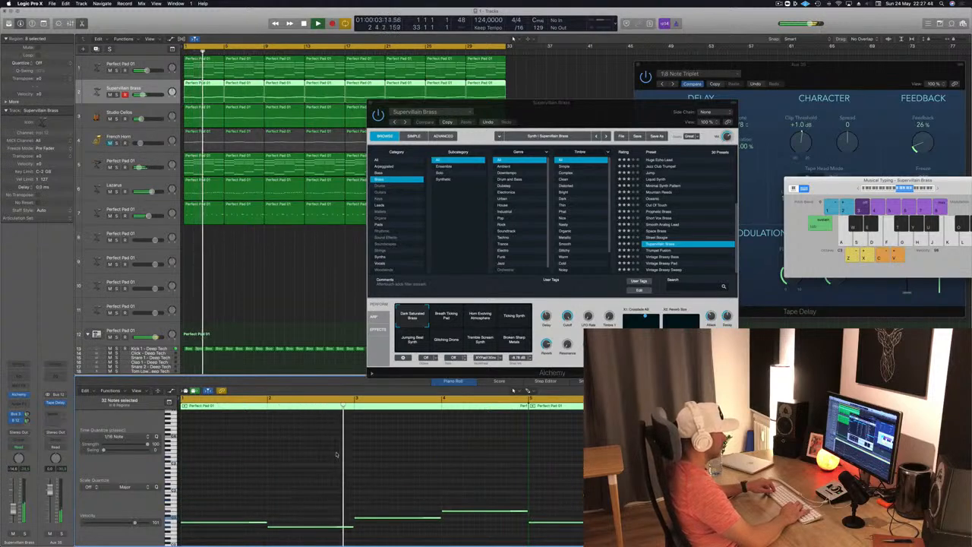
key("alt+shift+Up")
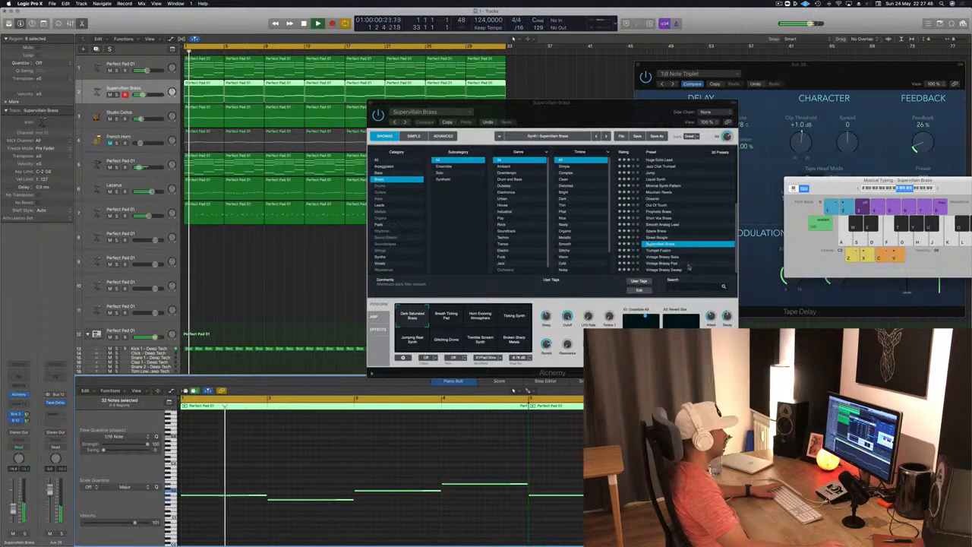
- Adjust the Cutoff and Reverb of the Supervillain Brass sound while replaying the arrangement from bar 1
left_click_drag(569, 317, 567, 339)
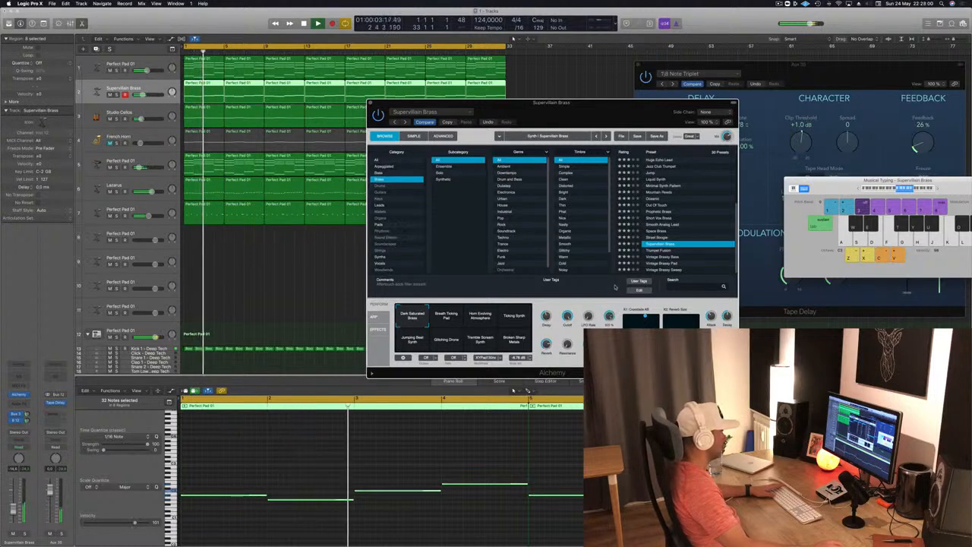
key("Return")
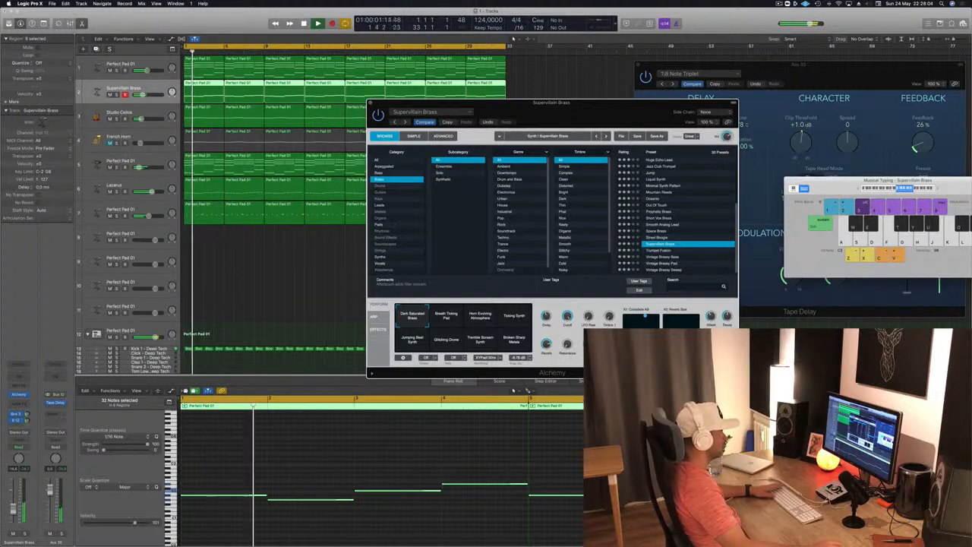
key("Return")
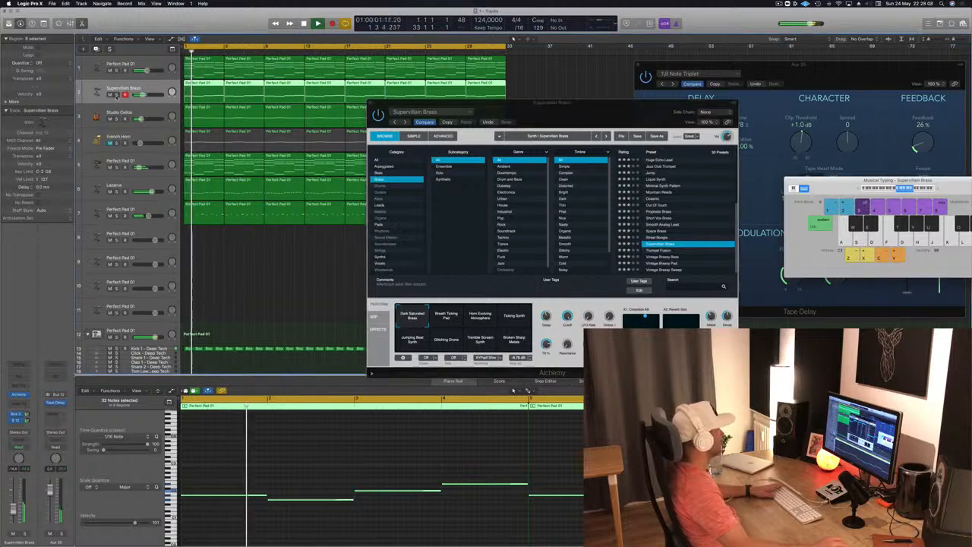
- Solo the Supervillain Brass track and fine-tune its Delay and X/Y pad controls while replaying from bar 1
left_click(117, 95)
left_click_drag(532, 121, 618, 92)
key("Return")
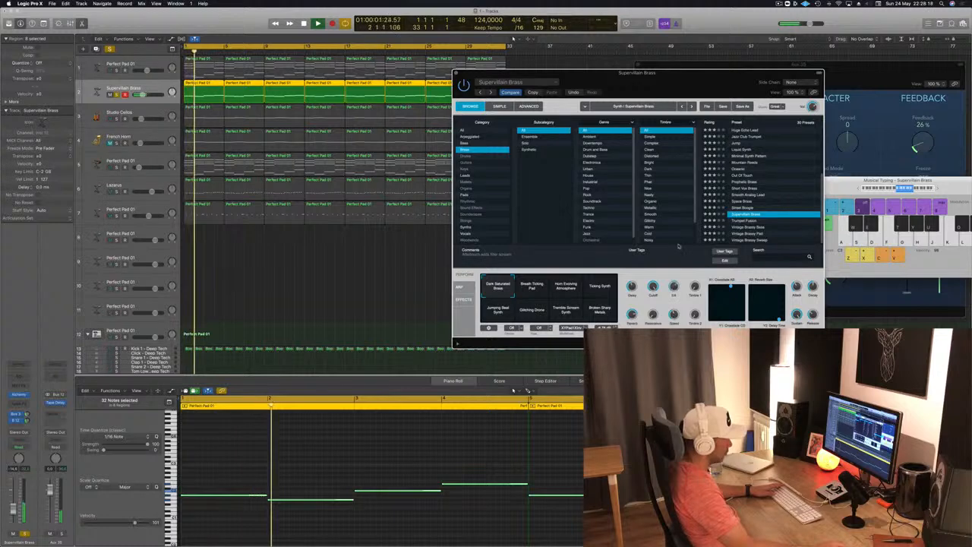
key("space")
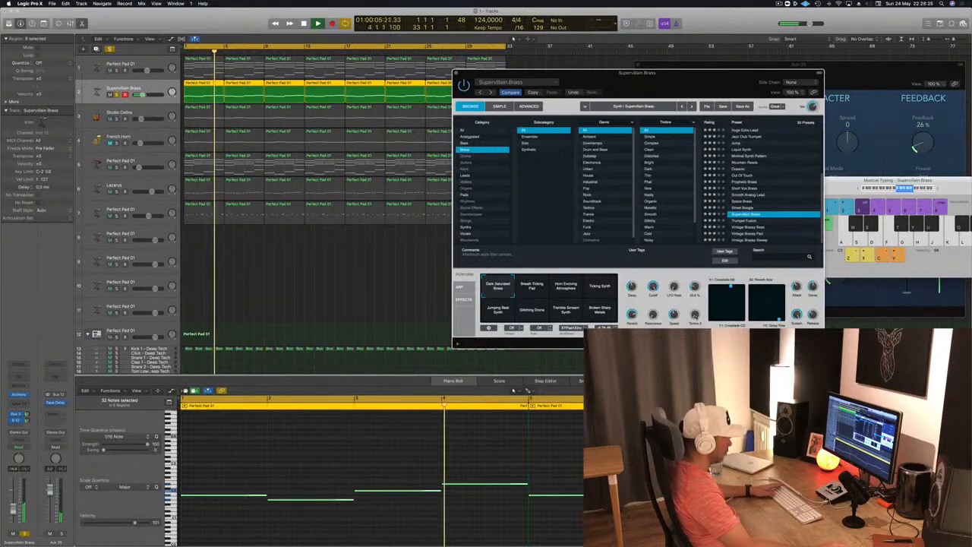
key("Return")
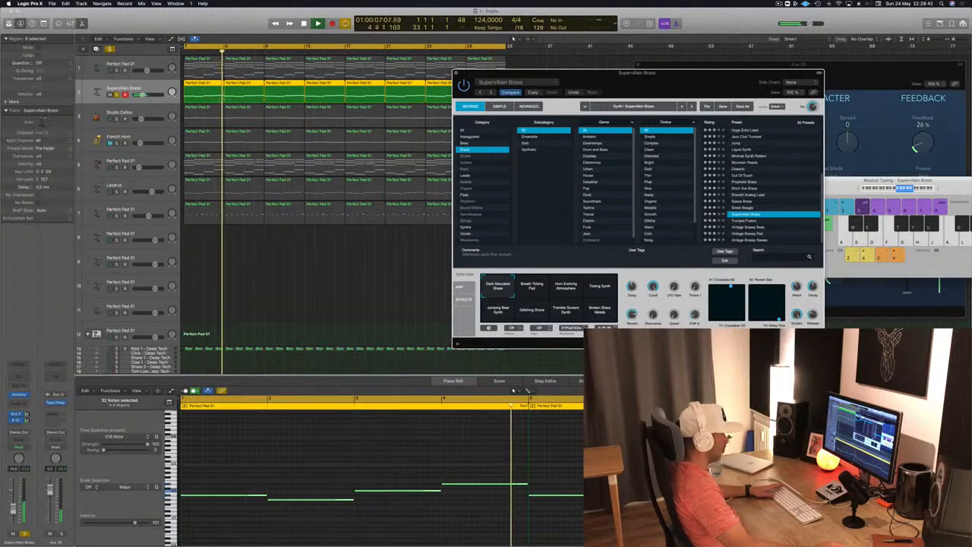
key("Return")
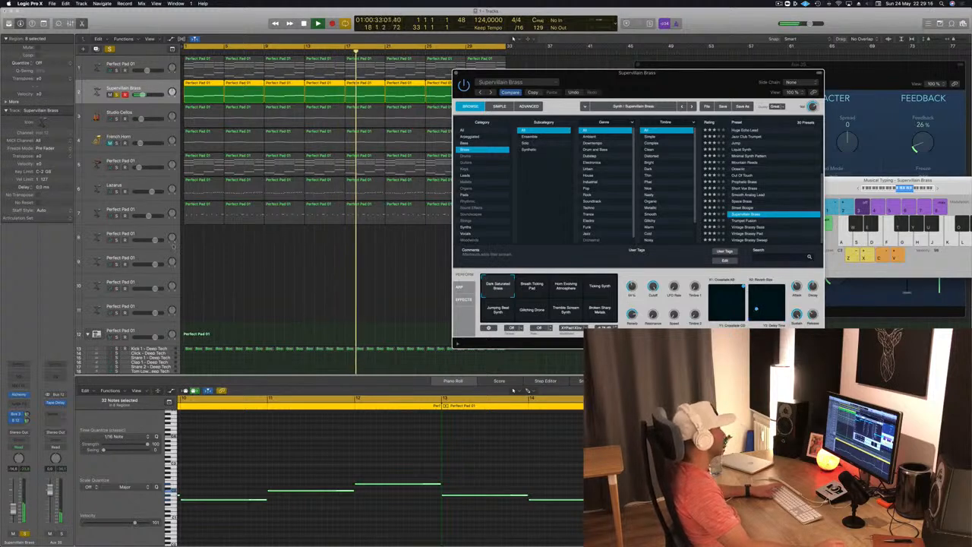
- Unsolo the Supervillain Brass track and raise its volume slightly while replaying all layers from bar 1
key("Return")
key("super+a")
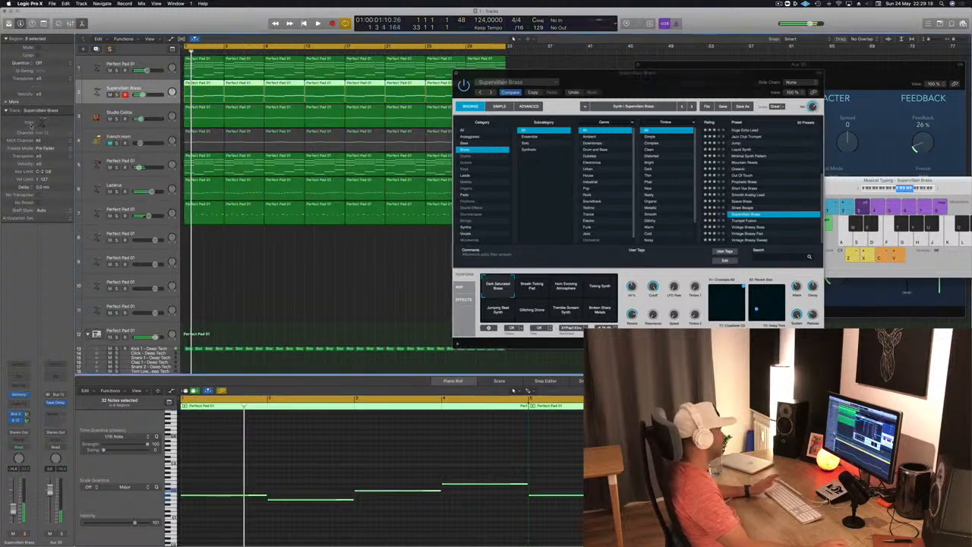
key("space")
left_click_drag(13, 512, 13, 508)
key("Return")
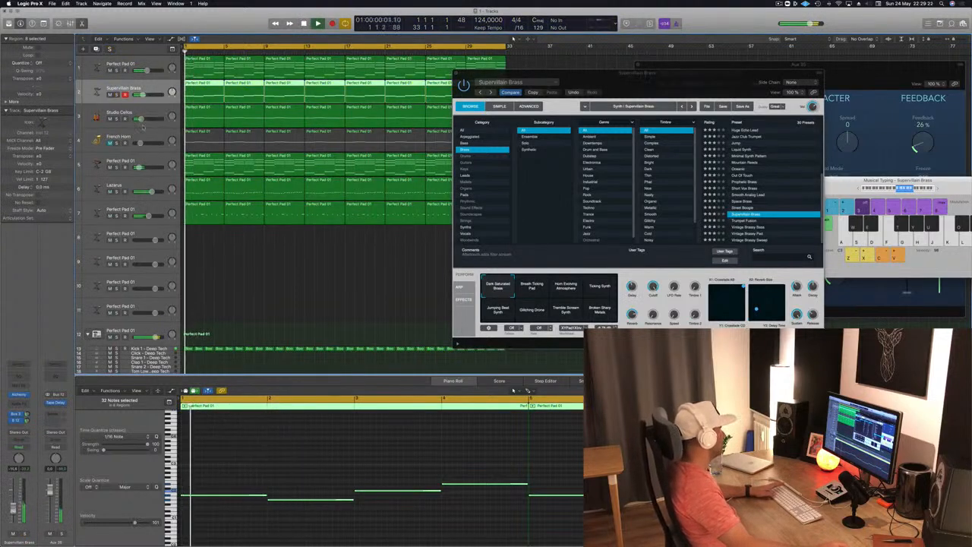
- Mute the Perfect Pad on track 5 in favour of the unmuted French Horn, and lower the horn's volume slightly
left_click(142, 162)
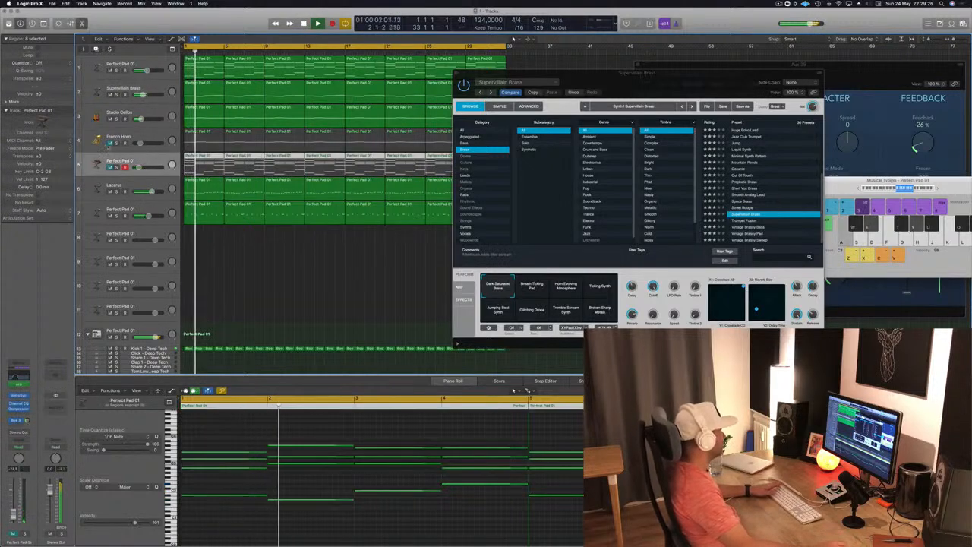
left_click(110, 143)
key("Return")
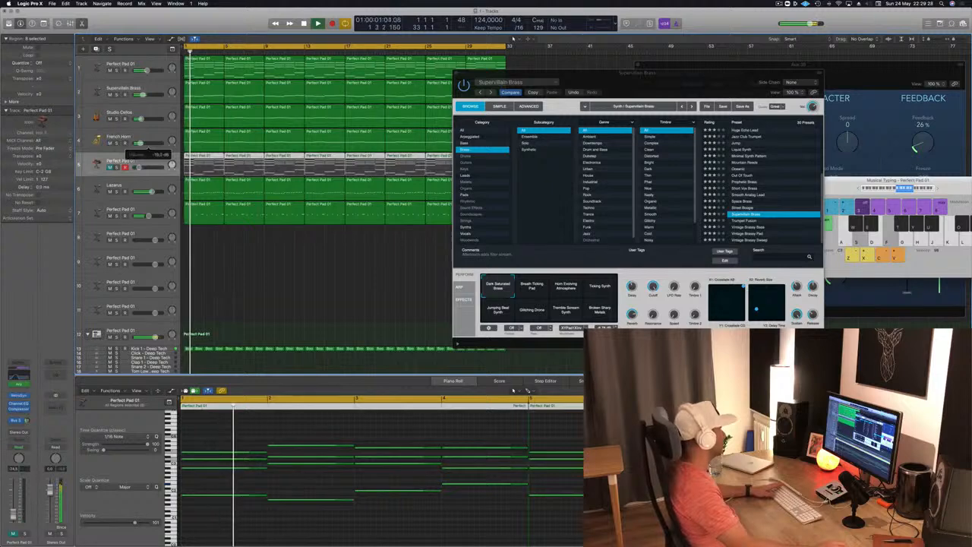
left_click(117, 143)
left_click(117, 143)
left_click_drag(140, 142, 139, 143)
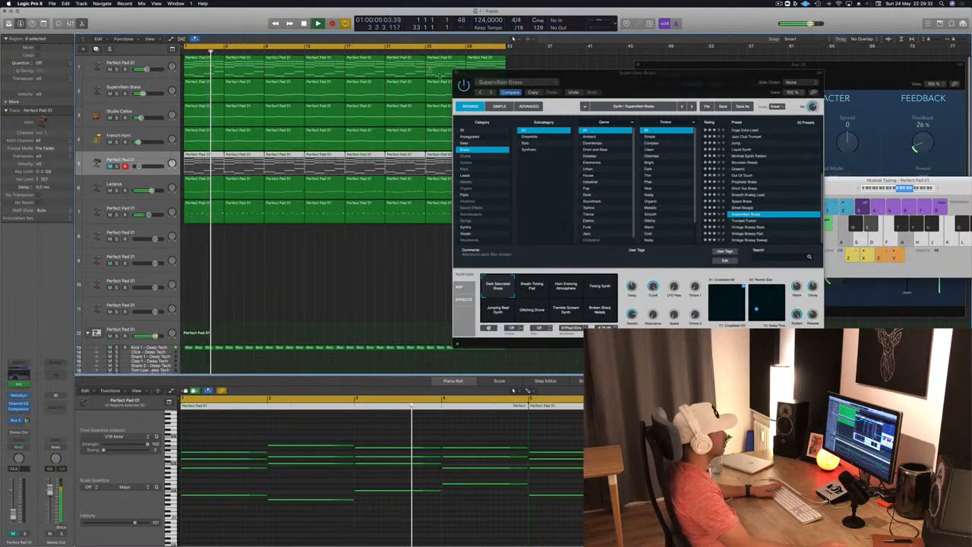
- Close the Supervillain Brass instrument window and mute the Lazarus track while replaying from bar 1
left_click(456, 74)
left_click(259, 285)
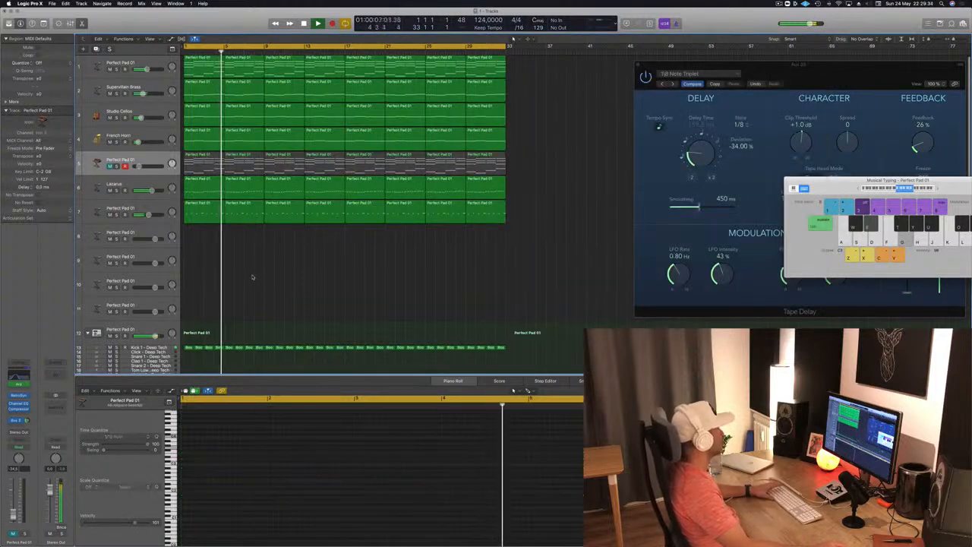
key("Return")
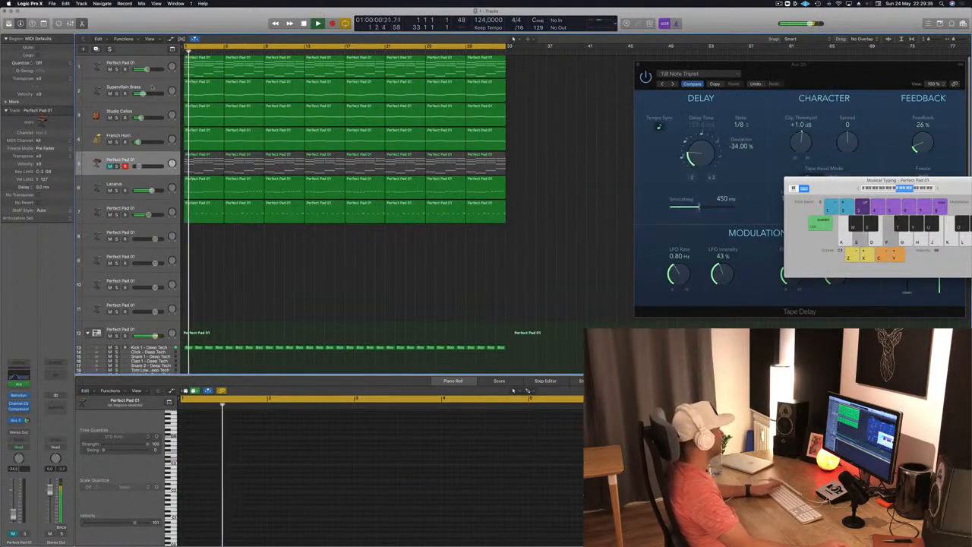
key("space")
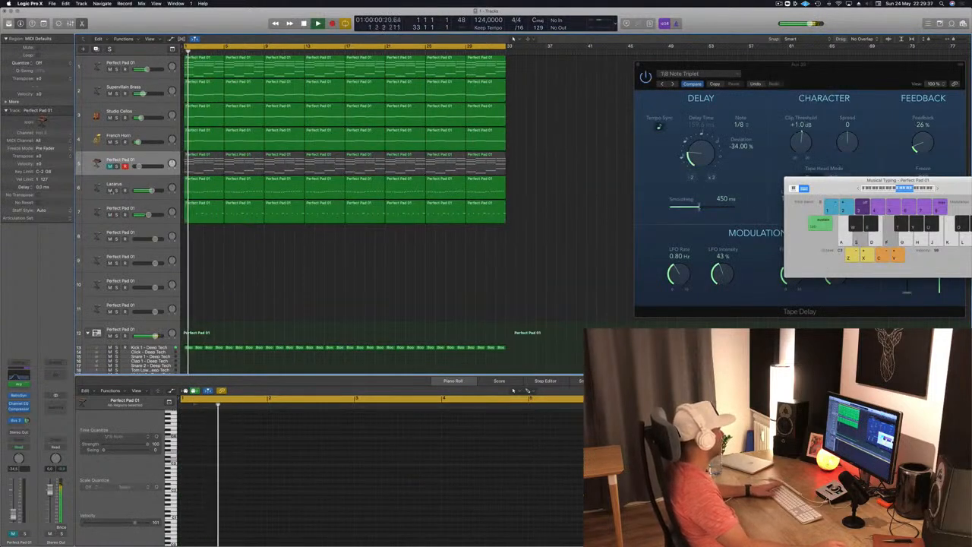
left_click(109, 189)
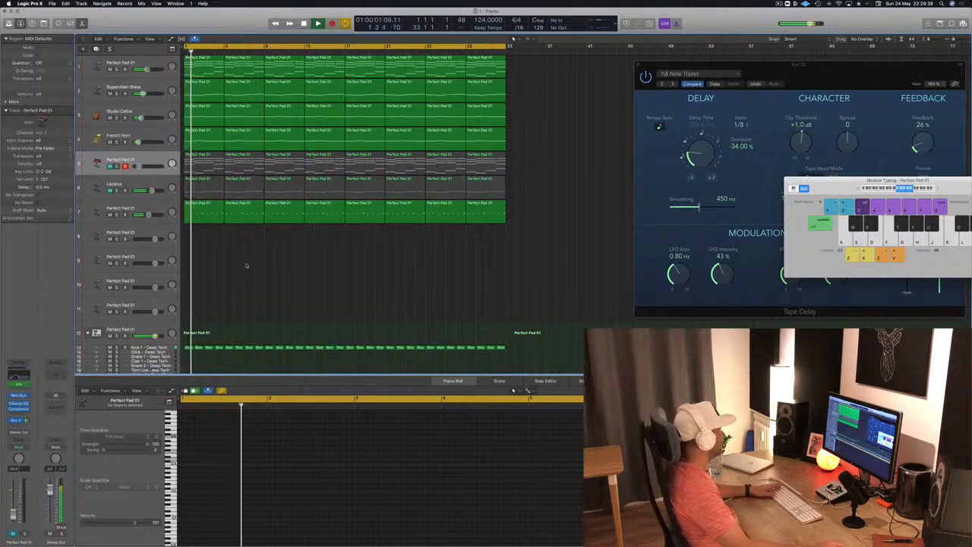
- Select the first region on track 7 and fine-tune that track's volume while replaying from bar 1
key("a")
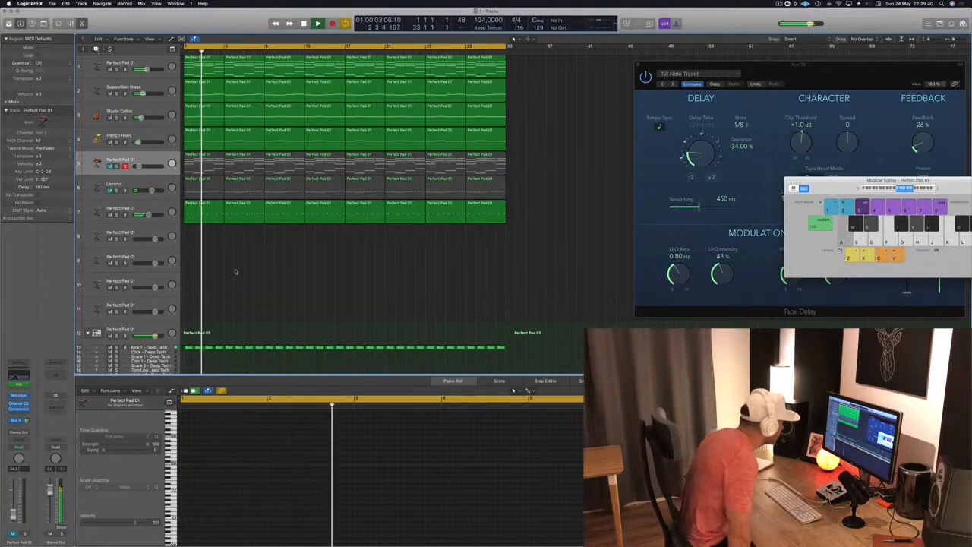
left_click(193, 205)
left_click_drag(149, 215, 149, 216)
key("Return")
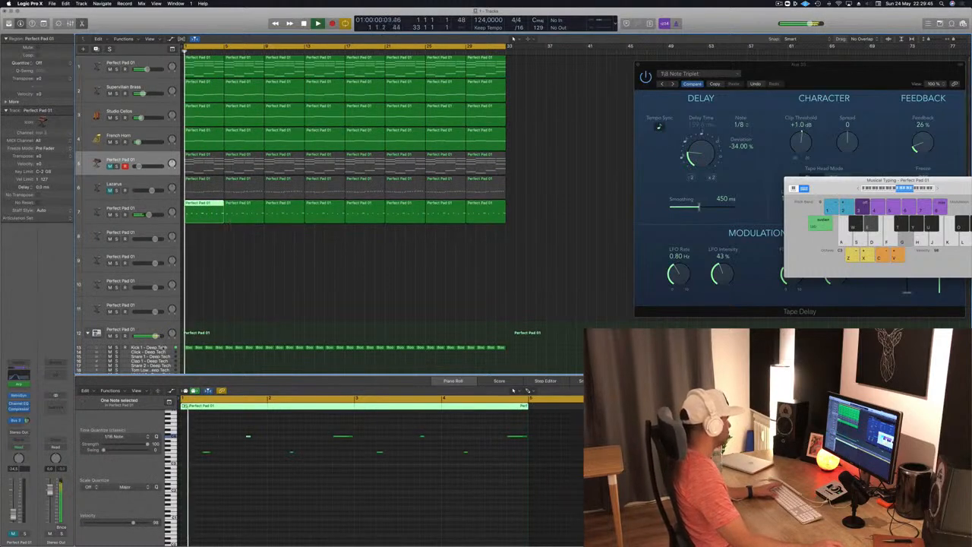
- Compare the mix with the Kick 1 - Deep Tech track muted and unmuted, and adjust the kick's volume
left_click(143, 348)
left_click(110, 348)
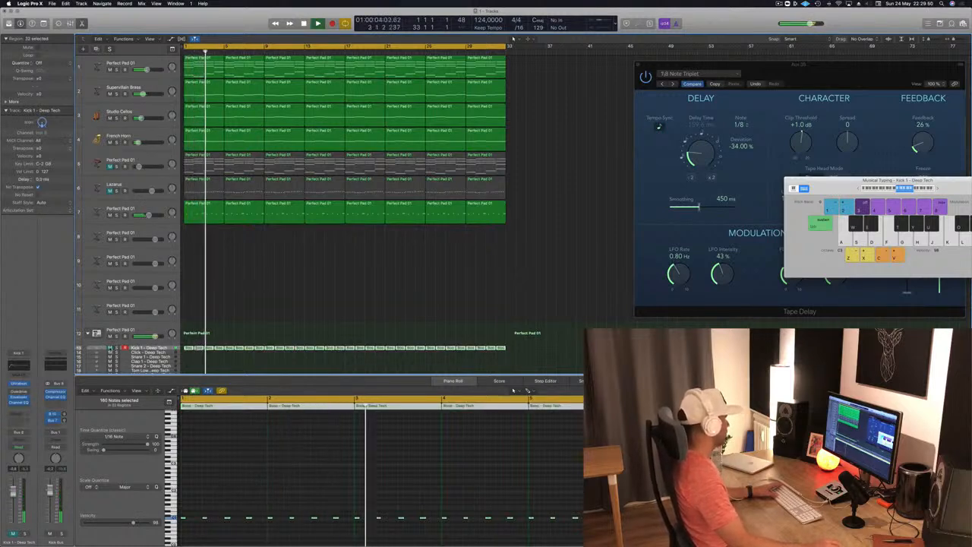
left_click(110, 348)
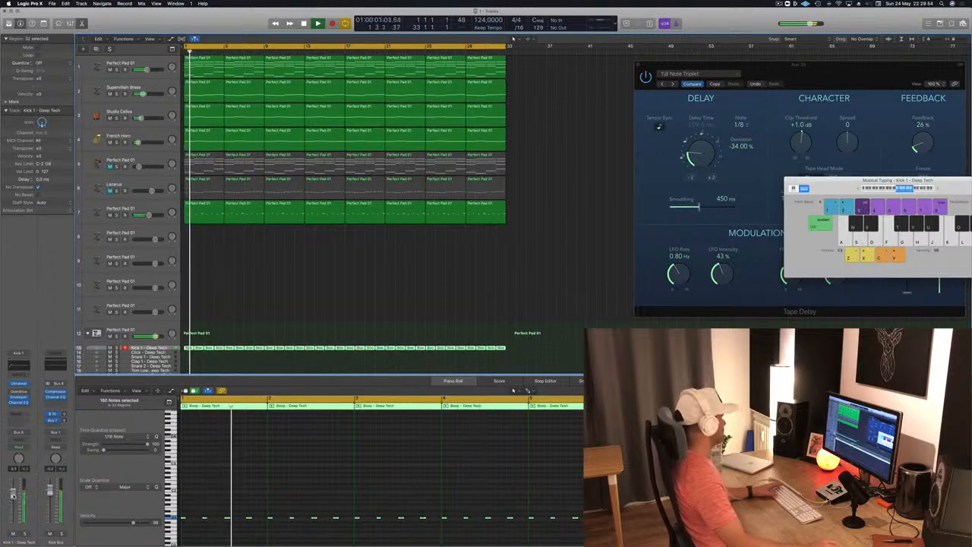
left_click(235, 299)
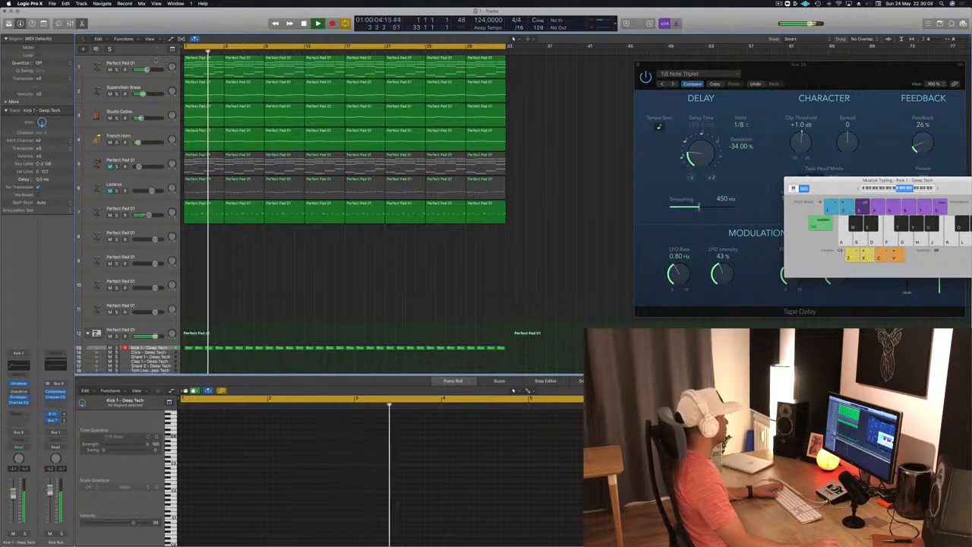
- Compare the mix from bar 1 with the Perfect Pad 01 layer on track 1 muted and unmuted
left_click(130, 64)
key("Return")
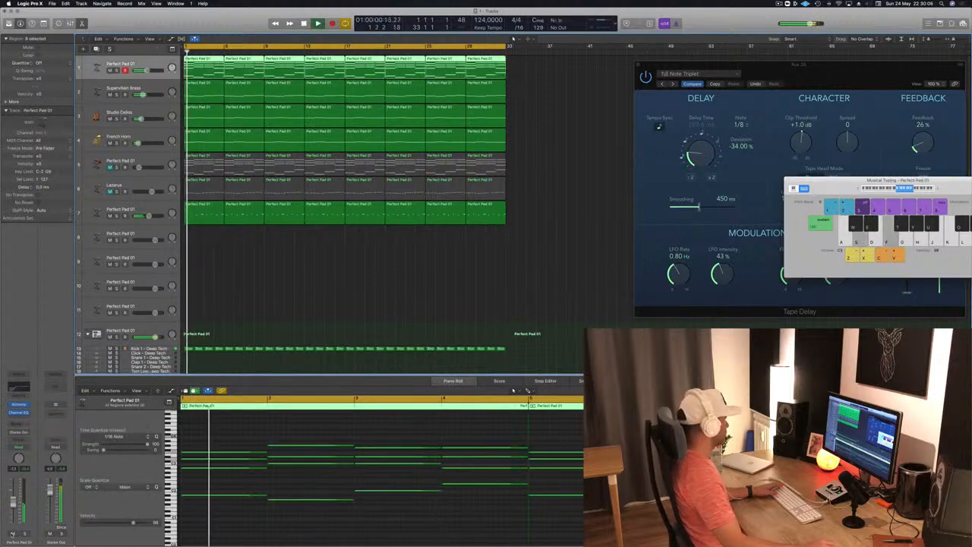
left_click(12, 535)
left_click(12, 535)
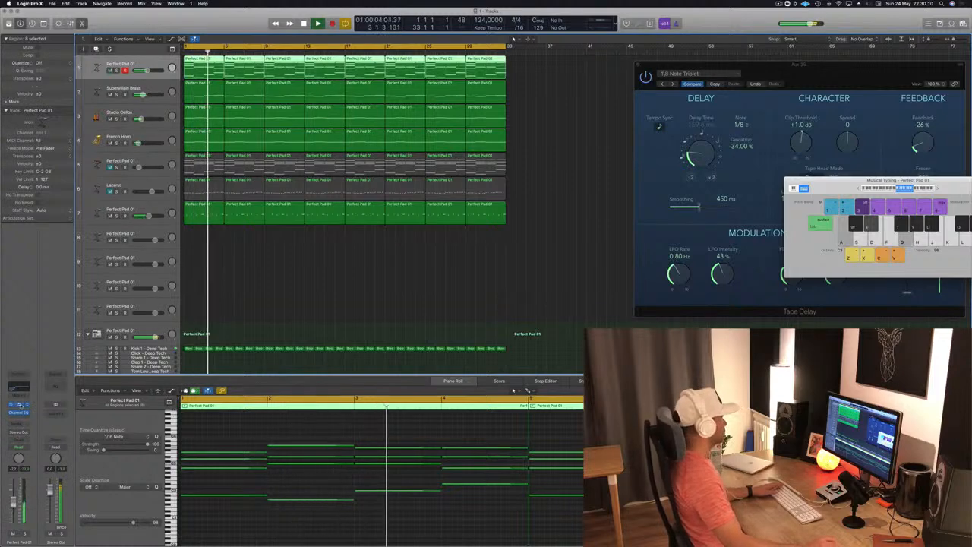
- Adjust the Cutoff of the Perfect Pad 01 sound on track 1 in Alchemy while replaying from bar 1
left_click(19, 411)
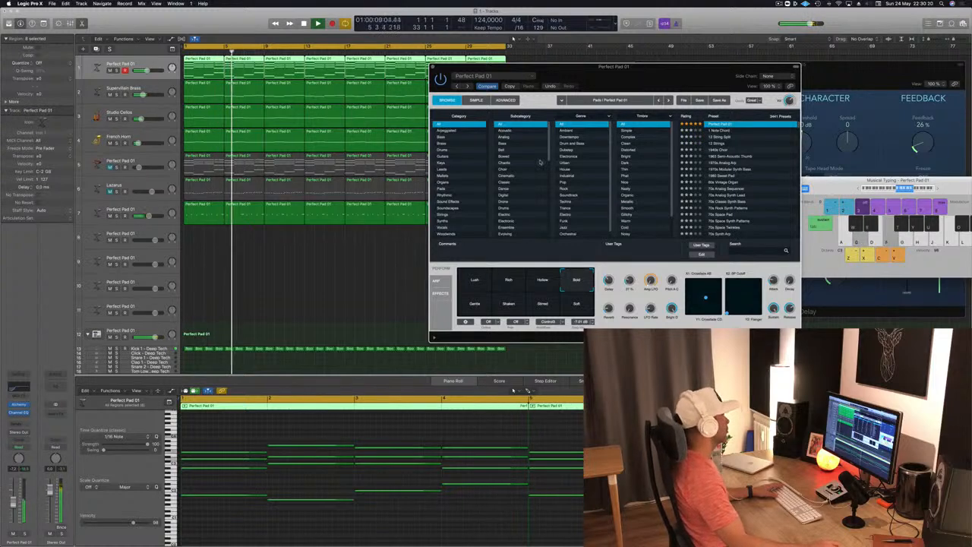
left_click(433, 68)
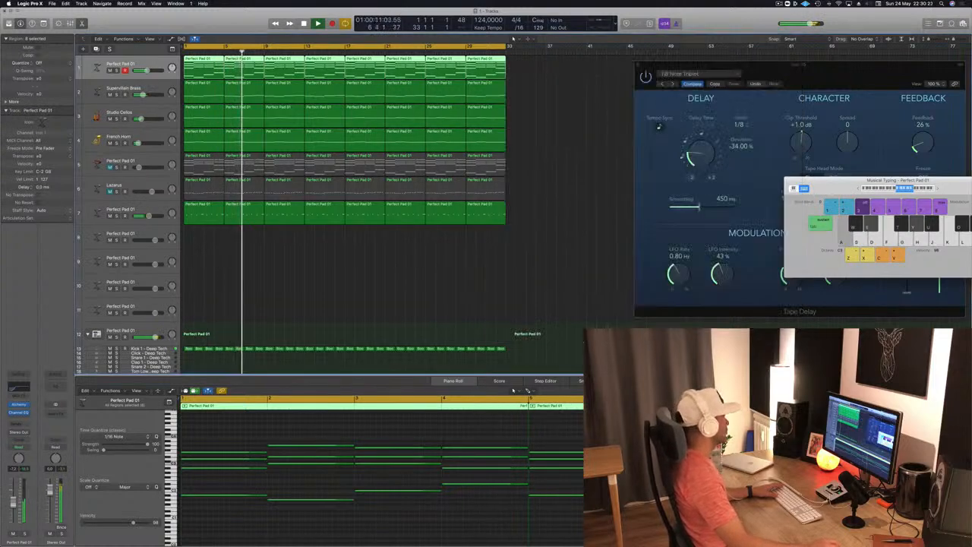
key("Return")
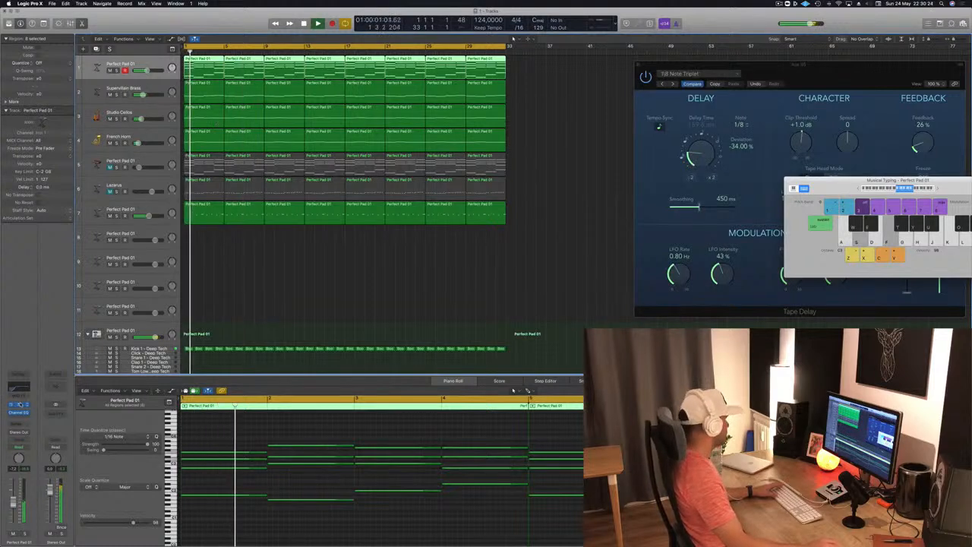
left_click(19, 405)
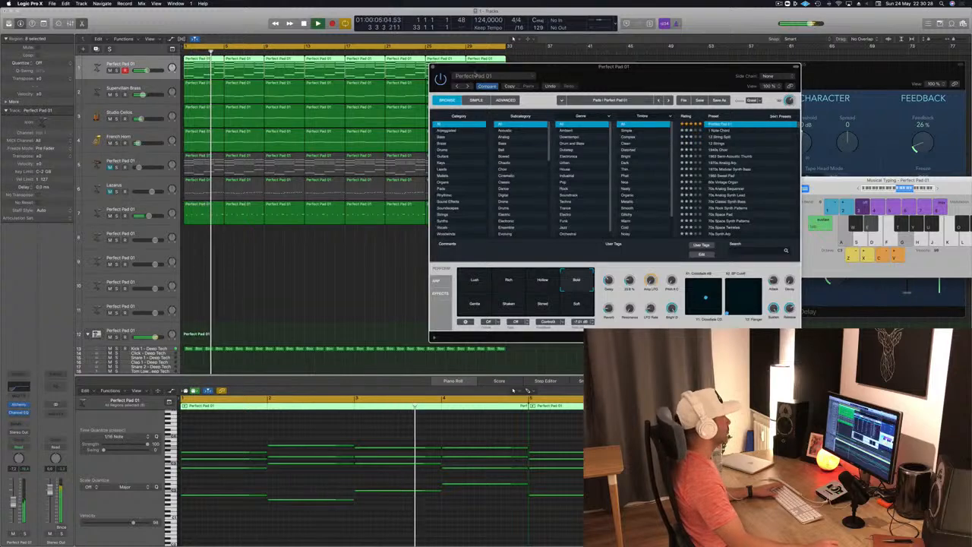
key("Return")
key("super+w")
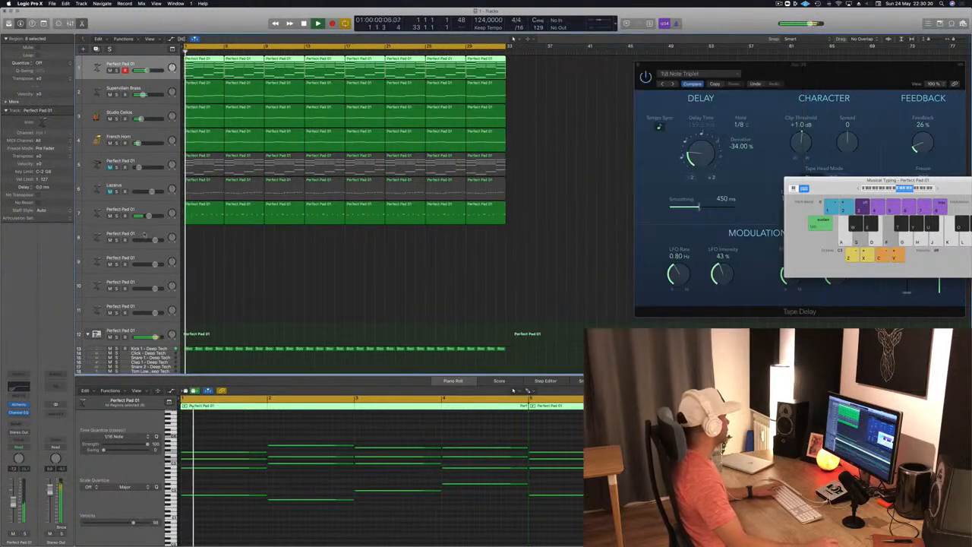
- Duplicate track 7 with its instrument and send settings as a new empty track 8, and replay from bar 1
left_click(146, 234)
key("Return")
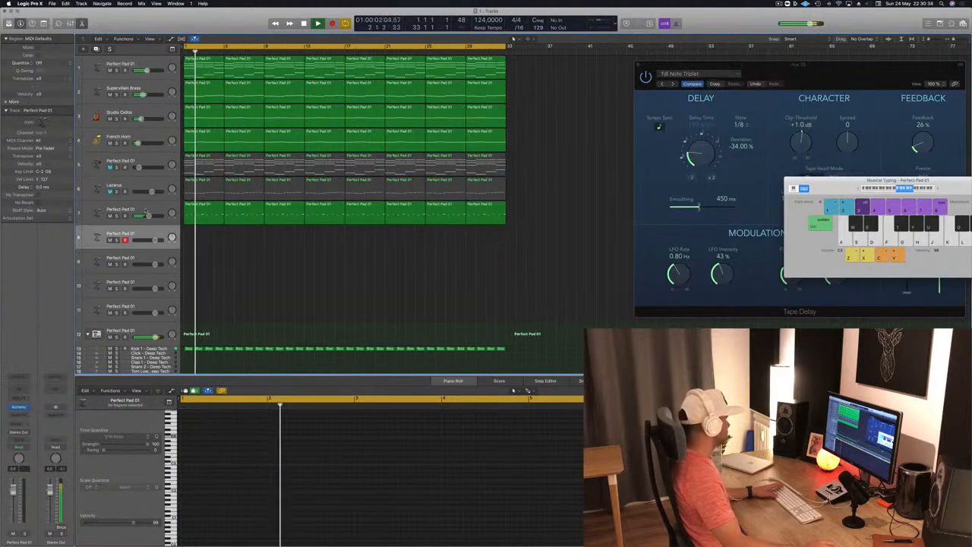
key("Return")
key("Up")
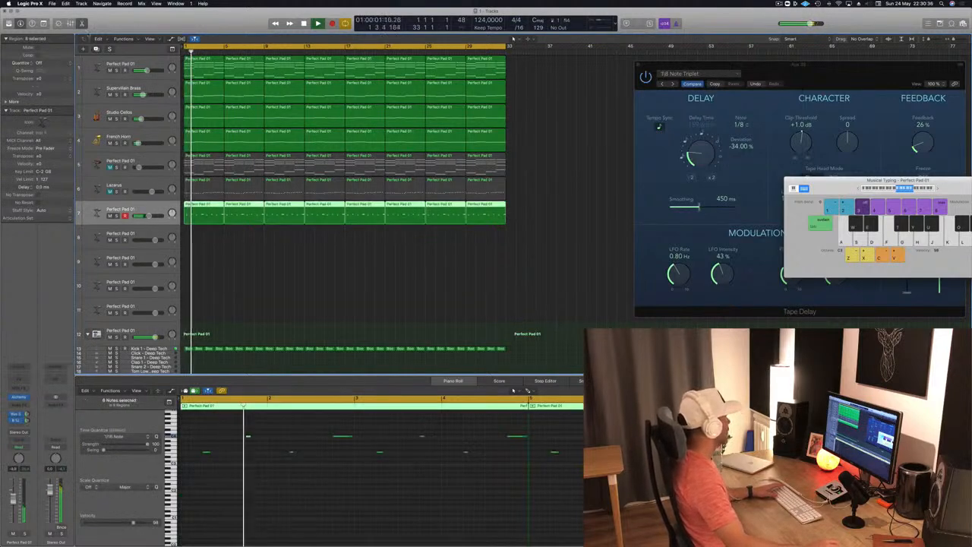
key("super+d")
key("Return")
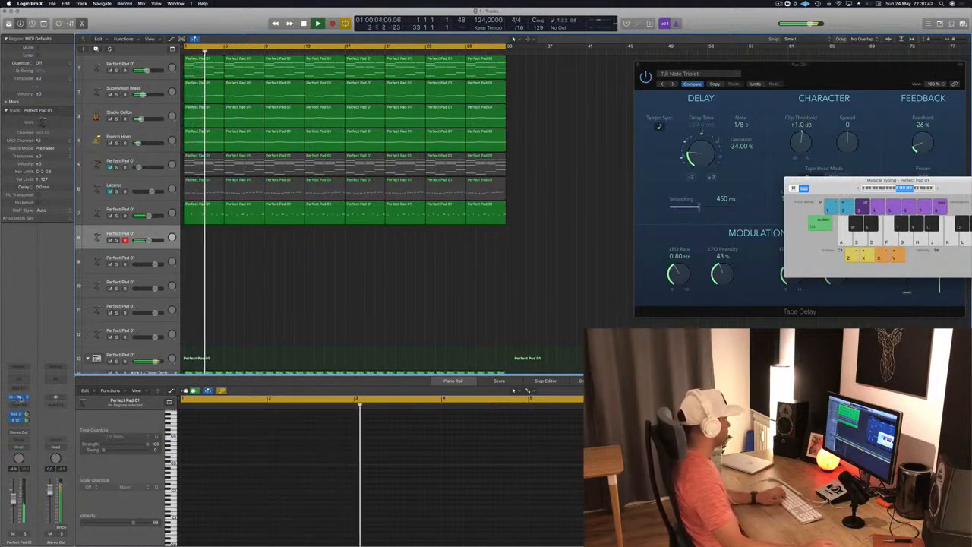
- Load the Deeper Emotion preset in the Alchemy instrument on track 8 and adjust the track's volume
left_click(18, 398)
left_click_drag(217, 15, 493, 56)
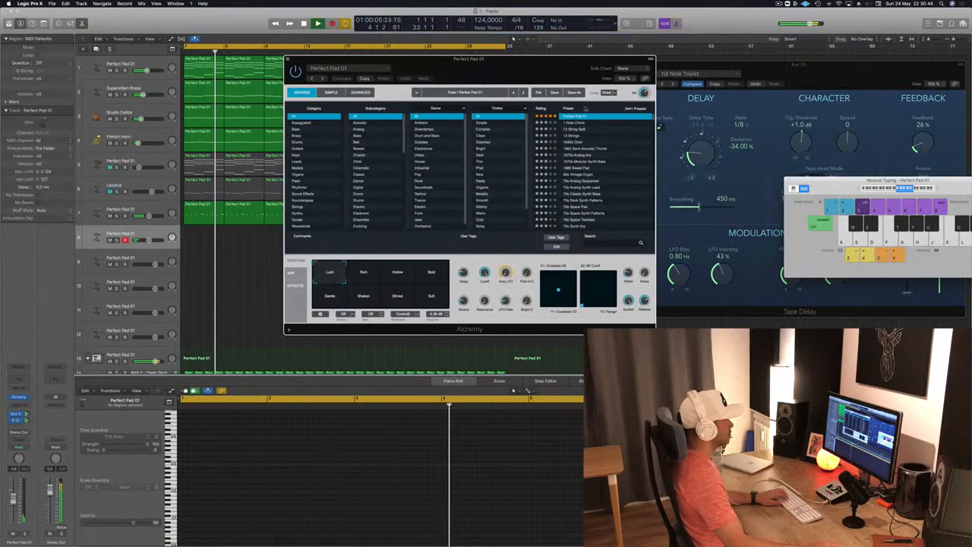
scroll(565, 116, "up", 3)
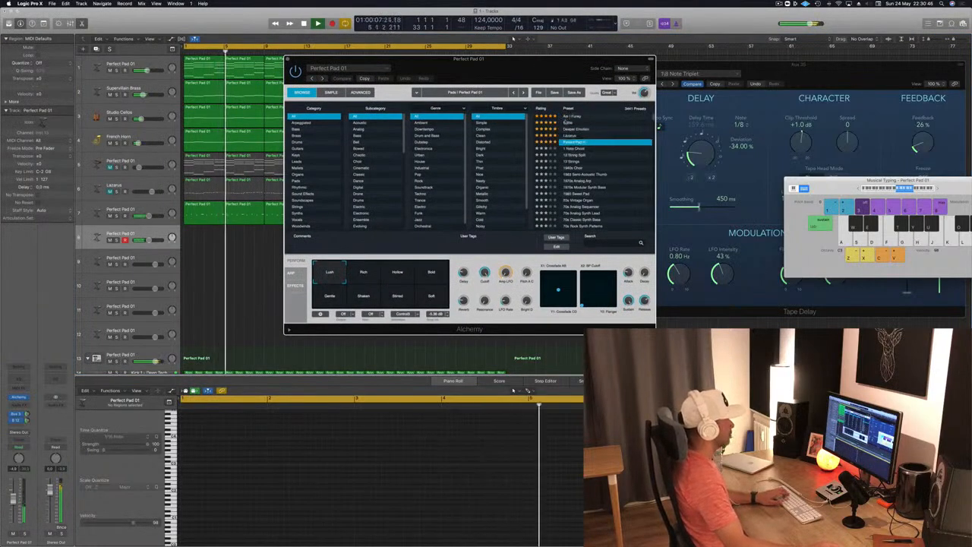
left_click(575, 130)
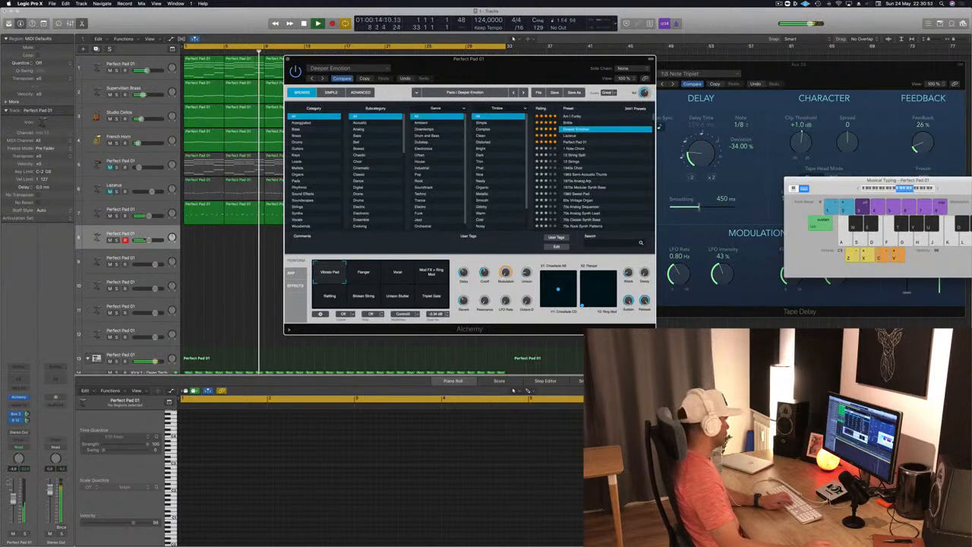
left_click_drag(150, 240, 152, 240)
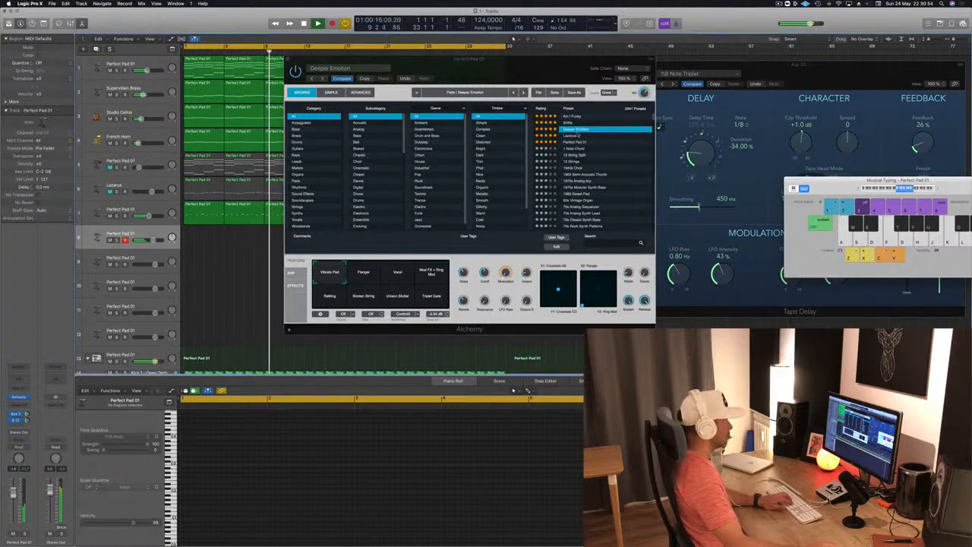
- Audition the Lazarus preset on track 8 with its Solid & Wide and Solid snapshots, and load the 1 Note Chord preset
left_click(571, 135)
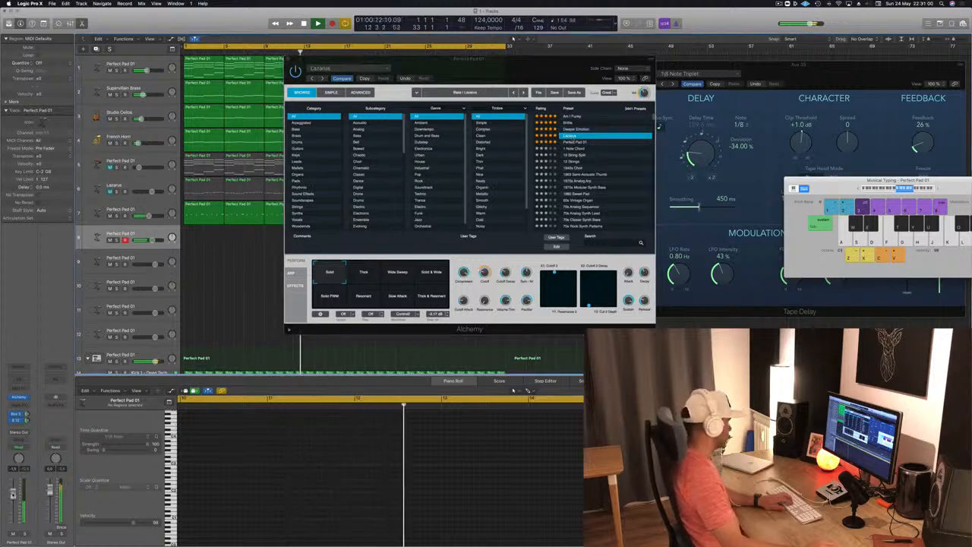
left_click(380, 278)
left_click(439, 277)
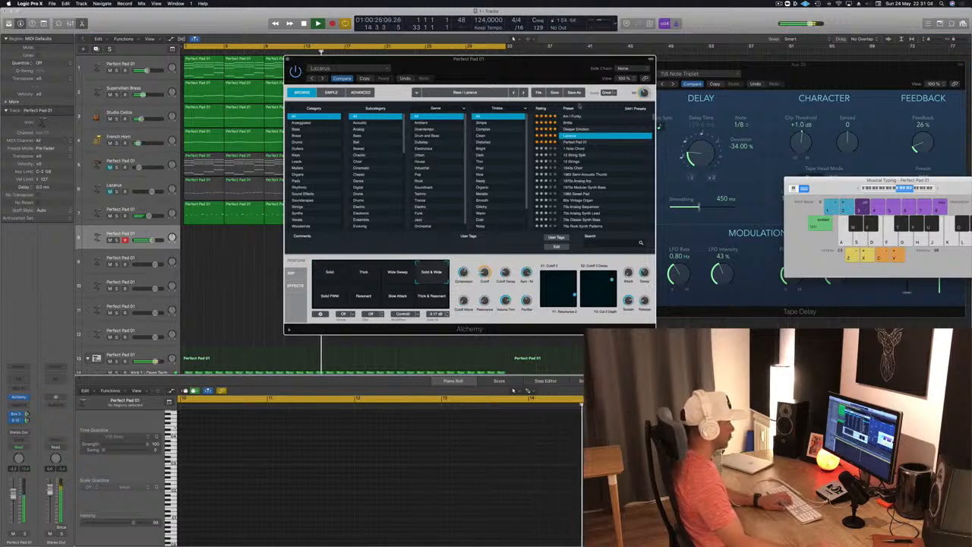
left_click(329, 275)
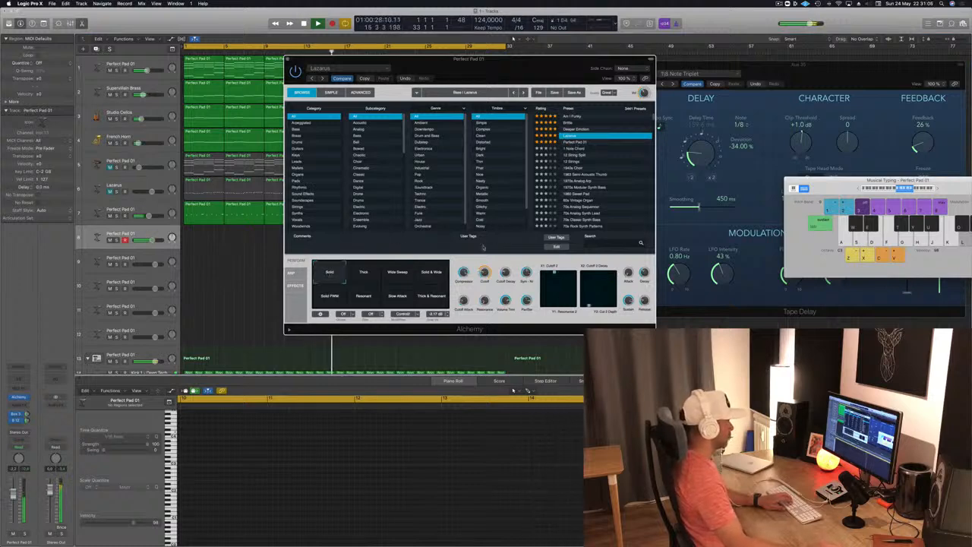
left_click(579, 149)
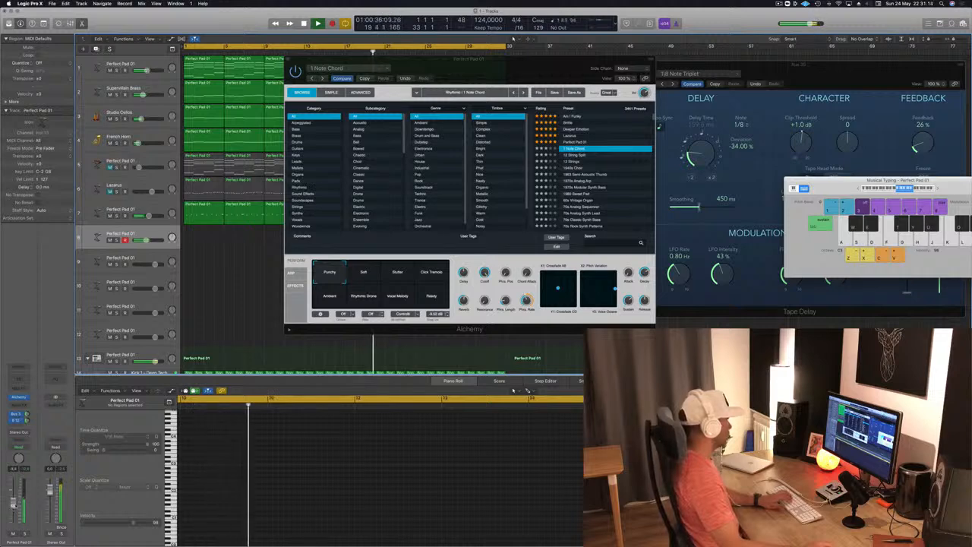
- Copy the first four-bar chord region of track 1 onto track 8 and shorten all its notes to brief stabs, replaying from bar 1
left_click_drag(500, 73, 667, 70)
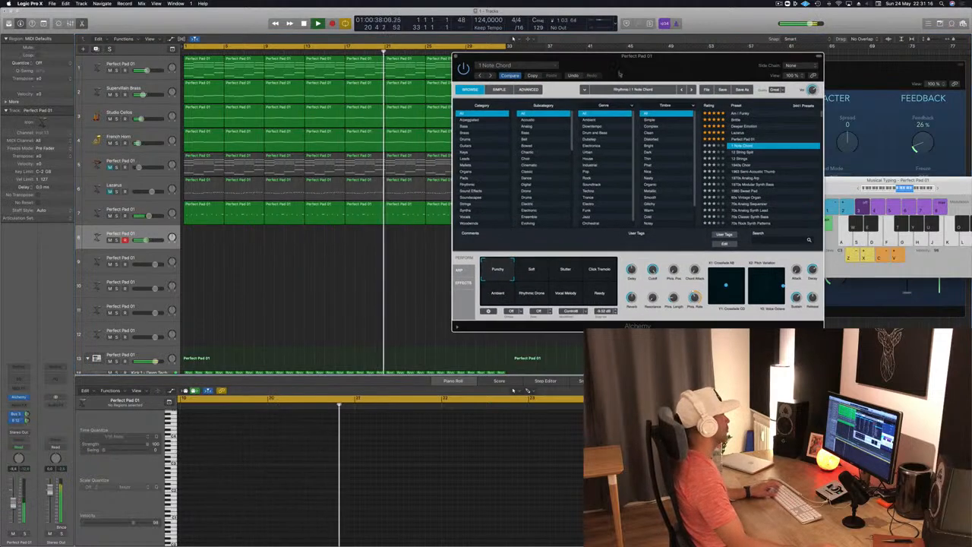
left_click_drag(184, 74, 184, 243)
left_click_drag(223, 413, 462, 539)
left_click_drag(528, 438, 445, 449)
key("space")
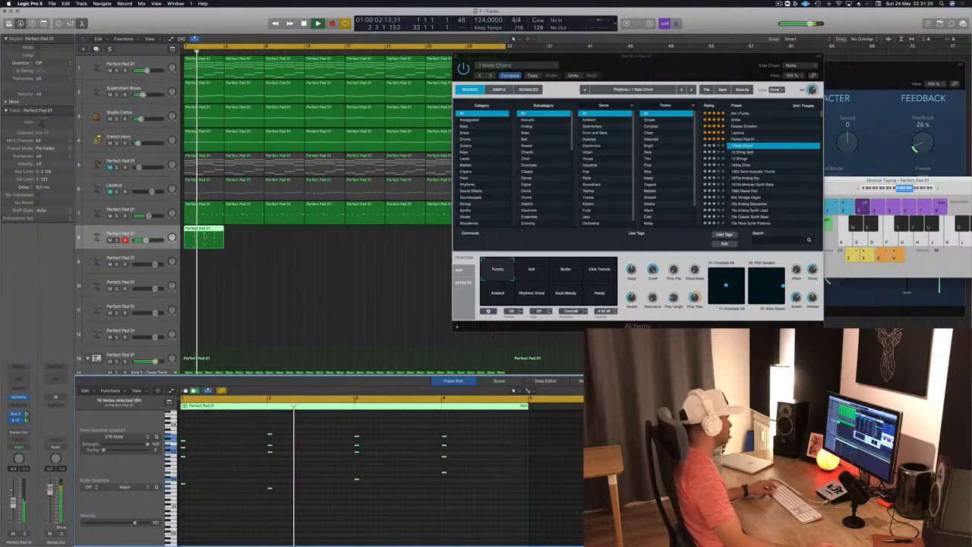
- Repeat the short-chord region along track 8 to fill all 32 bars, and adjust the Supervillain Brass track's volume
left_click_drag(205, 234, 243, 235)
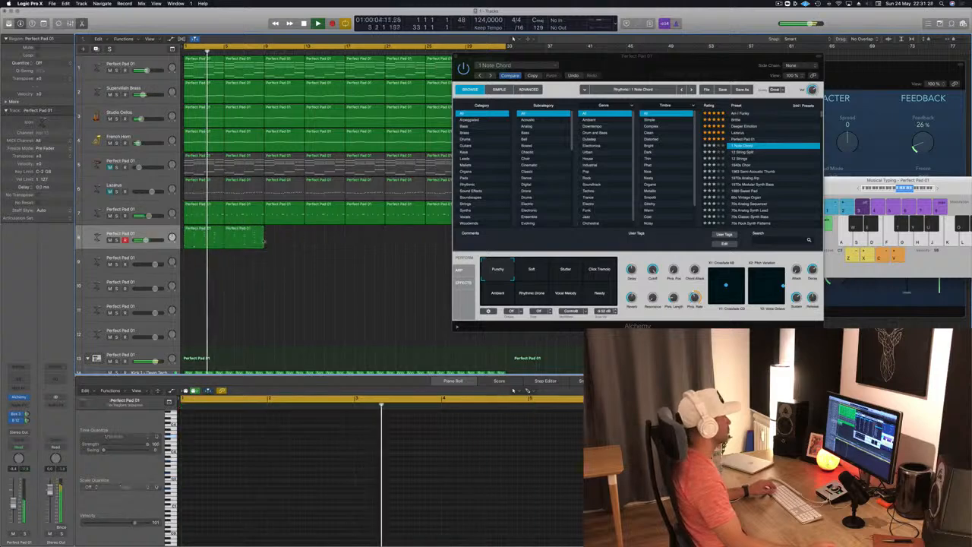
left_click_drag(609, 74, 823, 151)
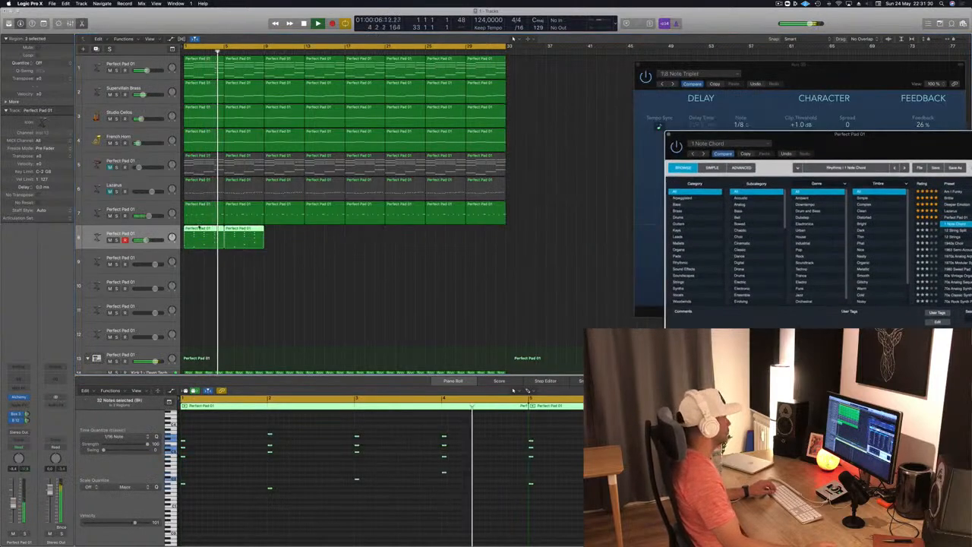
left_click_drag(201, 237, 280, 237)
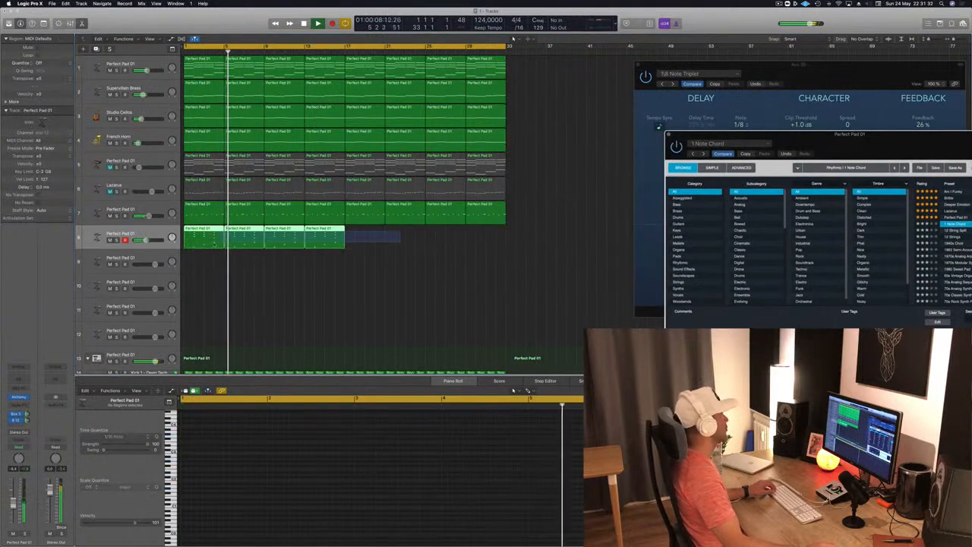
left_click_drag(205, 236, 367, 236)
key("Return")
left_click(147, 99)
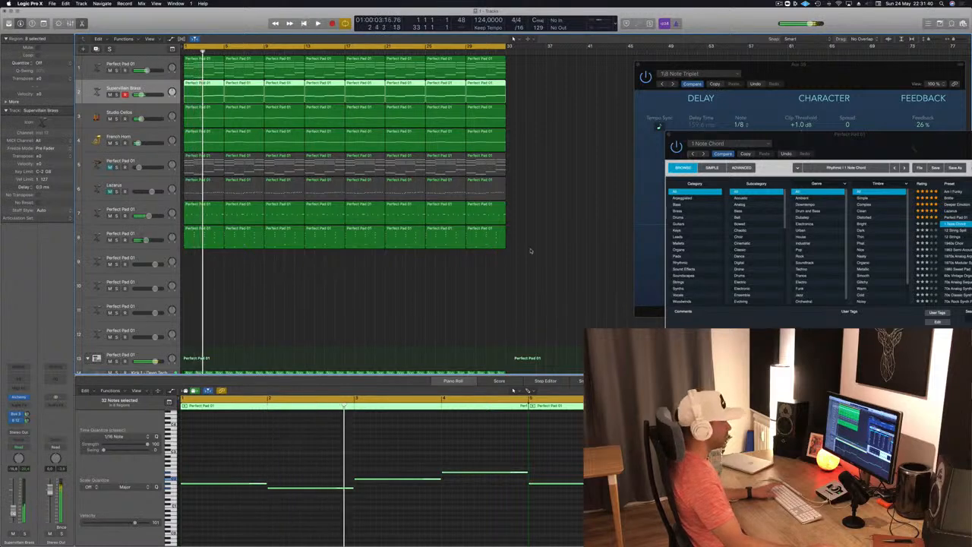
- Filter the track 8 Alchemy presets to the Keys category and load the Adding preset
left_click_drag(829, 145, 530, 203)
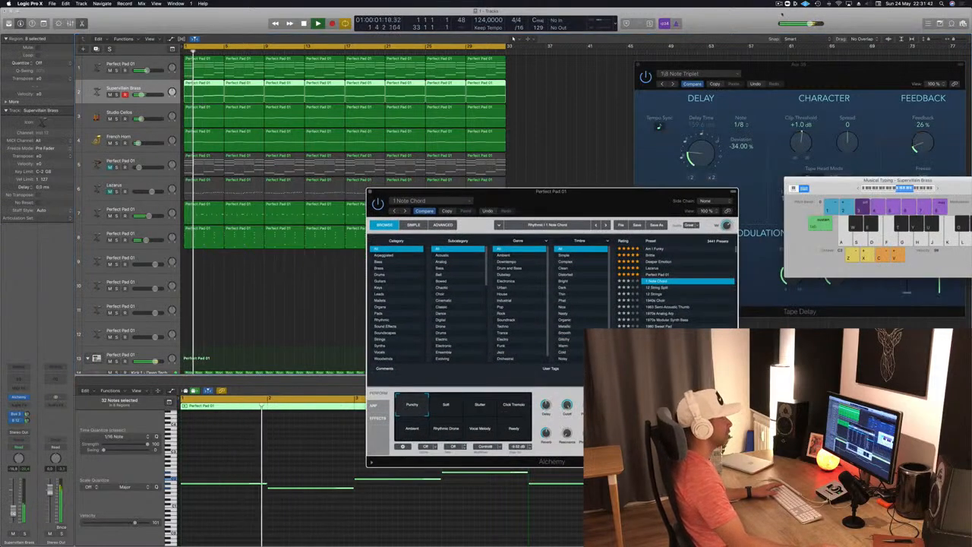
left_click_drag(583, 195, 576, 76)
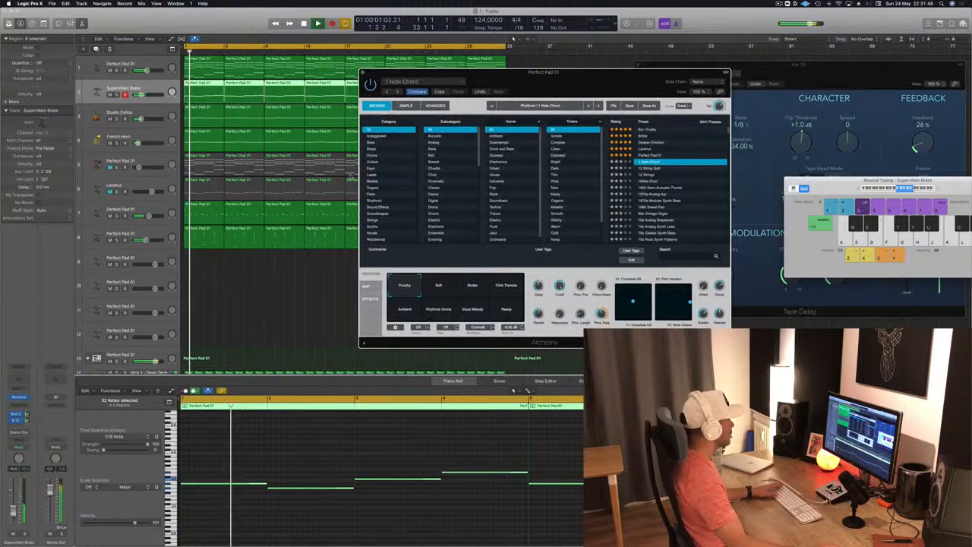
left_click(372, 169)
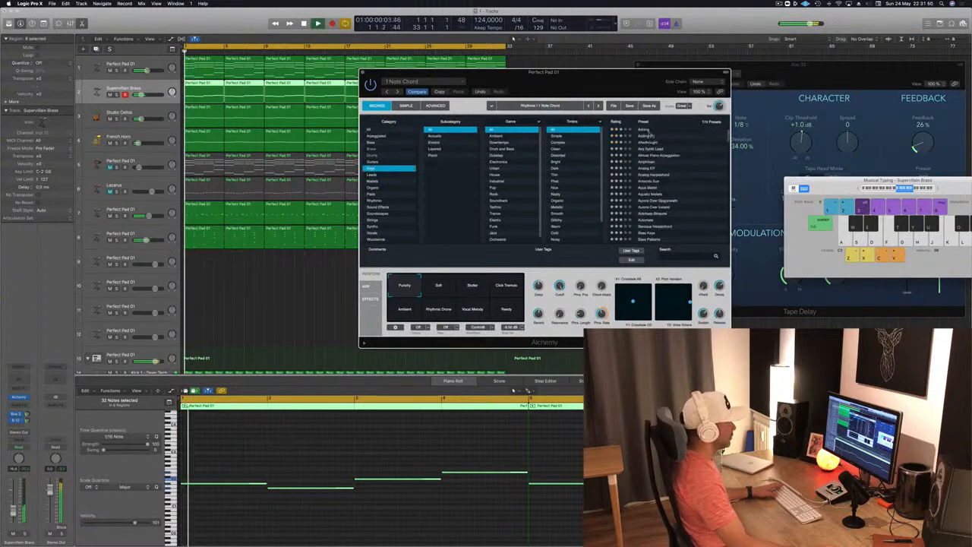
left_click(647, 132)
left_click_drag(579, 87, 547, 119)
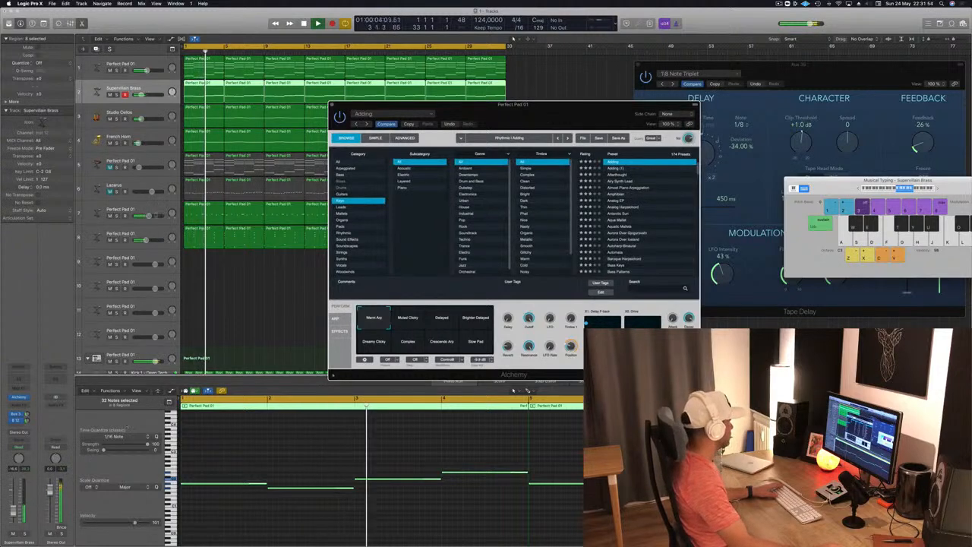
- Try the Afterthought preset on track 8, load Airy Synth Lead instead, and adjust the track's volume
left_click(154, 238)
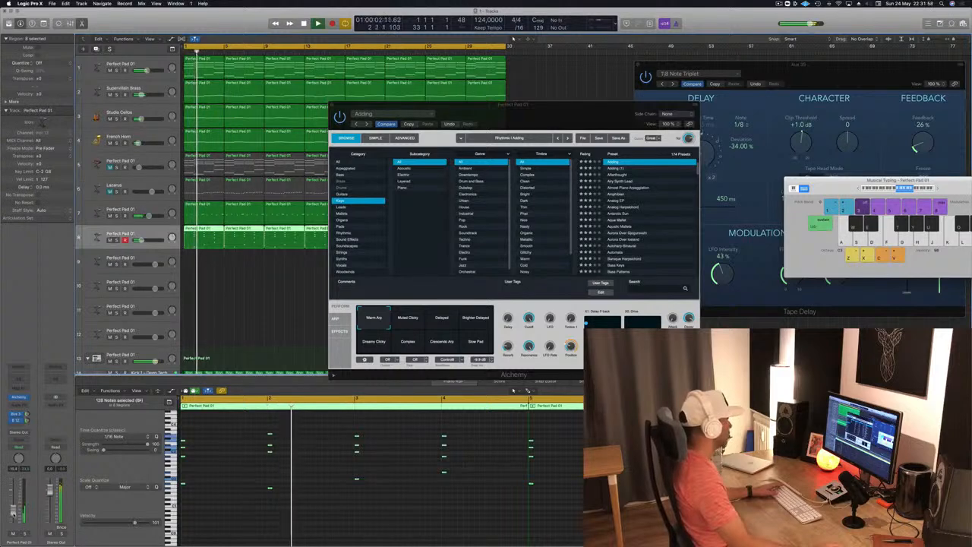
left_click(619, 175)
left_click(619, 175)
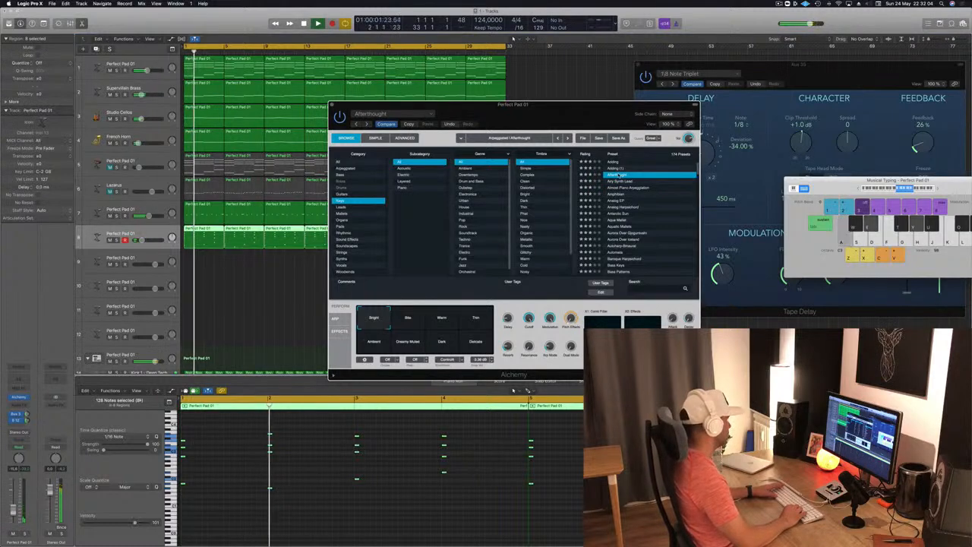
key("Down")
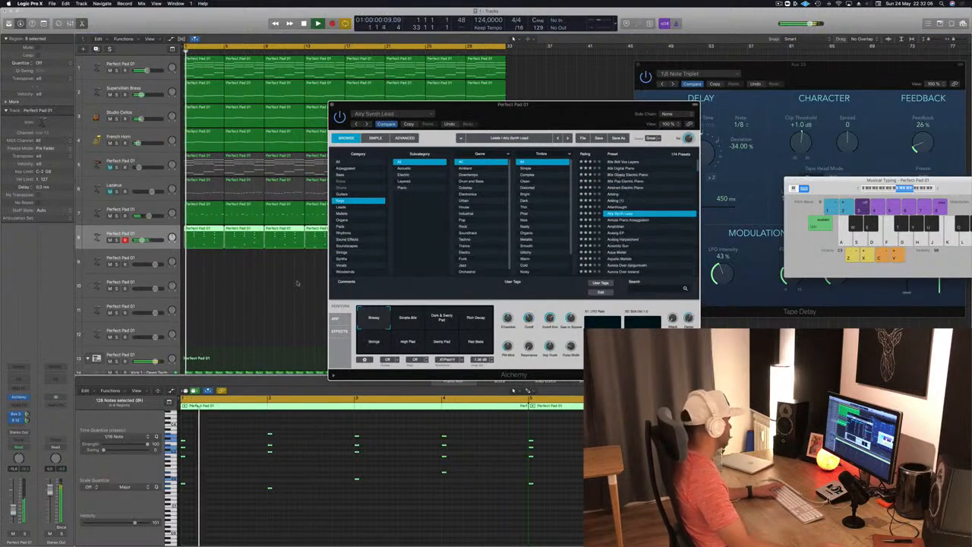
left_click(13, 512)
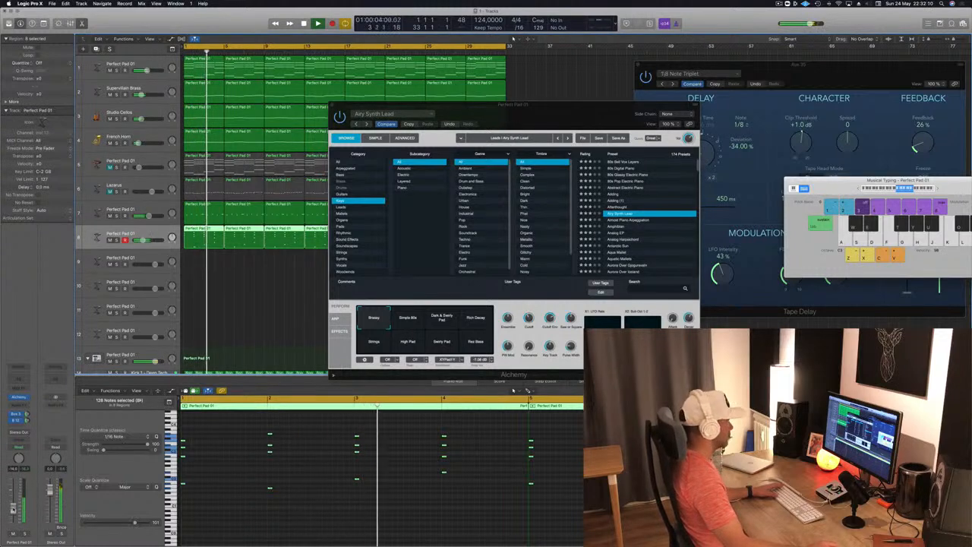
- Audition the Airy Synth Lead snapshots from Simple 80s through the pad, decay, strings and bass variants, ending on the first snapshot
left_click_drag(399, 320, 517, 278)
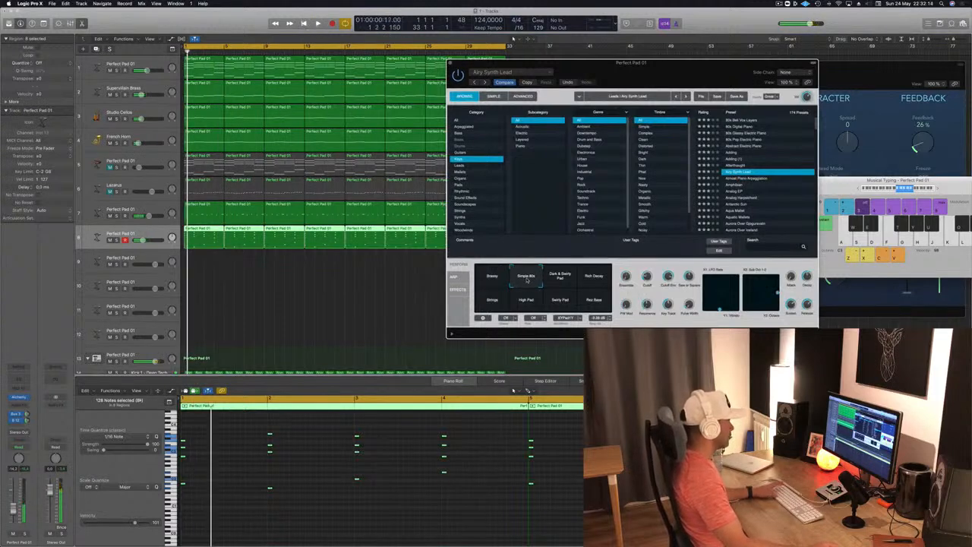
left_click(558, 278)
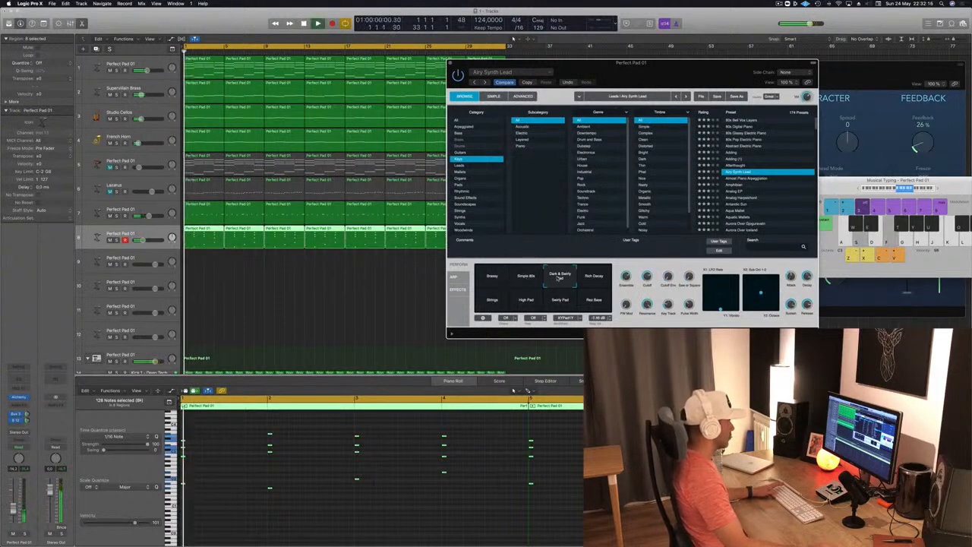
left_click(595, 278)
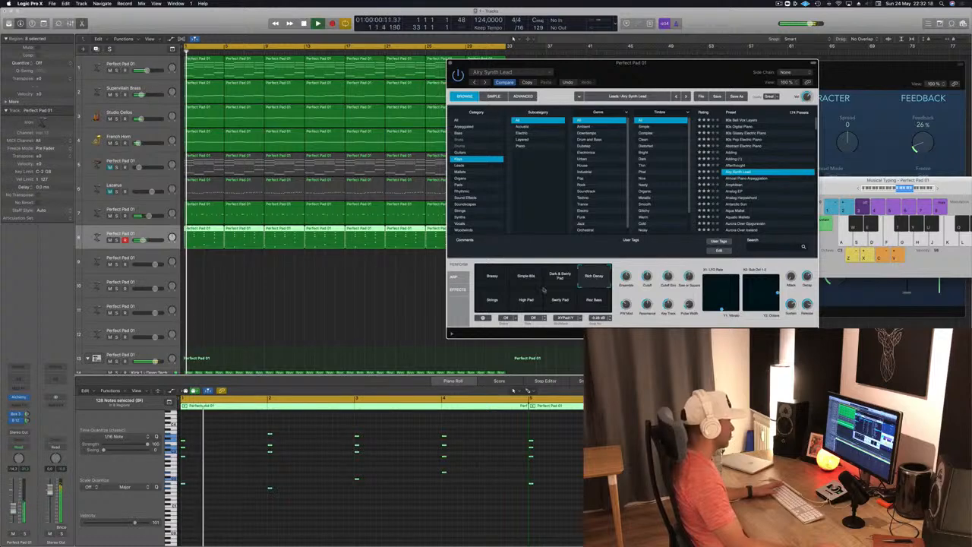
left_click(491, 301)
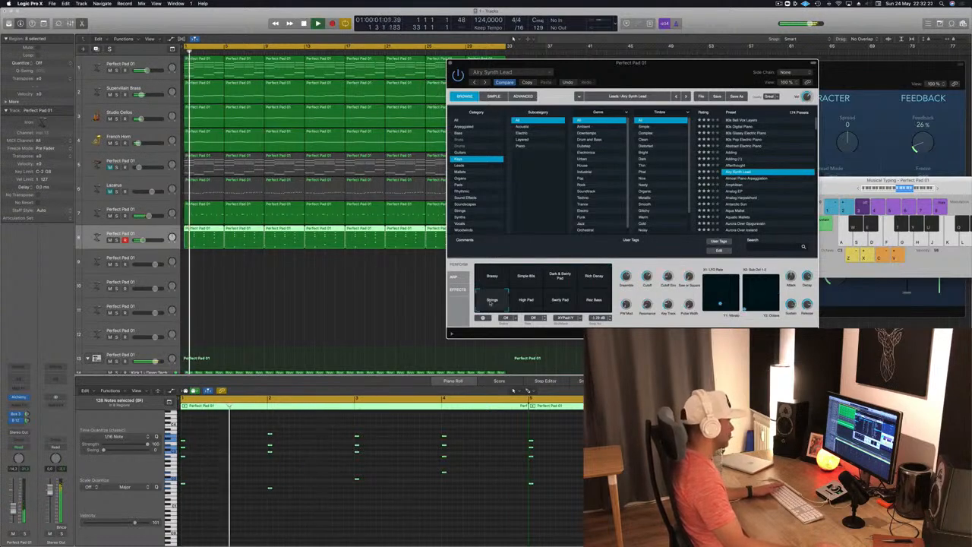
left_click(532, 301)
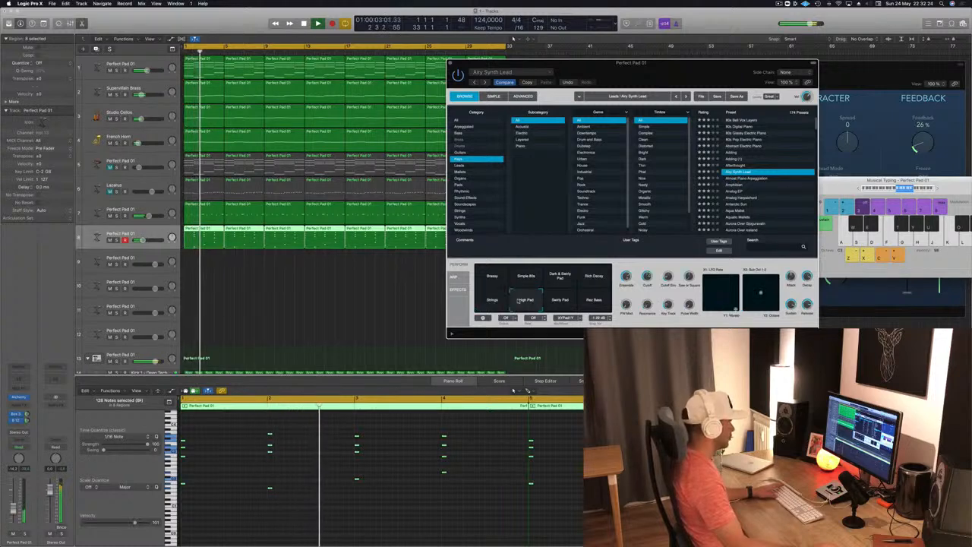
left_click(559, 301)
left_click(594, 301)
left_click(491, 282)
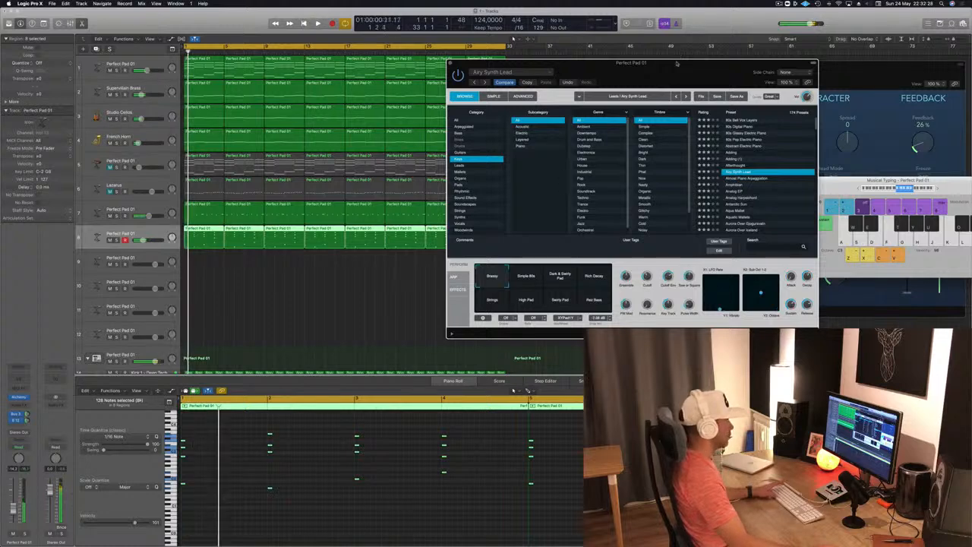
- Adjust track 8's send level to the Bus 12 Tape Delay while the song plays
left_click_drag(678, 57, 448, 77)
left_click_drag(253, 74, 438, 73)
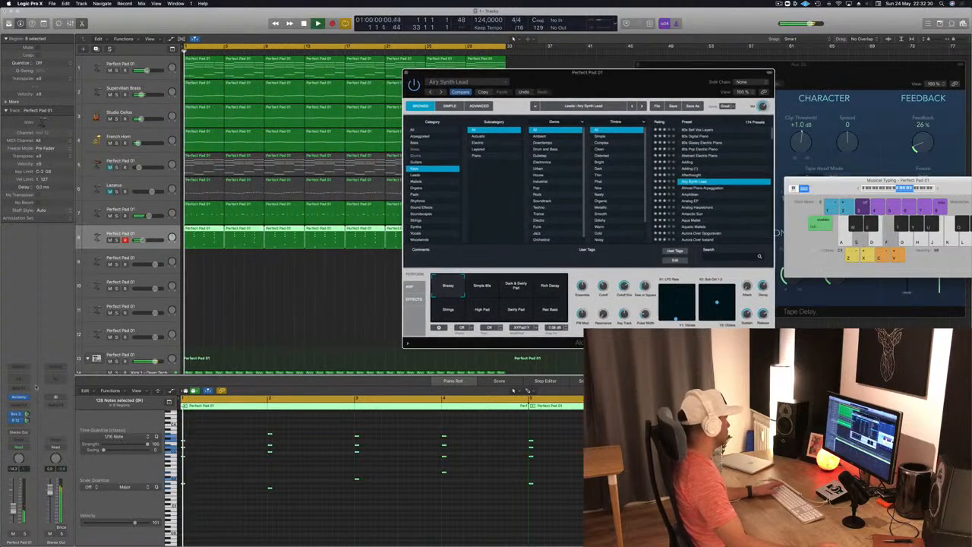
left_click_drag(28, 415, 30, 408)
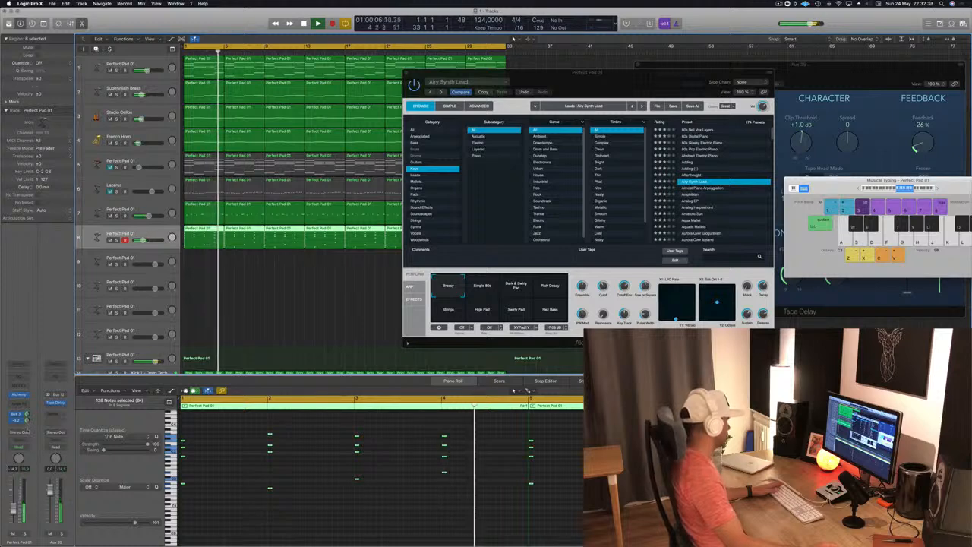
- Transpose all notes of the track 8 regions down one octave and replay from bar 1
key("space")
key("space")
left_click(306, 488)
key("space")
key("space")
key("super+a")
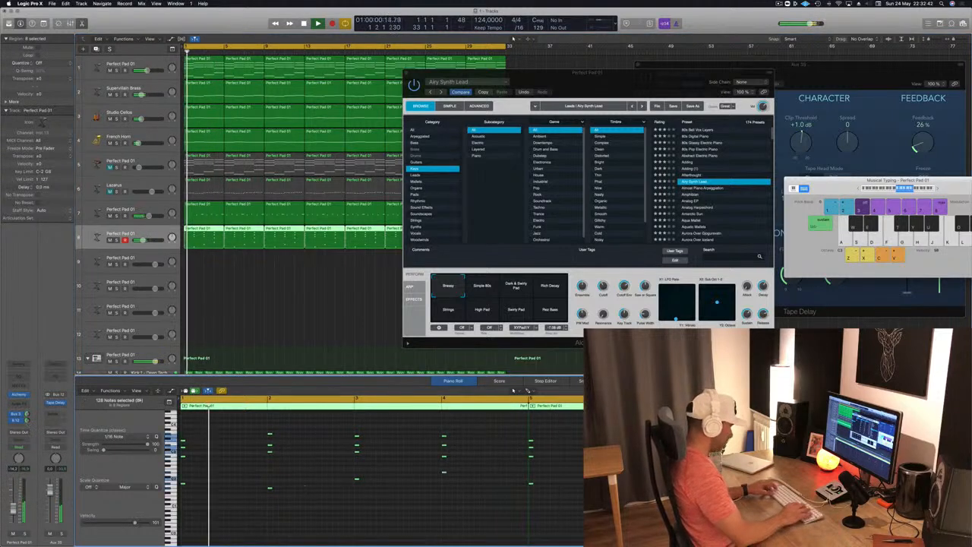
key("alt+shift+Down")
key("space")
key("space")
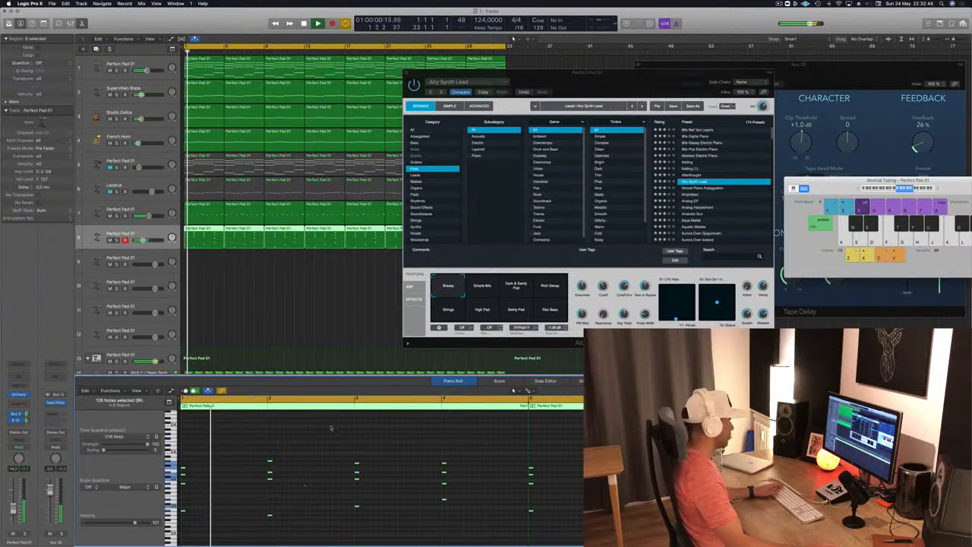
- Close the Alchemy window, deselect the track 8 regions, and mute the Studio Cellos and French Horn tracks
left_click_drag(647, 74, 553, 113)
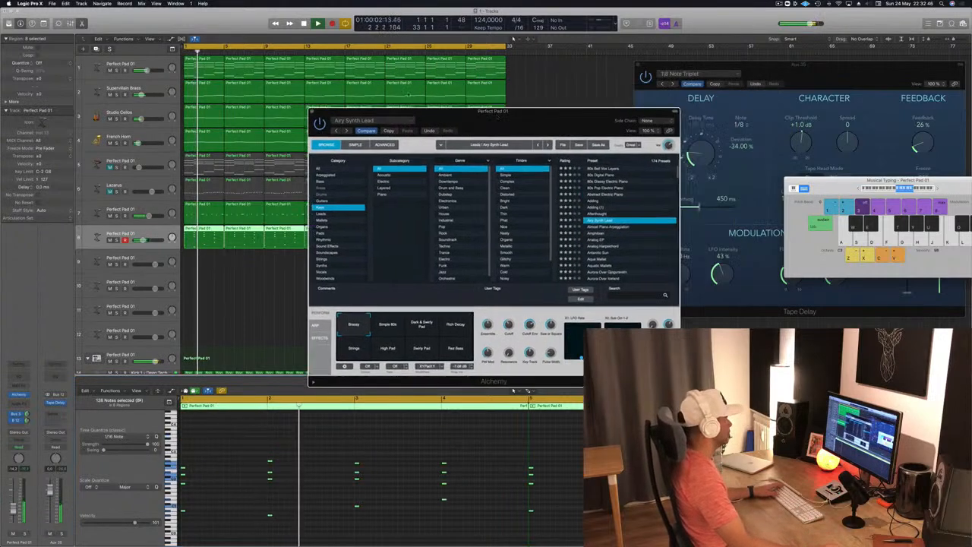
left_click(312, 111)
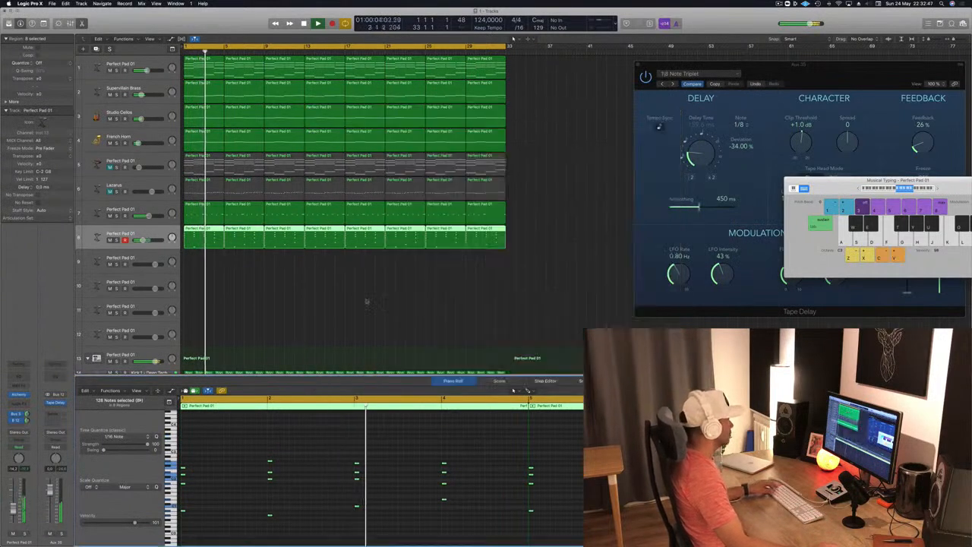
left_click(299, 334)
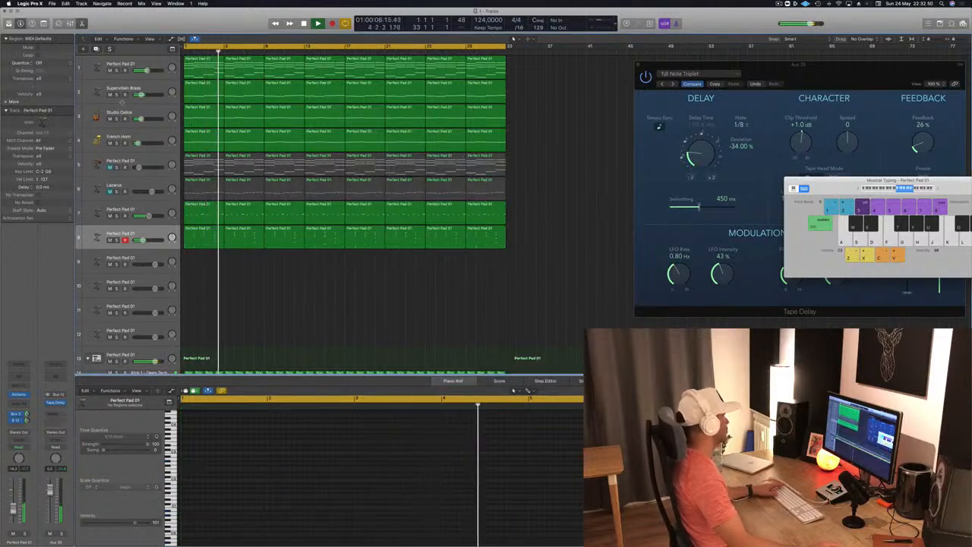
left_click_drag(109, 118, 109, 143)
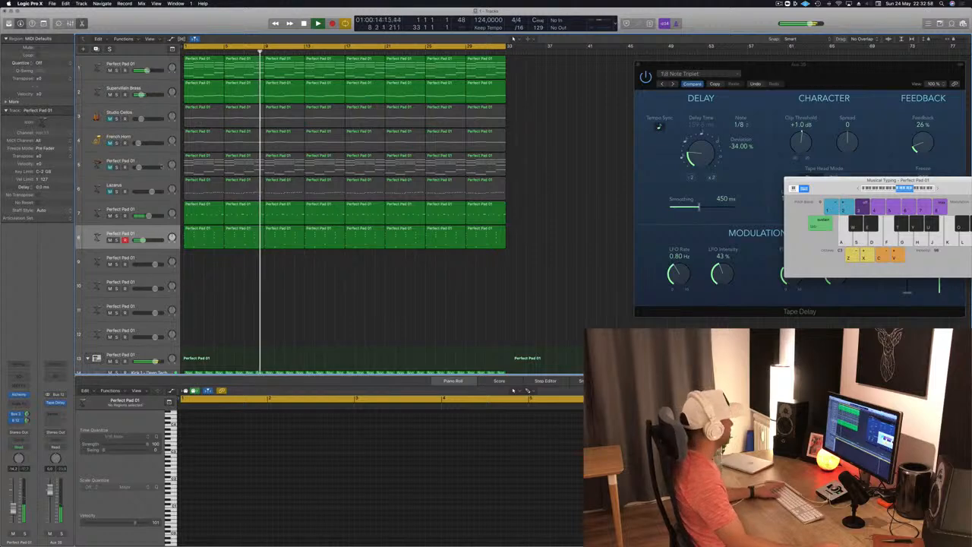
- Unmute and select the Lazarus track 6, and replay the arrangement from bar 1
left_click(132, 186)
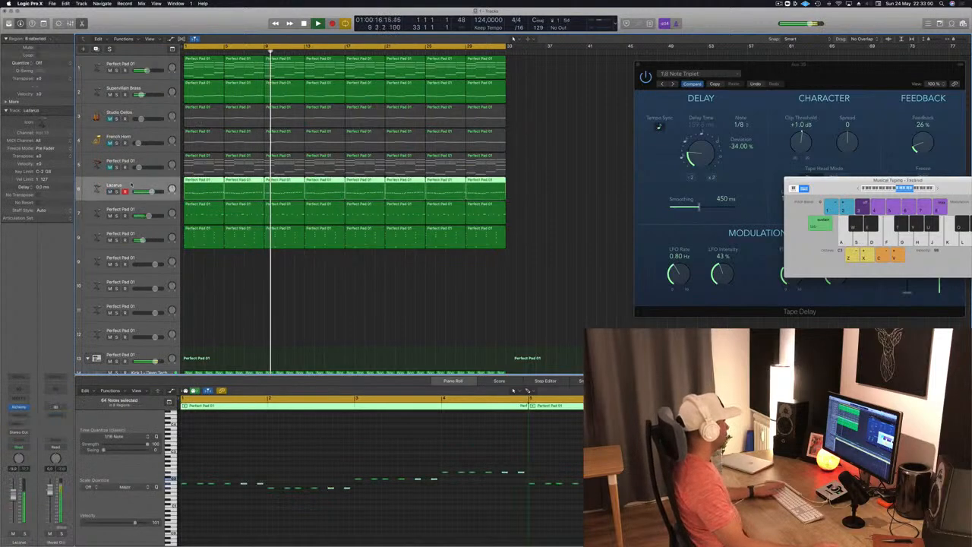
key("space")
key("space")
key("space")
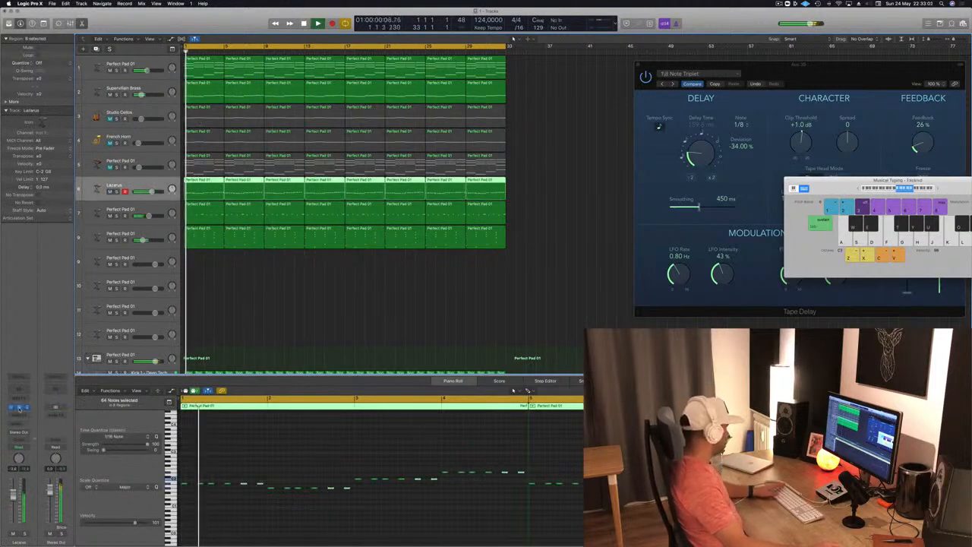
- Insert a Compressor on the Lazarus track with Bus 11 (SIDECHAIN) as its side chain, and replay from bar 1
left_click(21, 414)
mouse_move(34, 444)
left_click(76, 444)
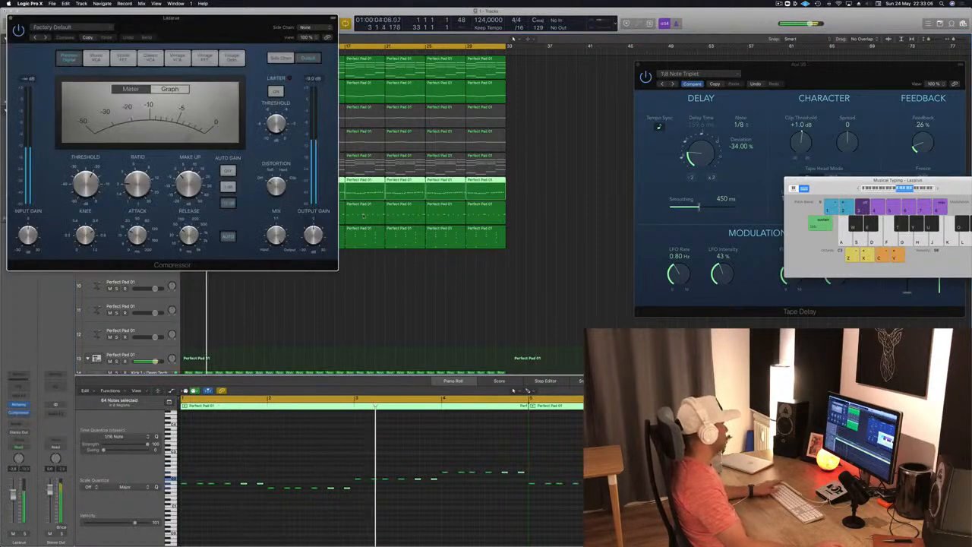
left_click_drag(247, 36, 439, 108)
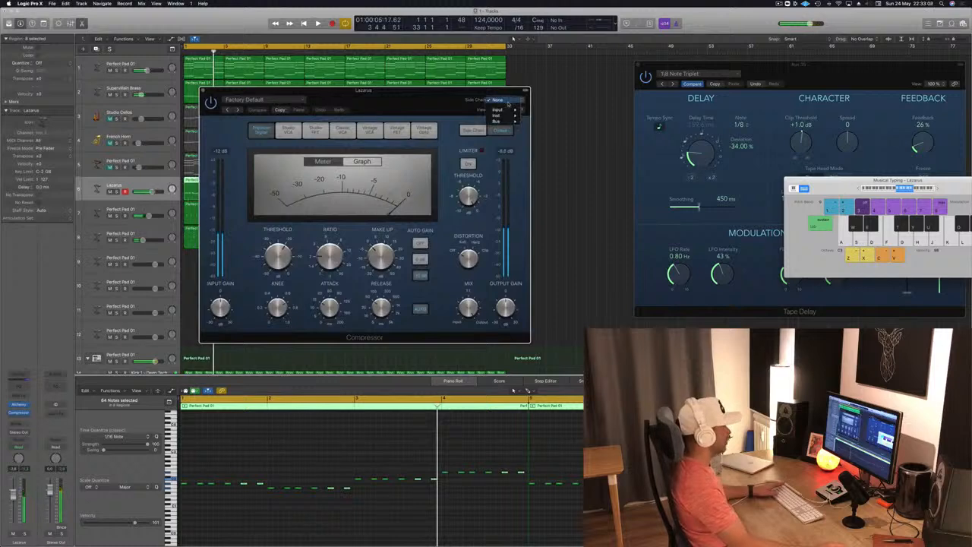
mouse_move(507, 120)
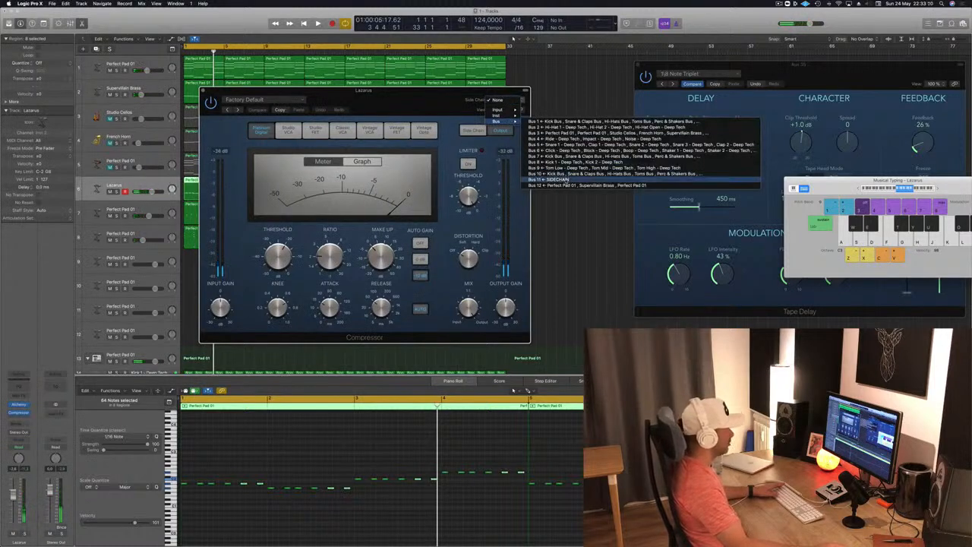
left_click(561, 180)
key("space")
key("space")
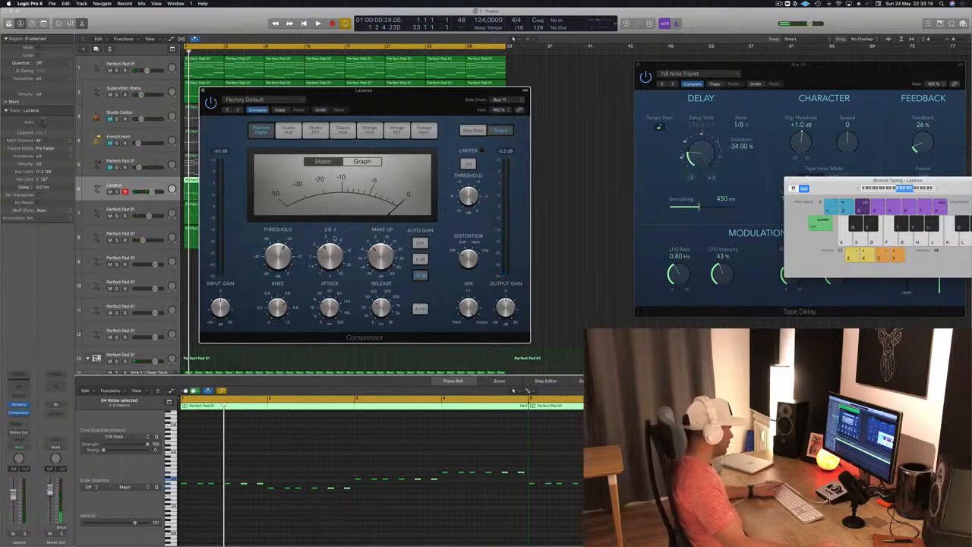
key("space")
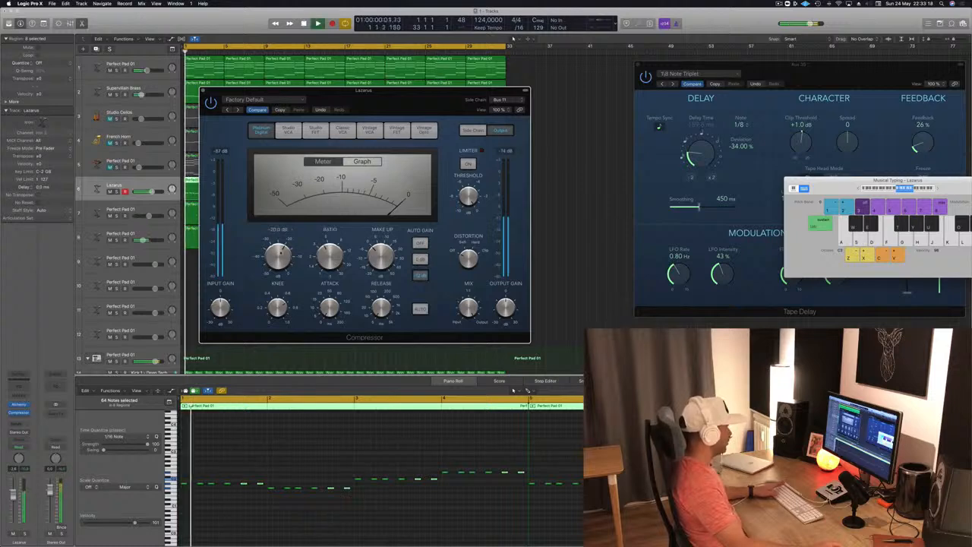
- Show the side-chain settings of the Lazarus Compressor, turn its Auto Gain off, and close its window to replay from bar 1
left_click(481, 133)
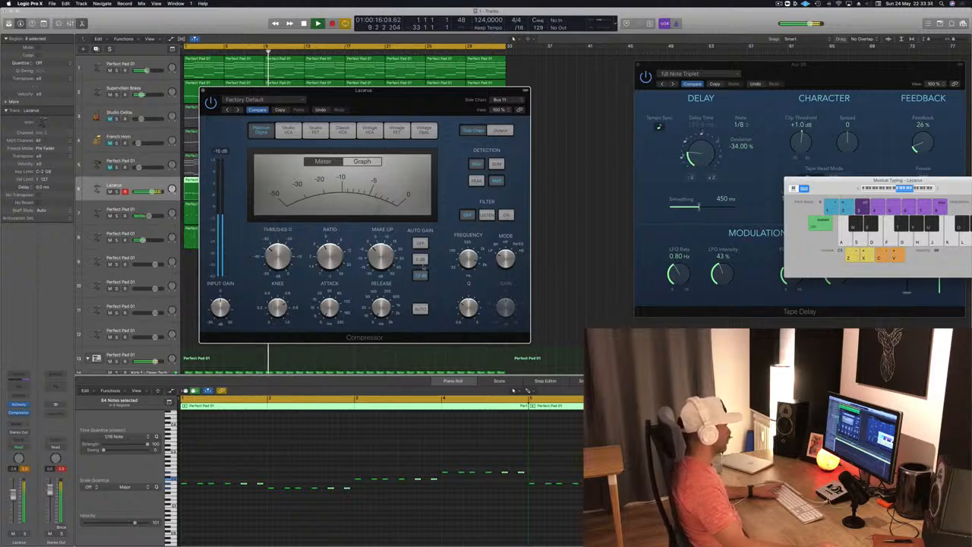
left_click(420, 275)
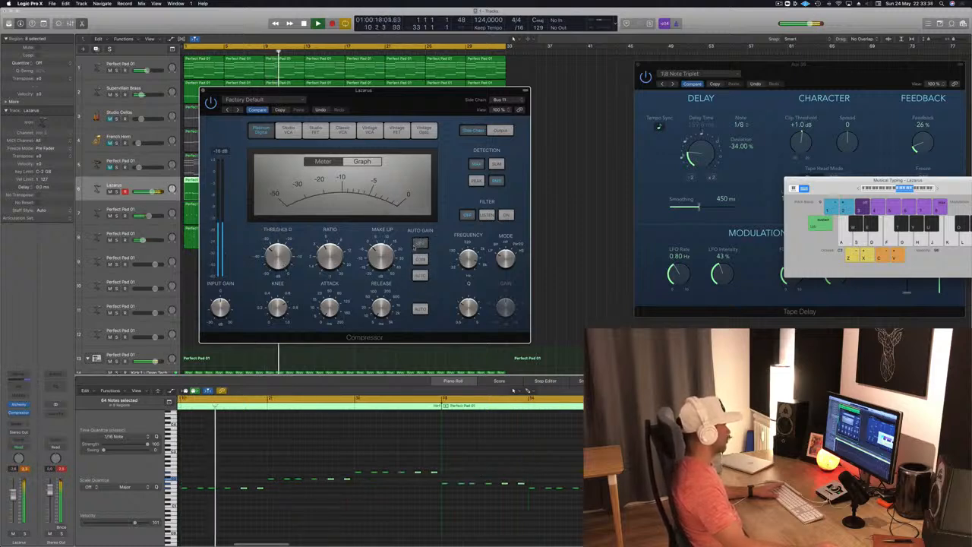
left_click_drag(408, 98, 532, 113)
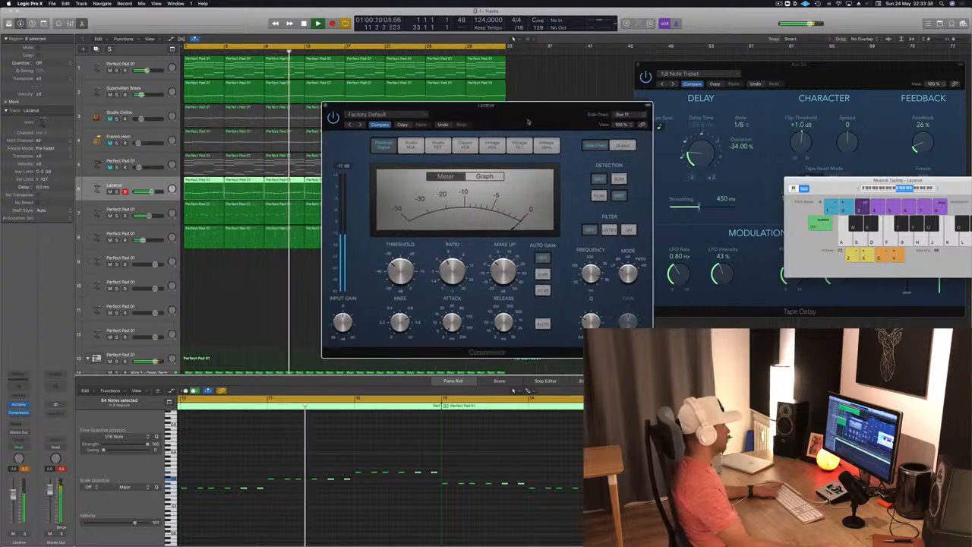
left_click(325, 106)
key("space")
key("space")
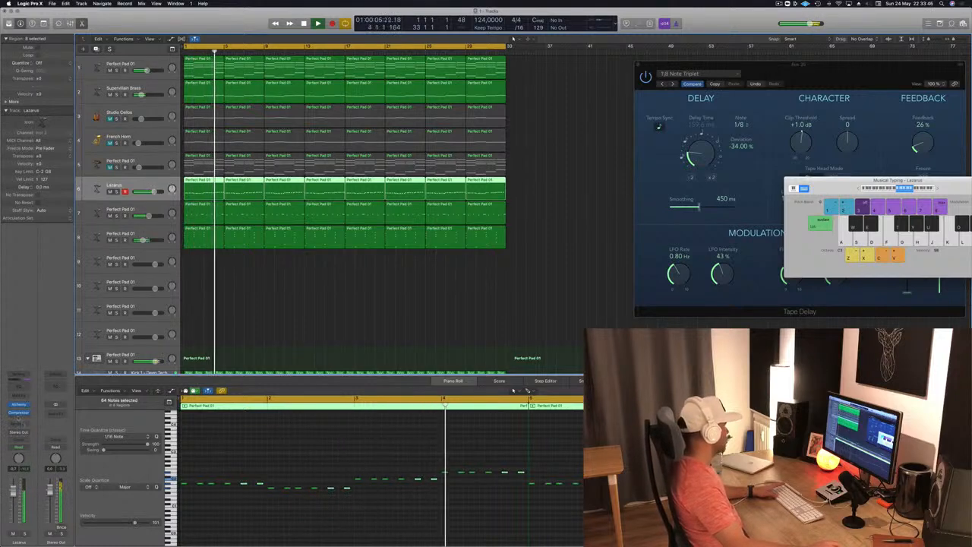
- Insert a second stereo Compressor on the Lazarus track with the Vintage Opto circuit type and a threshold of -33.5 dB
left_click(19, 420)
mouse_move(29, 435)
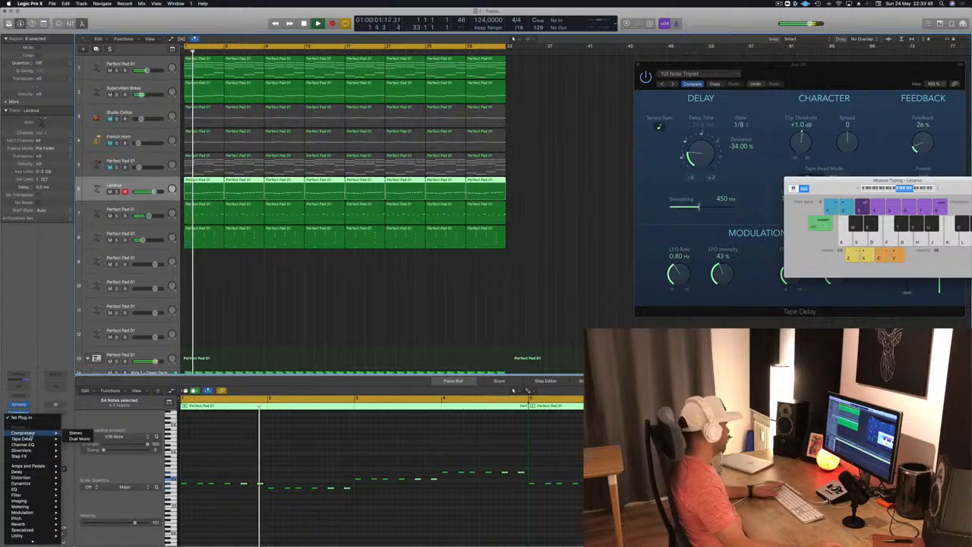
left_click(75, 432)
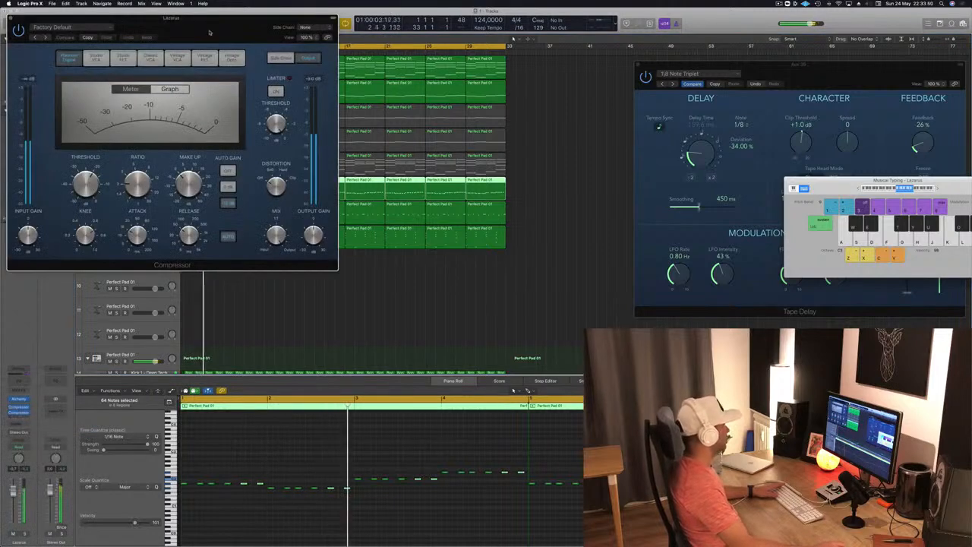
left_click_drag(209, 33, 425, 95)
left_click(285, 88)
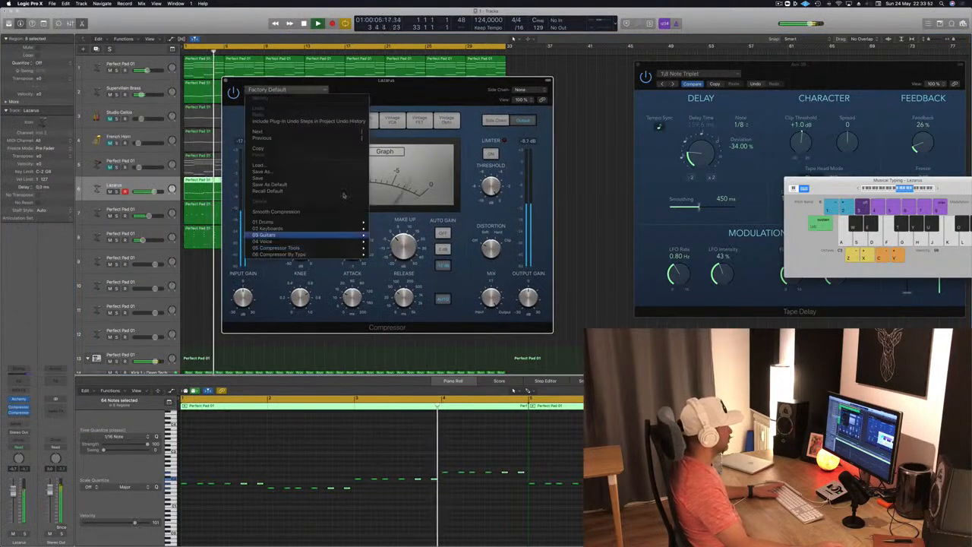
left_click(447, 120)
left_click(446, 120)
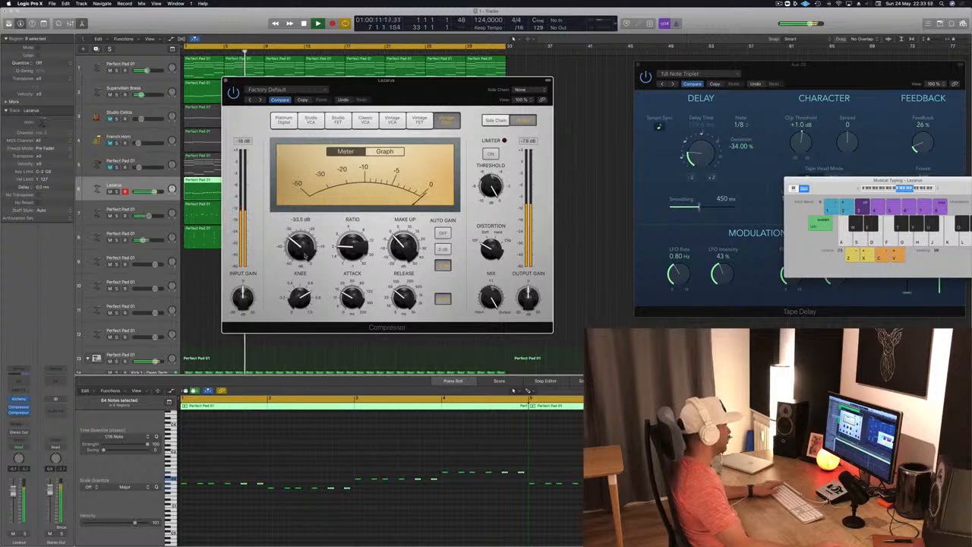
key("super+w")
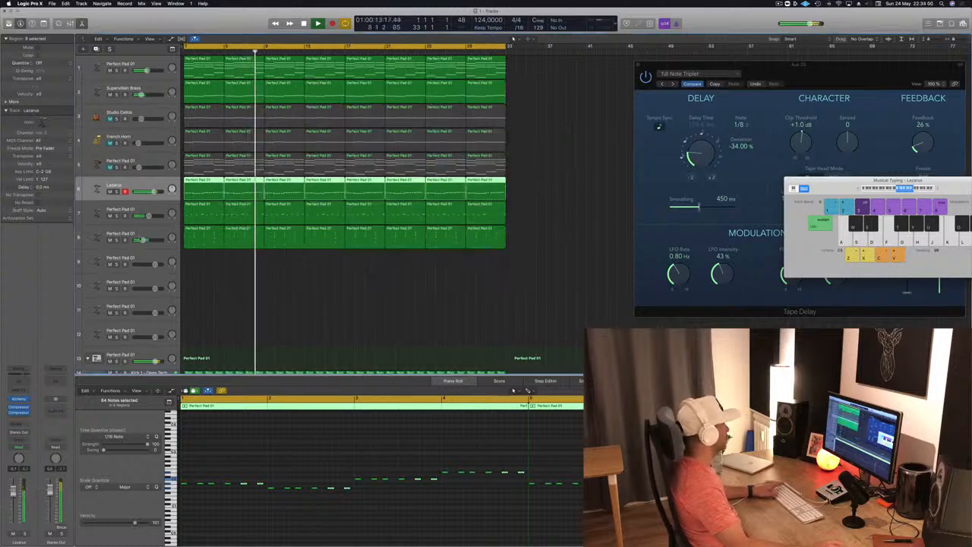
- Replay from bar 1, then unmute track 5 and leave all regions deselected
key("Return")
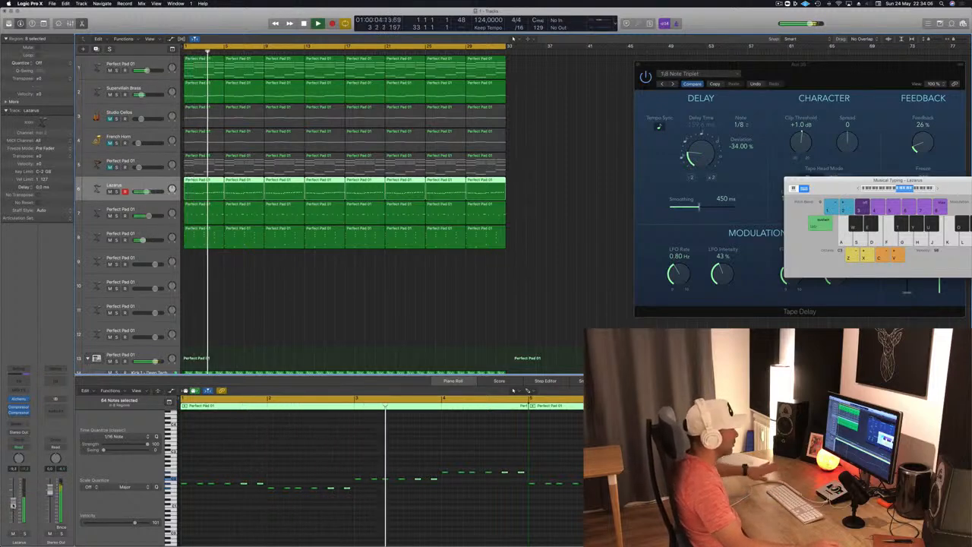
left_click(240, 314)
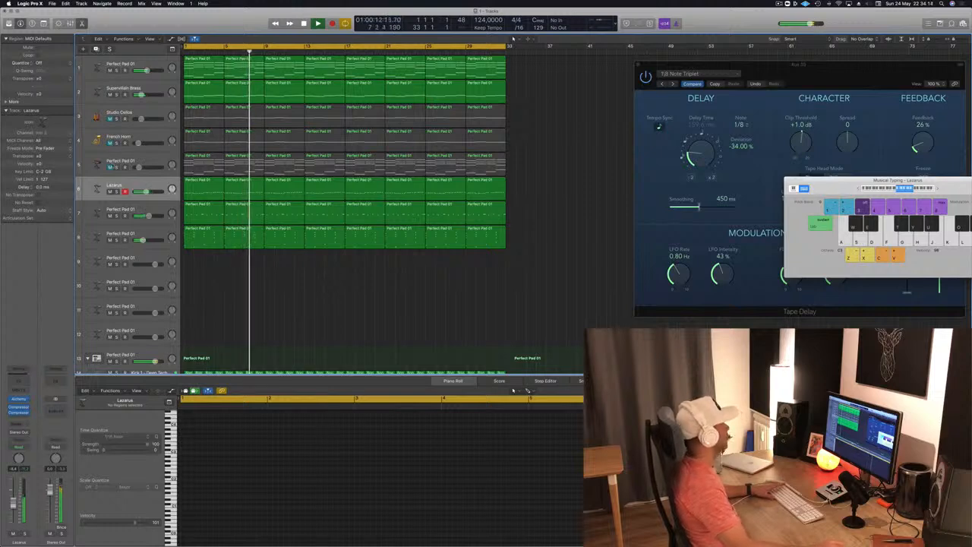
left_click(109, 169)
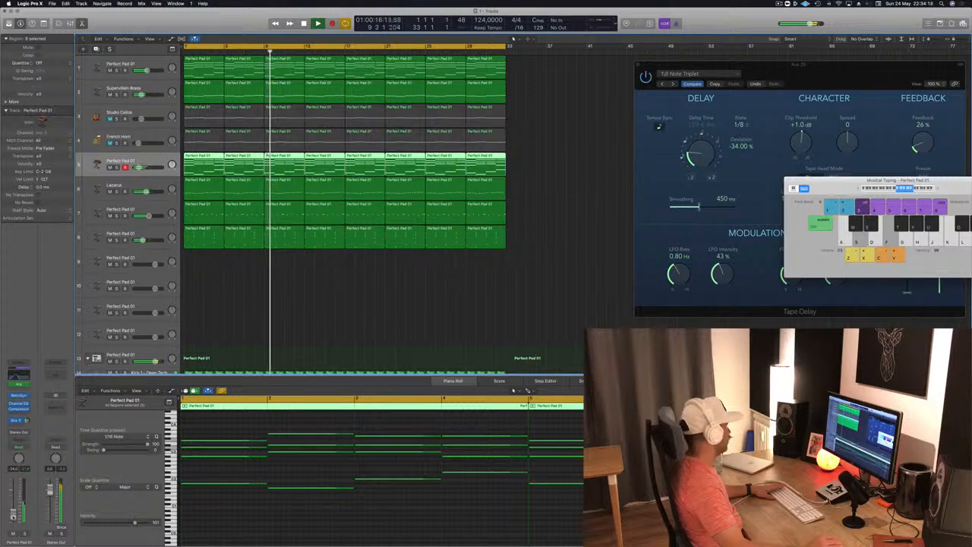
left_click(384, 341)
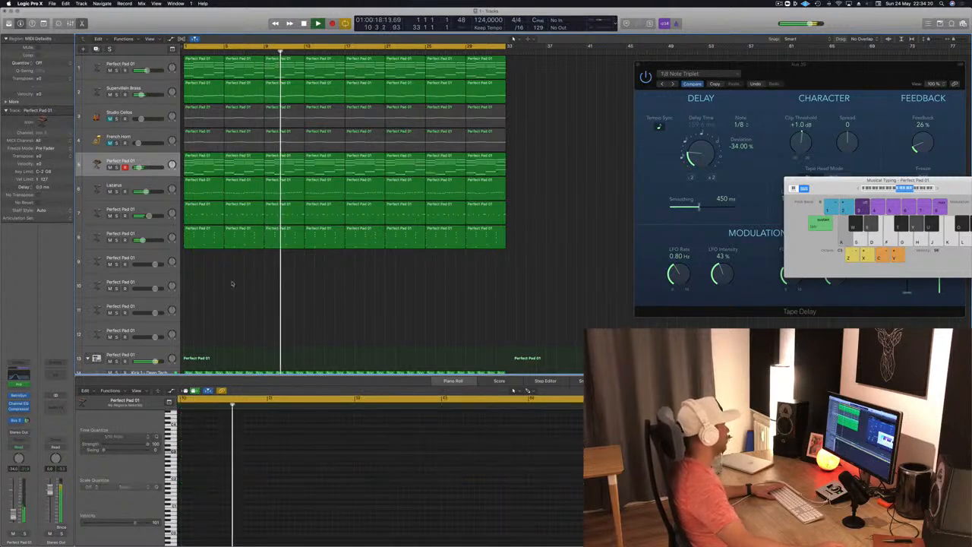
- Solo tracks 7 and 8 and replay them from bar 1
left_click(202, 215)
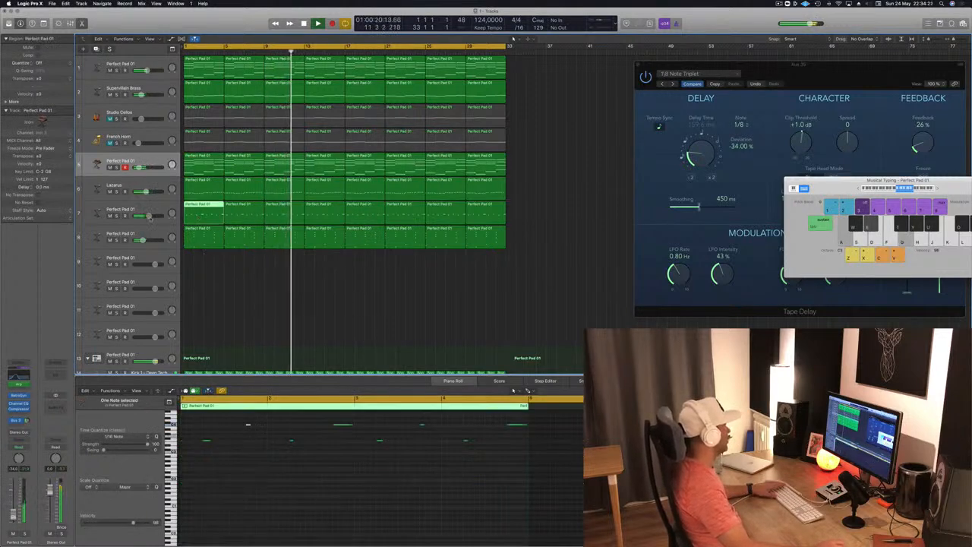
left_click(114, 237)
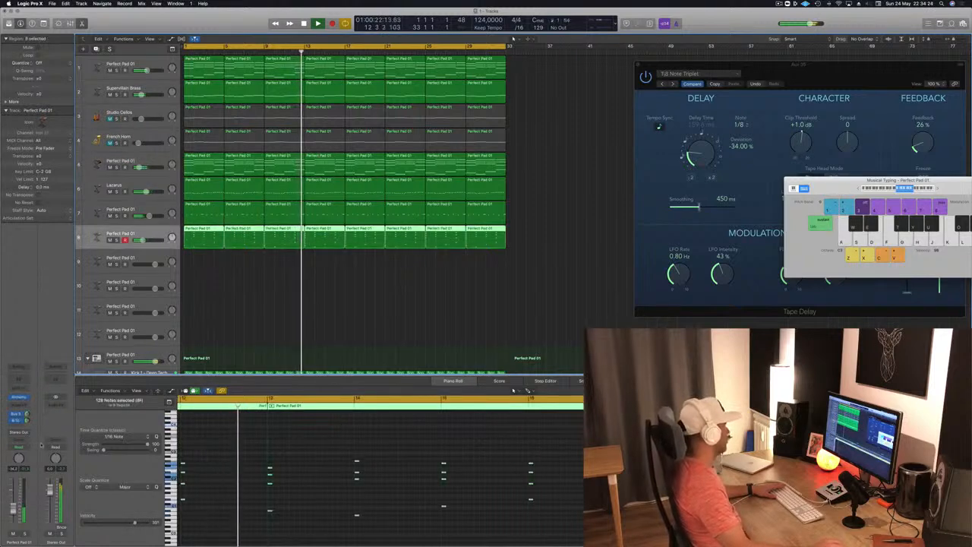
key("Return")
key("s")
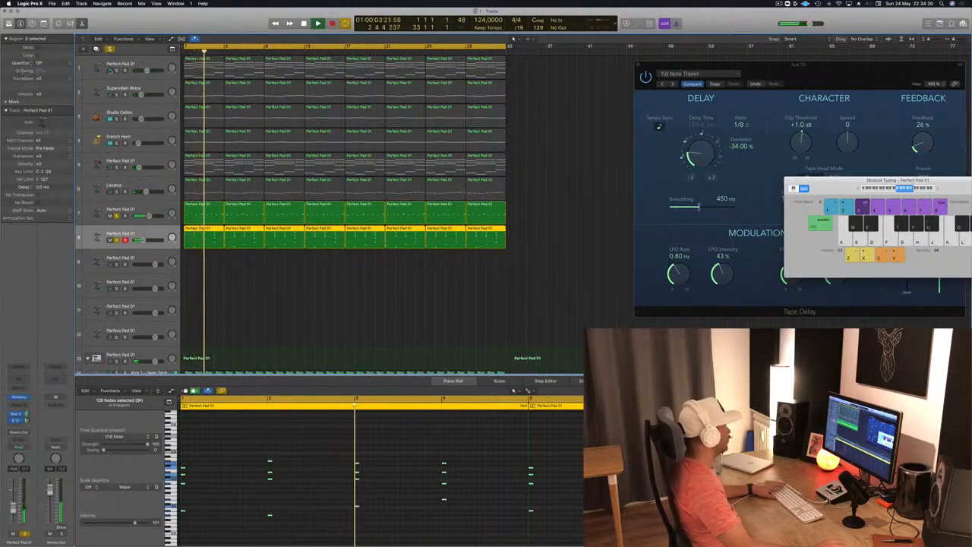
- Audition track 1 briefly with the soloed layers, then add the Lazarus, Kick 1 and track 5 solos
left_click(117, 71)
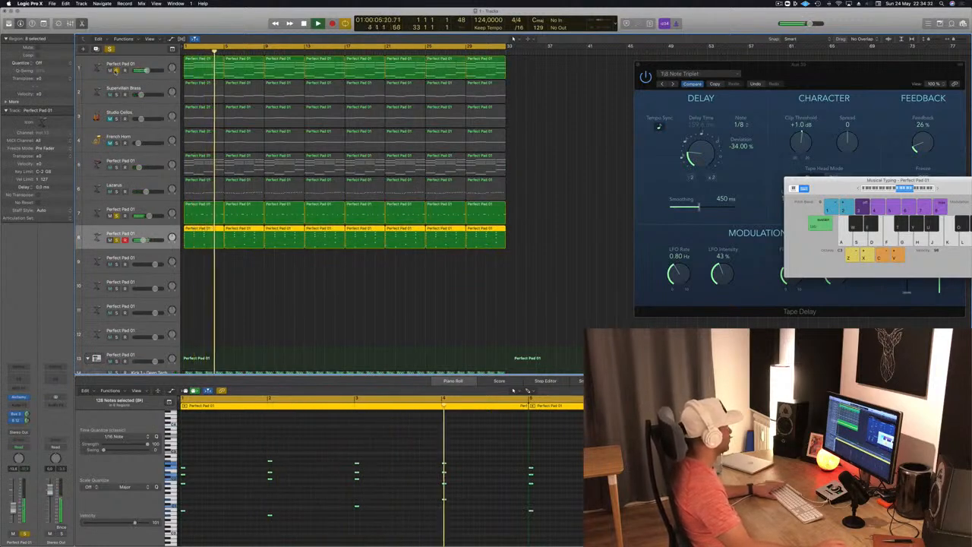
left_click(117, 71)
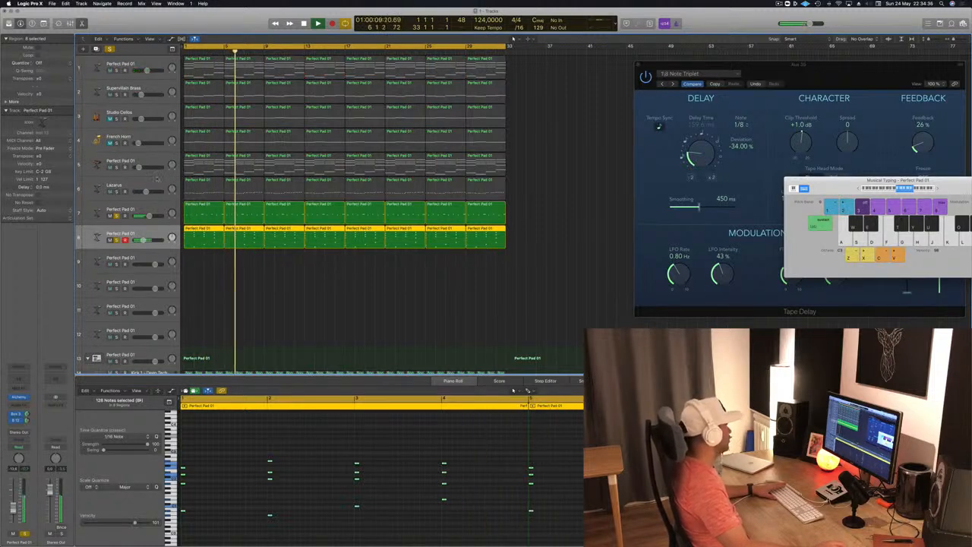
left_click(116, 191)
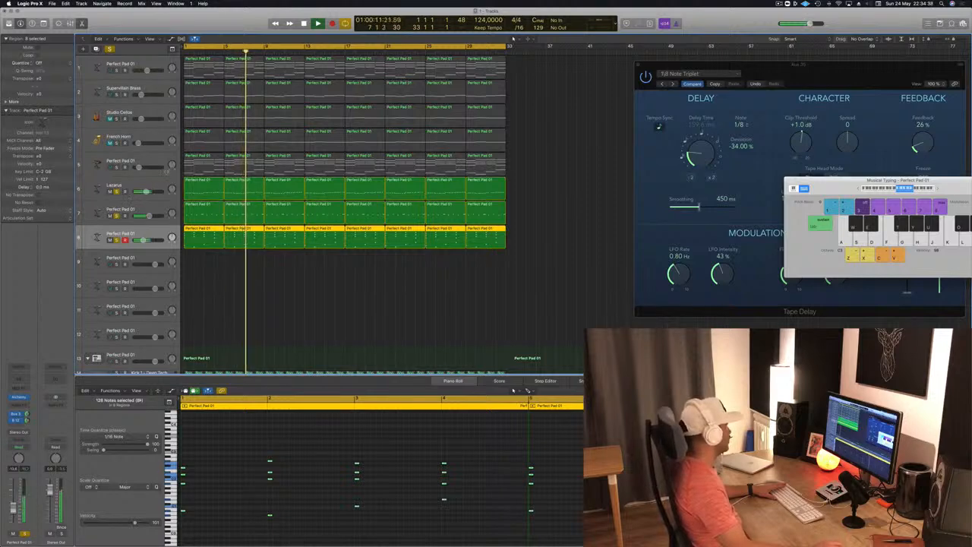
scroll(197, 262, "down", 3)
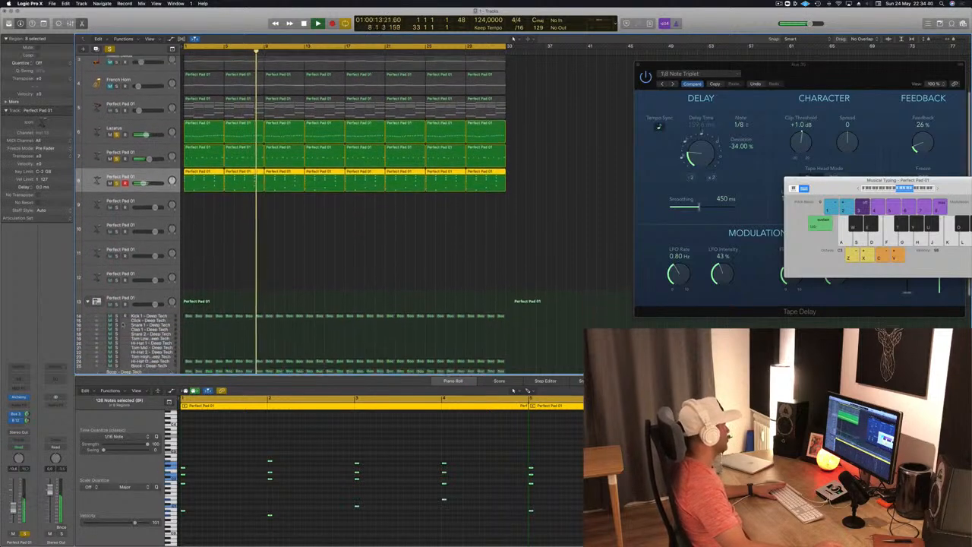
left_click(116, 309)
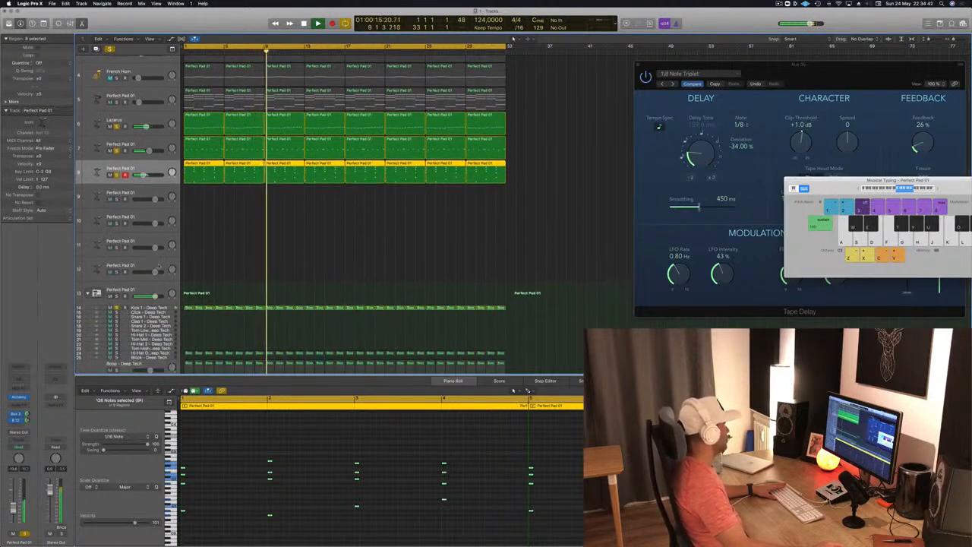
scroll(258, 258, "up", 3)
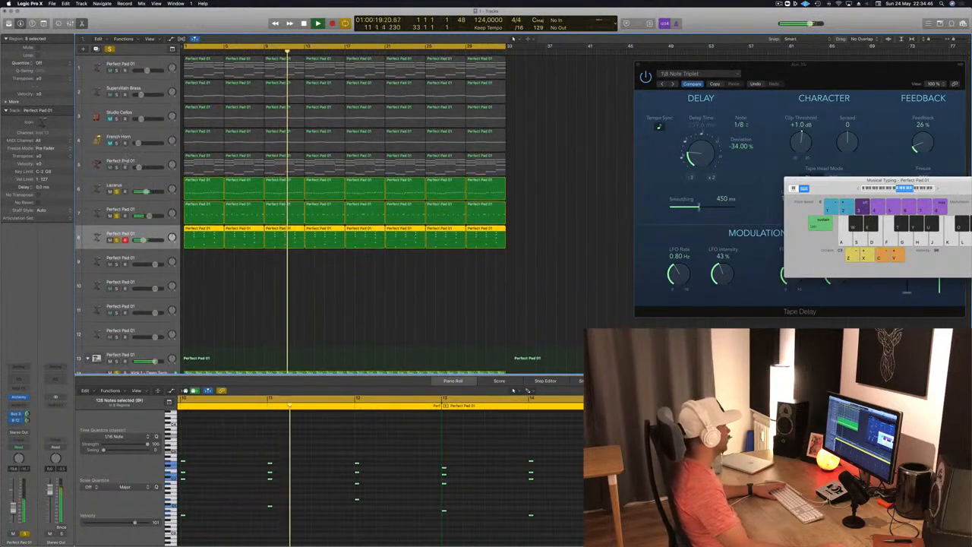
left_click(116, 167)
left_click(152, 161)
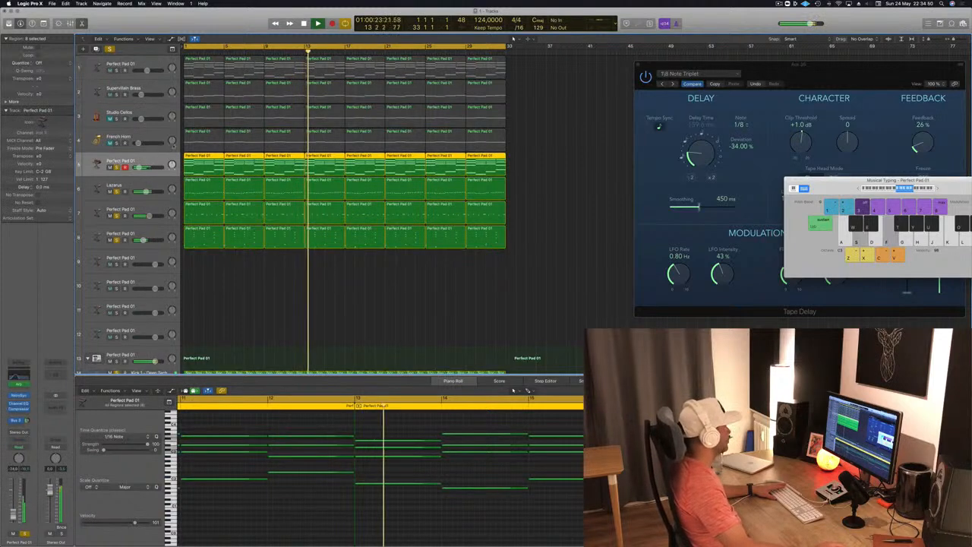
- Clear all solos and replay the full arrangement from bar 1 with track 8 selected and its regions deselected
left_click(109, 49)
key("Return")
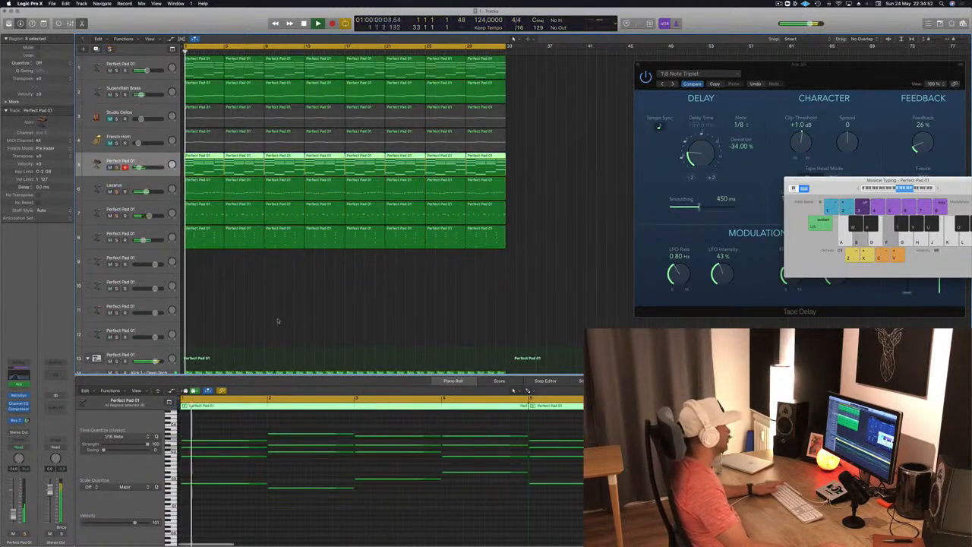
scroll(280, 321, "down", 5)
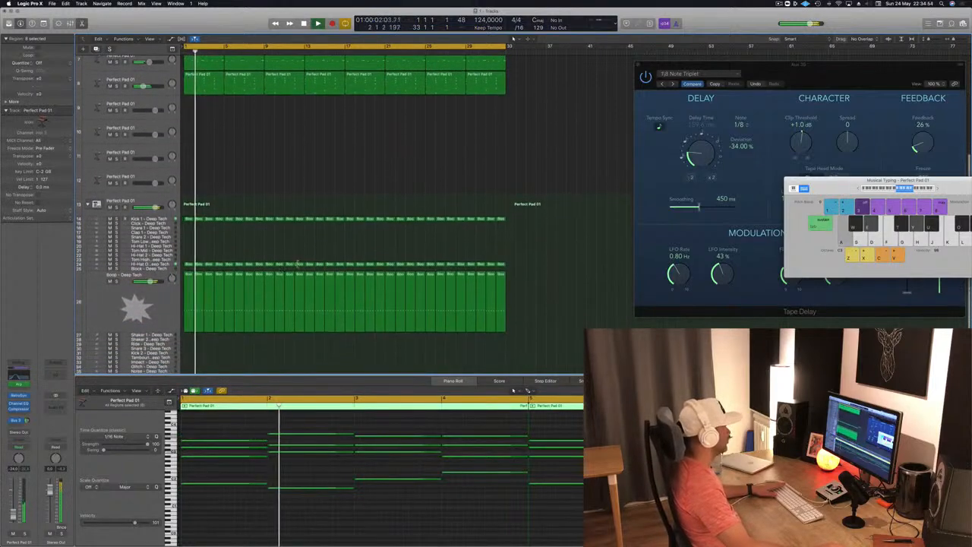
scroll(192, 255, "up", 4)
scroll(192, 256, "up", 1)
left_click(117, 239)
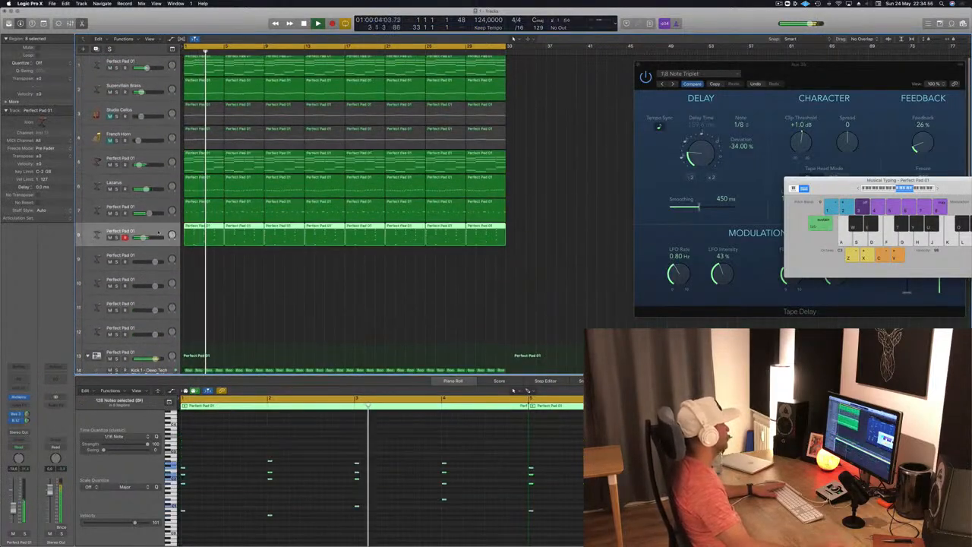
left_click(323, 283)
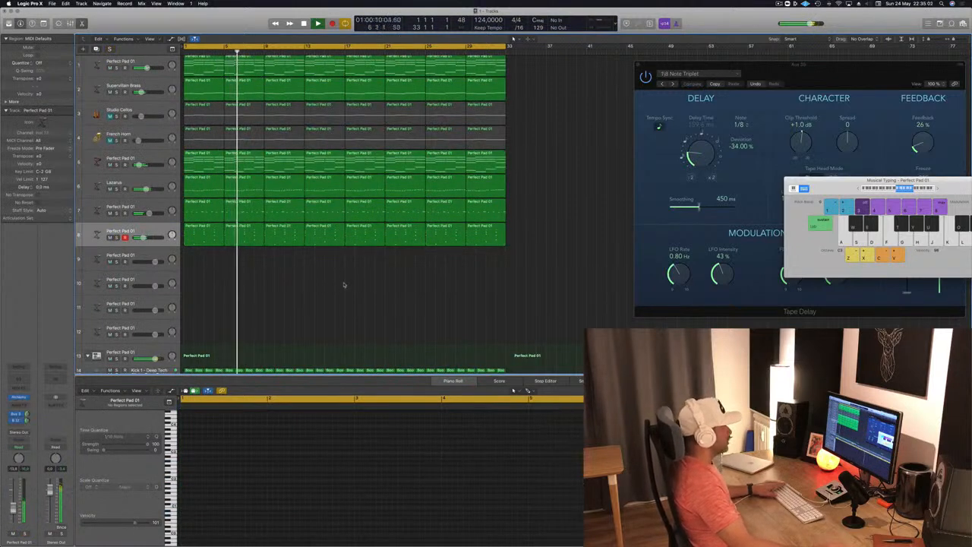
left_click(779, 4)
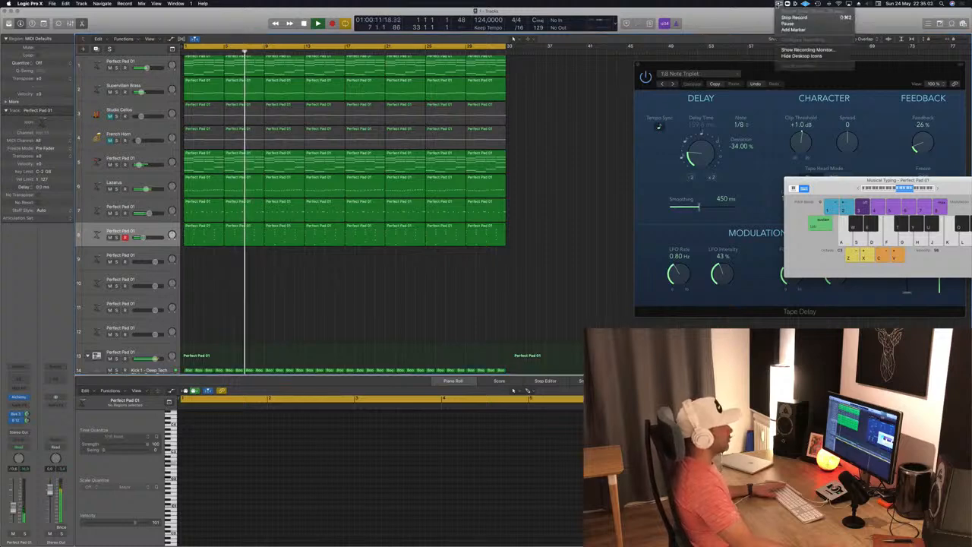
left_click(566, 227)
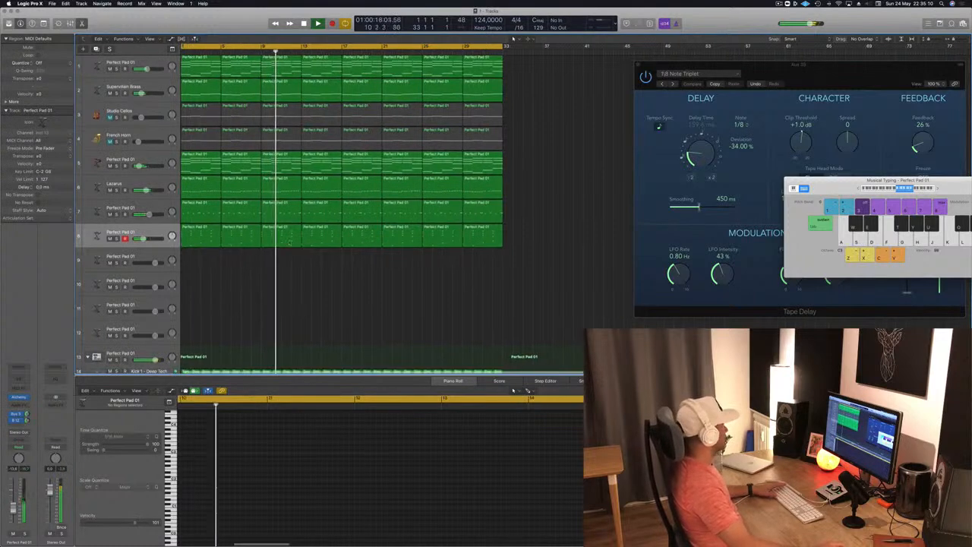
- Listen to track 5 in solo briefly, then mute tracks 5 and 1
left_click(117, 165)
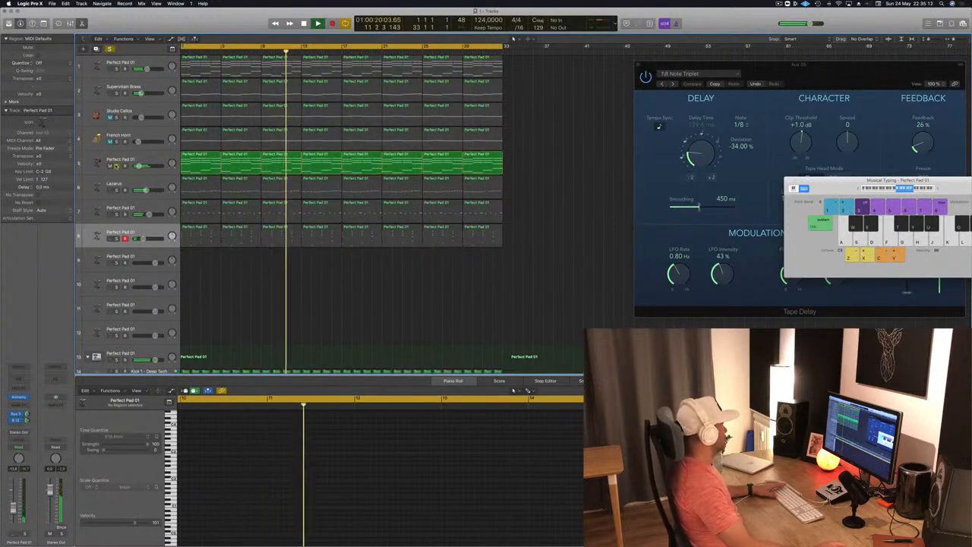
left_click(116, 166)
left_click(110, 166)
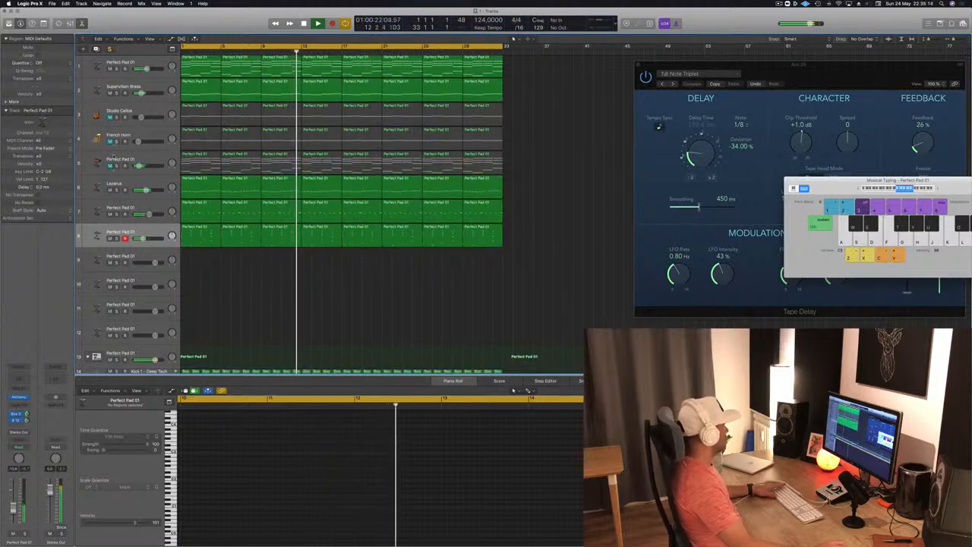
left_click(109, 68)
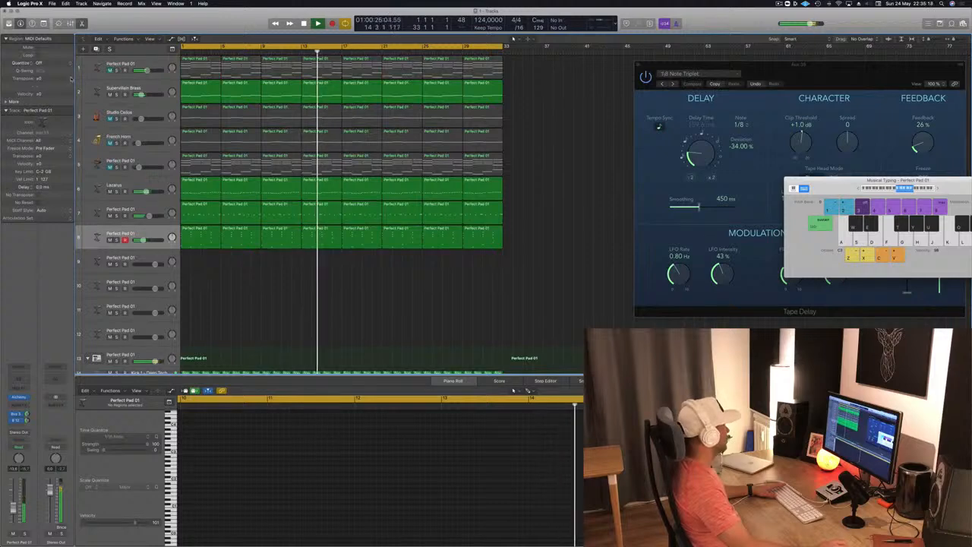
- Compare the mix with track 8 muted and unmuted, and select track 8
left_click(145, 87)
left_click(210, 297)
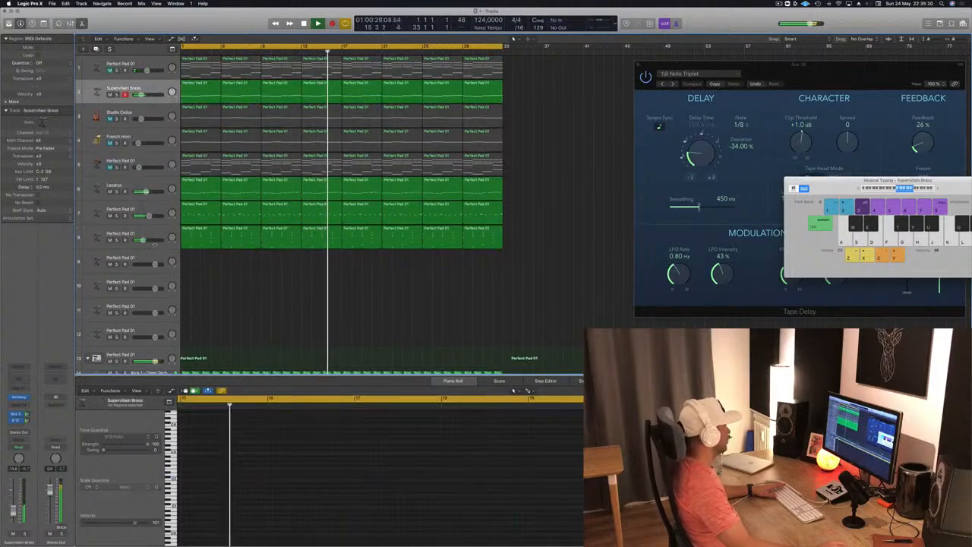
left_click(110, 240)
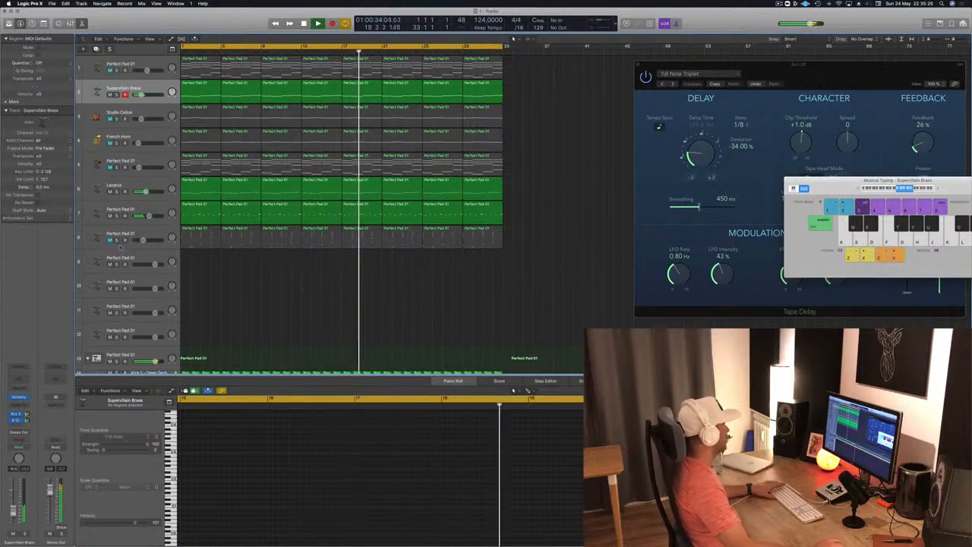
left_click(111, 240)
left_click(97, 239)
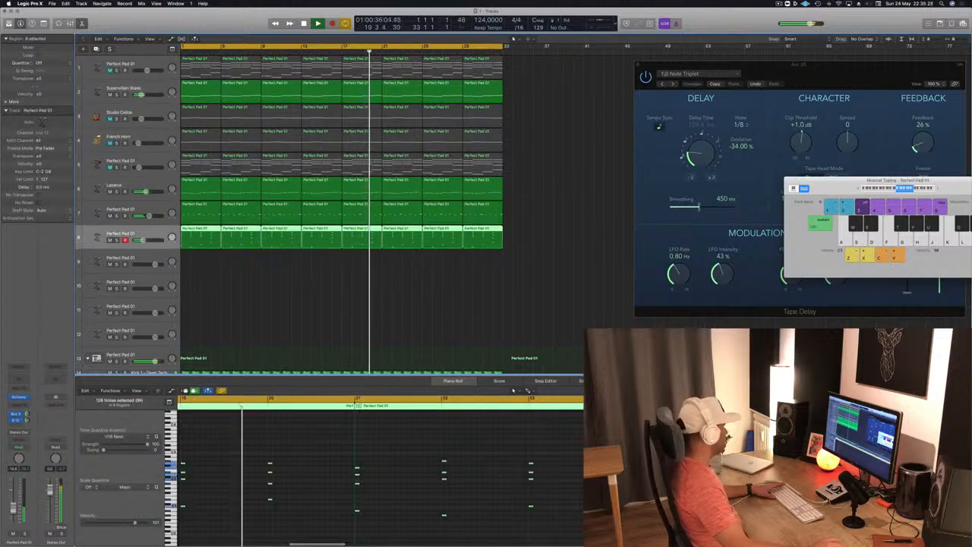
- Open track 8's Alchemy instrument to check its Airy Synth Lead preset against the playing mix, and close it
left_click(19, 398)
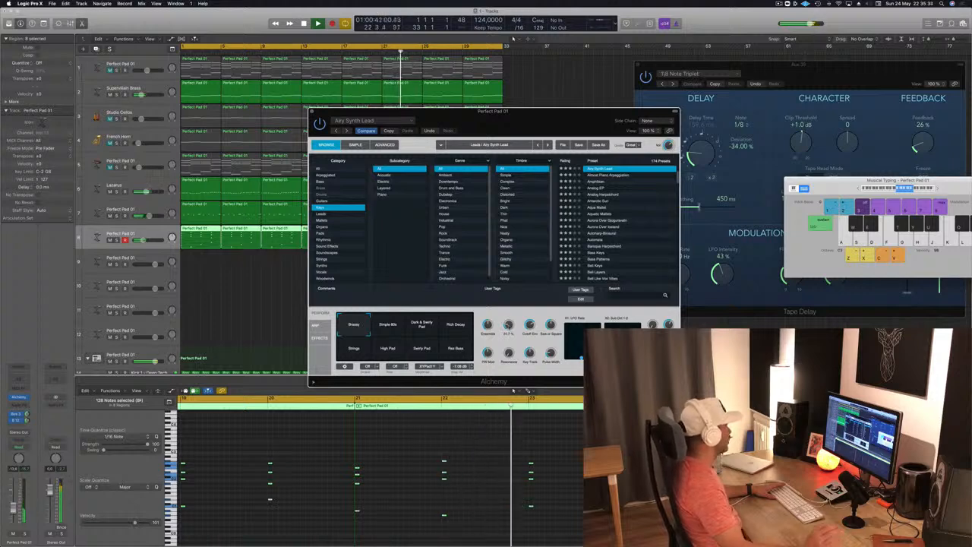
left_click(13, 509)
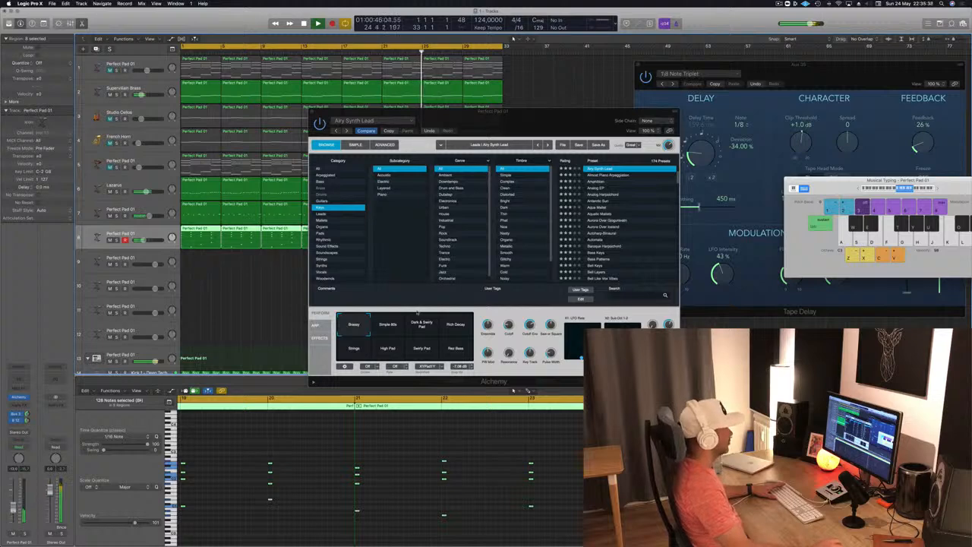
left_click(313, 114)
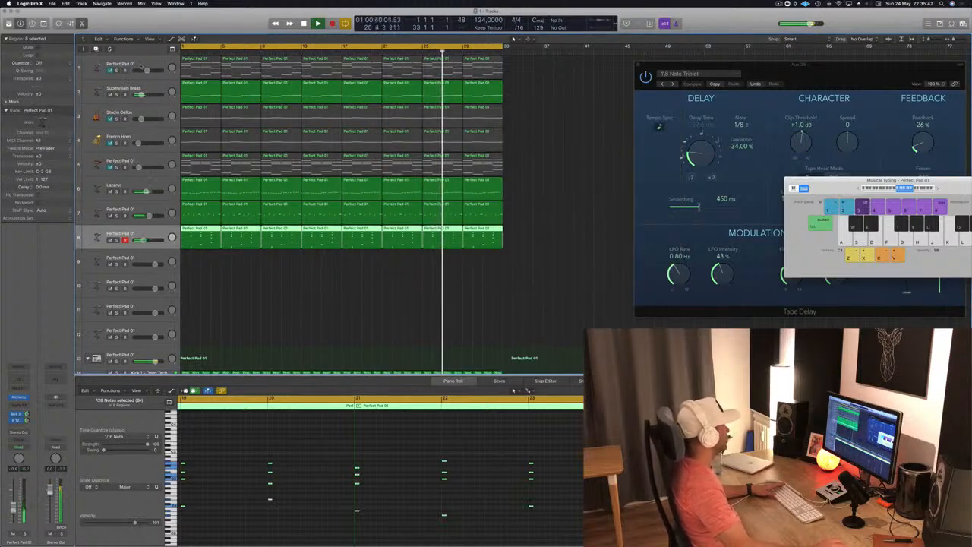
- Select and unmute track 1, keep its name, and show its Smart Controls in place of the Piano Roll
left_click(121, 64)
left_click(109, 70)
double_click(122, 64)
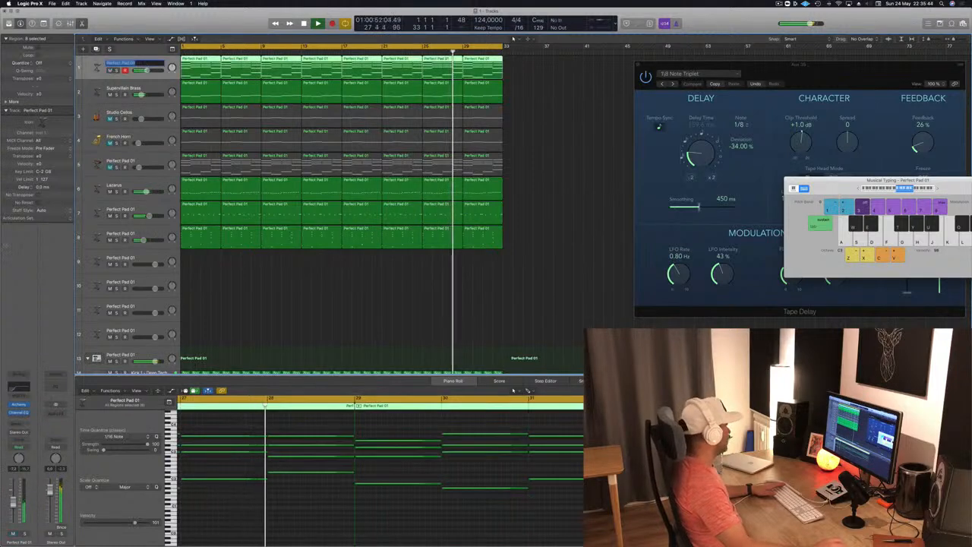
key("Return")
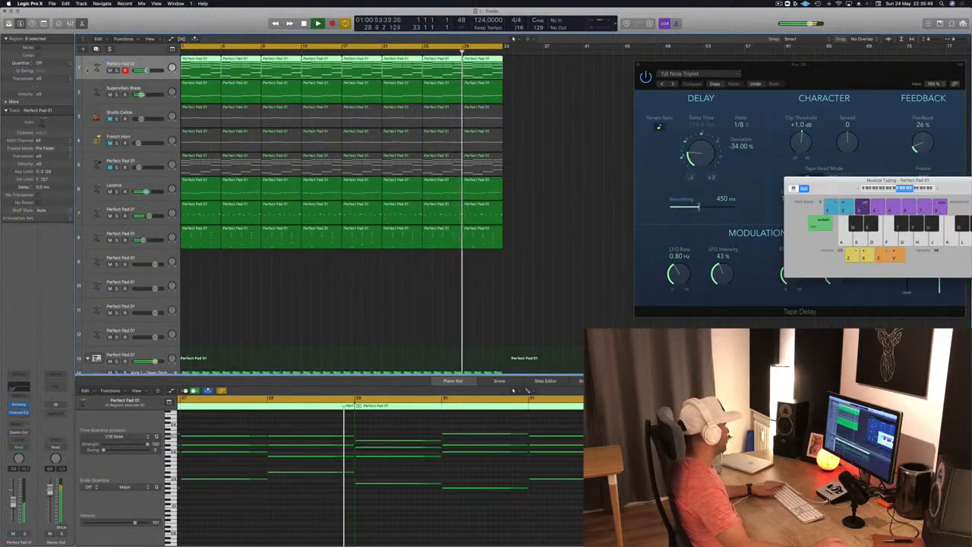
key("b")
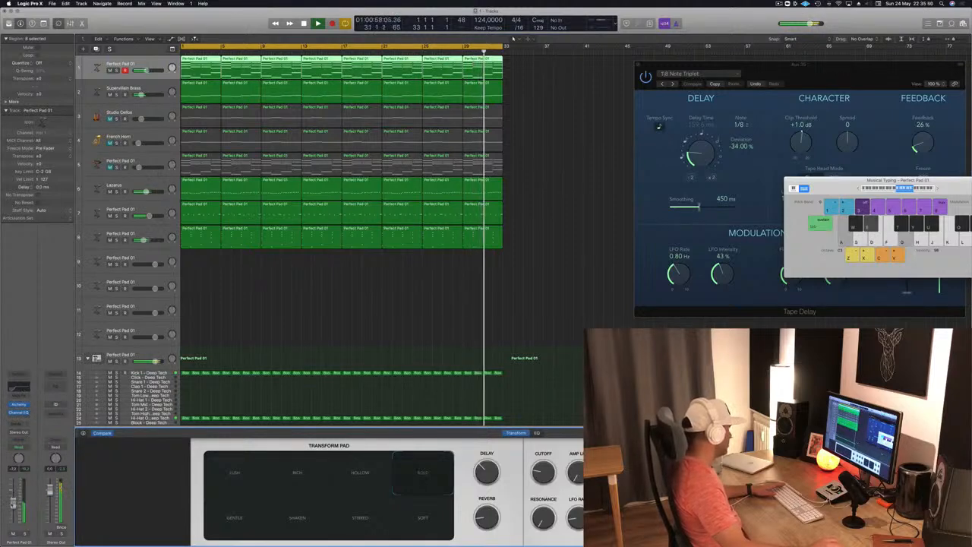
- Insert a Compressor on track 1 after the Channel EQ and set its side chain to Bus 11 (SIDECHAIN)
left_click(18, 417)
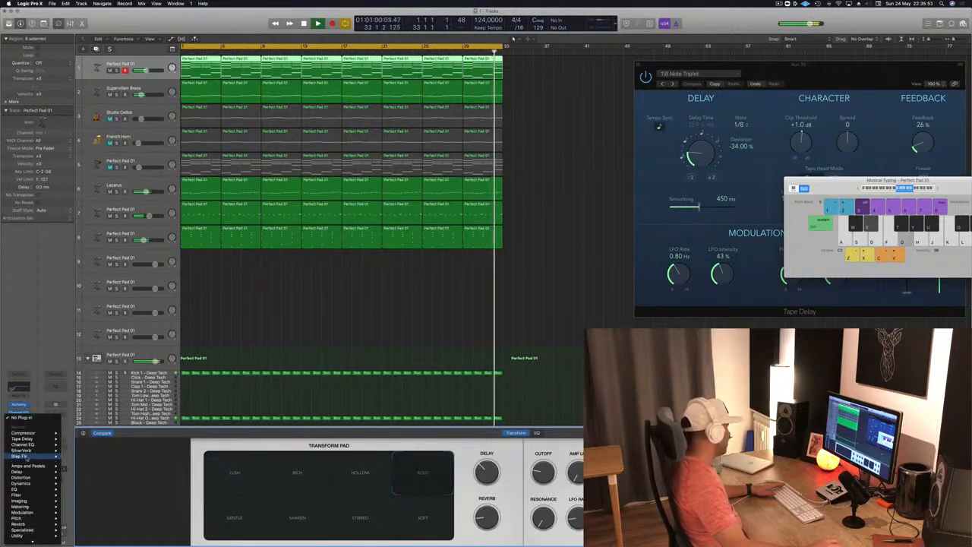
left_click(75, 433)
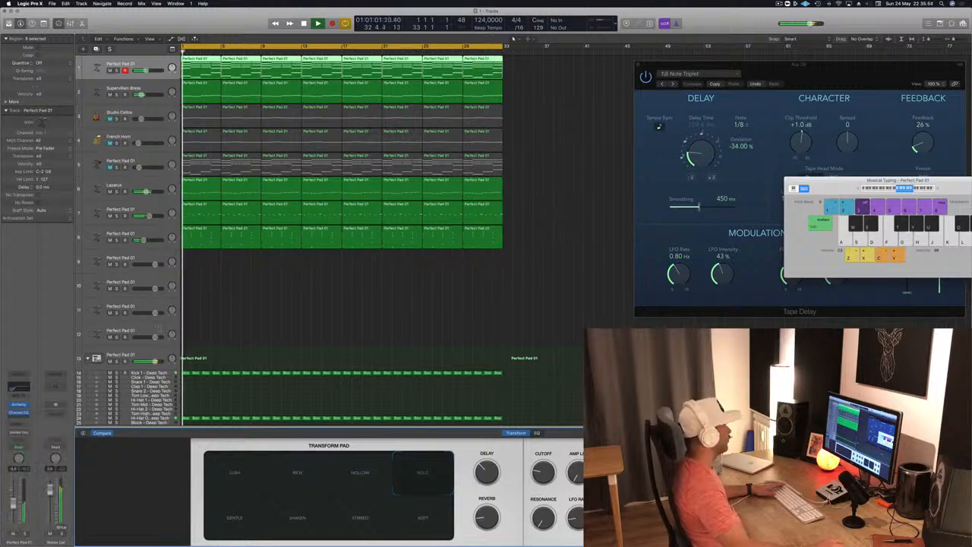
left_click_drag(258, 13, 509, 72)
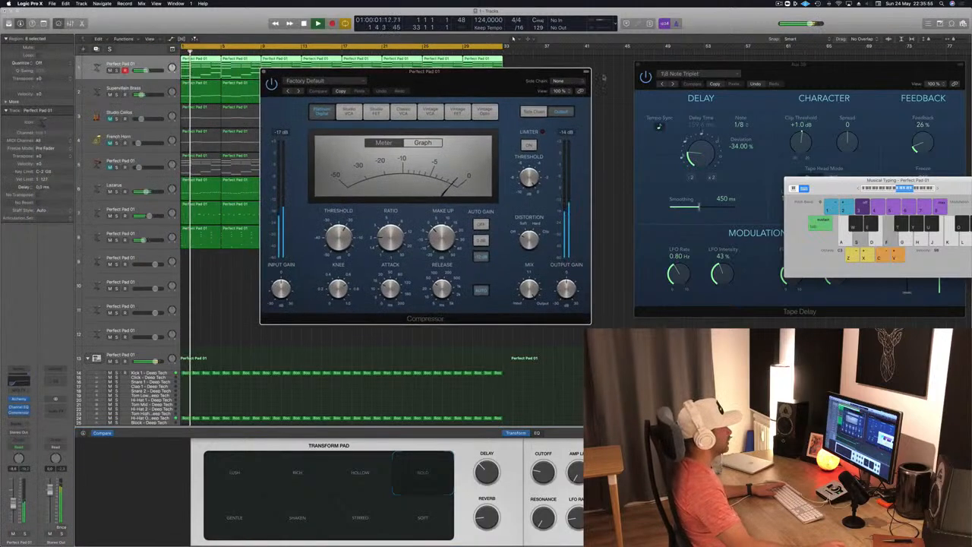
left_click(559, 81)
mouse_move(566, 103)
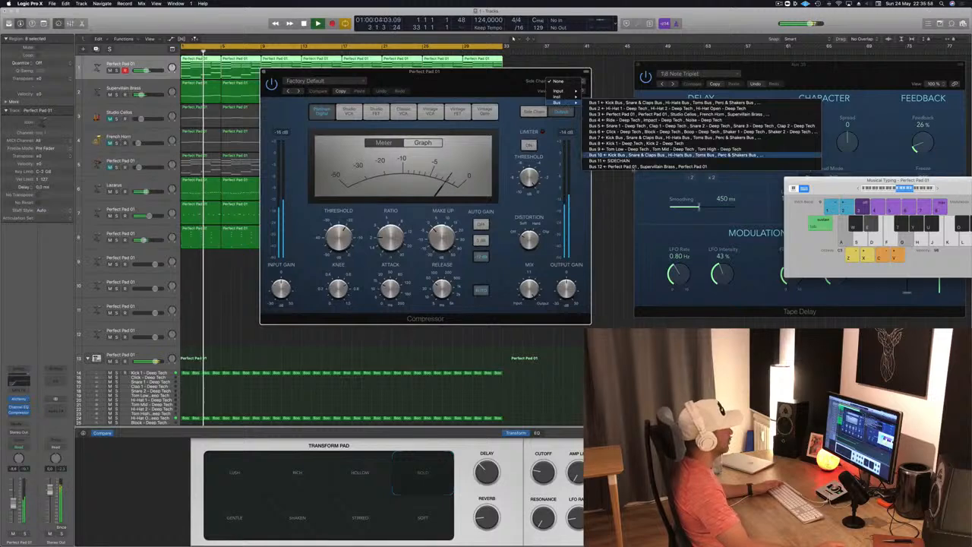
left_click(608, 161)
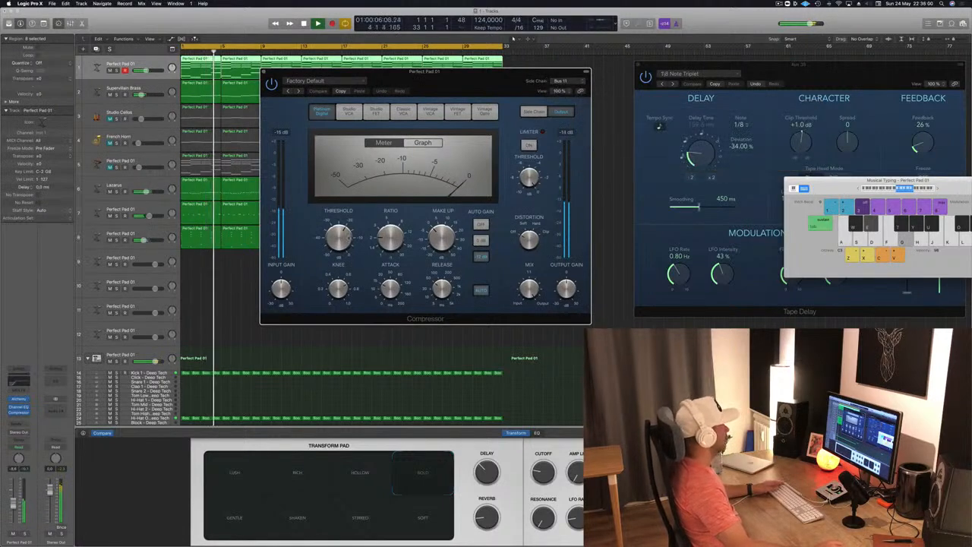
- Adjust the threshold, ratio, attack and release of track 1's compressor, with automatic release turned off
left_click_drag(340, 240, 343, 251)
left_click_drag(389, 288, 408, 320)
left_click(481, 290)
left_click_drag(442, 289, 444, 309)
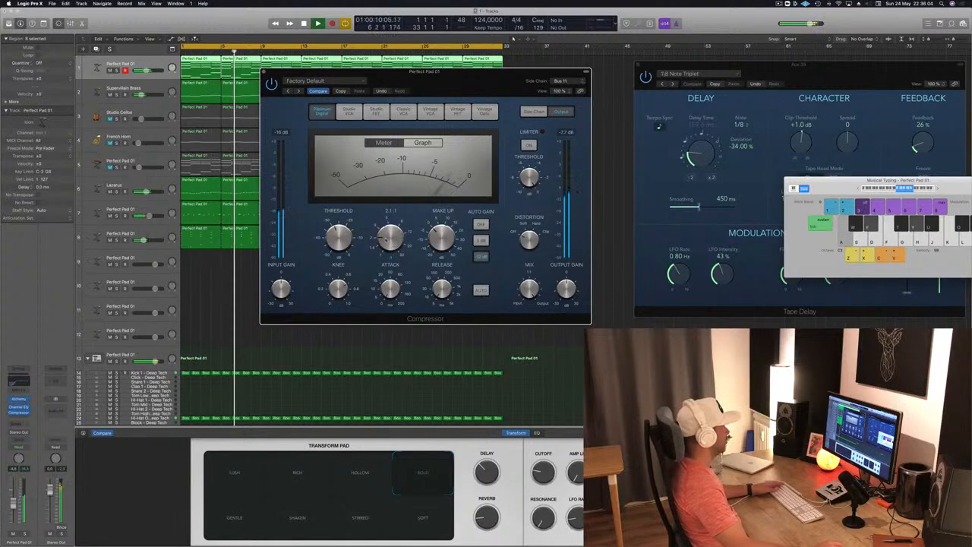
left_click_drag(389, 240, 346, 240)
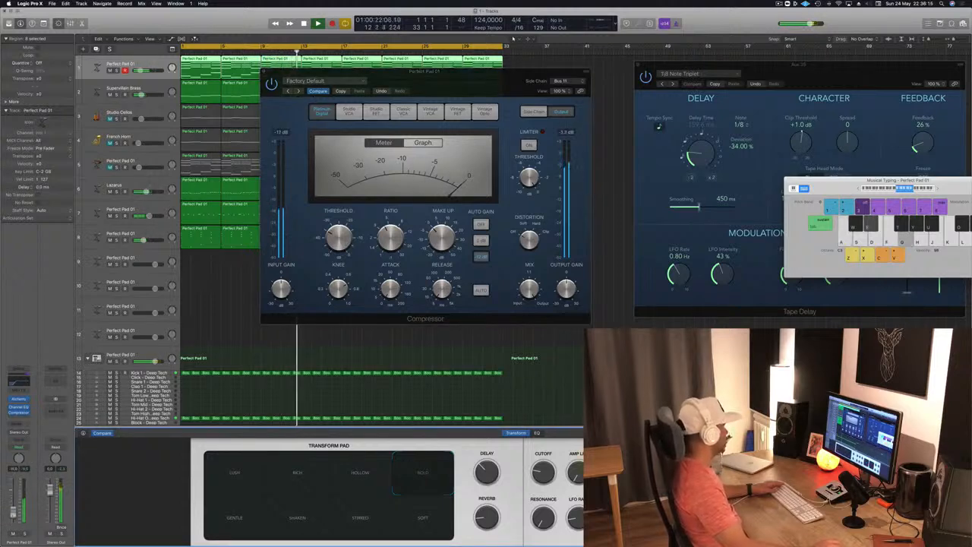
- Add a send from track 1 to reverb Bus 3, close the compressor and deselect the regions
left_click(23, 417)
mouse_move(21, 435)
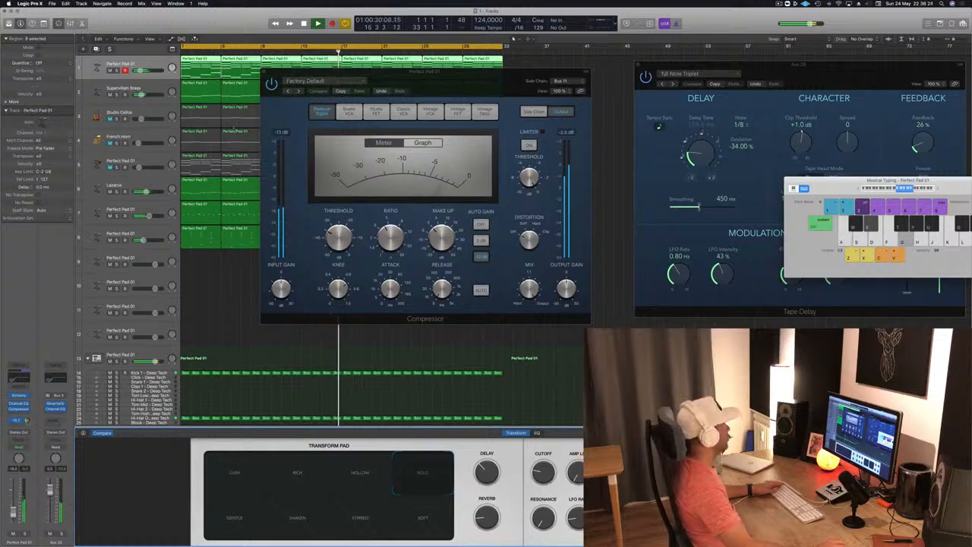
left_click(264, 72)
left_click(237, 327)
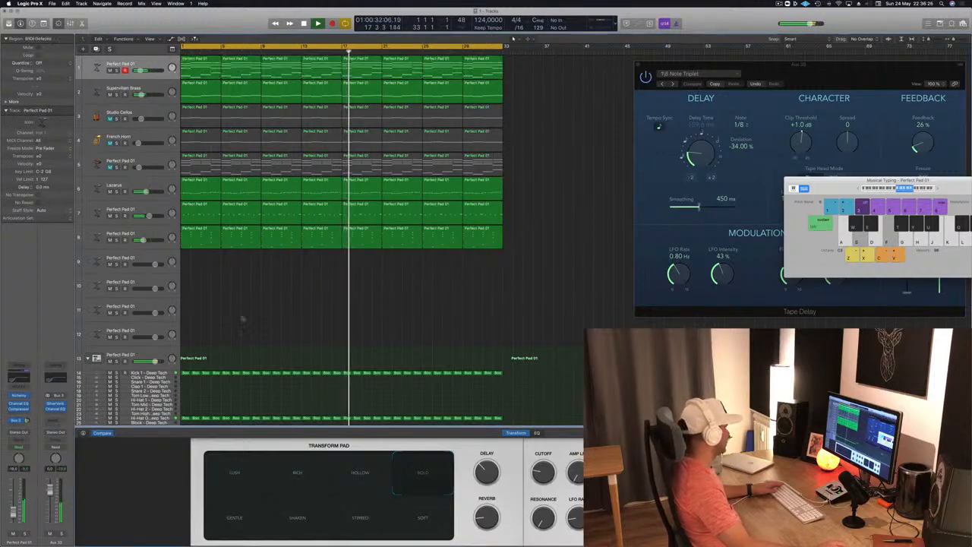
- Examine the SilverVerb settings on the Bus 3 aux and look over the track list
left_click(56, 405)
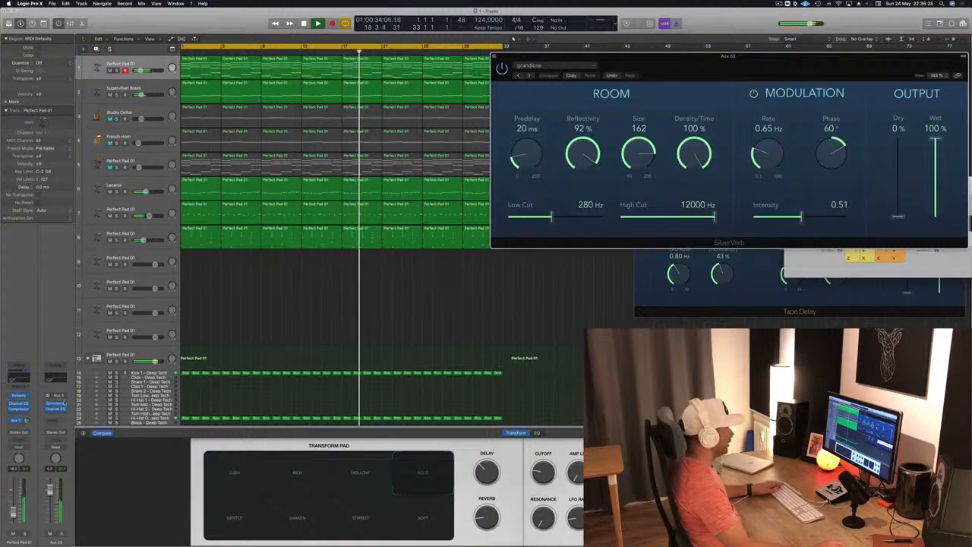
left_click(57, 405)
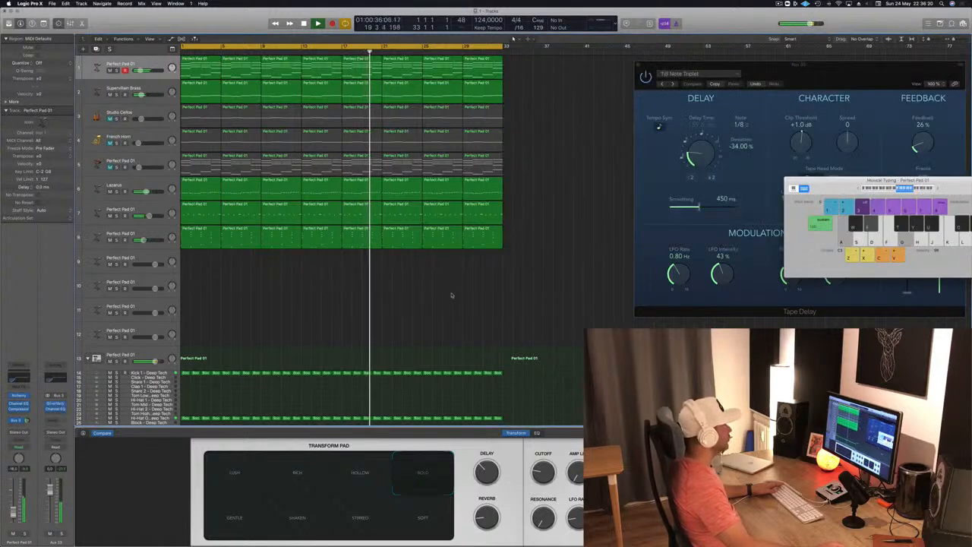
scroll(380, 288, "down", 2)
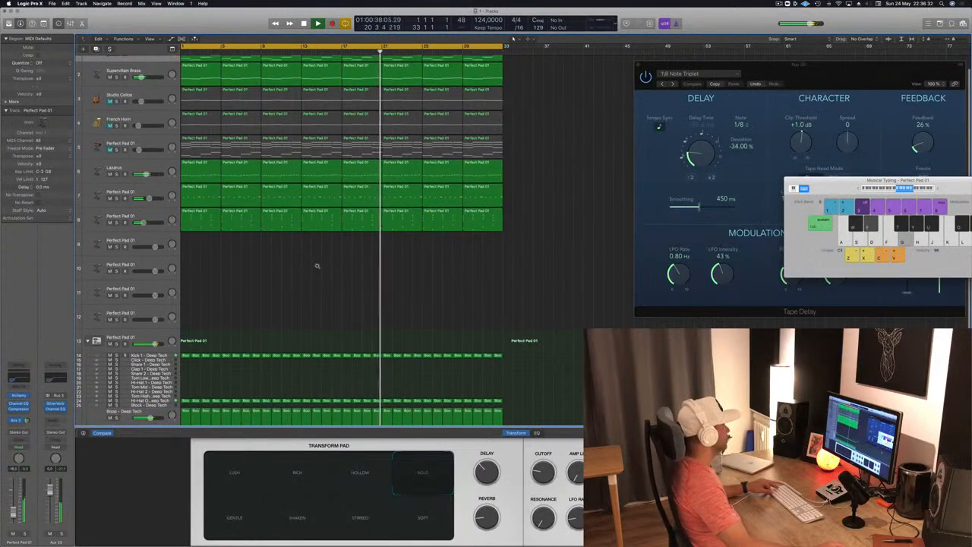
scroll(319, 260, "up", 2)
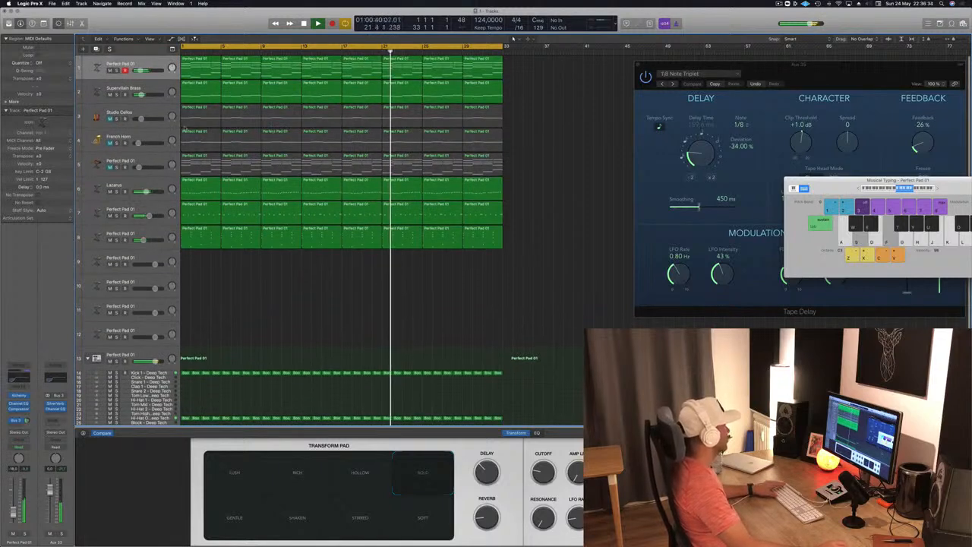
- Unmute Studio Cellos and insert a Channel EQ on it with a low cut at about 405 Hz
left_click(135, 119)
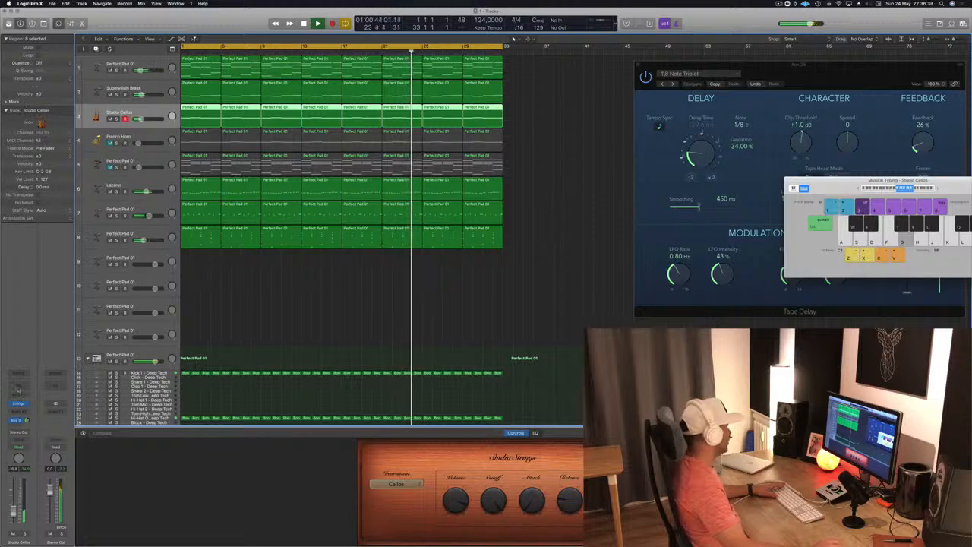
left_click(19, 386)
left_click(48, 56)
left_click_drag(35, 129, 247, 155)
- Add a send from Studio Cellos to the Tape Delay on Bus 12 and close the EQ
left_click(17, 427)
mouse_move(27, 436)
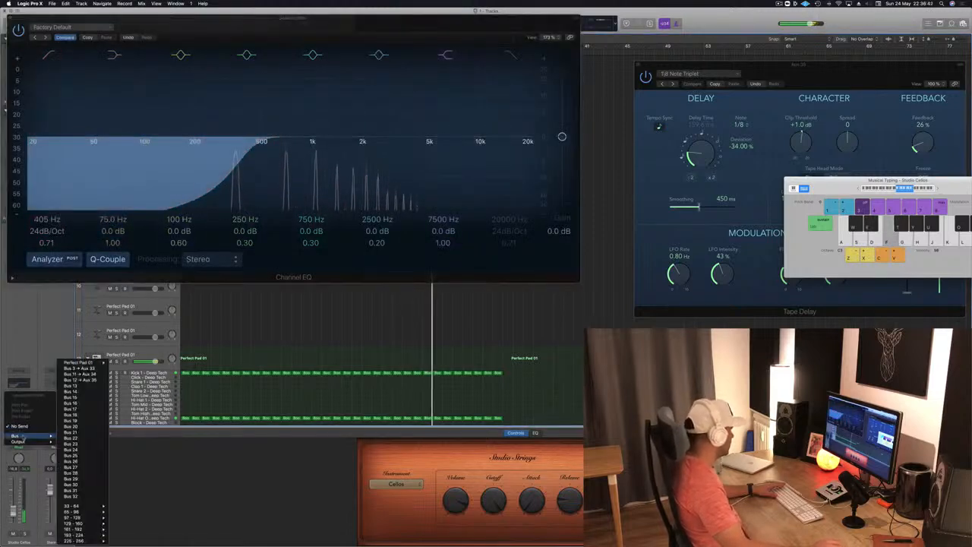
left_click(91, 380)
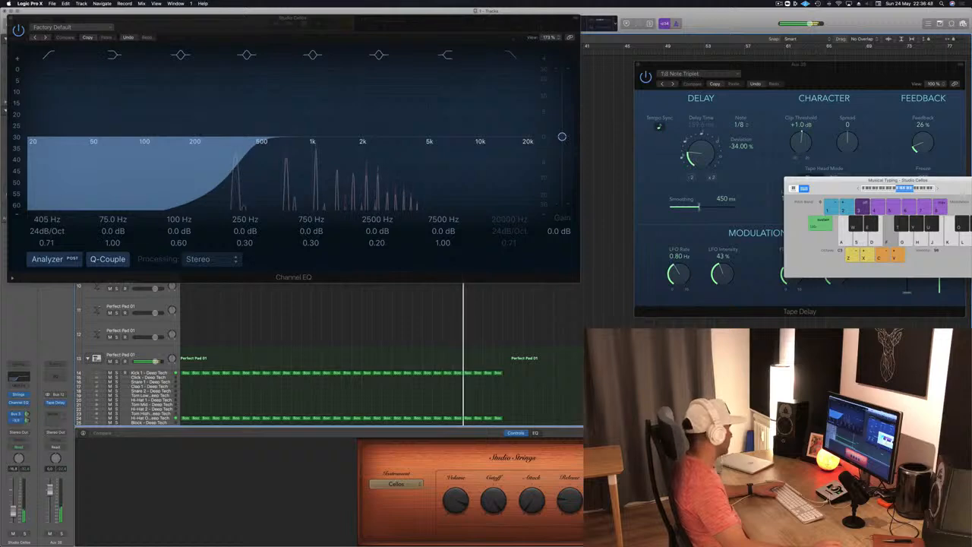
key("super+w")
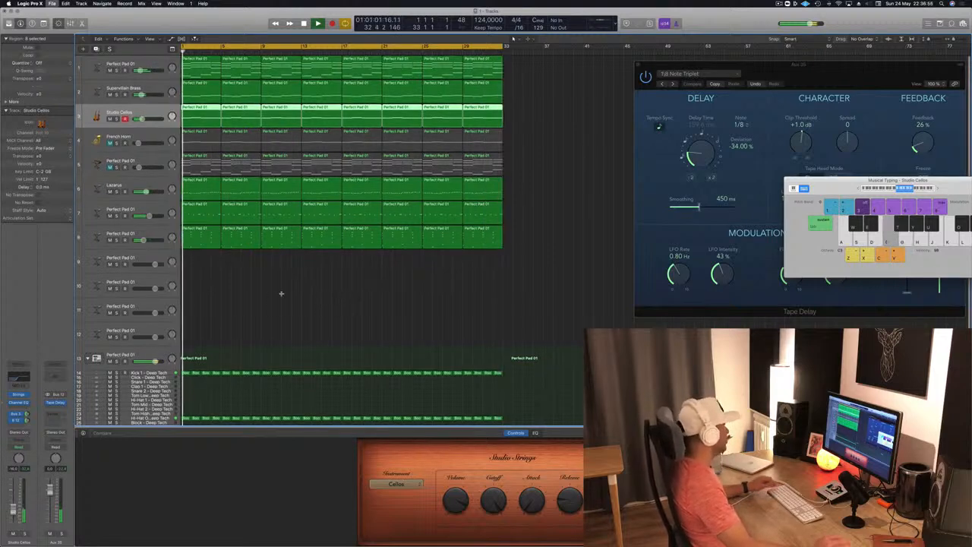
- Select track 8 and mute track 1 while the arrangement plays
key("super+Right")
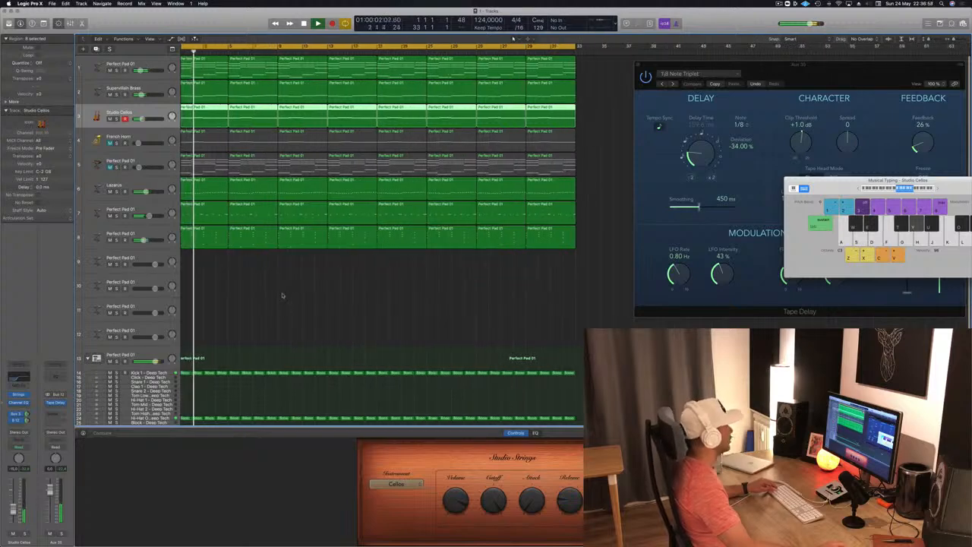
left_click(113, 235)
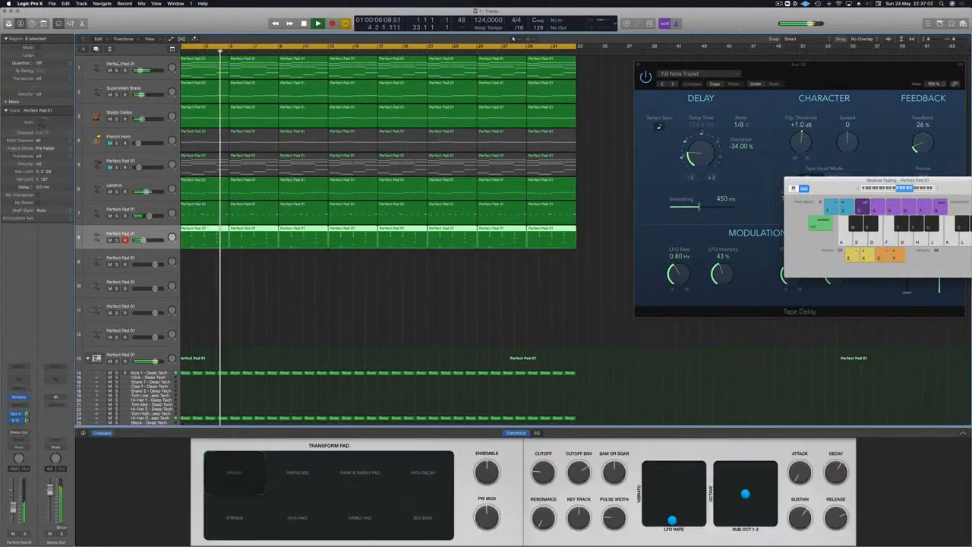
left_click(110, 70)
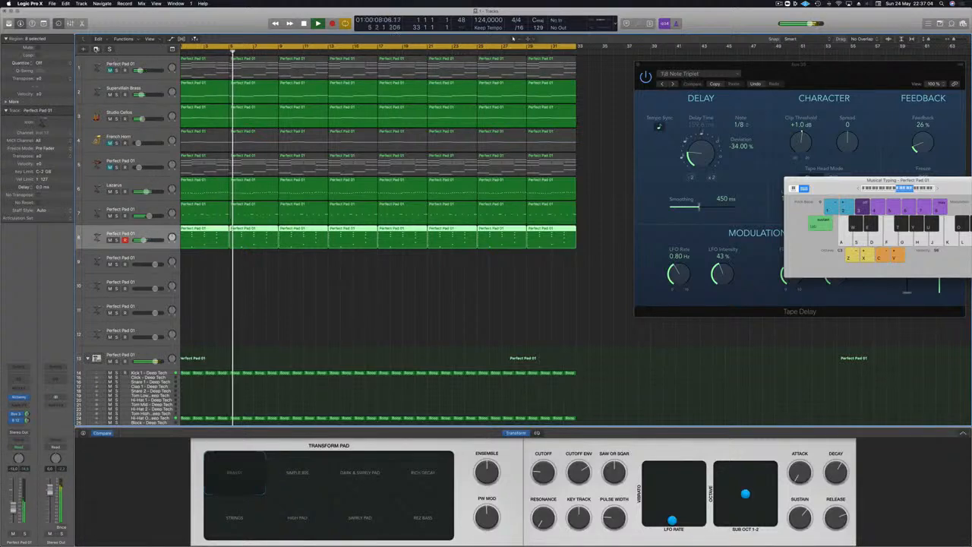
- Create a new track below track 8 with duplicate settings and open its Alchemy instrument
key("super+d")
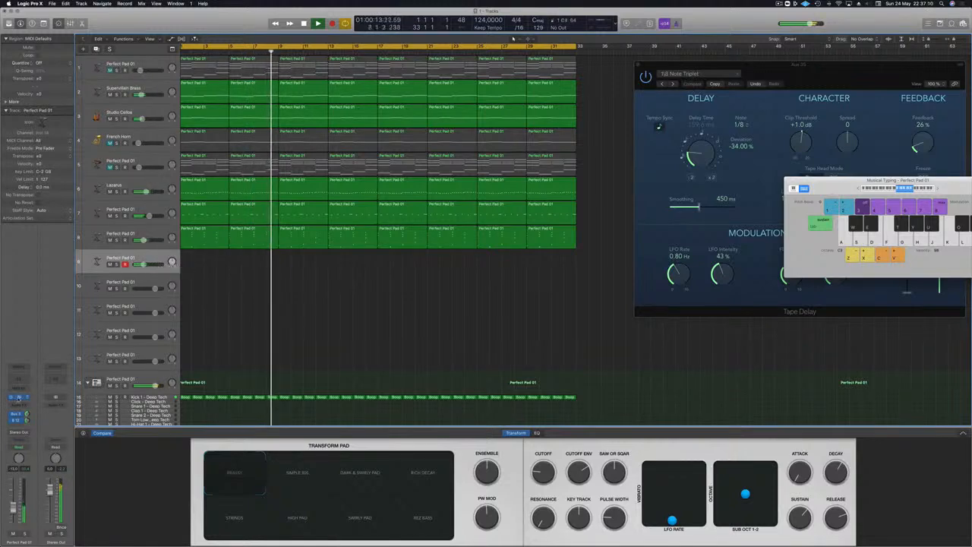
left_click(19, 397)
left_click_drag(242, 32, 469, 93)
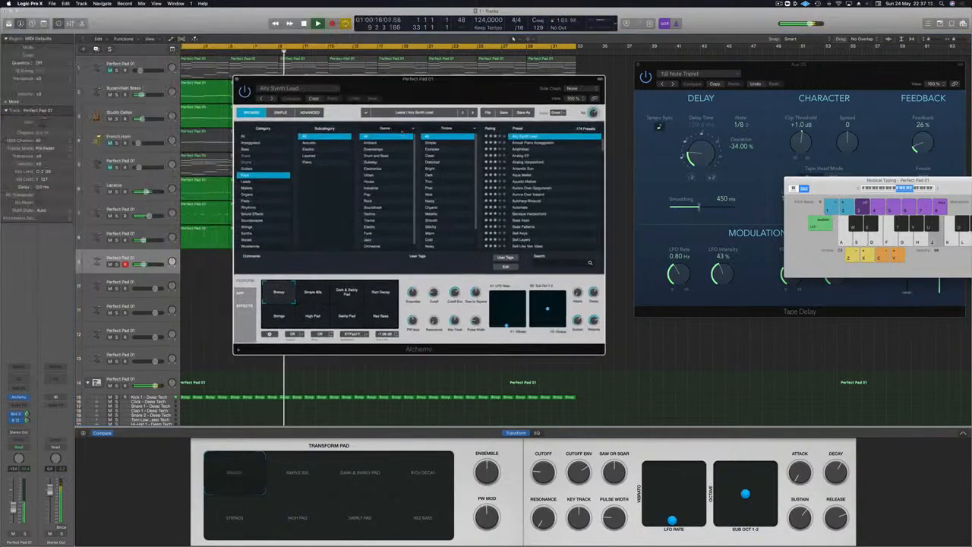
- Browse Alchemy's Leads category, load Grinding Synth Bass, and move the Musical Typing keyboard clear of the preset browser
left_click(247, 182)
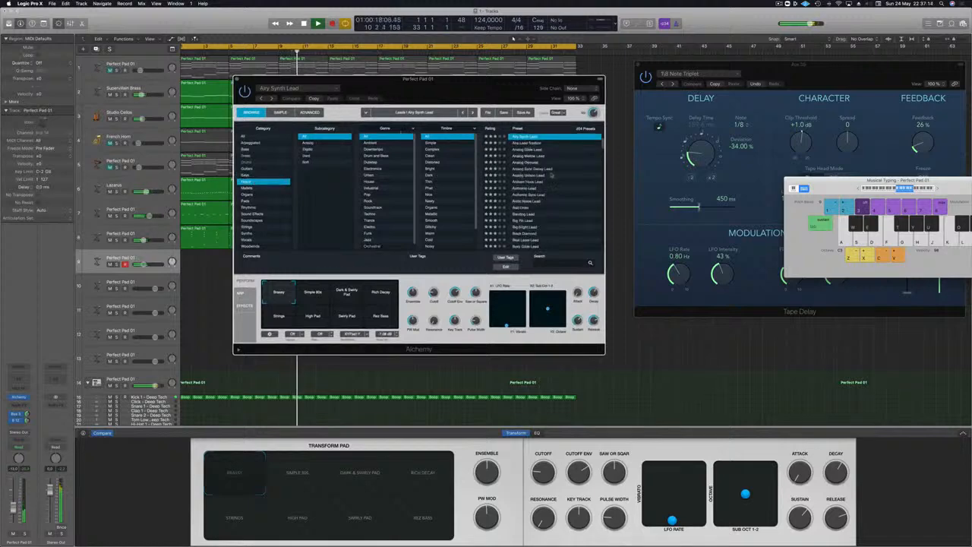
scroll(524, 193, "down", 10)
left_click(529, 192)
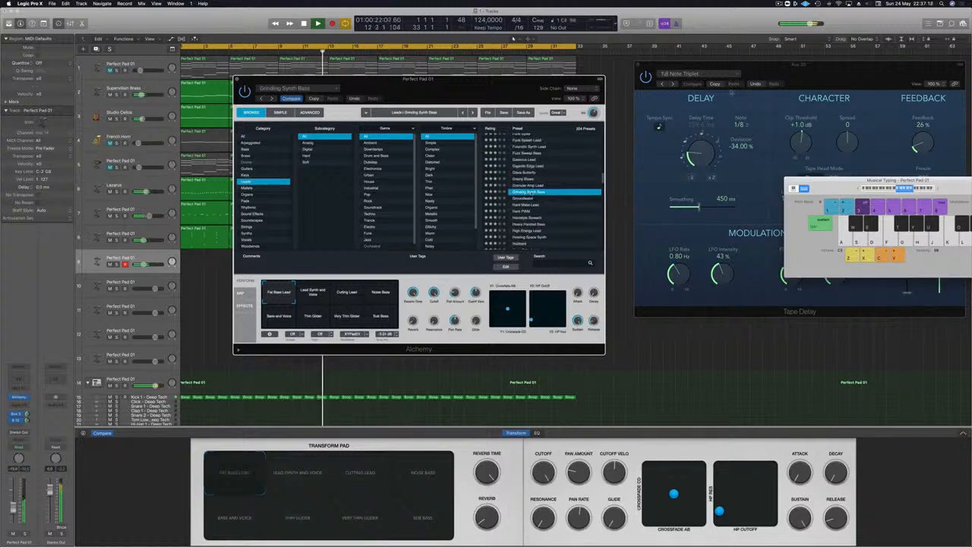
left_click_drag(970, 176, 826, 44)
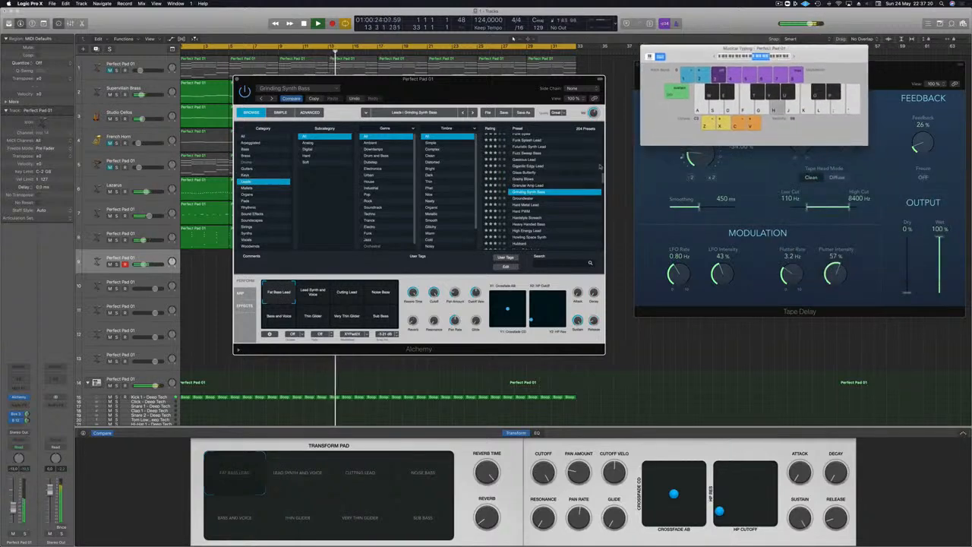
- Load the Hard Metal Lead and Hard PWM presets in turn and play a few notes on Hard PWM
left_click(536, 205)
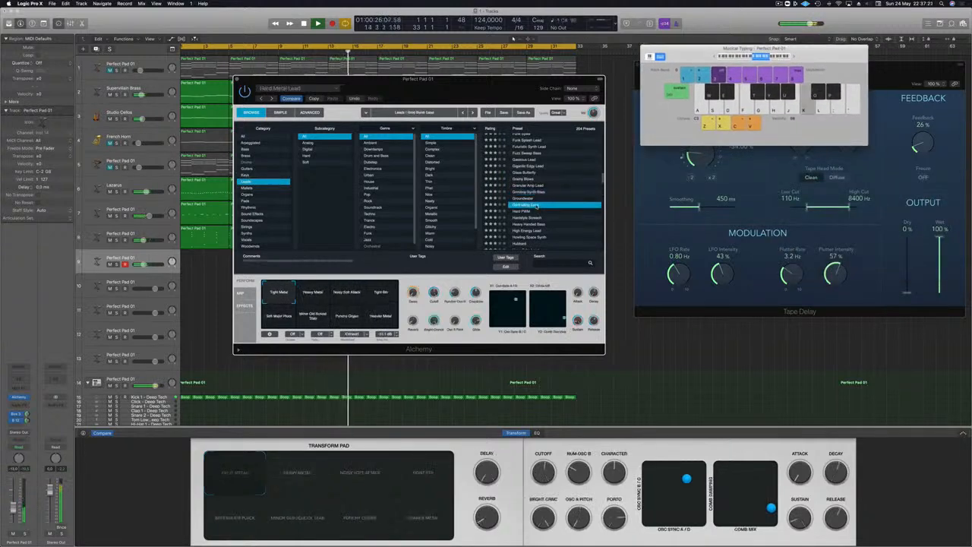
left_click(526, 211)
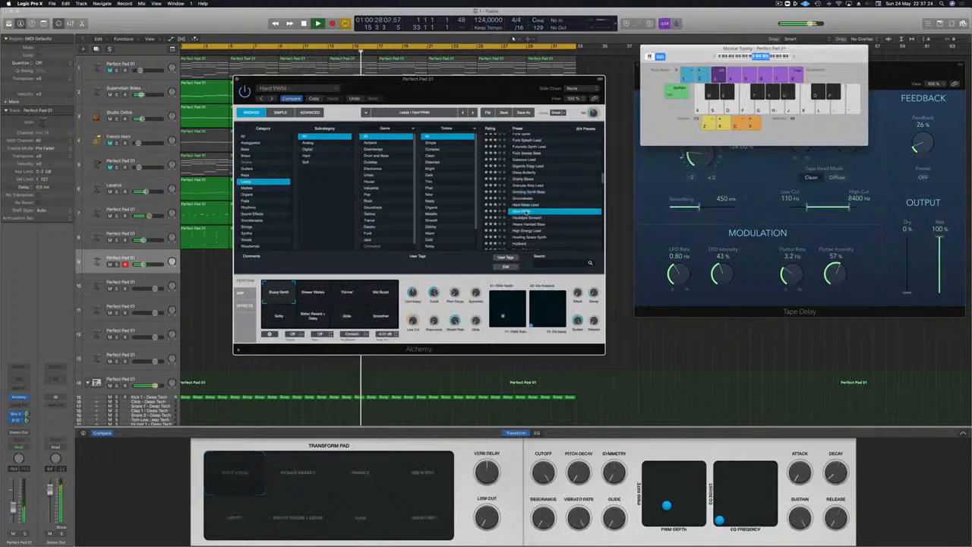
key("l")
key("d")
key("j")
key("d")
- Audition the lead presets from Heavy Handed Bass through High Energy Lead and Howling Space Synth to Huge Echo Lead
left_click(529, 225)
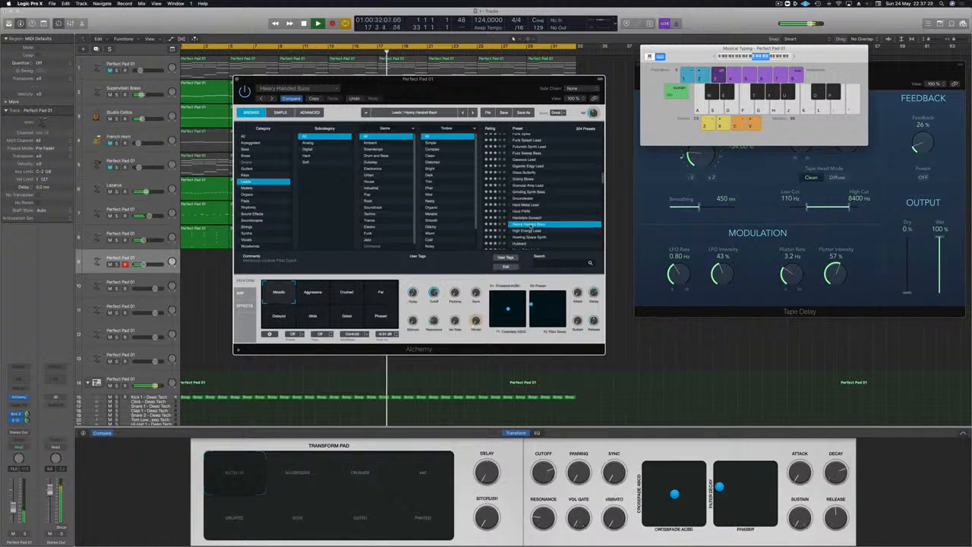
left_click(530, 230)
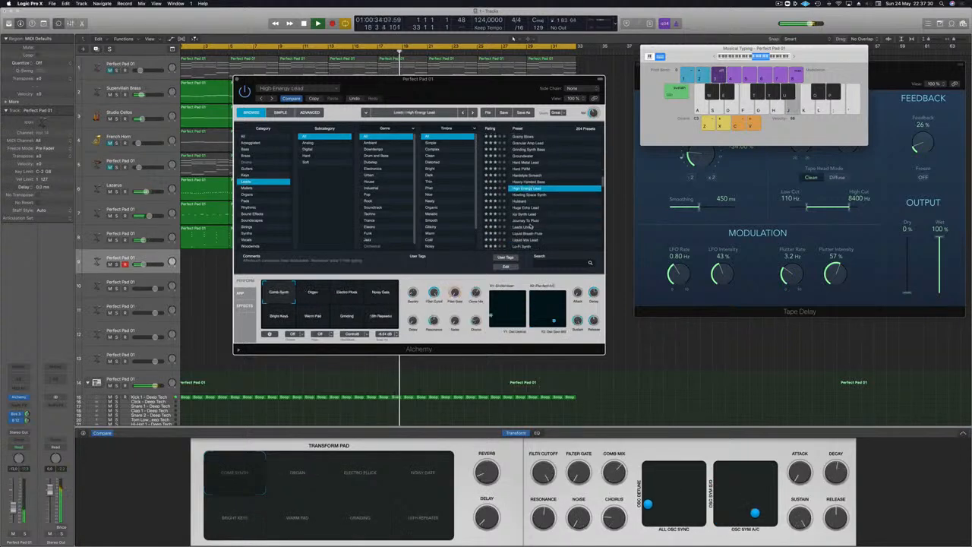
key("Down")
key("j")
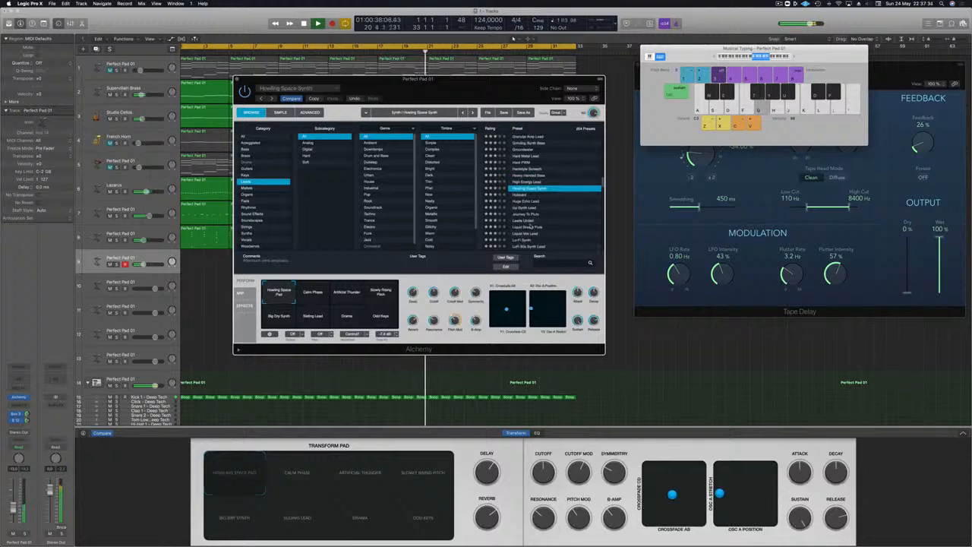
key("Down")
key("j")
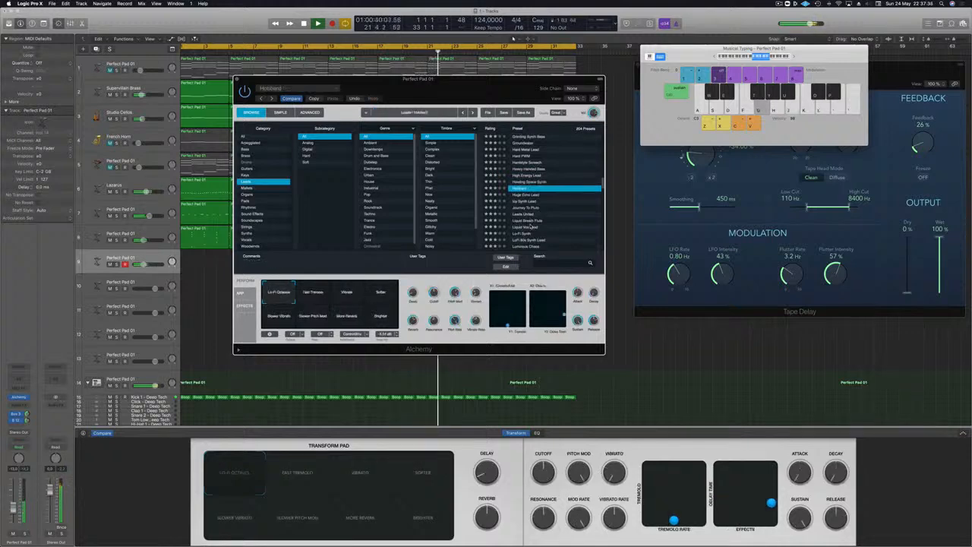
key("Down")
key("j")
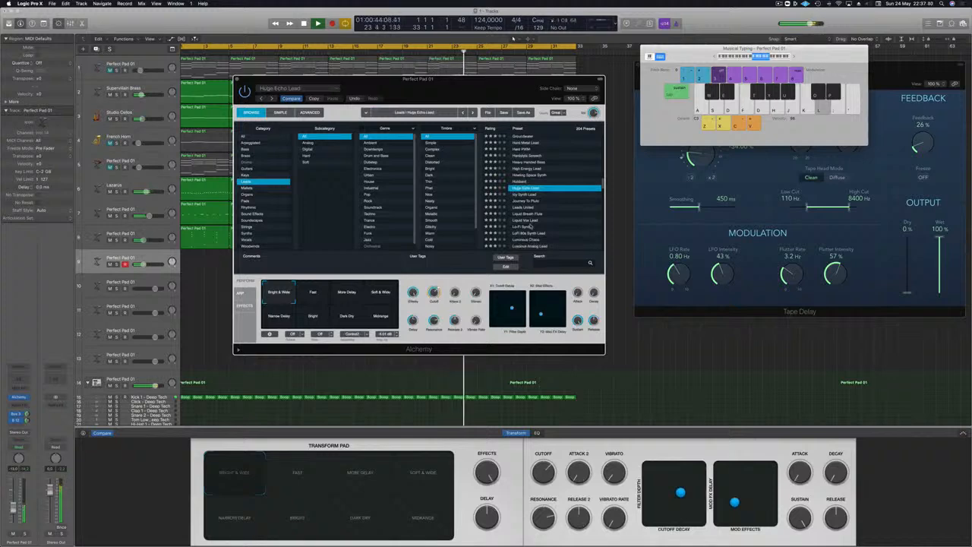
- Play notes on Huge Echo Lead over the arrangement and raise the track's volume
key("j")
key("k")
key("l")
left_click(13, 504)
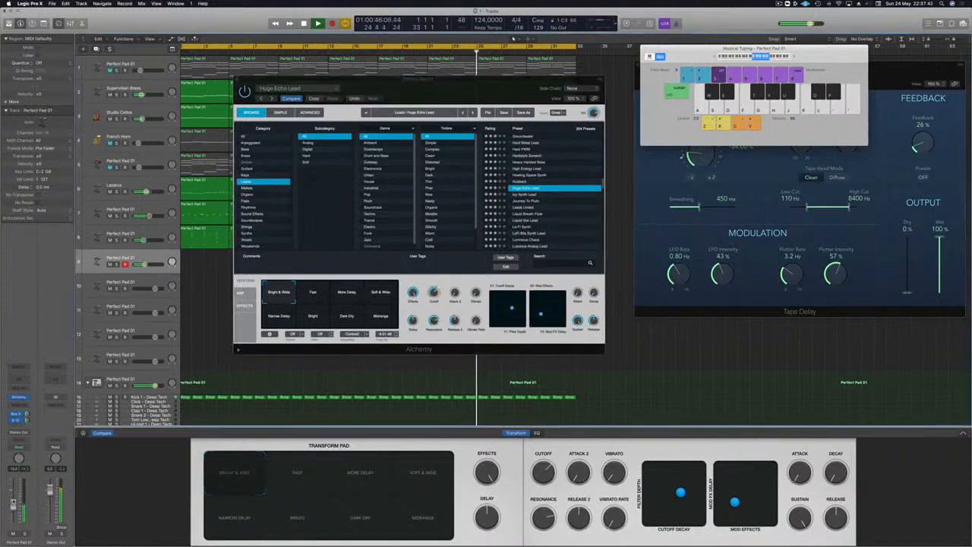
key("l")
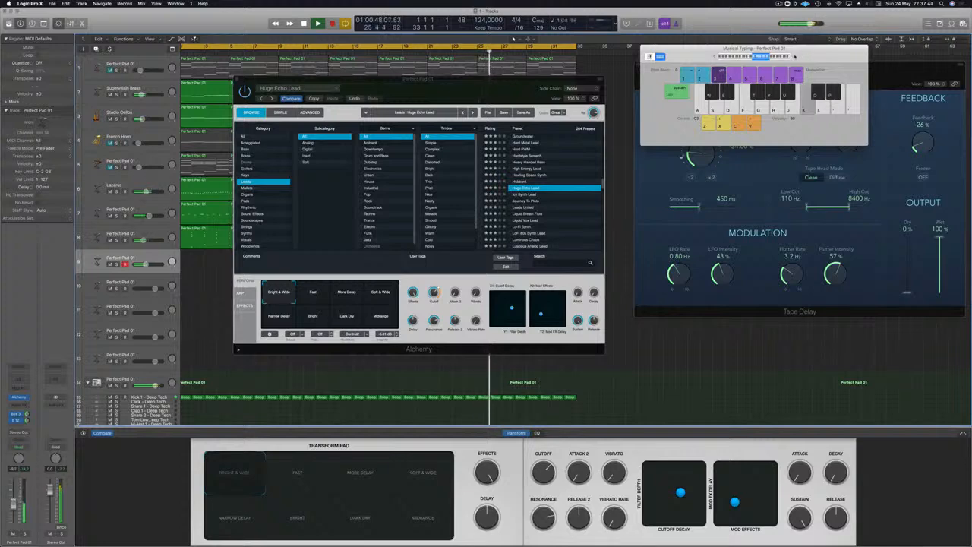
key("k")
key("l")
key("j")
key("j")
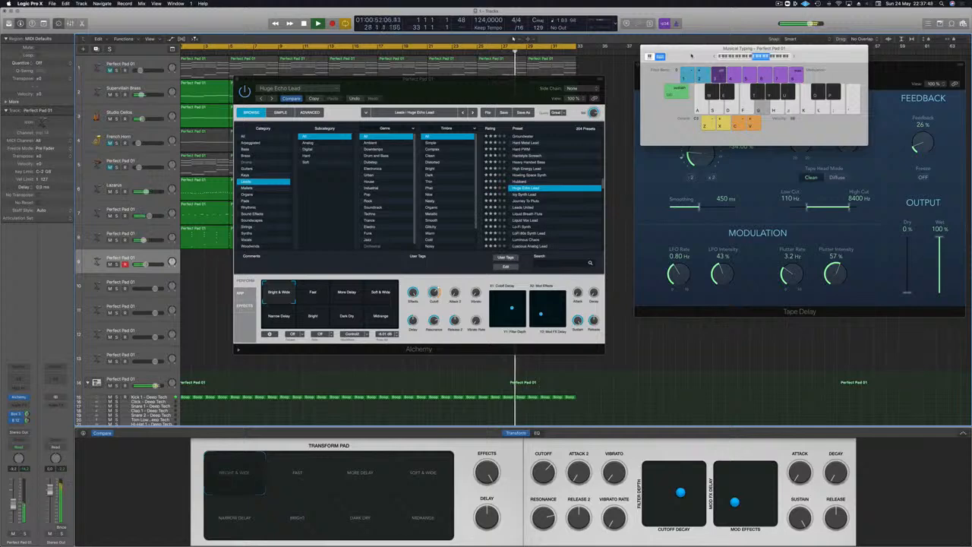
- Try Huge Echo Lead's Fast, More Delay, Soft & Wide and Narrow Delay variations
left_click(319, 295)
left_click(350, 294)
left_click(383, 293)
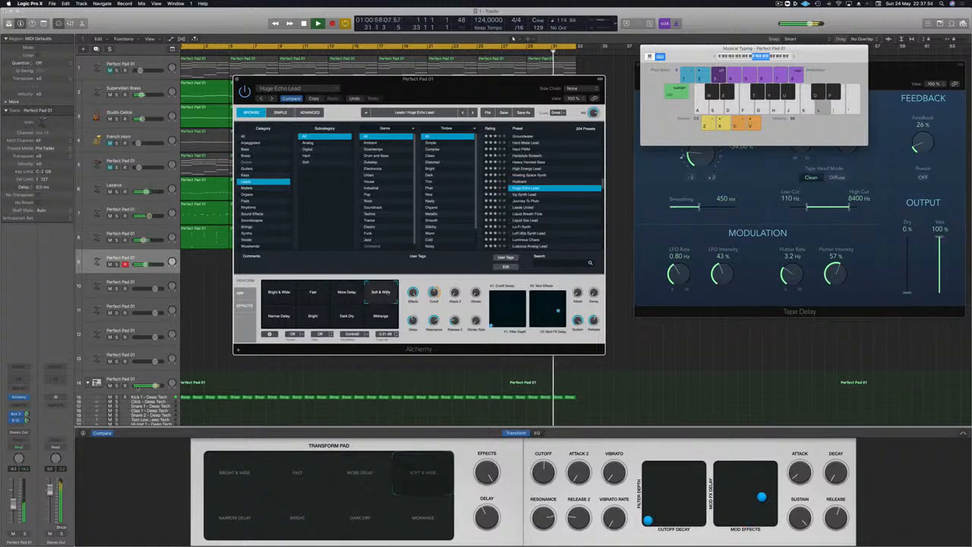
left_click(264, 319)
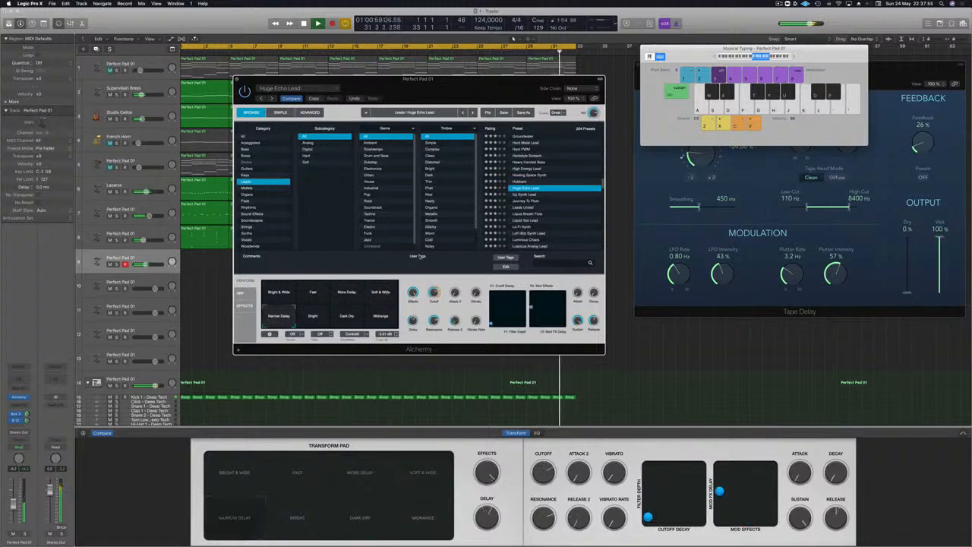
- Audition Icy Synth Lead and Journey To Pluto, playing the latter with its Thinner variation
left_click(524, 194)
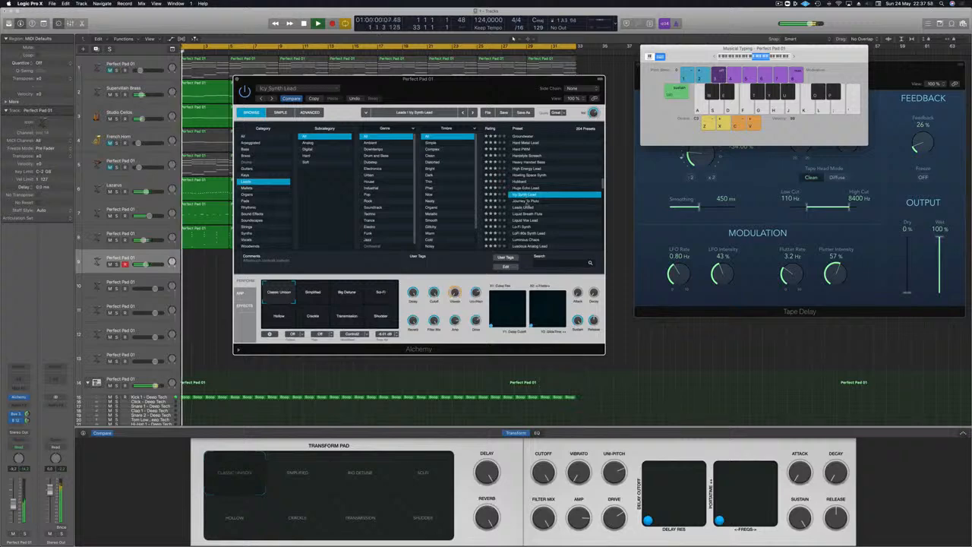
left_click(526, 201)
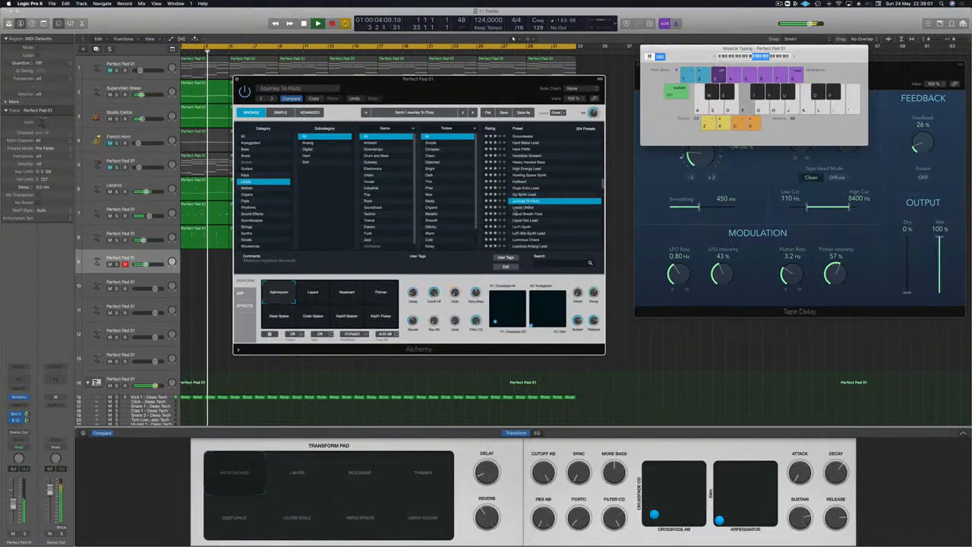
left_click(383, 293)
key("h")
key("j")
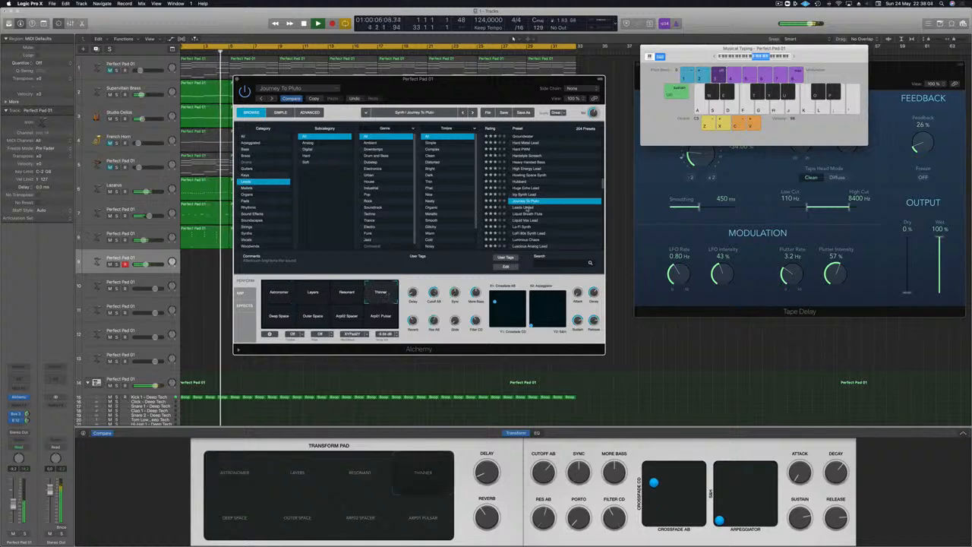
- Load Leads United and step through its Lead 2 to Lead 5, Wide and Slow Attack 2 variations
left_click(527, 207)
key("k")
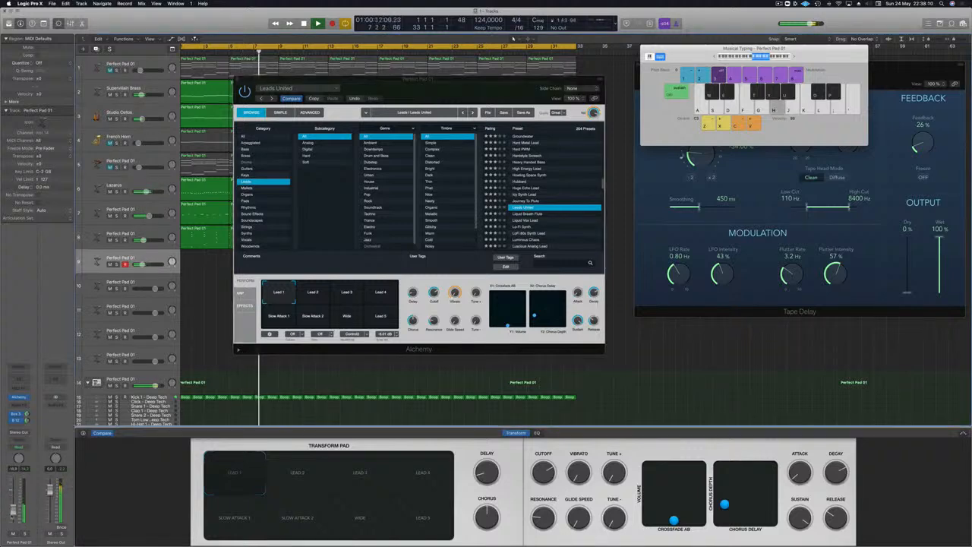
left_click(312, 296)
left_click(350, 294)
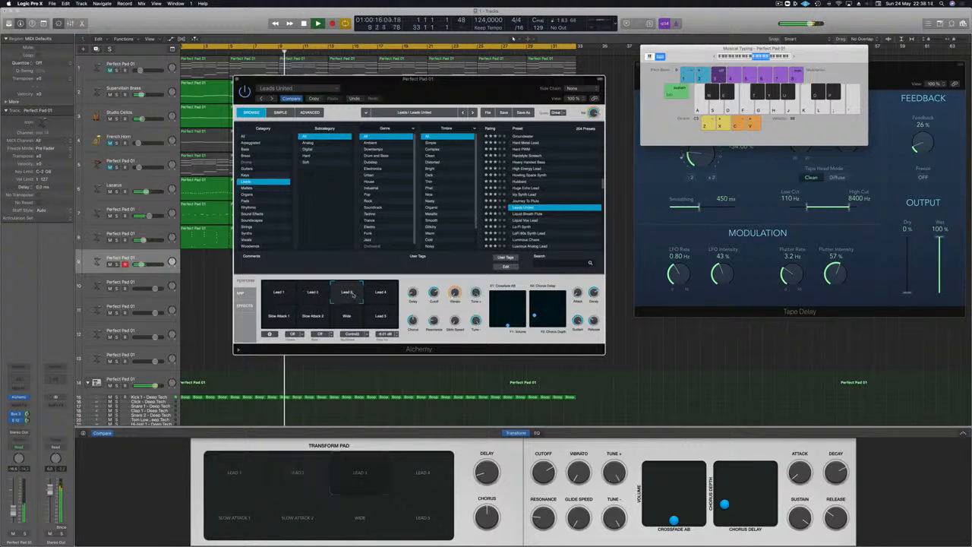
left_click(391, 297)
left_click(384, 319)
left_click(352, 323)
left_click(311, 322)
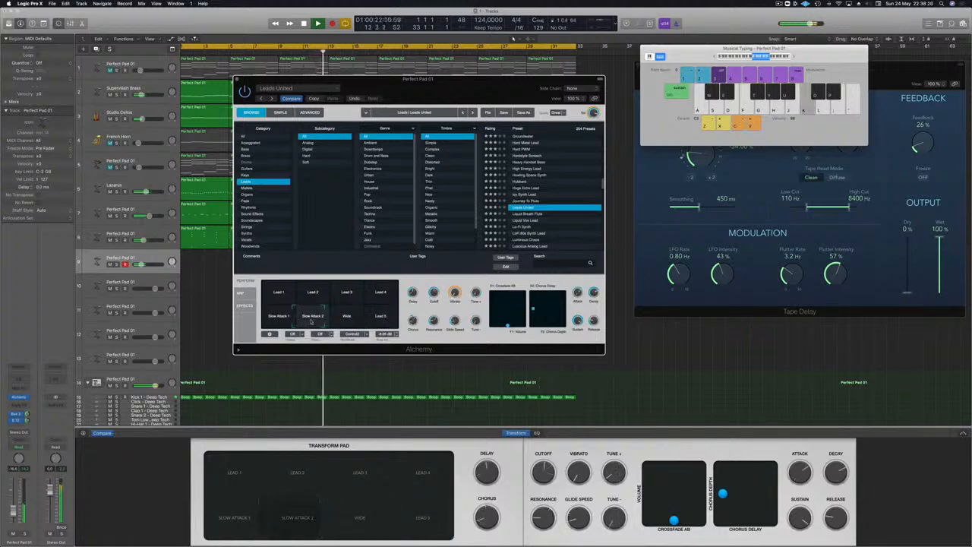
- Play notes to compare the Slow Attack 2 and Slow Attack 1 variations of Leads United
key("h")
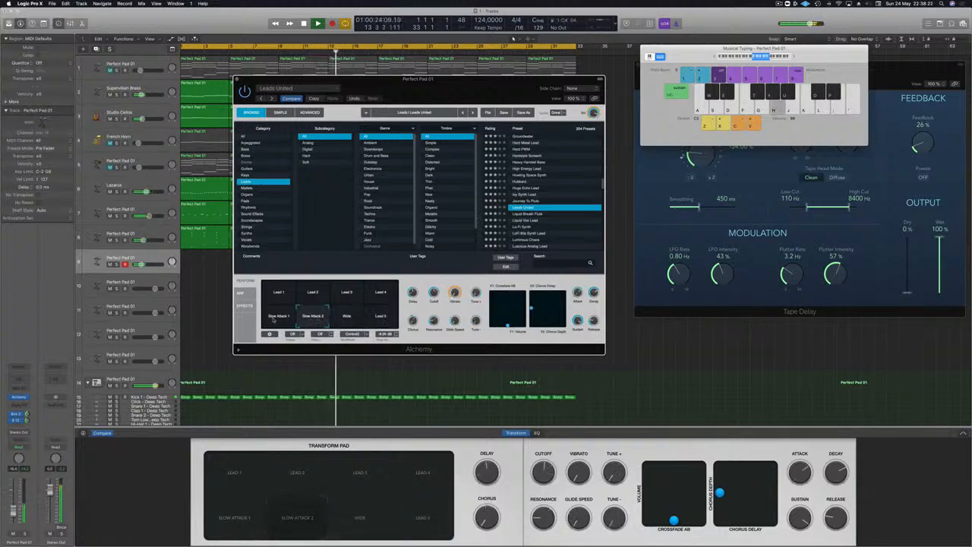
key("u")
key("f")
left_click(273, 321)
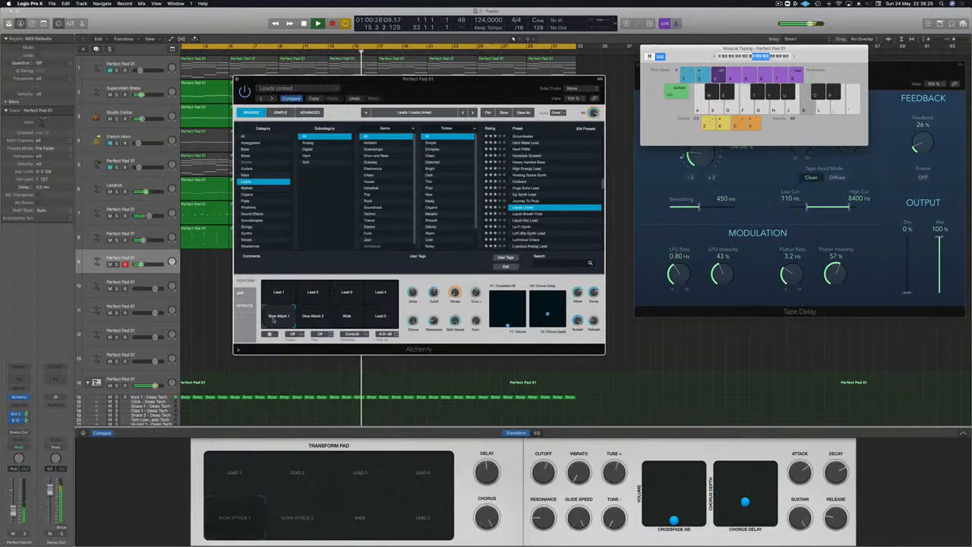
key("apostrophe")
key("semicolon")
key("k")
key("l")
left_click(304, 317)
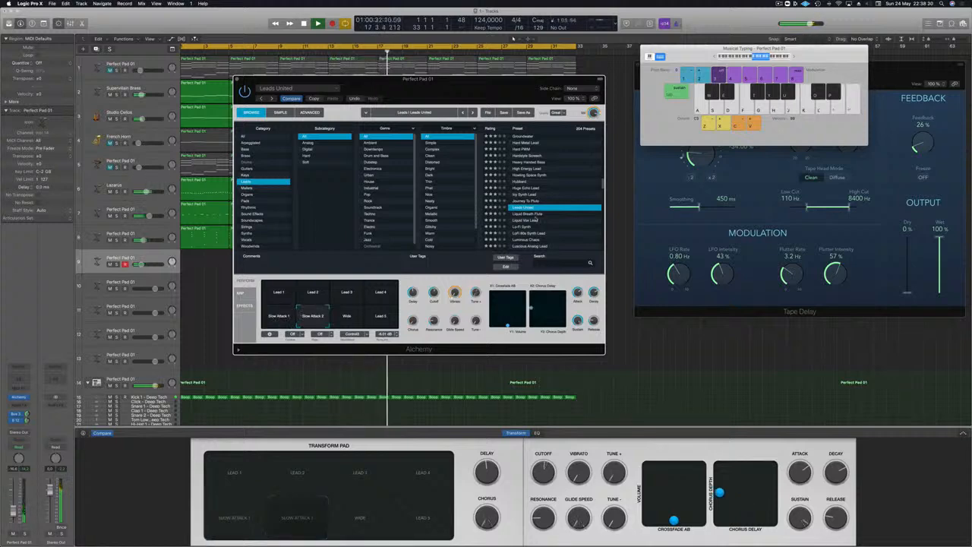
- Load the Liquid Breath Flute preset and play a few notes on it
left_click(536, 216)
key("k")
key("g")
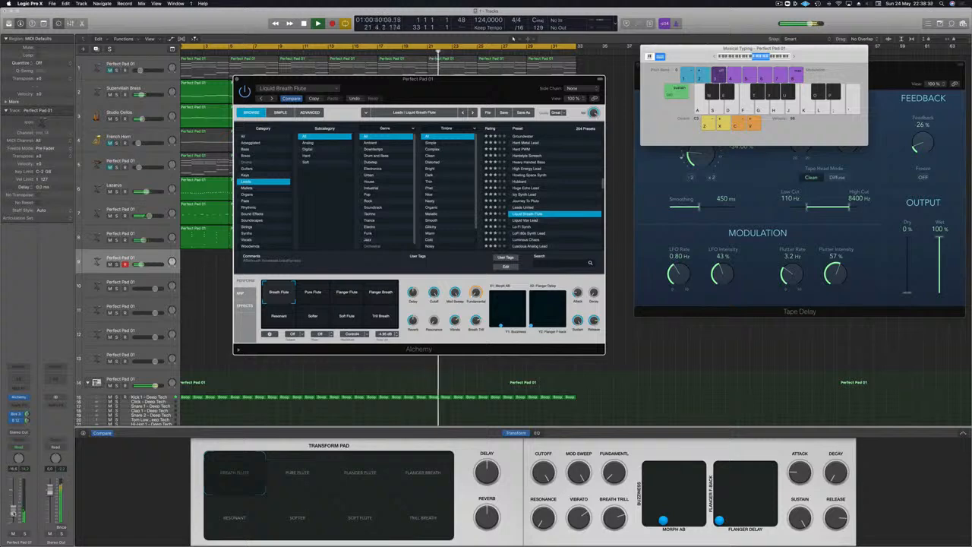
key("e")
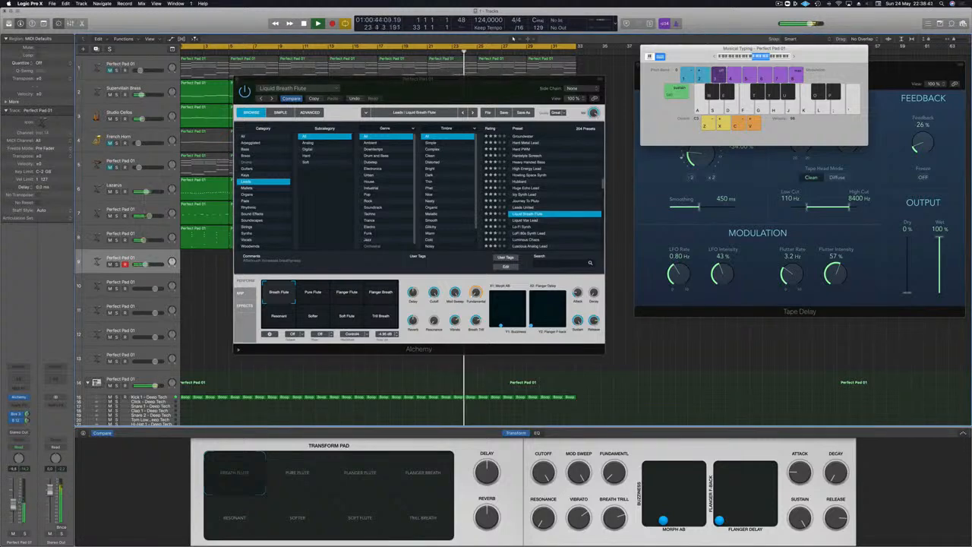
- Switch Liquid Breath Flute to its Pure Flute variation and adjust the track's bus send level
left_click(311, 297)
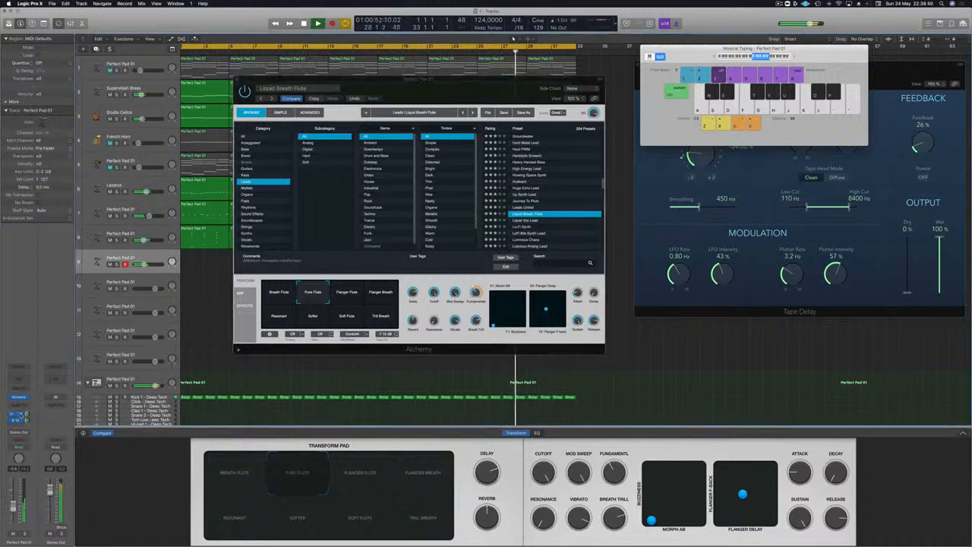
left_click_drag(27, 415, 27, 426)
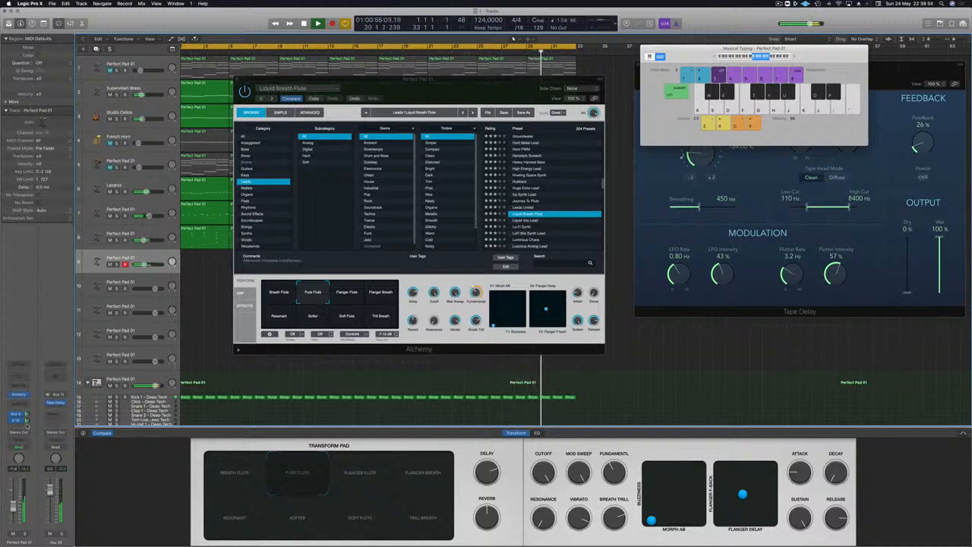
- Audition the flute preset's flanger, Resonant, Softer, Soft Flute, Trill Breath and Breath Flute variations, rebalancing the track's volume
left_click(366, 299)
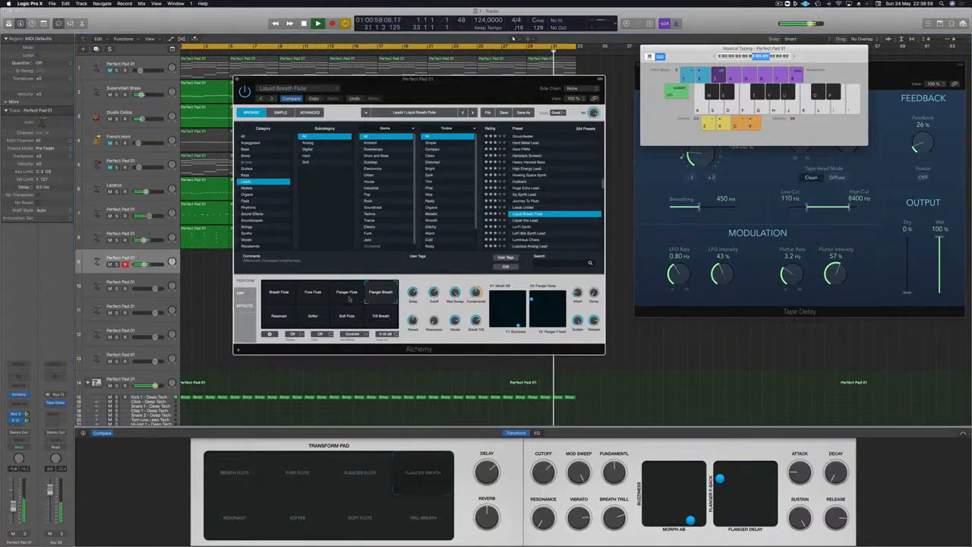
left_click(350, 299)
left_click(267, 321)
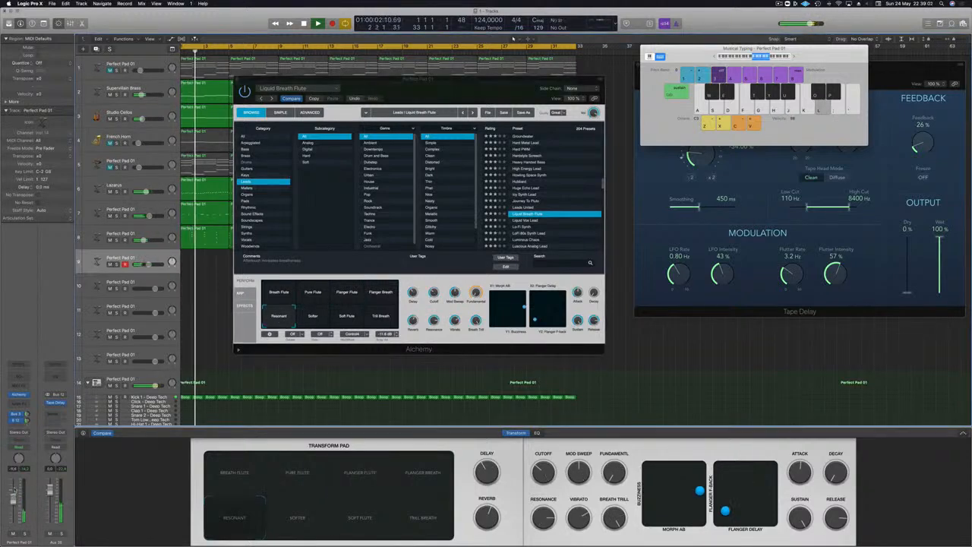
left_click(312, 316)
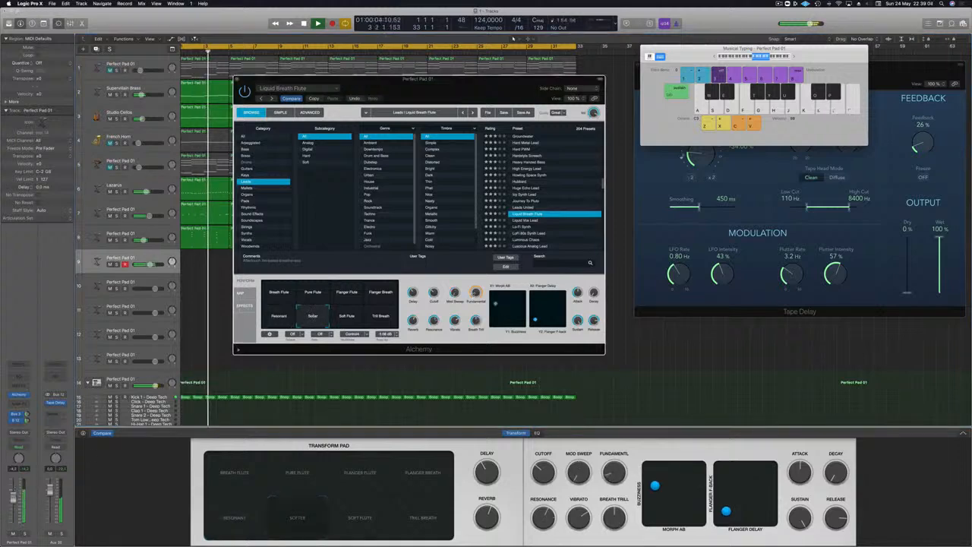
left_click_drag(12, 499, 11, 513)
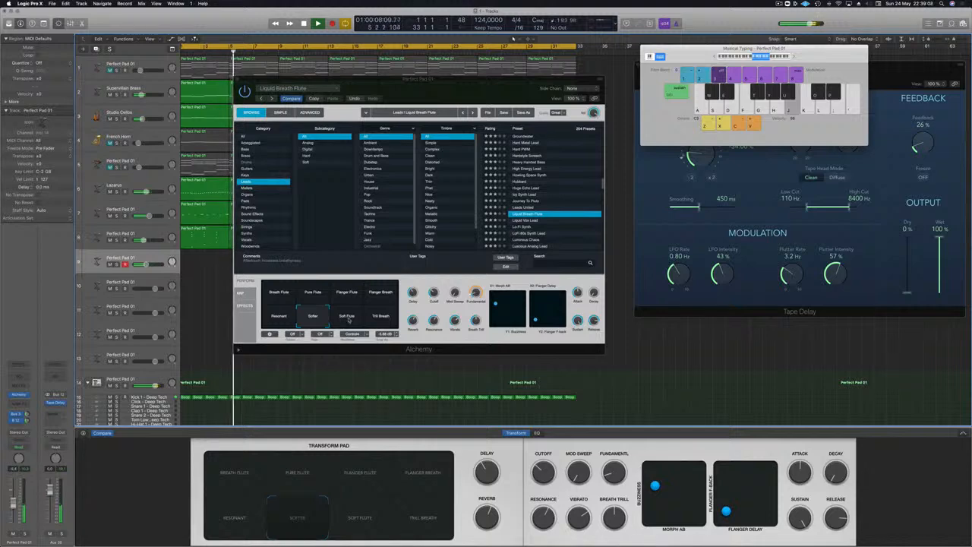
left_click(348, 316)
left_click(377, 316)
left_click(276, 295)
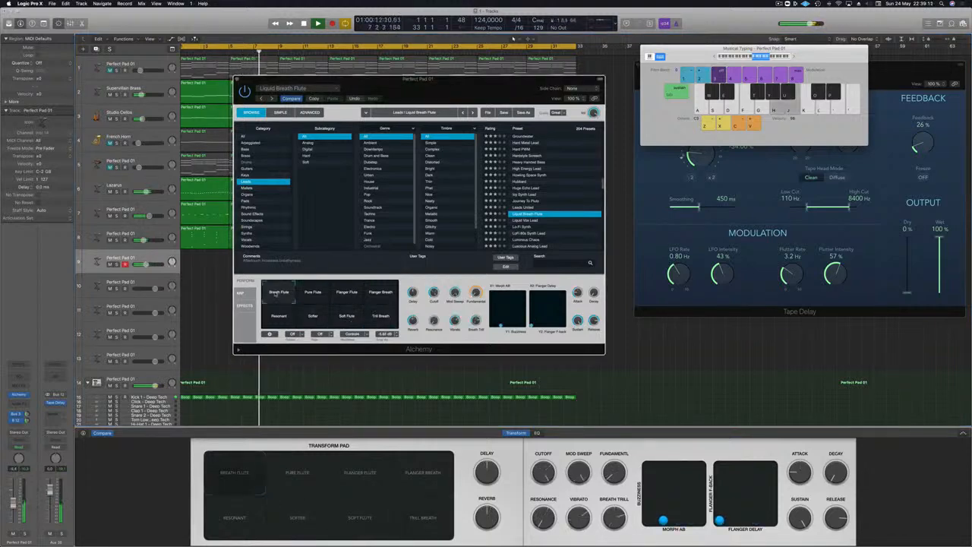
- Return the flute preset to its Pure Flute variation and lower the track's volume
left_click(314, 293)
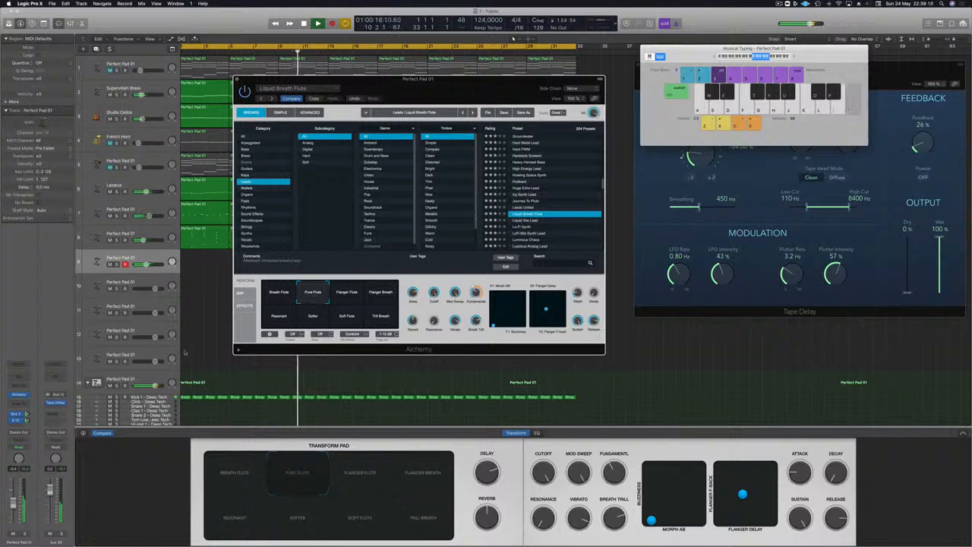
left_click_drag(13, 504, 13, 512)
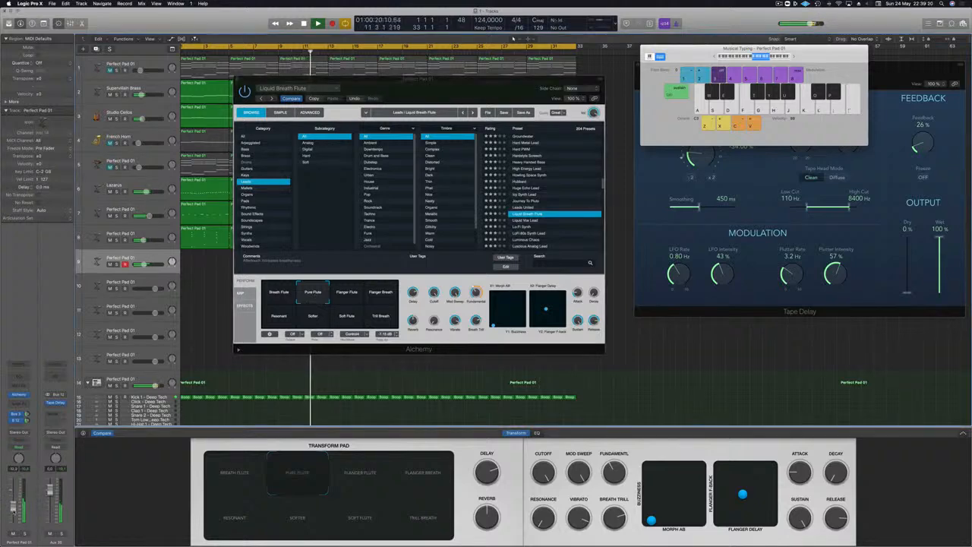
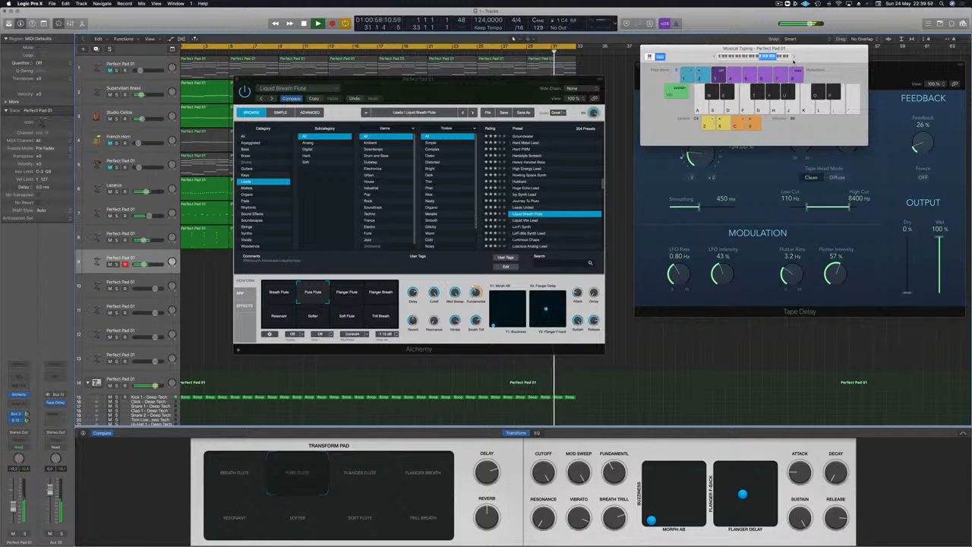
- Play test notes with the Pure Flute variation over the looping track, lowering the musical typing octave to C3
key("a")
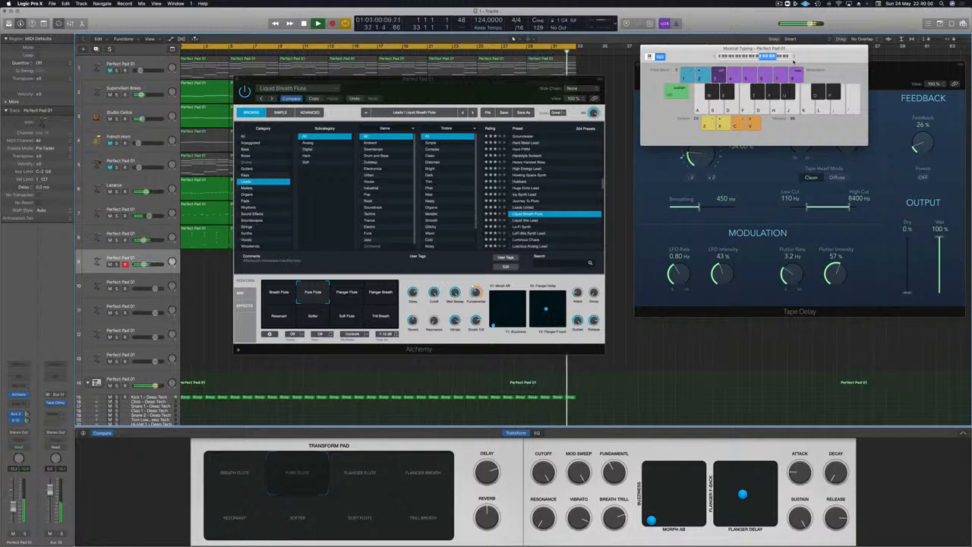
key("j")
key("h")
key("g")
key("f")
key("a")
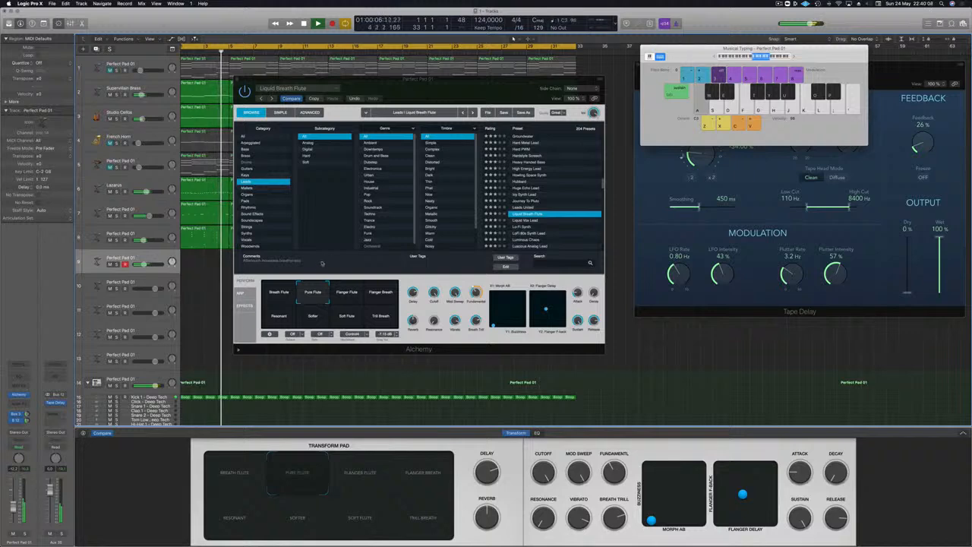
- Switch the flute preset to its Breath Flute variation and play a few notes across the octave over the loop
left_click(272, 289)
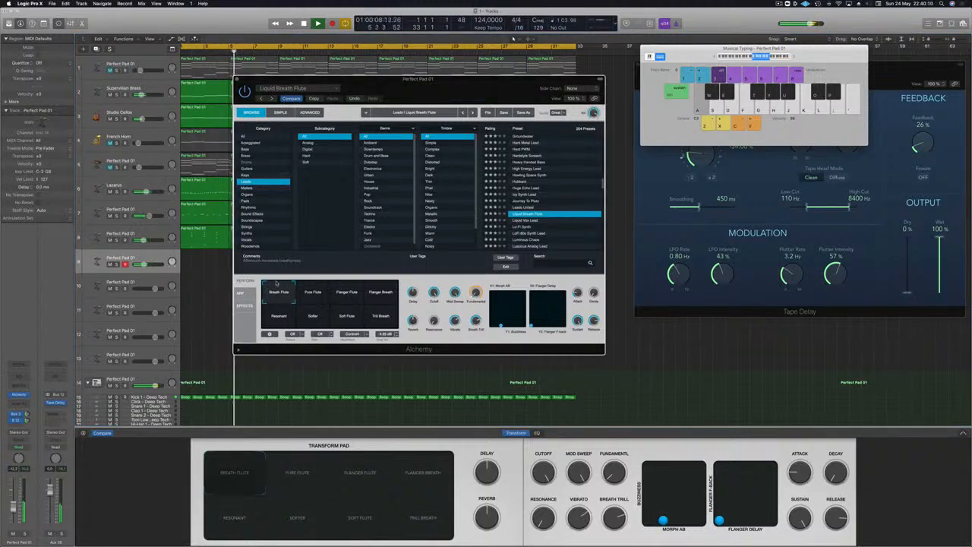
key("d")
key("j")
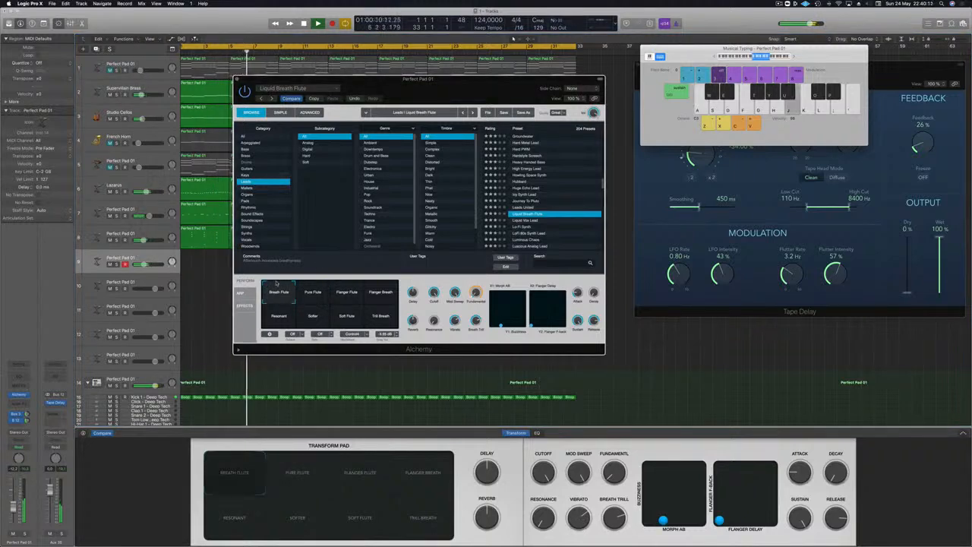
key("h")
key("k")
key("l")
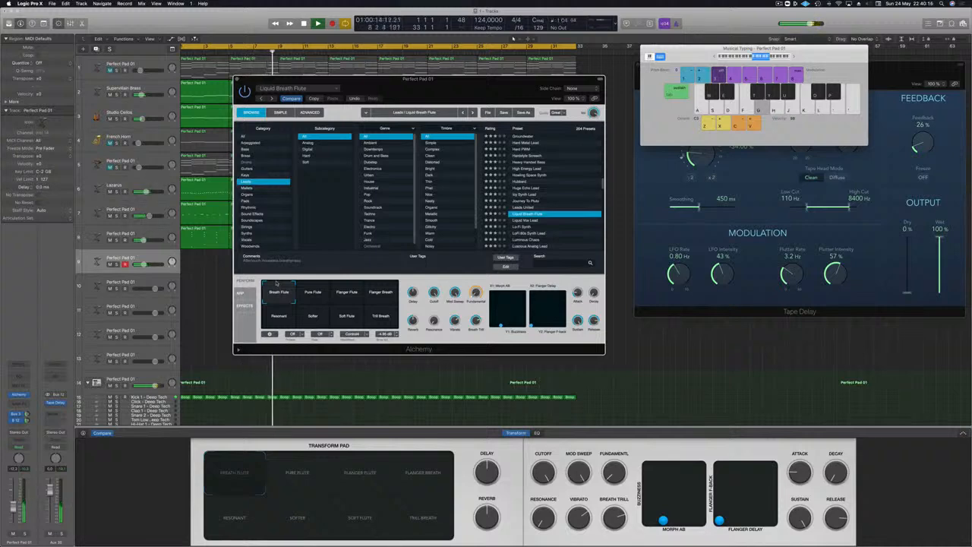
key("g")
key("g")
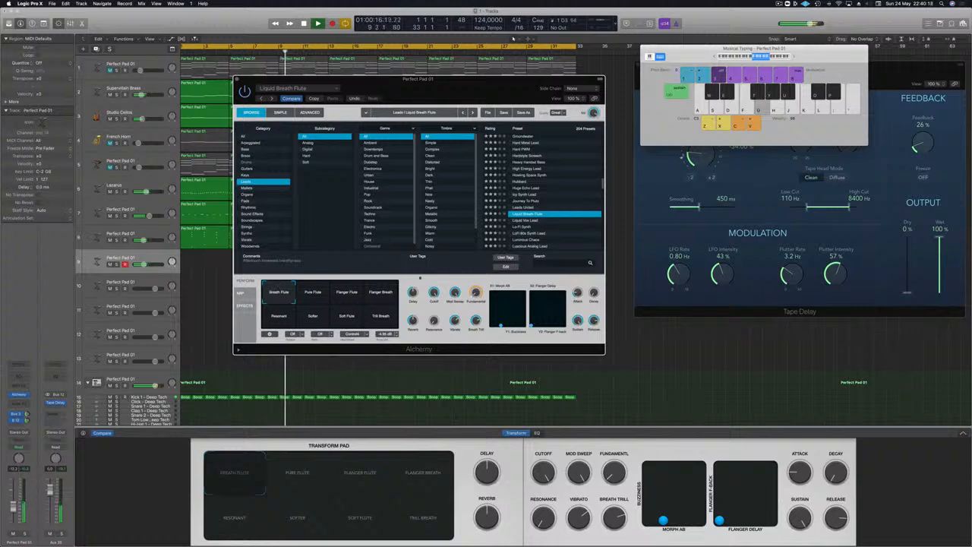
- Raise the flute track's volume while repeating mid-range notes with the Breath Flute variation
key("g")
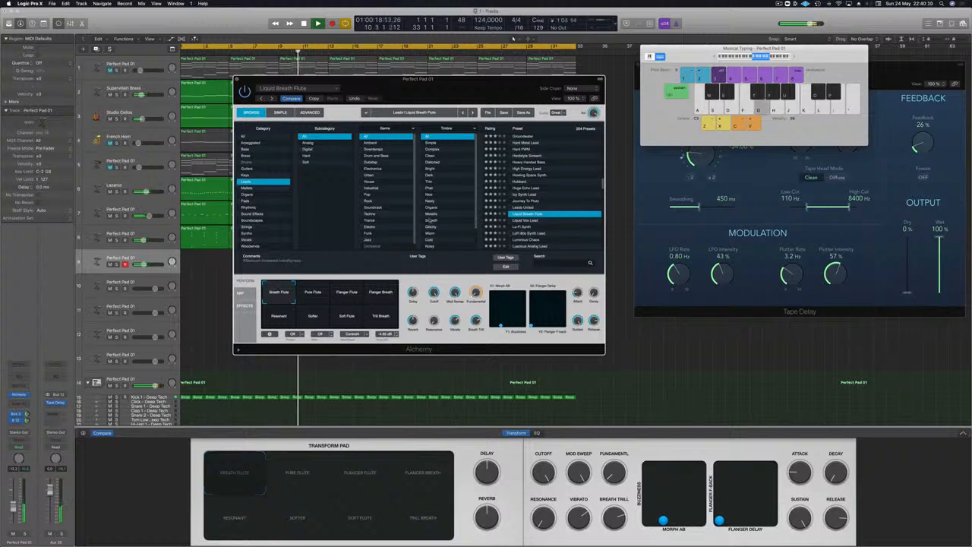
key("t")
key("g")
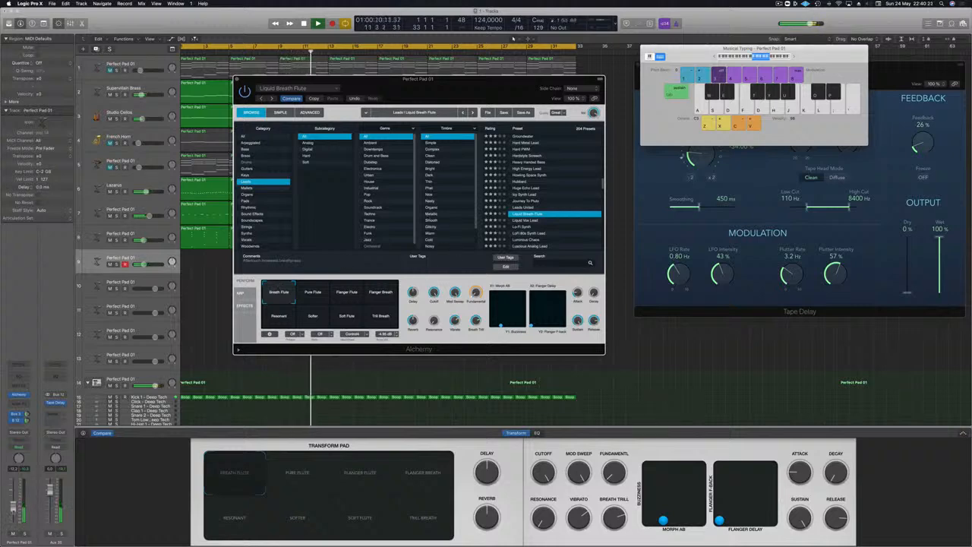
key("g")
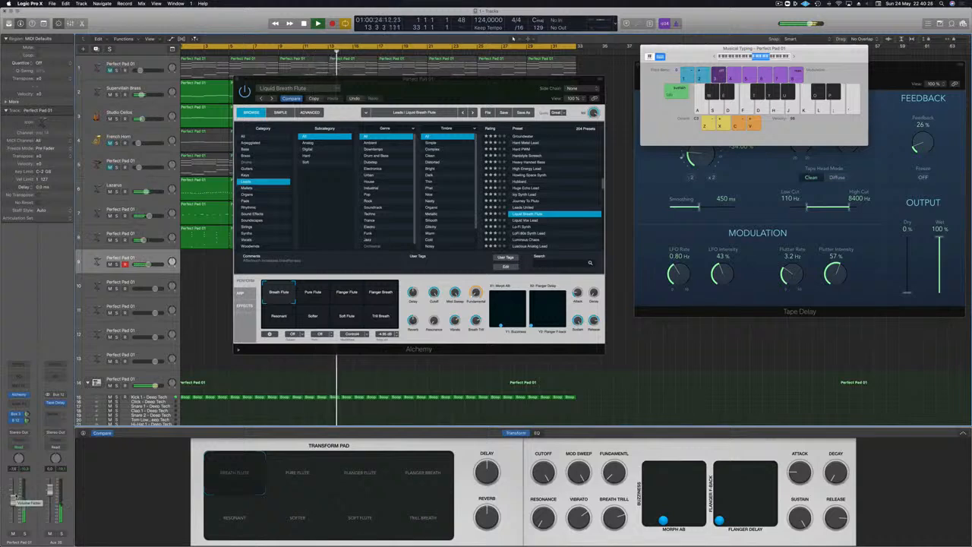
key("g")
key("h")
key("d")
key("j")
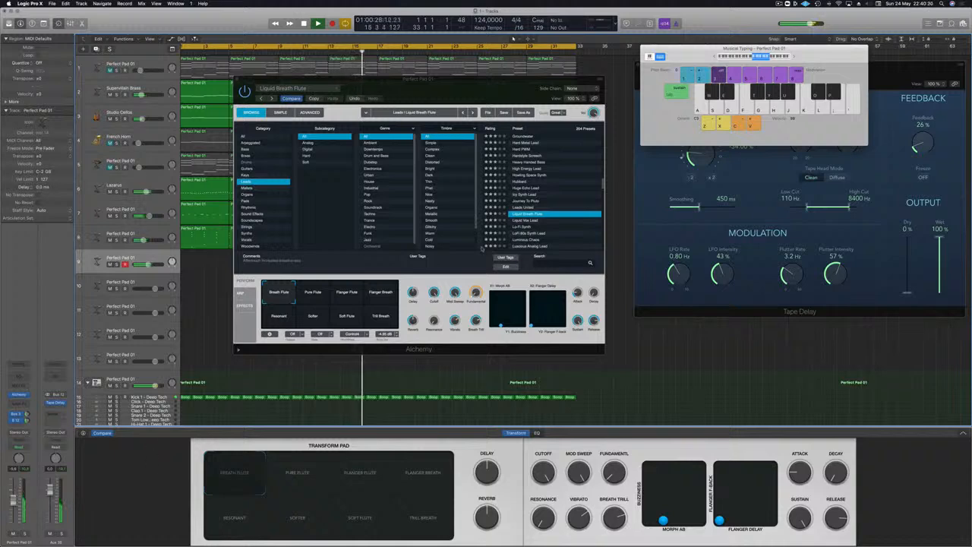
- Audition the Liquid Vox Lead and Lo-Fi Synth presets with a few notes each
left_click(524, 221)
key("g")
key("h")
key("j")
left_click(526, 228)
key("g")
key("h")
- Load the LoFi 80s Synth Lead preset and try a short phrase on it over the loop
left_click(531, 232)
scroll(551, 217, "down", 5)
key("g")
key("j")
scroll(554, 210, "up", 5)
key("h")
key("g")
key("d")
key("g")
key("g")
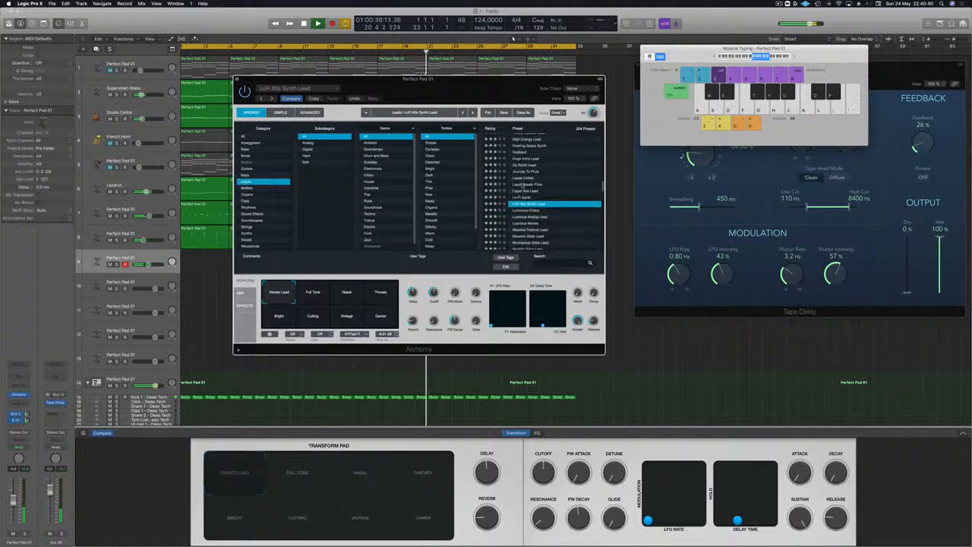
- Reload the Liquid Breath Flute preset, lower the track's volume and play notes to check the balance
left_click(524, 184)
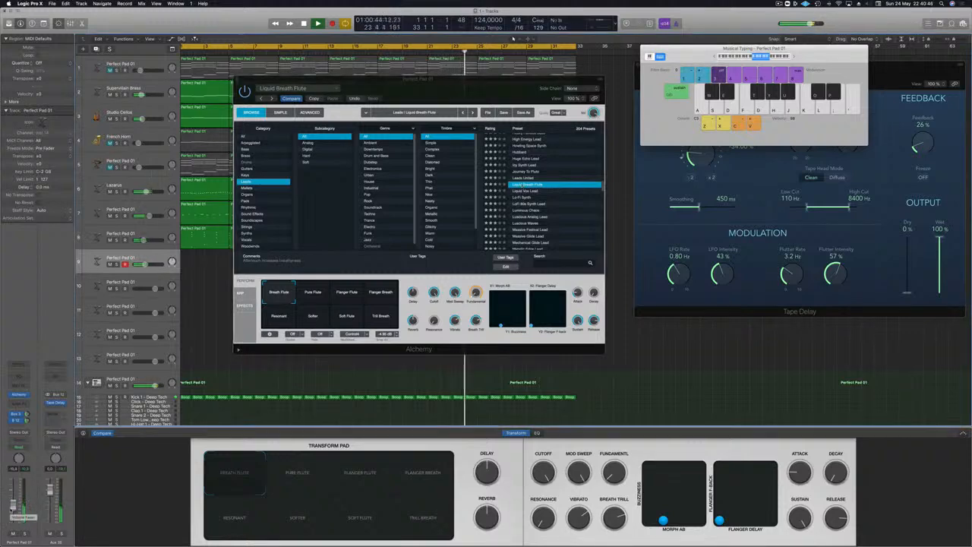
key("g")
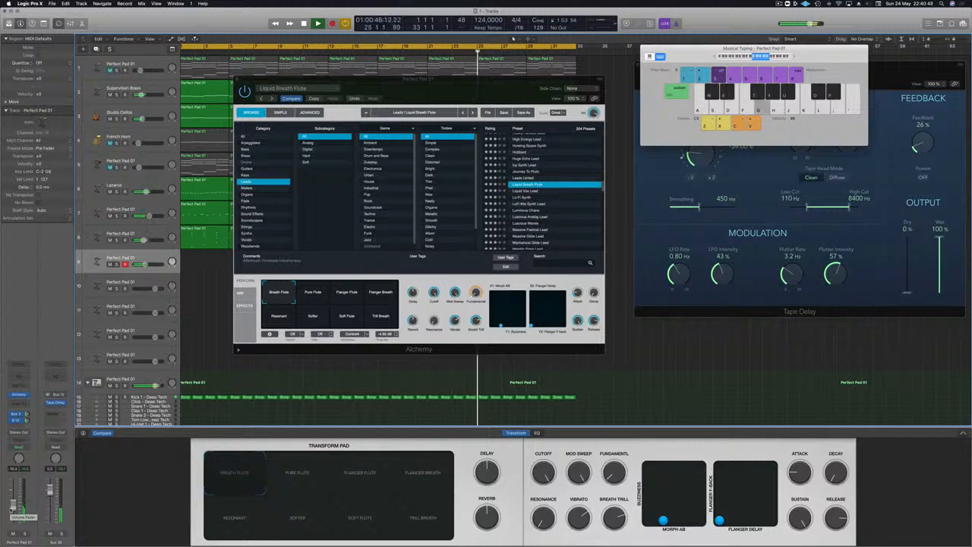
key("h")
key("g")
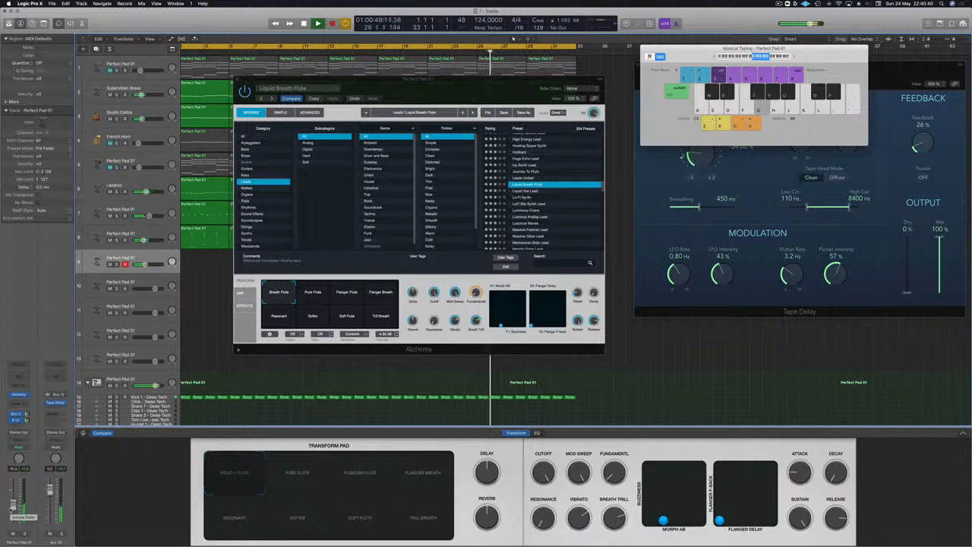
key("d")
key("a")
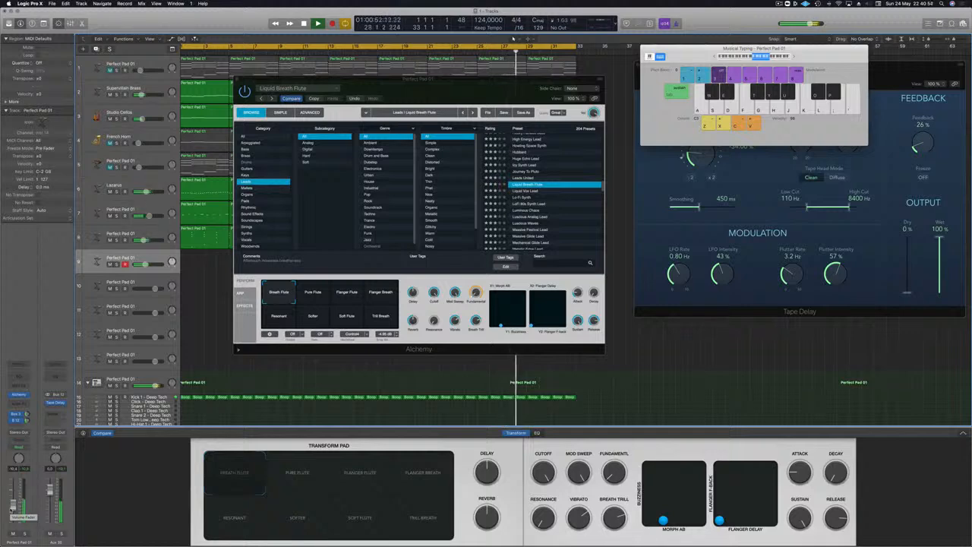
key("a")
key("g")
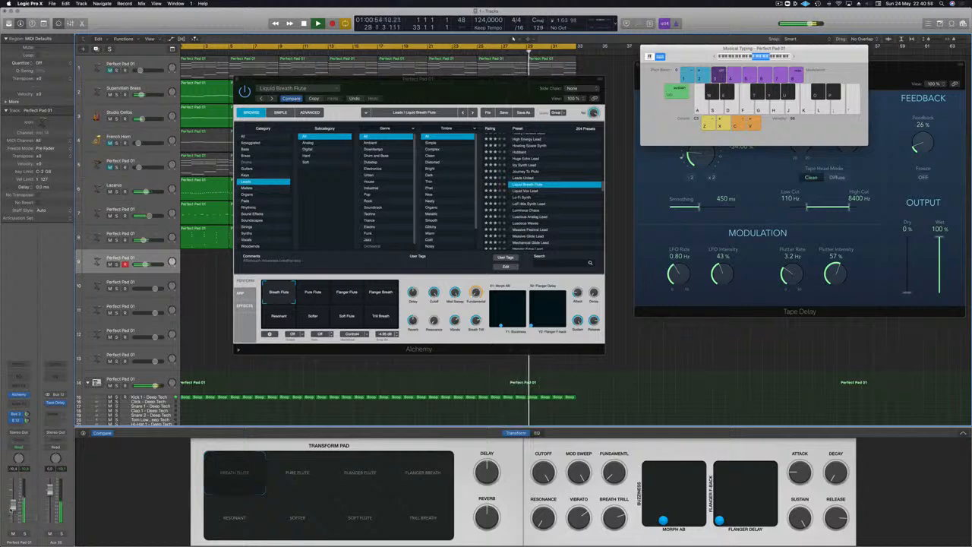
key("a")
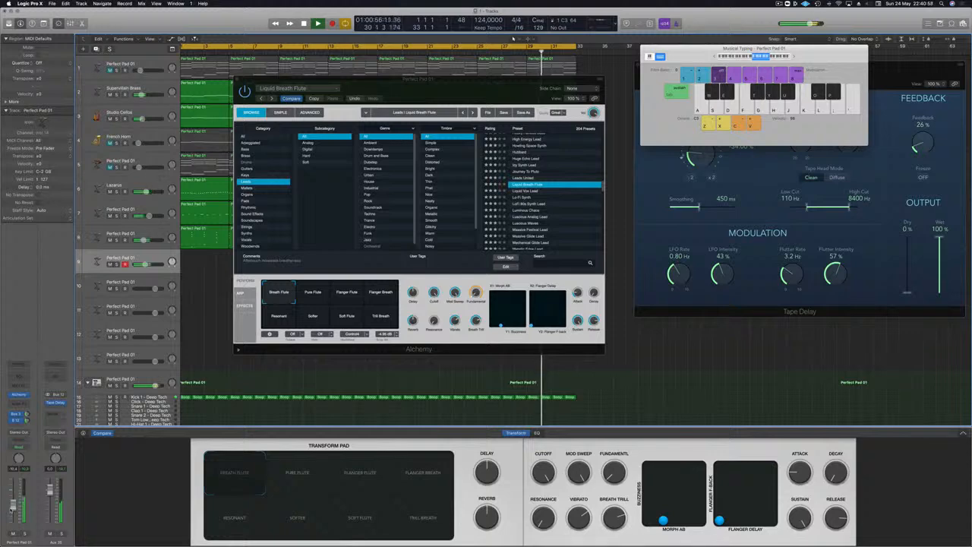
- Rehearse a sparse flute line of alternating C and G notes over the looping track
key("a")
key("s")
key("w")
key("j")
key("k")
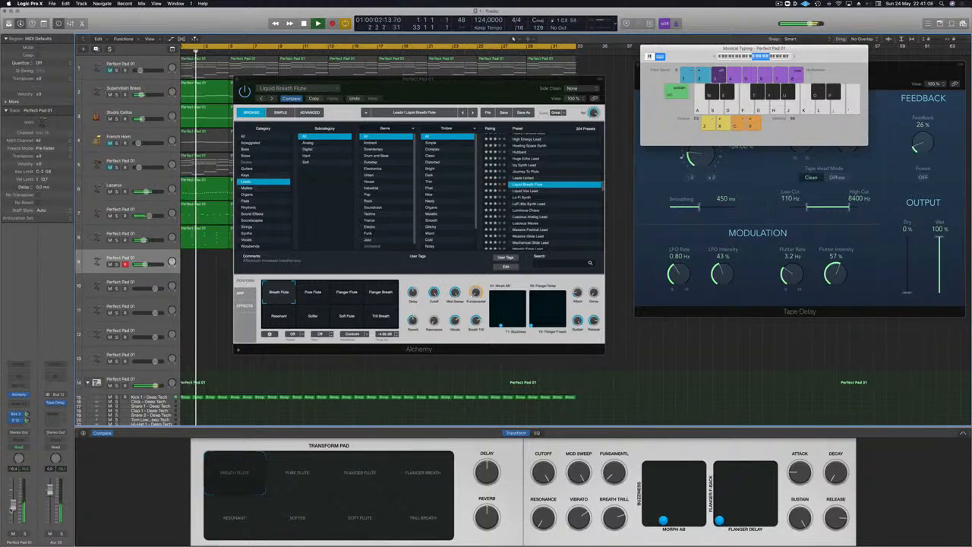
key("a")
key("g")
key("a")
key("g")
key("a")
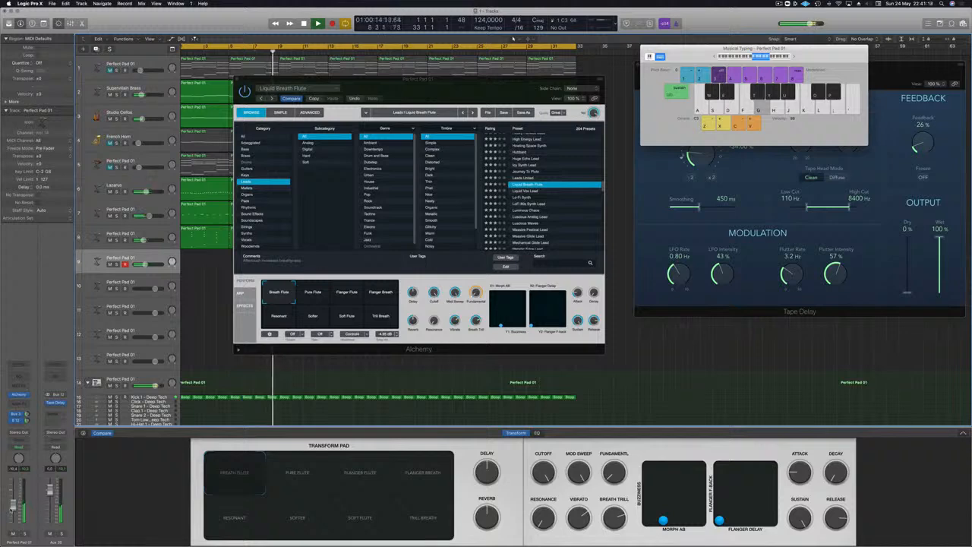
key("k")
key("g")
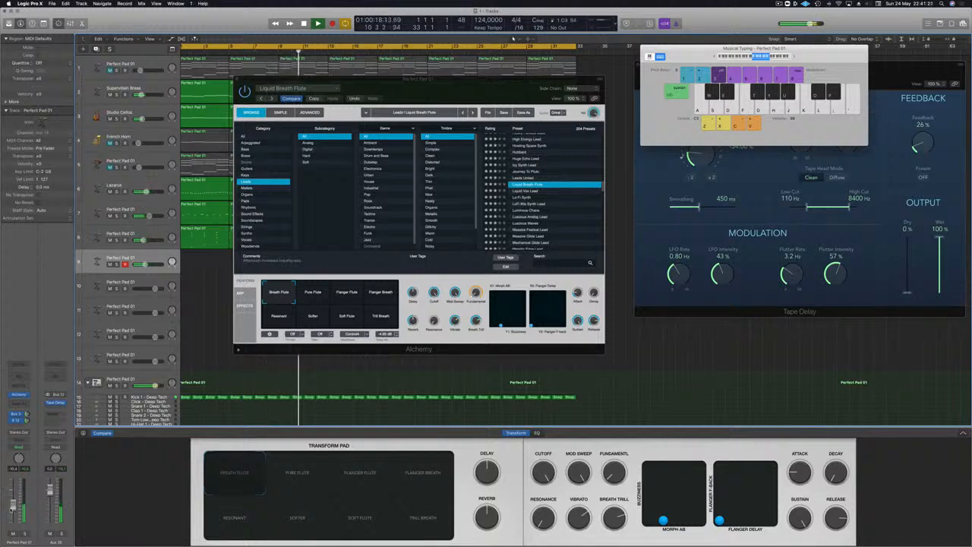
- Start recording the flute track around bar 11 and play a sparse pattern of alternating C and G notes
key("a")
key("g")
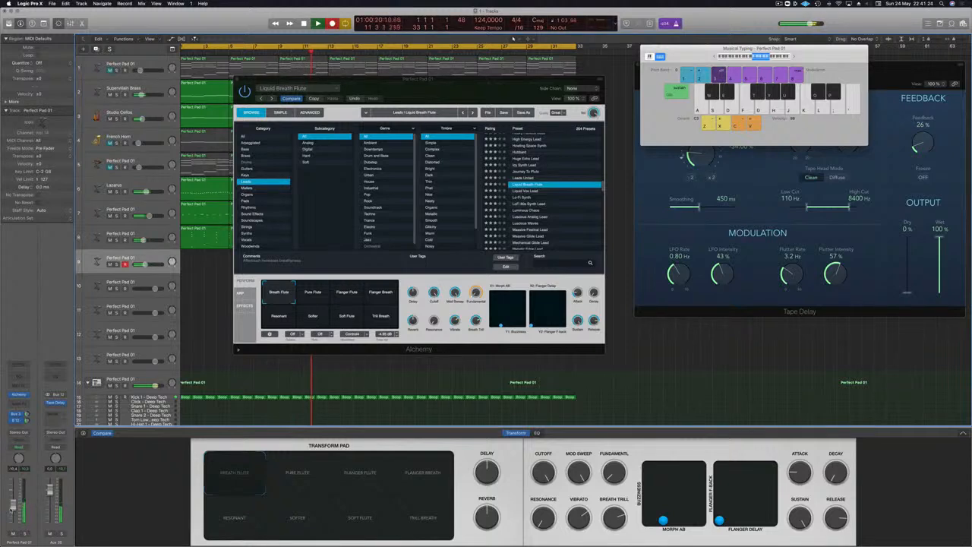
key("a")
key("a")
key("a")
key("g")
key("g")
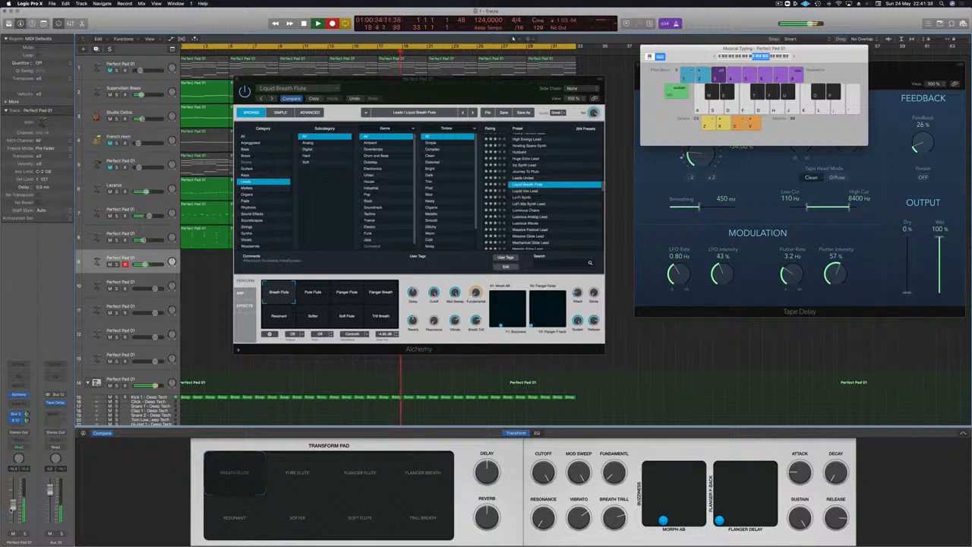
key("g")
key("a")
key("g")
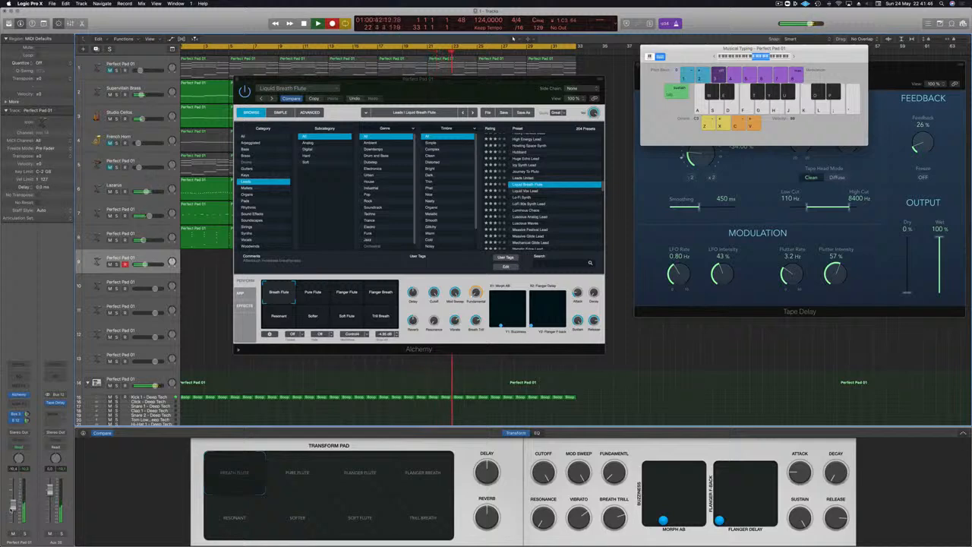
key("g")
key("a")
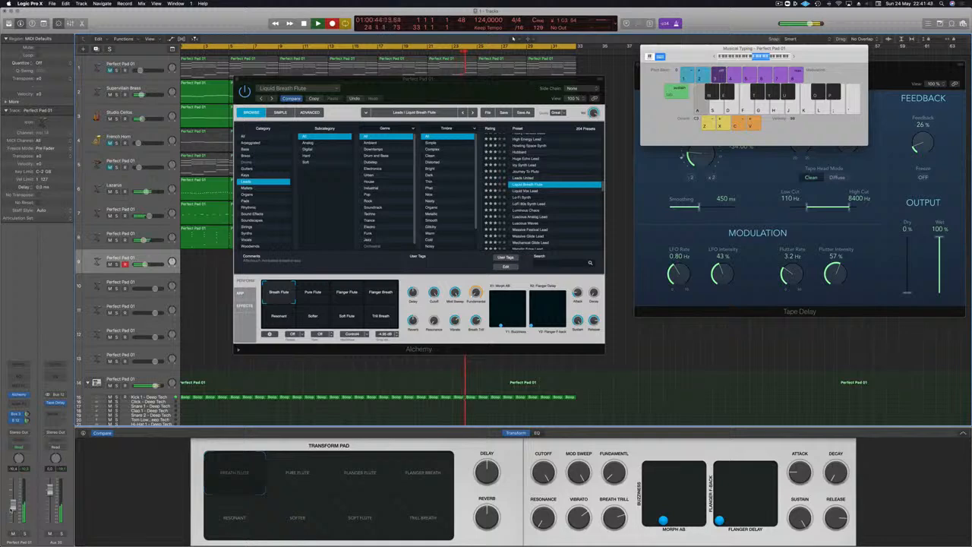
key("a")
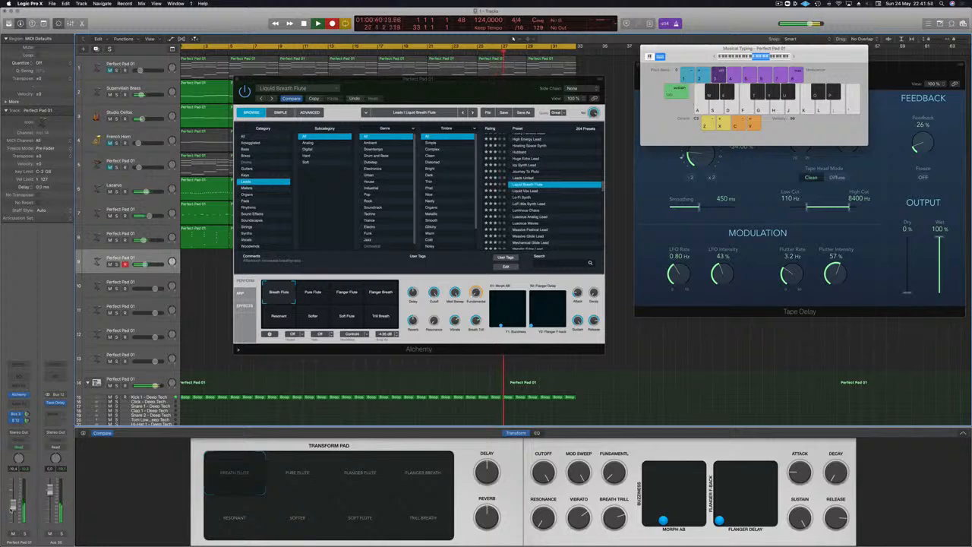
- Continue recording the C and G flute pattern past the loop end to about bar 5, stop recording and restart playback
key("g")
key("k")
key("a")
key("g")
key("a")
key("g")
key("a")
key("k")
key("g")
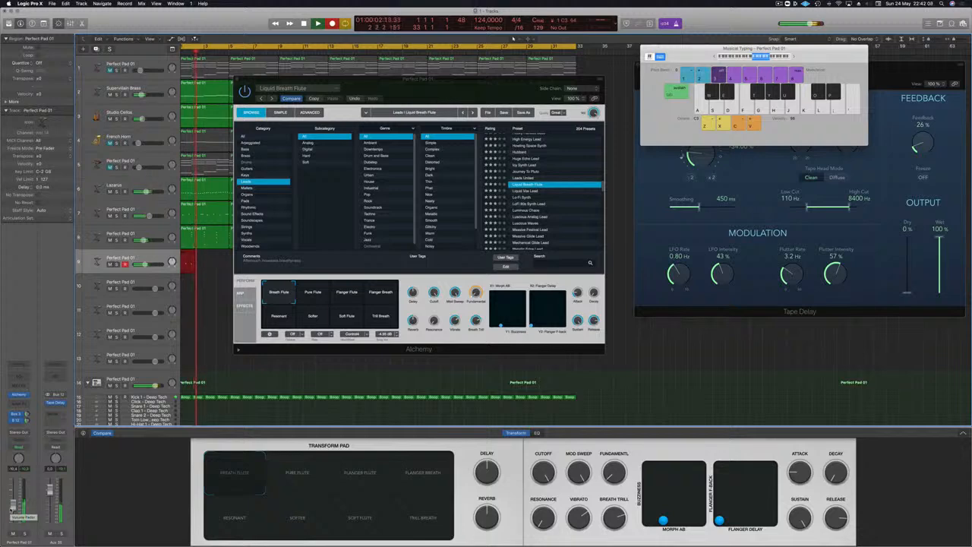
key("a")
key("g")
key("g")
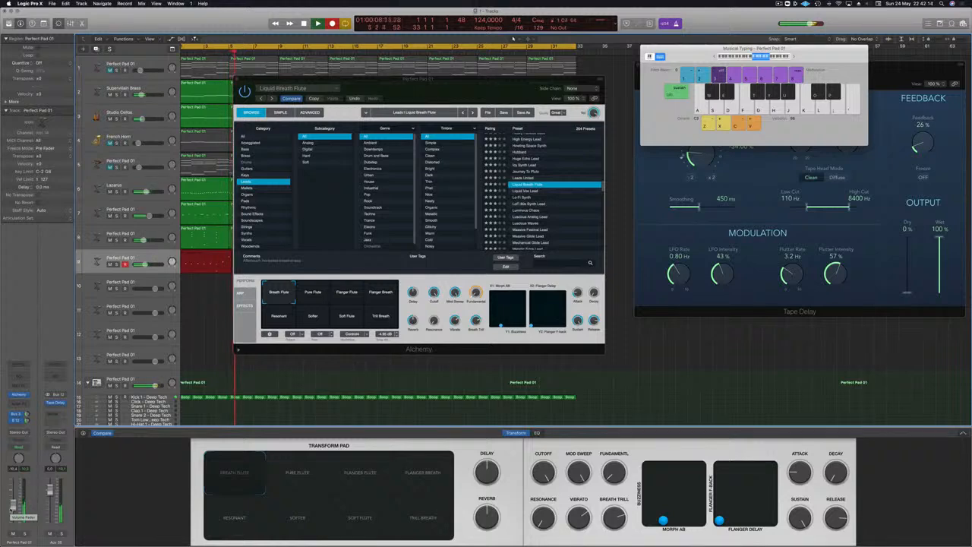
key("space")
key("space")
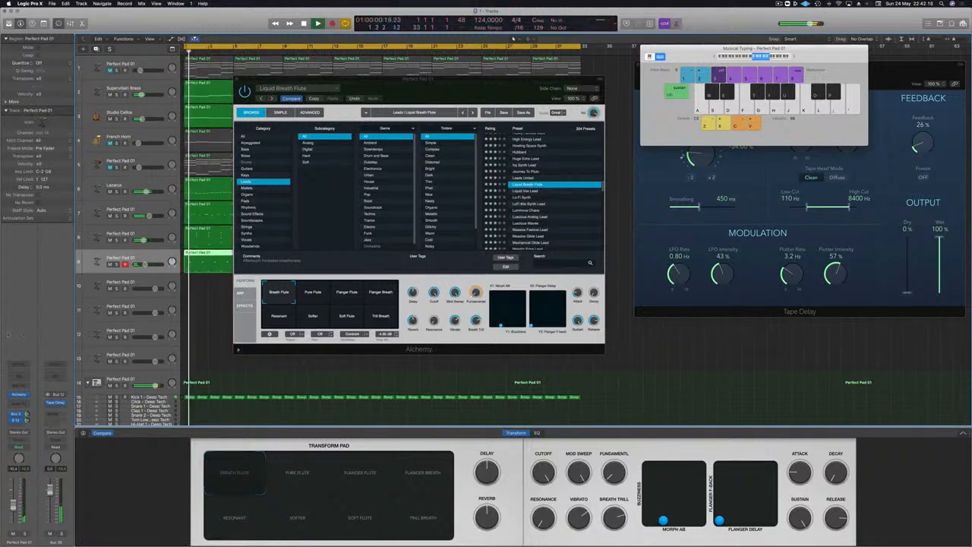
- Move the Alchemy window off the arrangement and open the long recorded flute region in the Piano Roll
left_click_drag(334, 79, 736, 93)
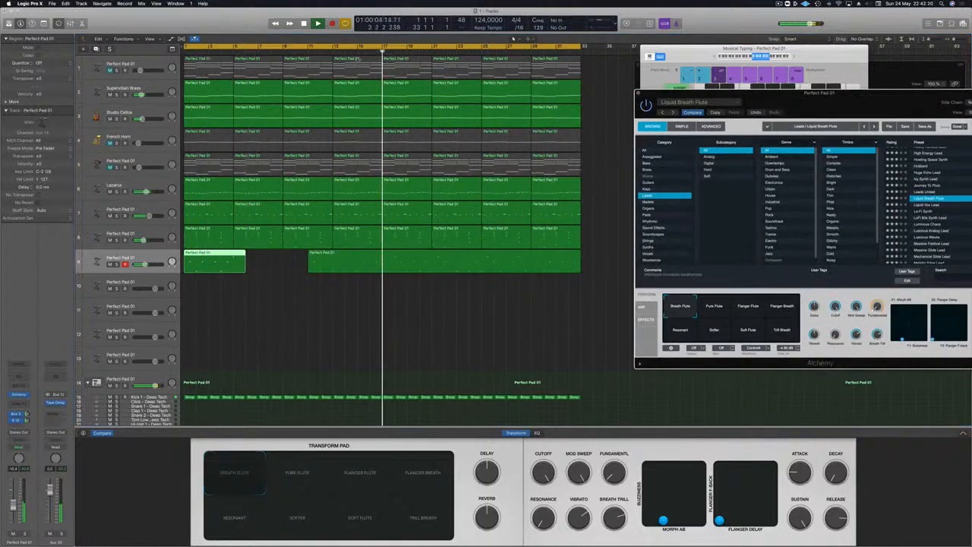
left_click(384, 53)
double_click(409, 264)
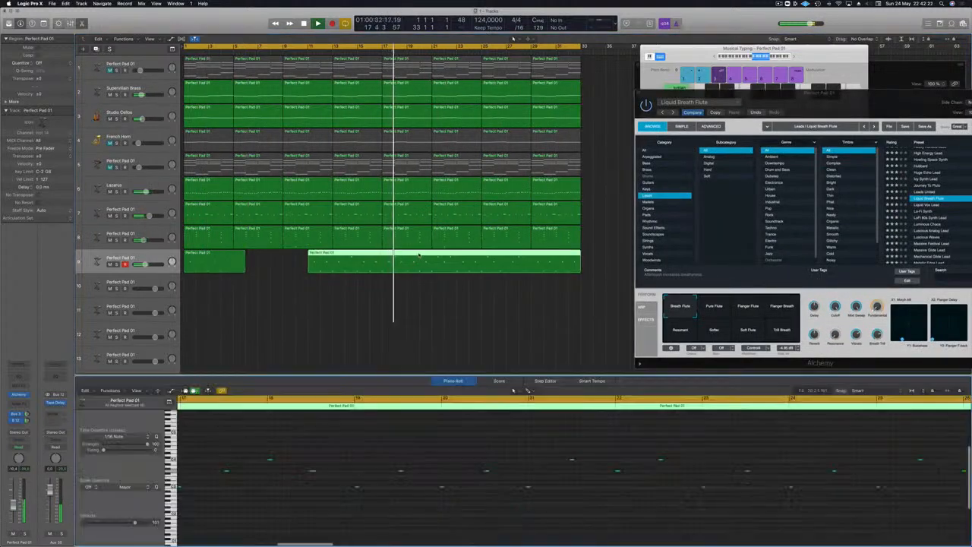
- Quantize all notes of the long flute region to 1/16 Note and split the region at bar 14
scroll(276, 462, "down", 3)
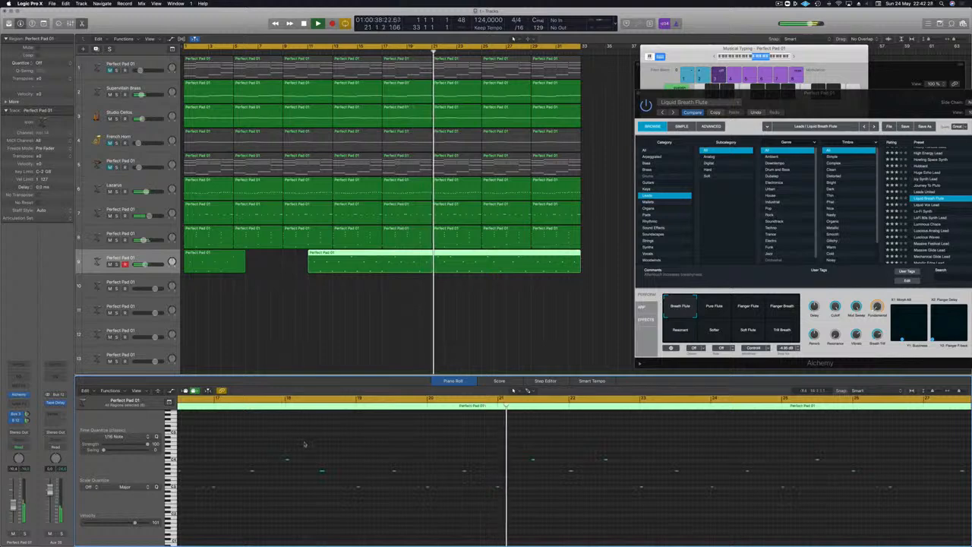
scroll(287, 453, "left", 5)
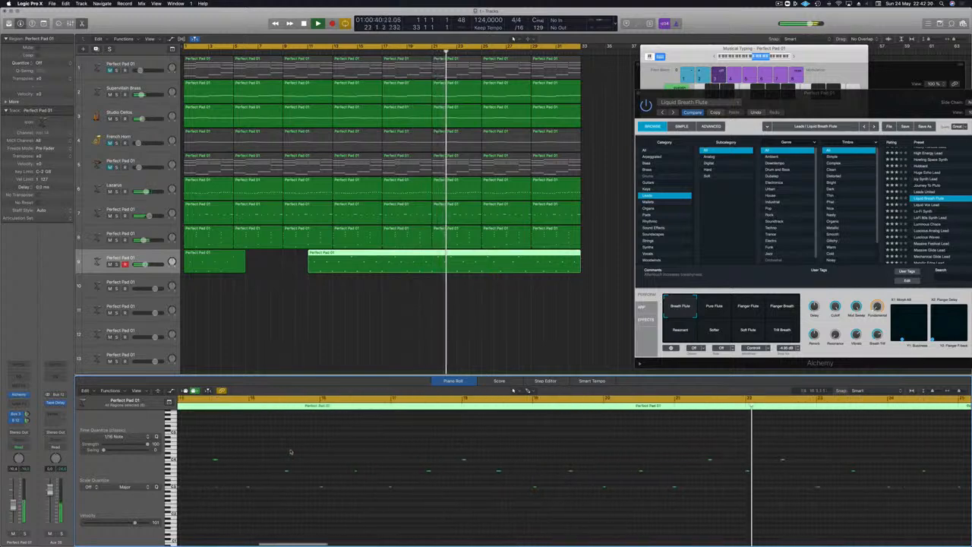
scroll(288, 423, "left", 1)
left_click(295, 401)
scroll(285, 440, "left", 2)
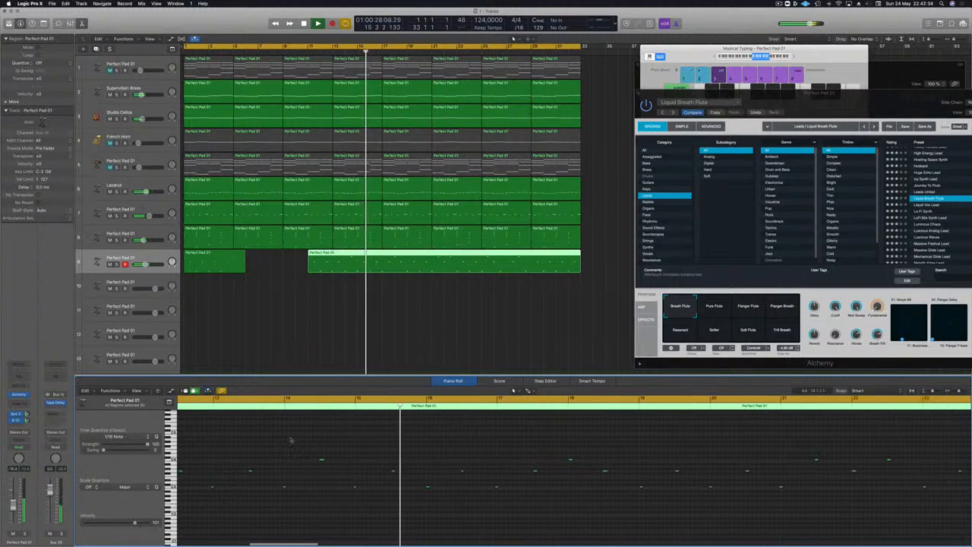
key("super+a")
key("q")
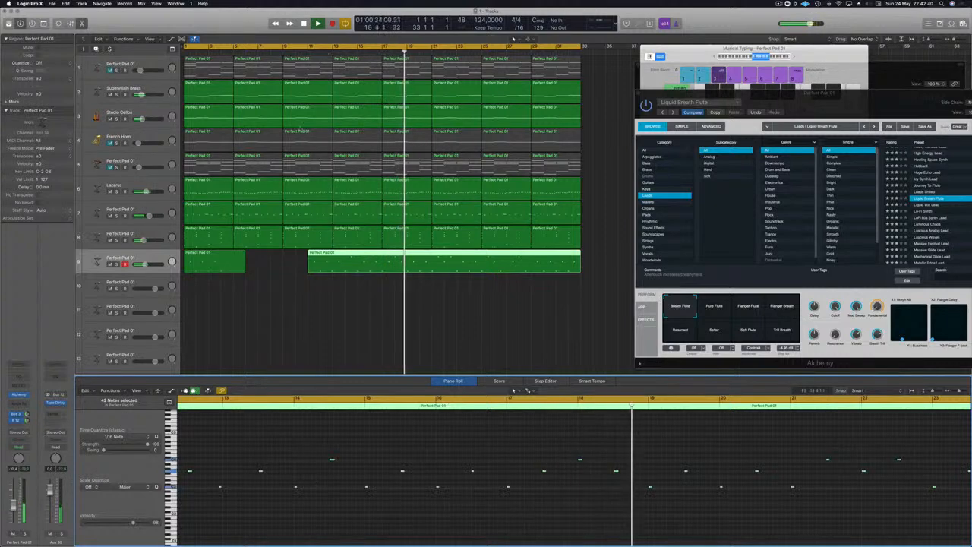
double_click(345, 261, "super")
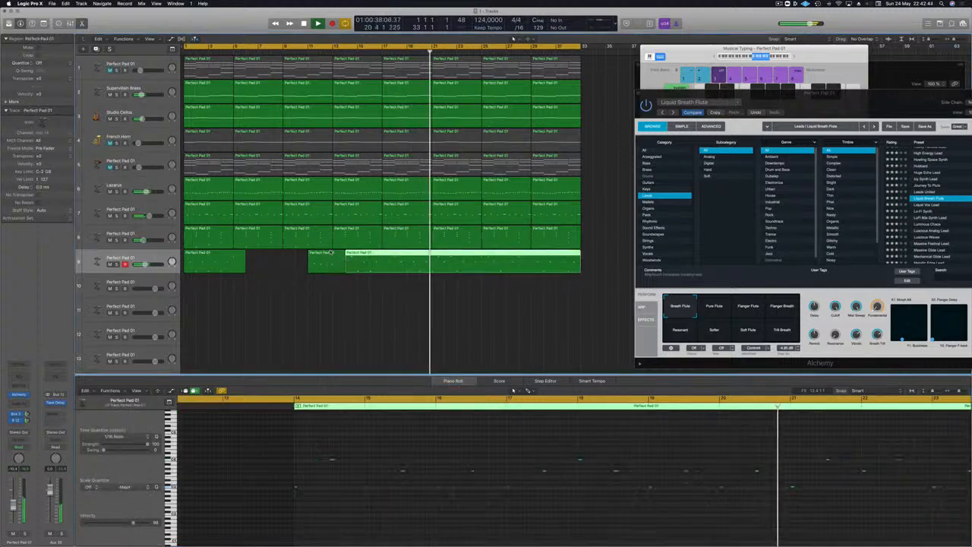
- Delete the two short flute regions that precede the long region starting at bar 14
left_click(330, 252)
key("Delete")
left_click(236, 259)
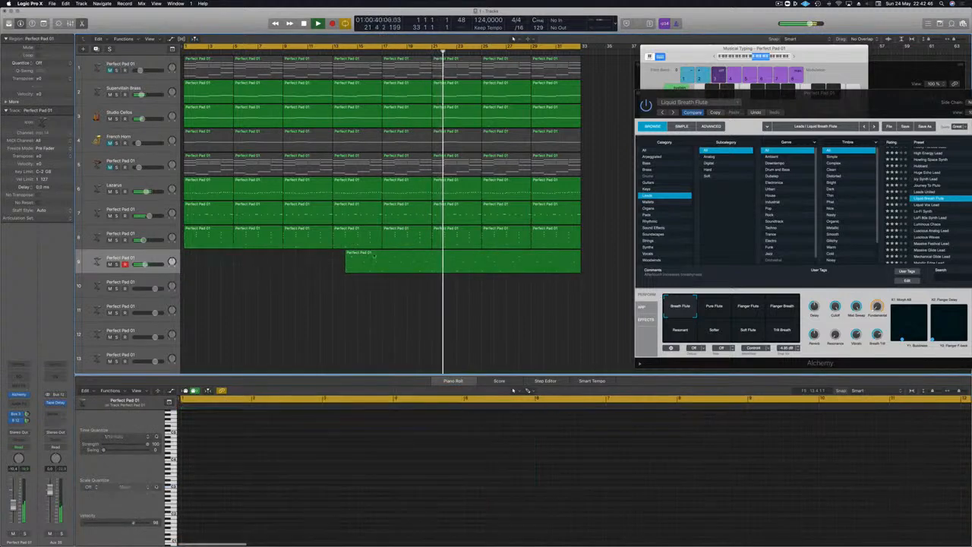
key("Delete")
- Move the long flute region to bar 1 and play the arrangement from the start
left_click(361, 260)
left_click_drag(295, 259, 213, 261)
key("Return")
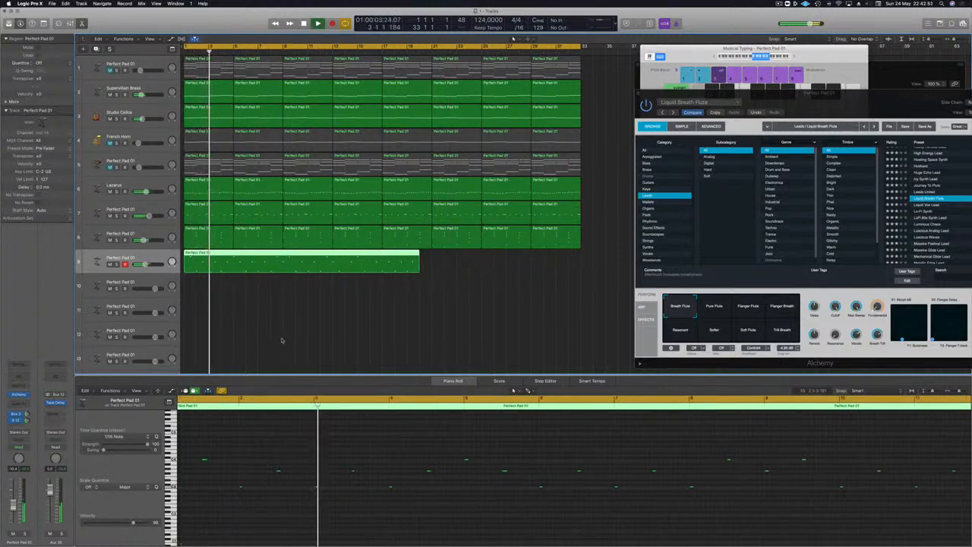
key("super+Left")
key("Return")
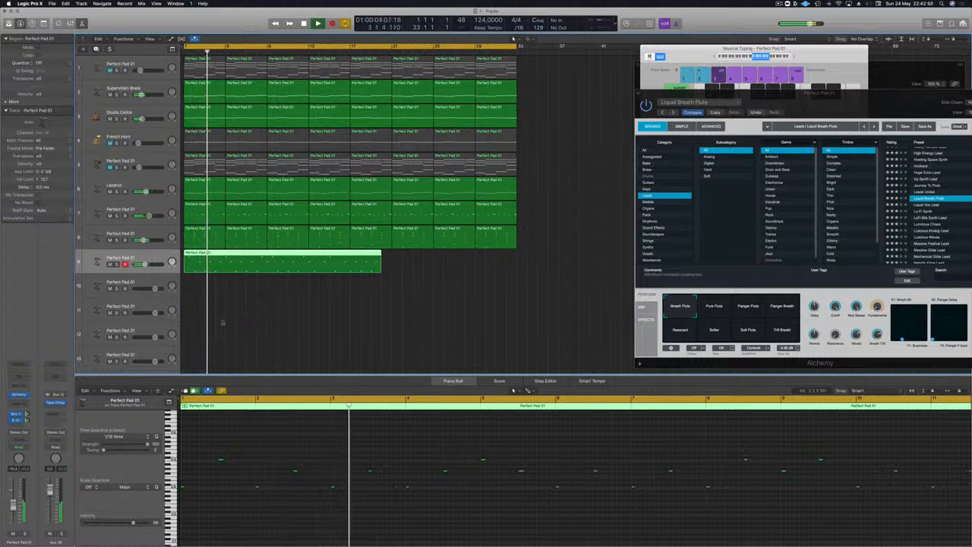
- Try cutting off the opening of the flute region and moving the remainder to bar 1, and undo both edits
double_click(199, 260)
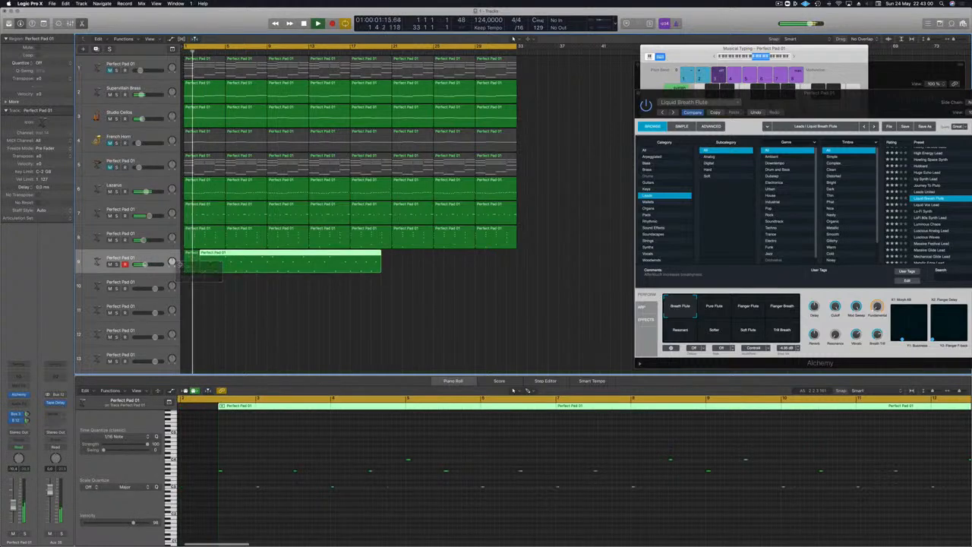
left_click(185, 260)
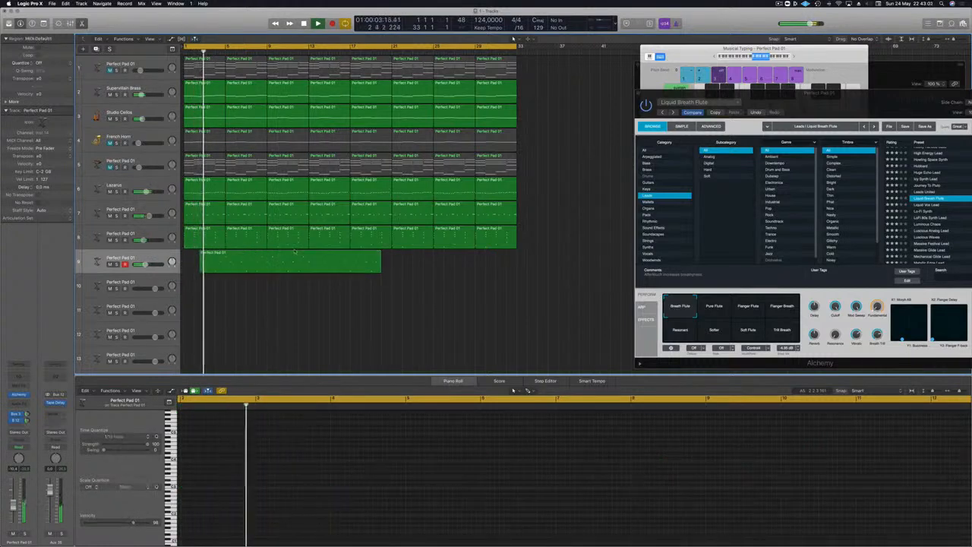
left_click_drag(294, 253, 250, 252)
key("Return")
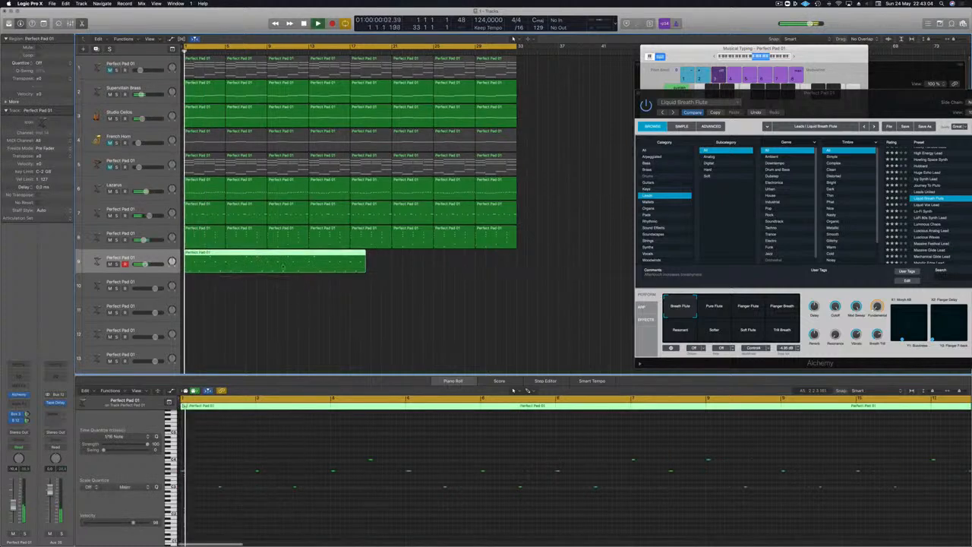
left_click(294, 303)
key("super+z")
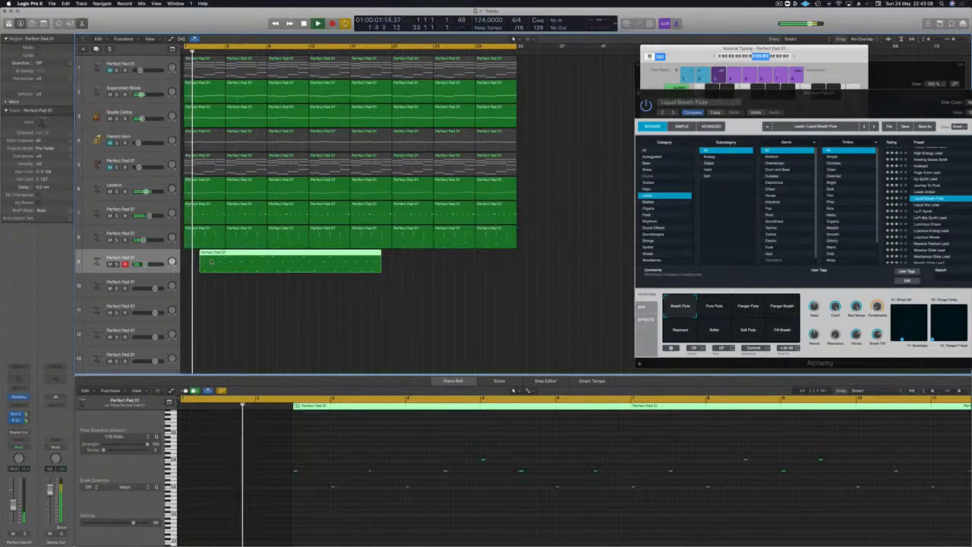
key("super+z")
left_click(211, 304)
key("space")
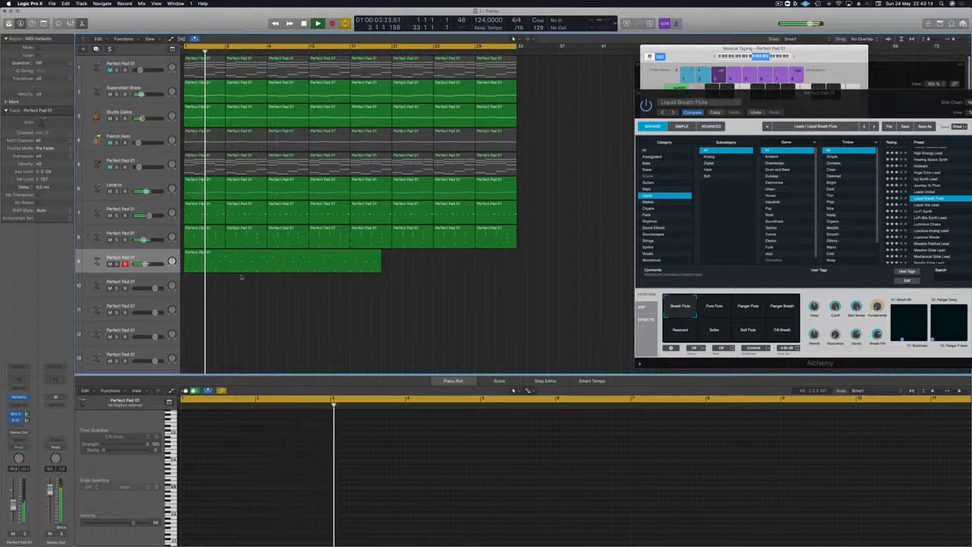
- Raise the flute region's first C by an octave, lower its second note to G, and listen from the start
left_click(253, 267)
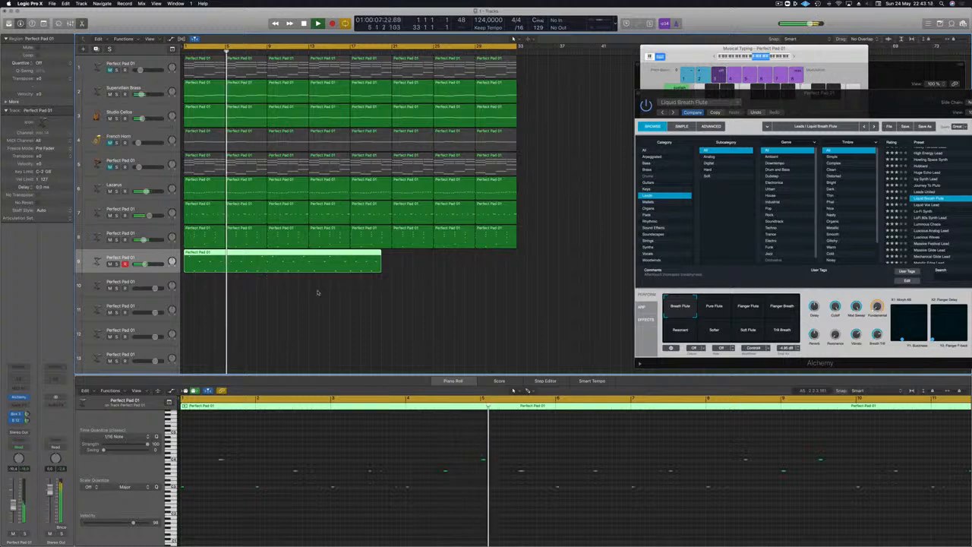
key("space")
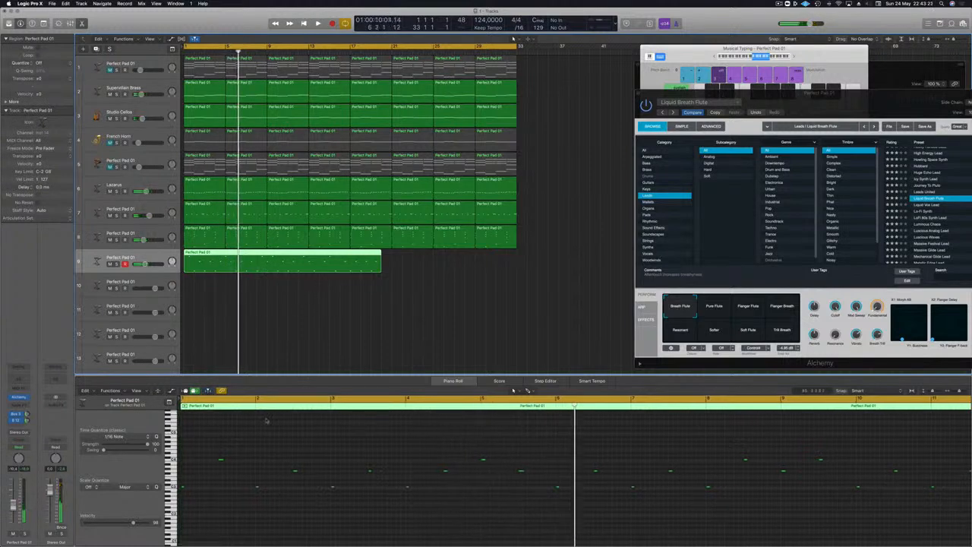
left_click(182, 490)
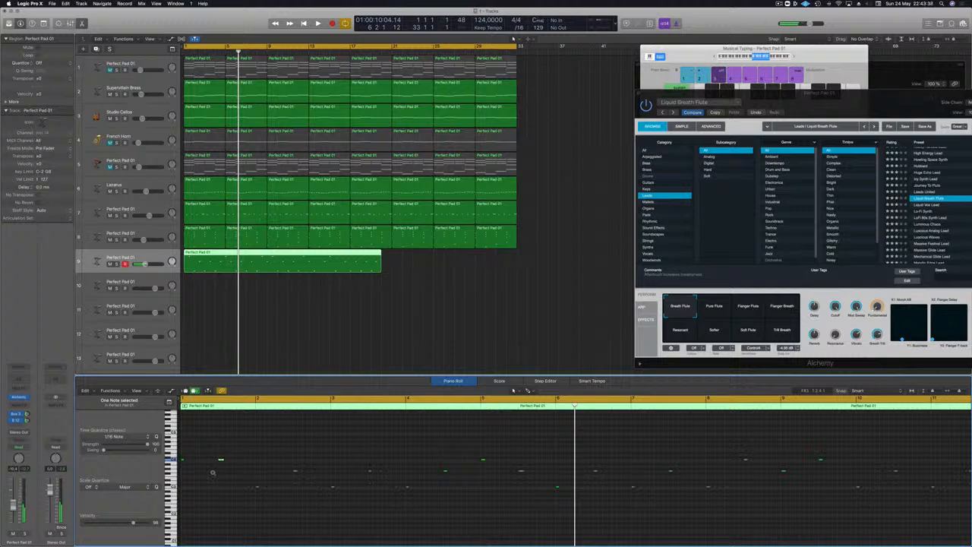
key("Return")
key("space")
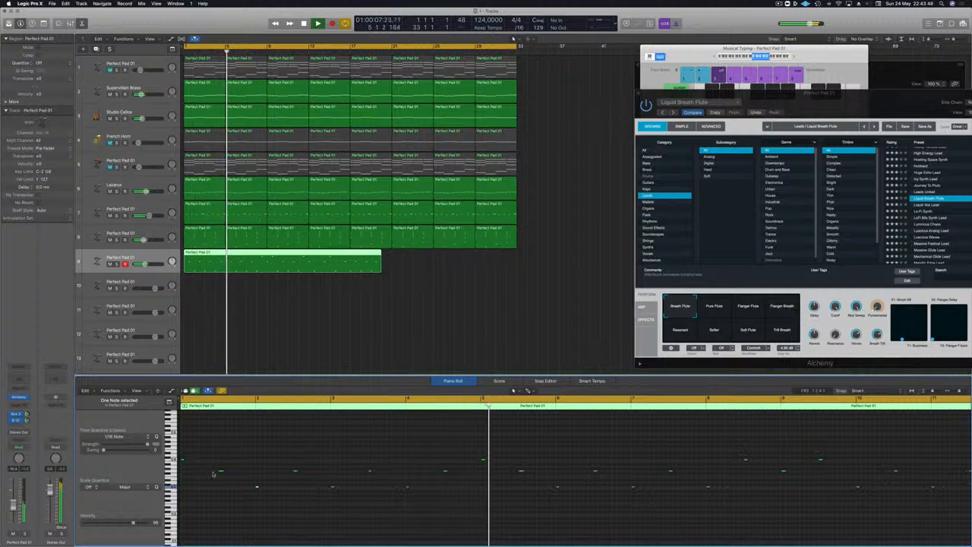
key("space")
key("Return")
key("space")
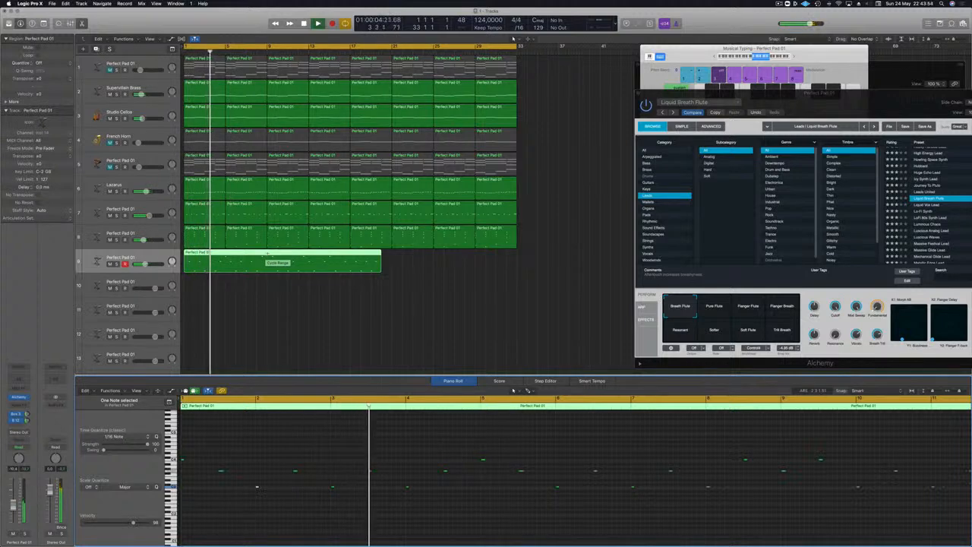
- Split the flute region at bars 5 and 9 and lower the middle region's last note from C to G
double_click(225, 252)
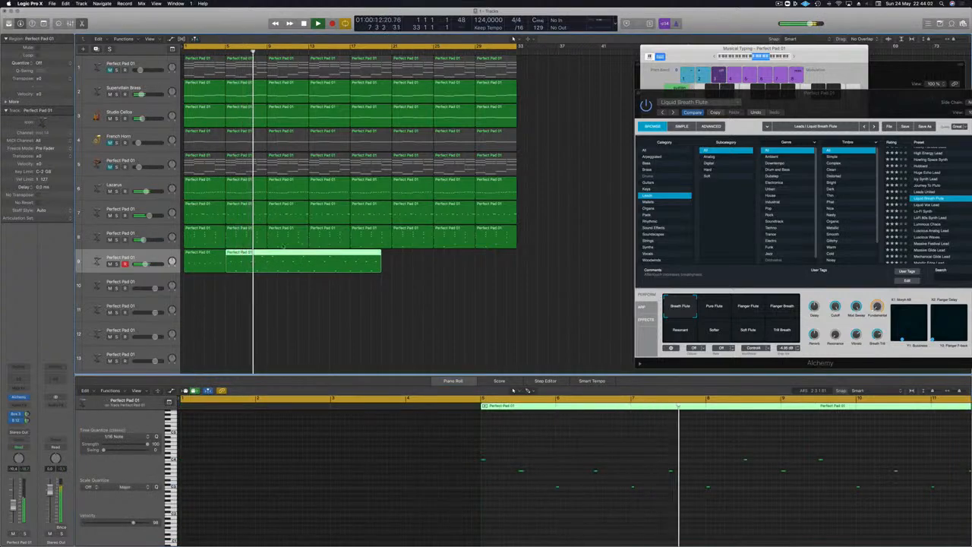
left_click(268, 252)
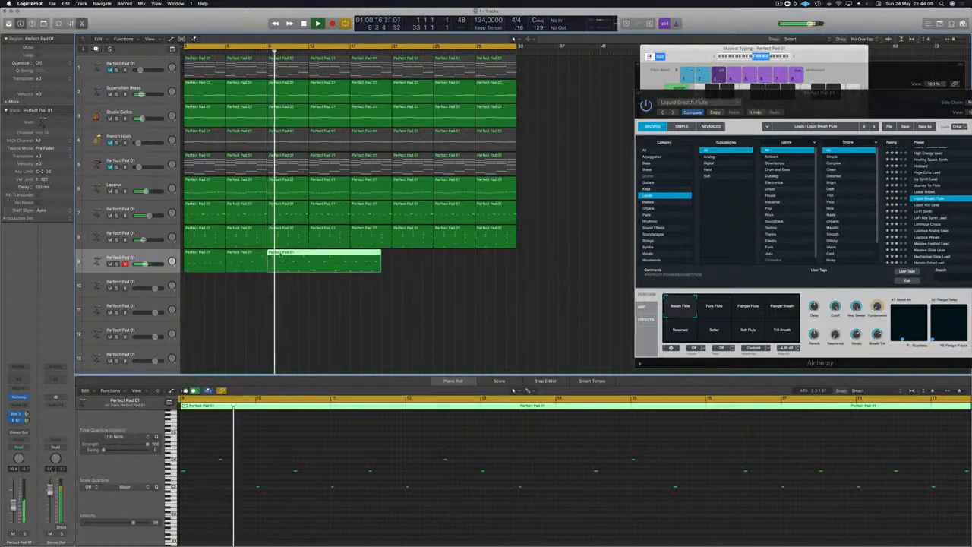
left_click(225, 252)
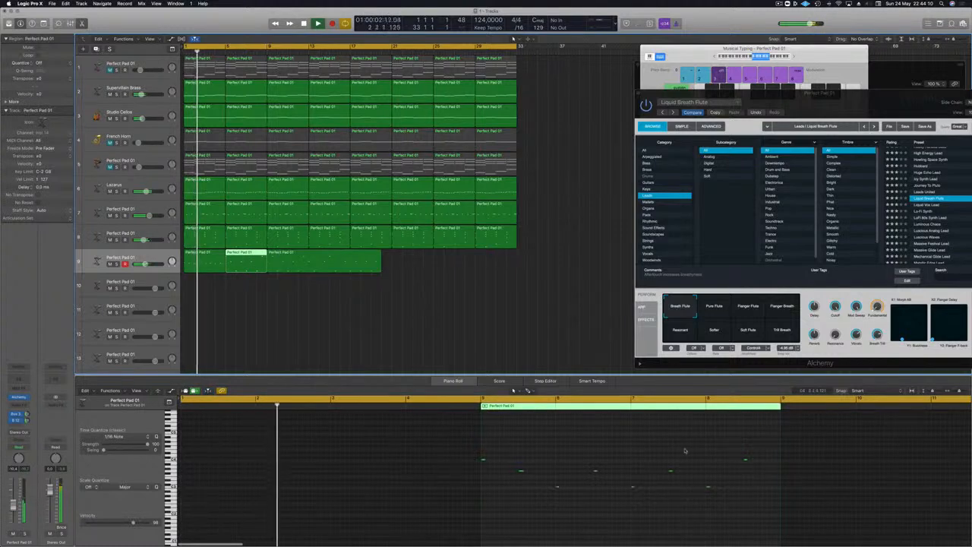
left_click(746, 461)
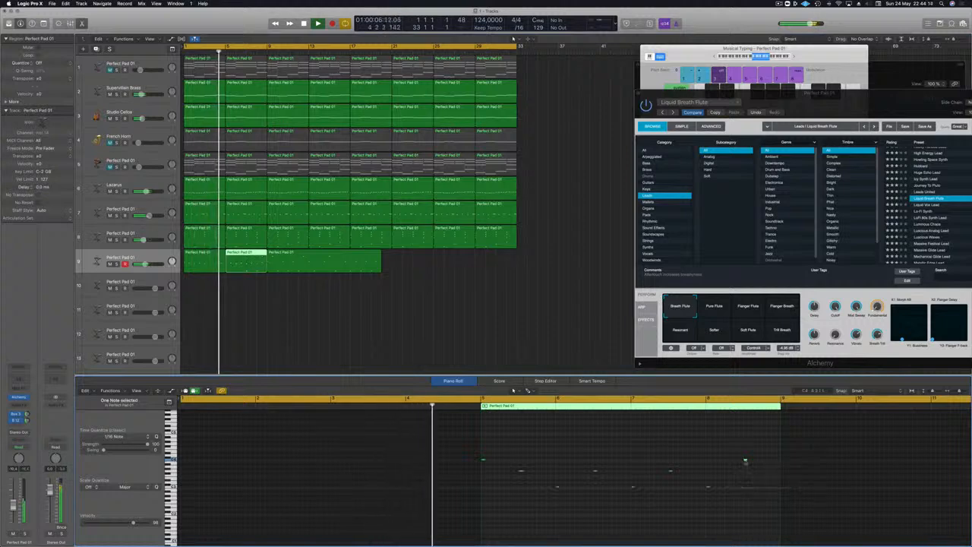
key("Down")
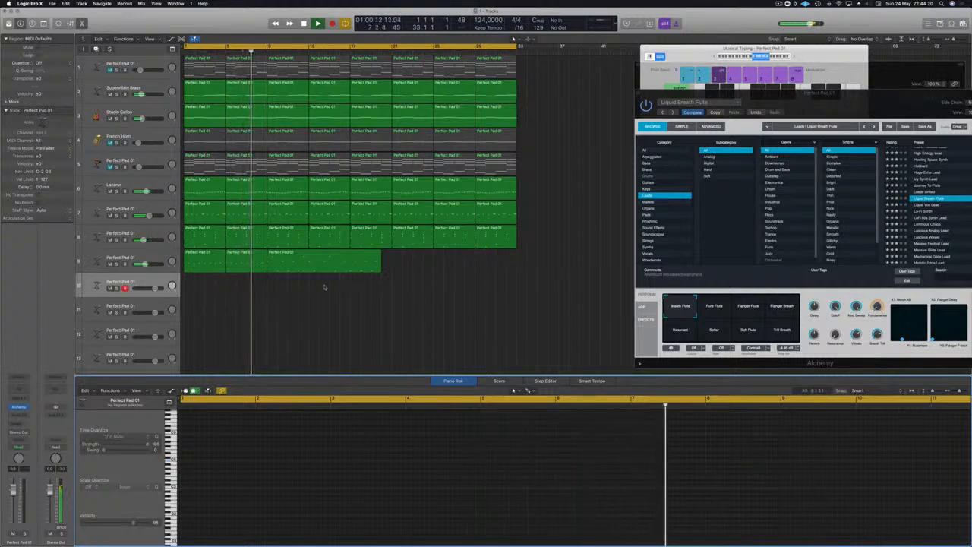
left_click(211, 261)
left_click(246, 258)
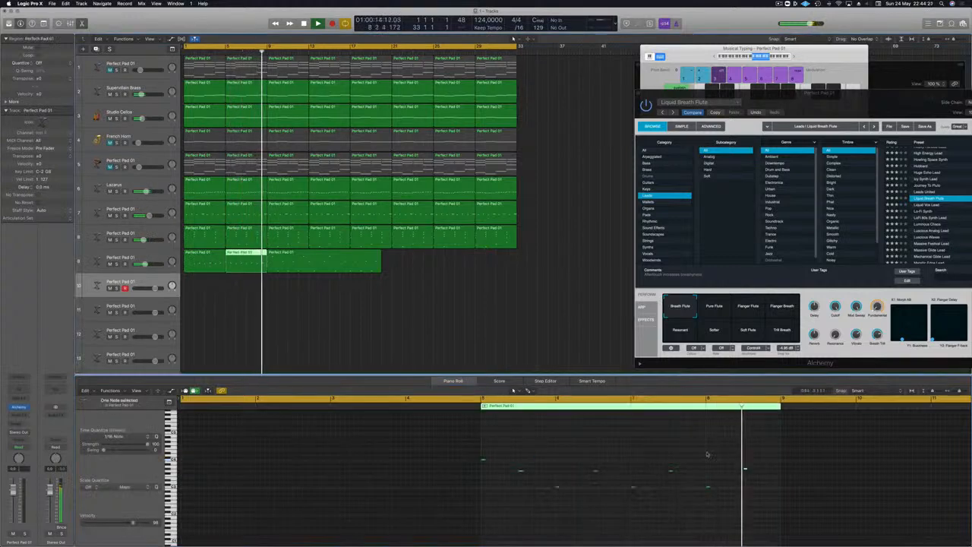
left_click_drag(699, 445, 791, 483)
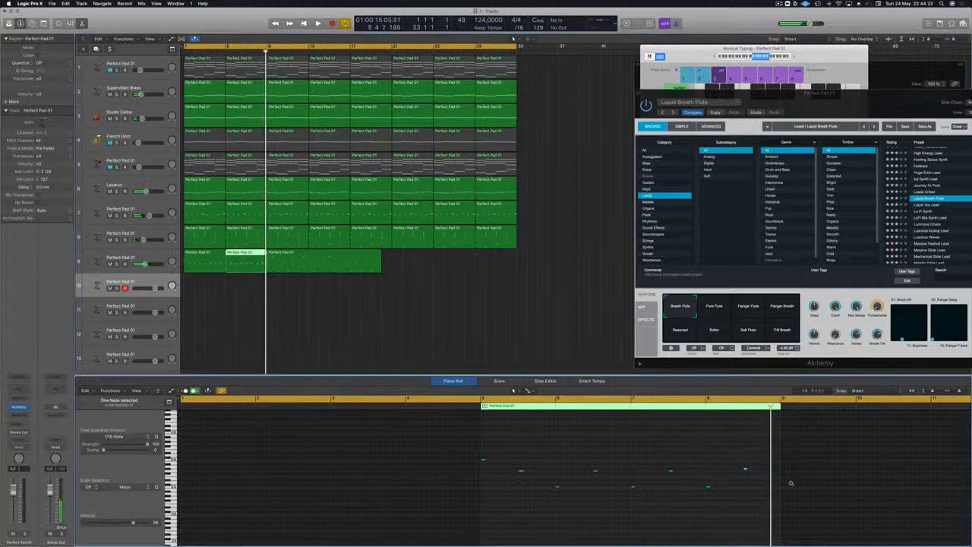
key("Return")
key("space")
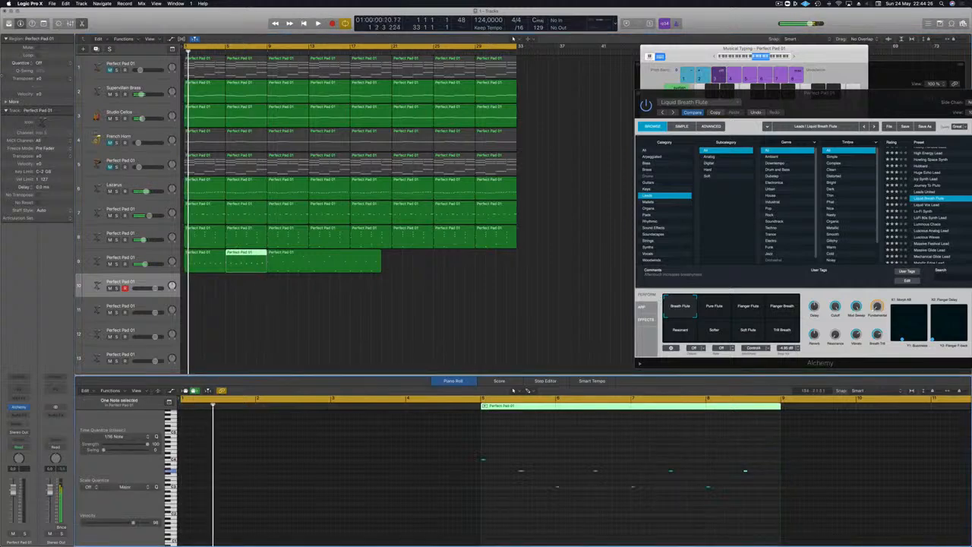
- Delete the flute region at bar 1 and move the edited four-bar region from bar 5 into its place
left_click(199, 260)
key("Delete")
left_click_drag(245, 260, 203, 260)
key("Return")
key("space")
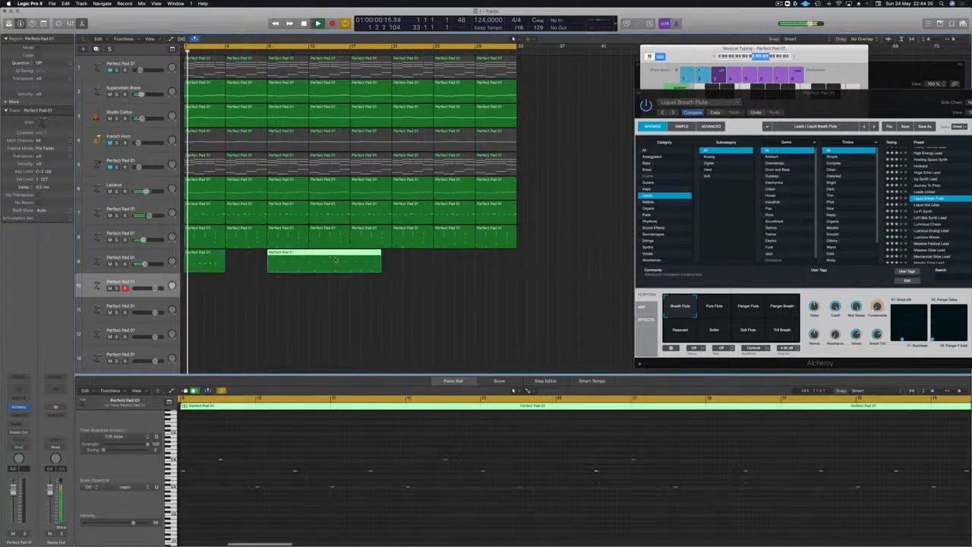
- Delete the leftover long flute region and copy the four-bar region repeatedly to fill bars 1 to 17
key("Delete")
left_click_drag(203, 259, 245, 260)
left_click(217, 260)
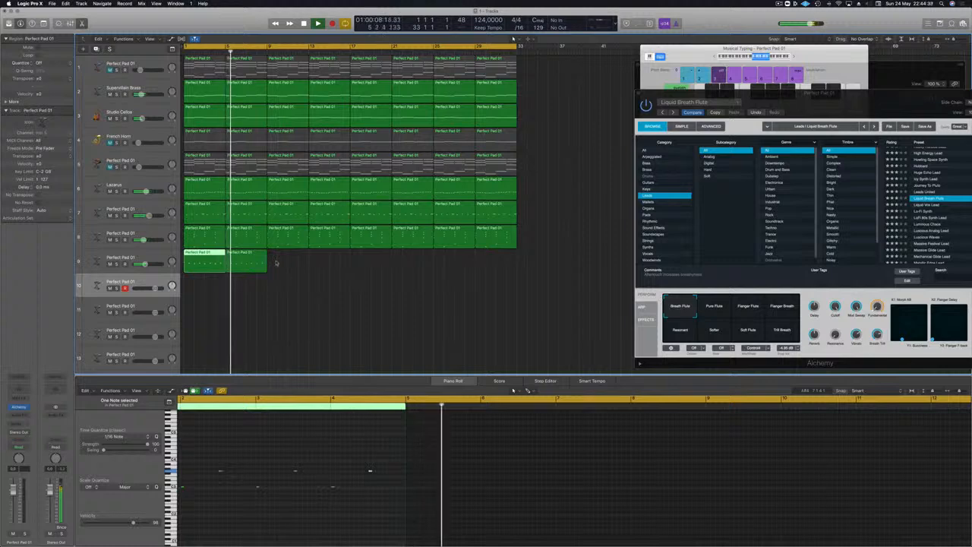
mouse_move(286, 264)
left_mouse_down()
mouse_move(217, 258)
mouse_move(295, 259)
left_mouse_up()
left_click_drag(389, 256, 205, 261)
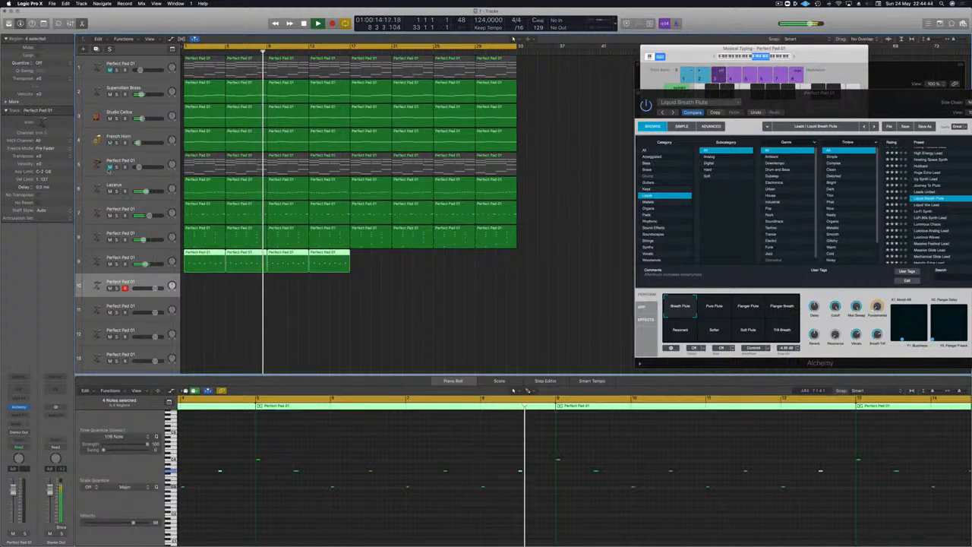
- Mute the Studio Cellos and French Horn tracks, leaving the first Perfect Pad 01 and Supervillain Brass tracks unmuted
left_click(109, 94)
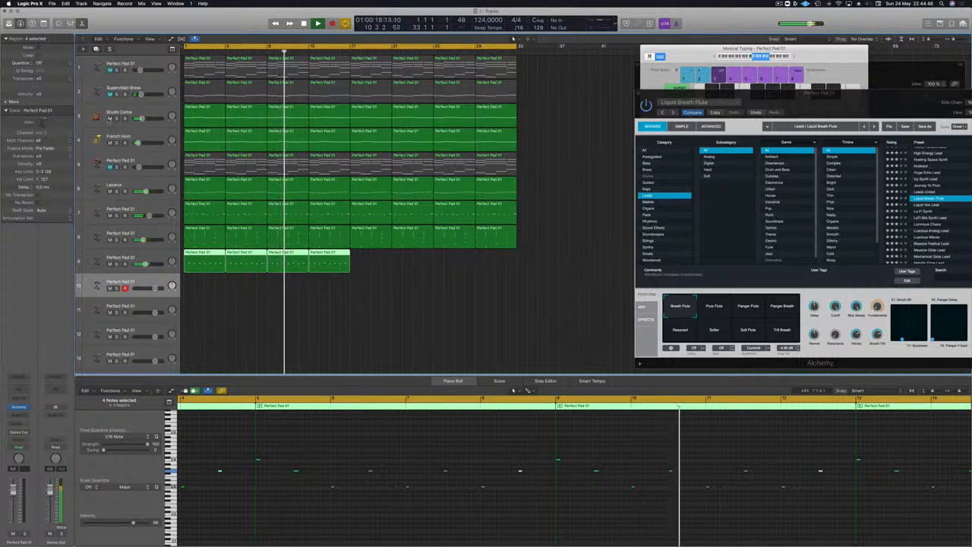
left_click(110, 118)
left_click(109, 142)
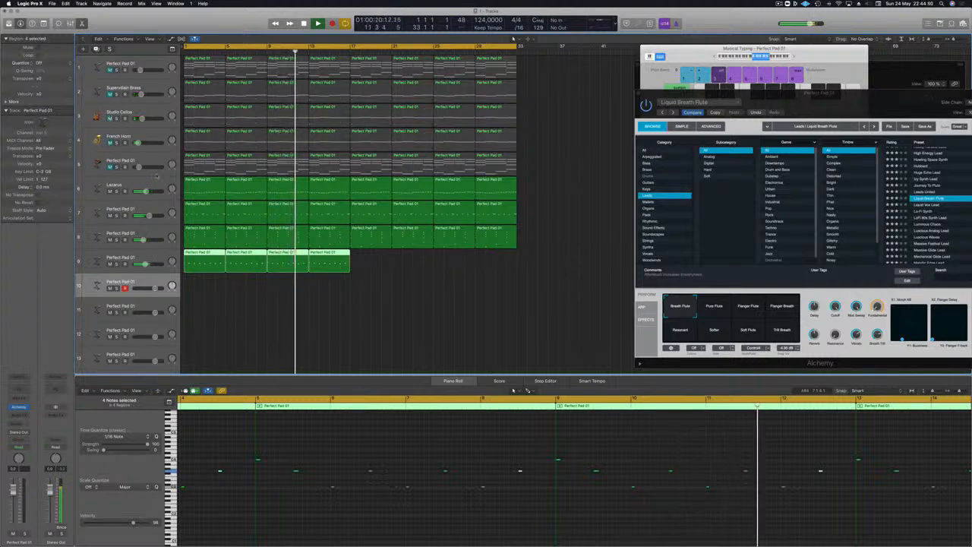
left_click(110, 70)
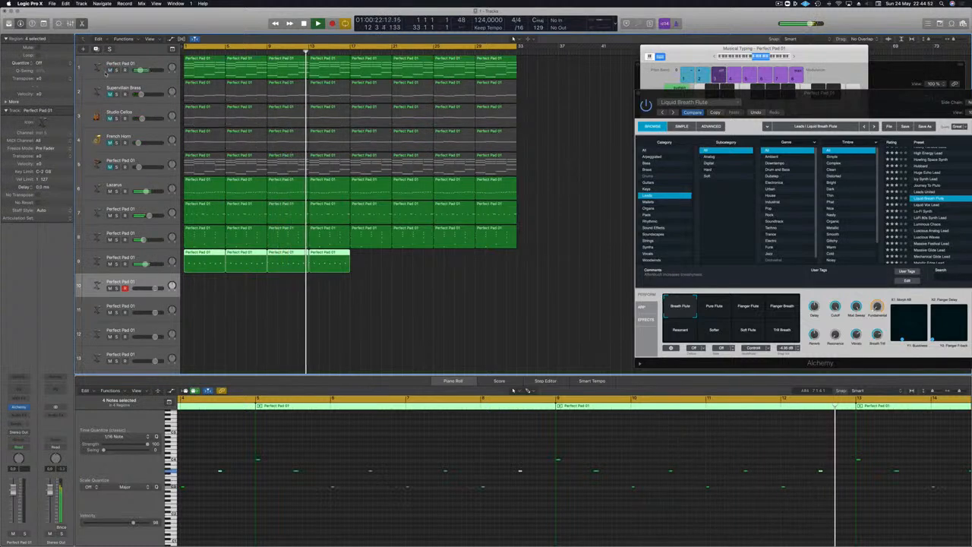
left_click(110, 94)
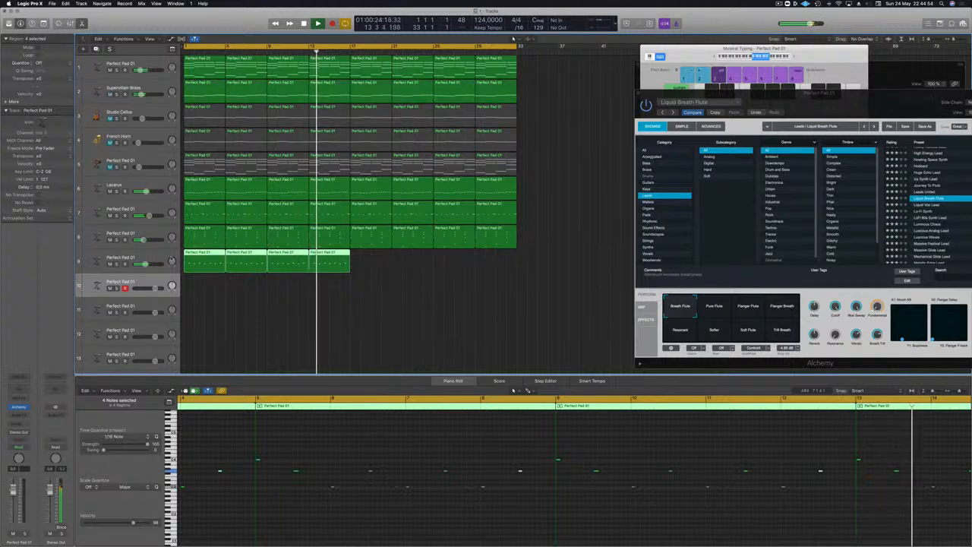
- Copy the four flute regions to bar 17 so that the part fills all 32 bars
left_click_drag(382, 256, 342, 263)
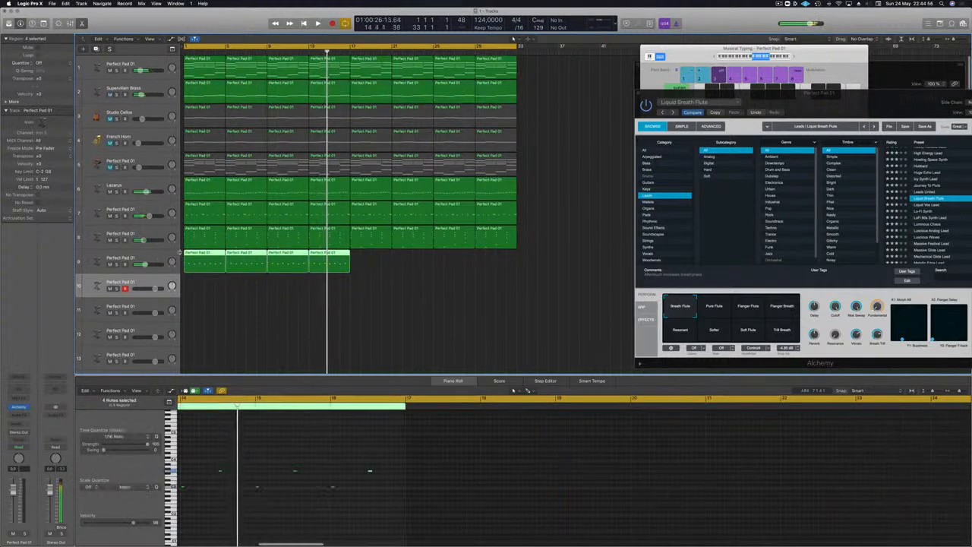
left_click_drag(197, 258, 363, 259)
key("space")
- Add a Channel EQ to the flute track with a low cut at 400 Hz
left_click(122, 259)
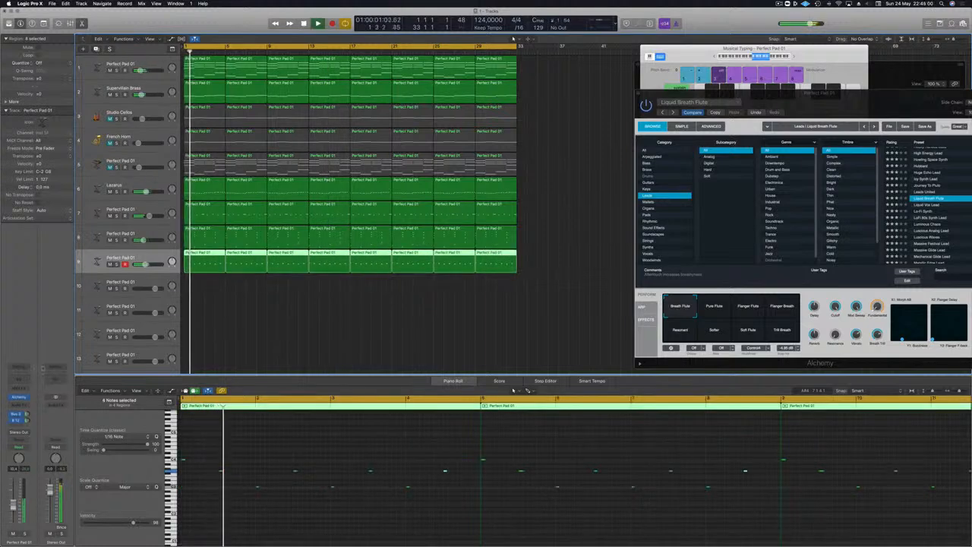
left_click(18, 379)
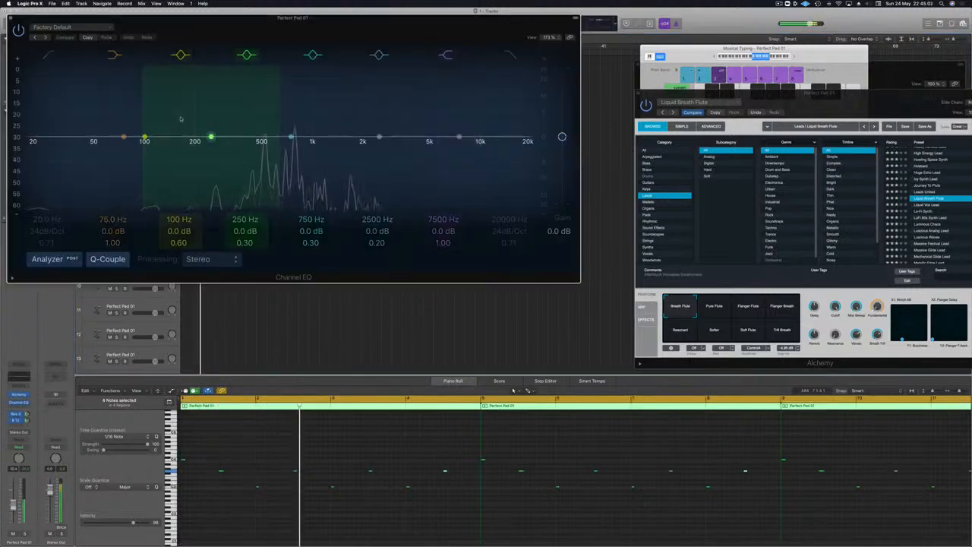
left_click_drag(53, 138, 264, 125)
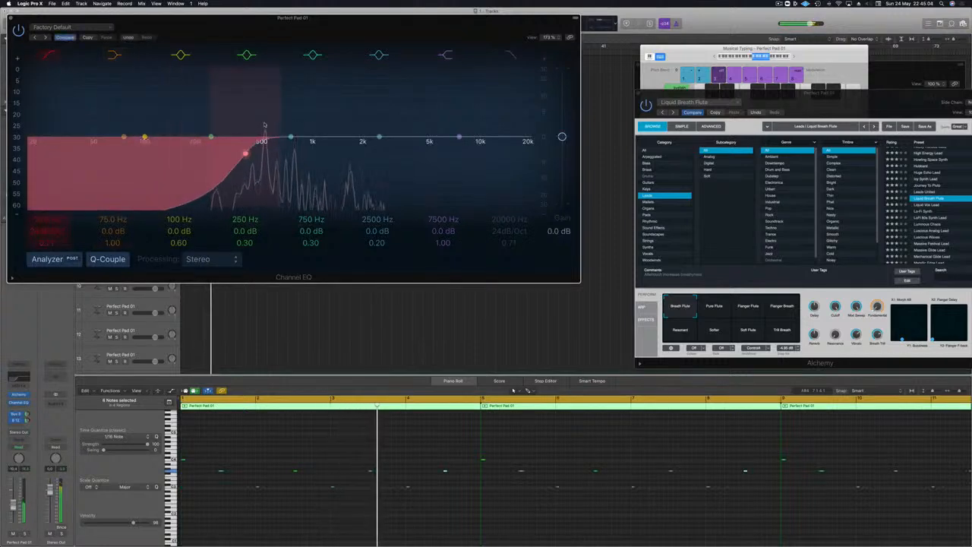
- Solo the flute track and adjust the level of its Bus 3 send
left_click(24, 534)
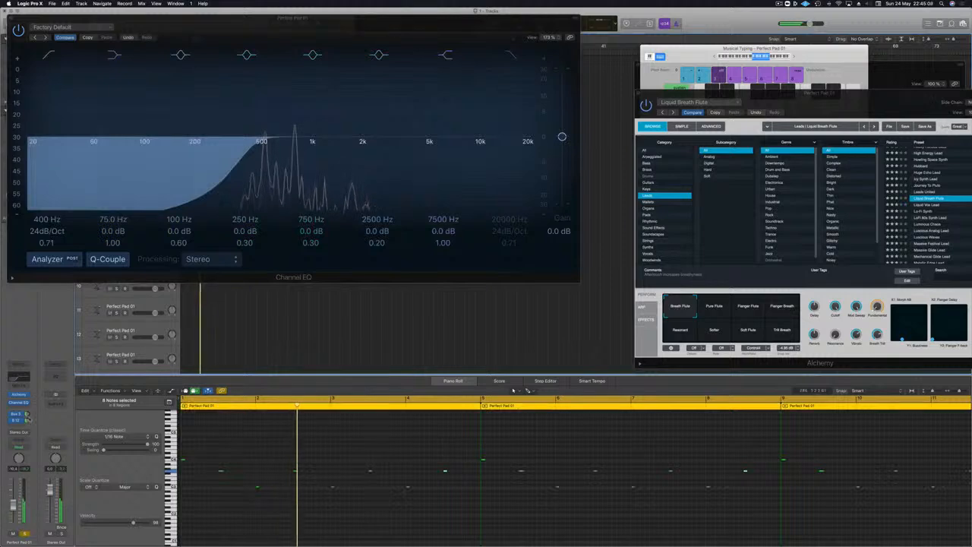
left_click_drag(29, 414, 35, 453)
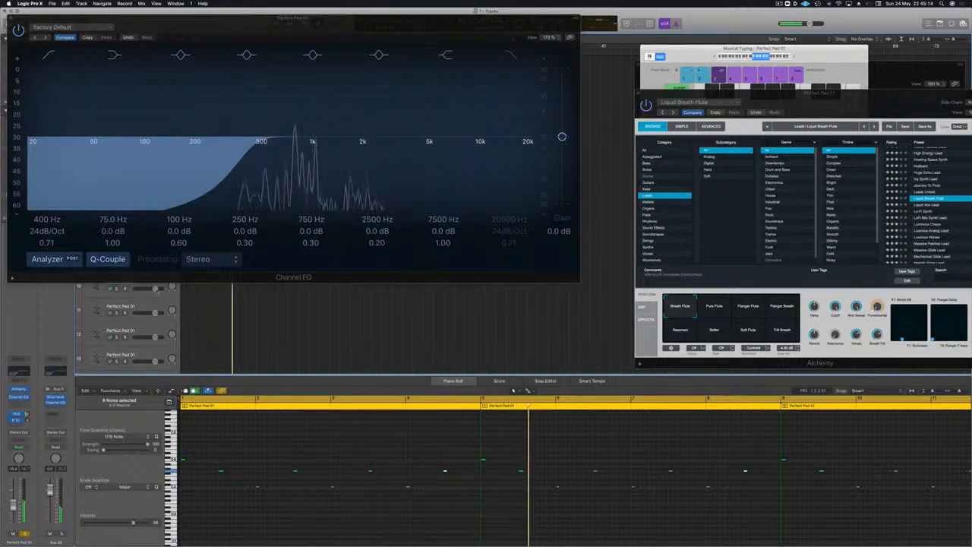
- Move the Channel EQ and Alchemy windows to clear the Tape Delay settings and restart playback from the beginning
left_click_drag(332, 29, 415, 200)
left_click_drag(853, 101, 561, 71)
key("Return")
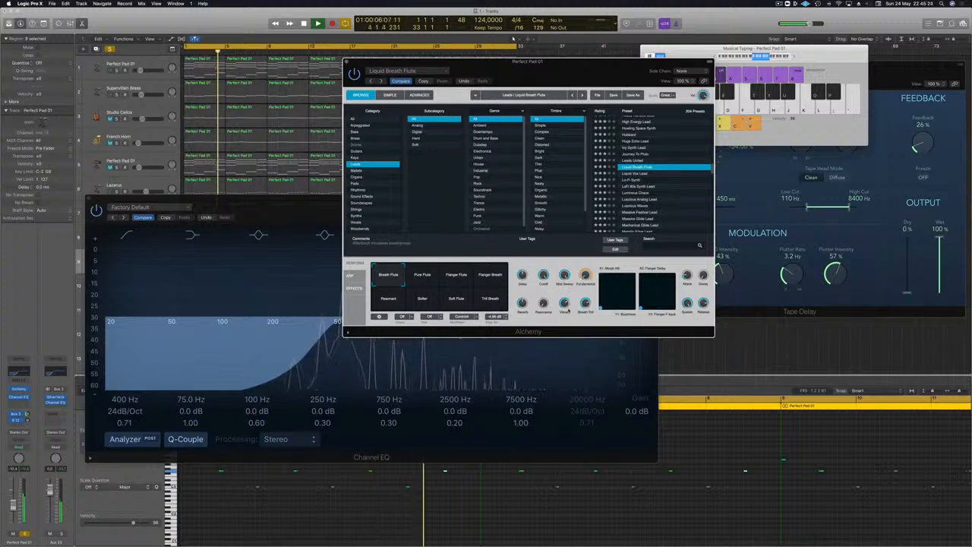
- Clear the Alchemy and Channel EQ windows off the track area and play all active tracks from the beginning with the flute unsoloed
left_click_drag(558, 76, 743, 66)
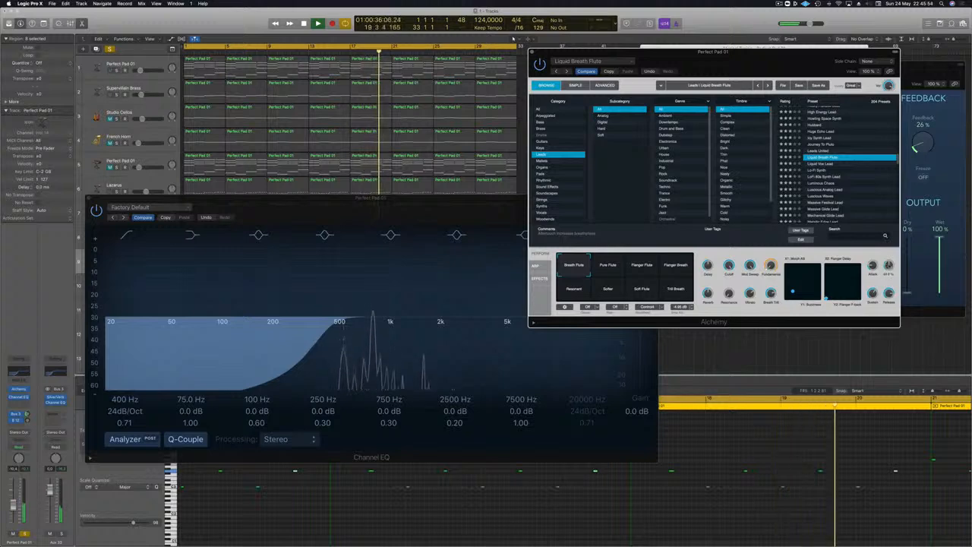
left_click_drag(143, 206, 533, 252)
key("ctrl+s")
key("Return")
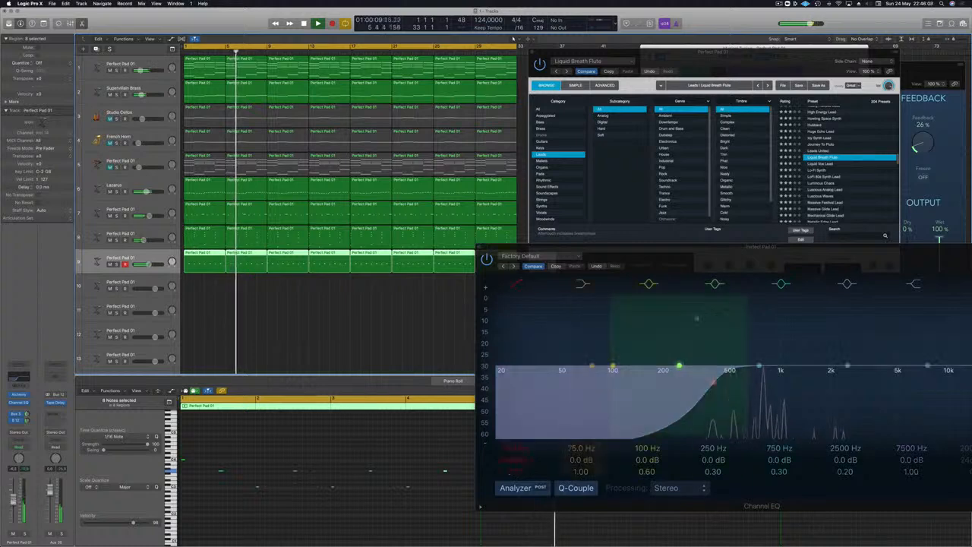
left_click_drag(746, 254, 541, 344)
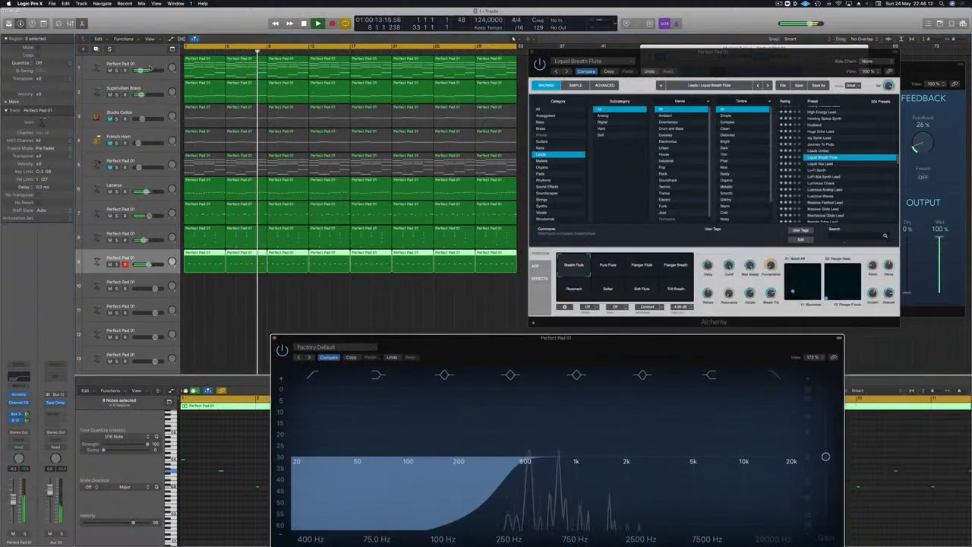
- Examine the Supervillain Brass track's Alchemy settings while playing the arrangement from the beginning, and close its window
left_click(152, 89)
key("Return")
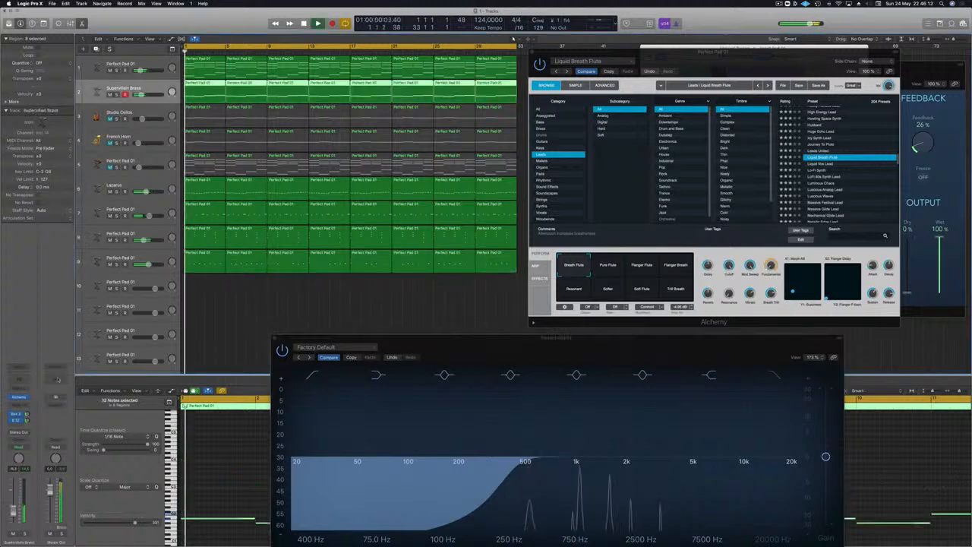
left_click(19, 396)
key("Return")
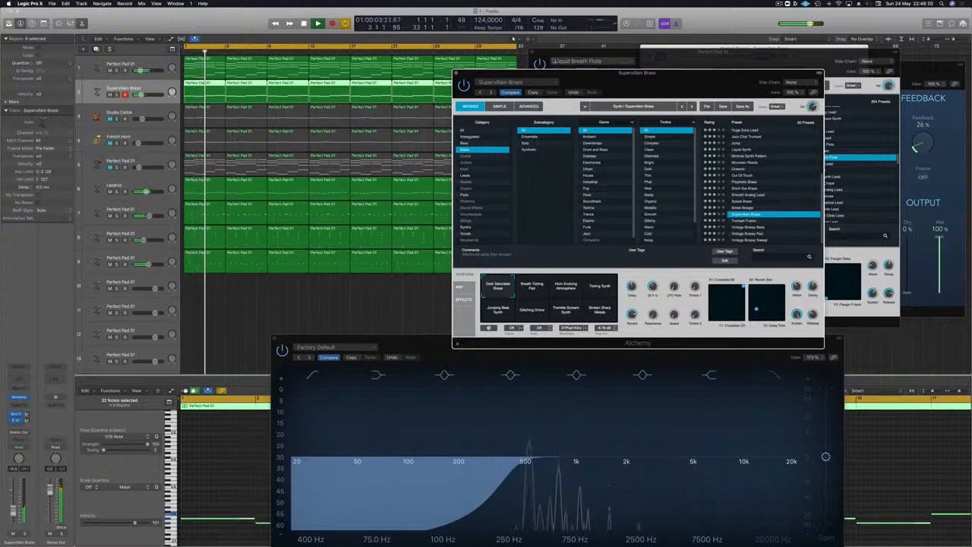
left_click(456, 74)
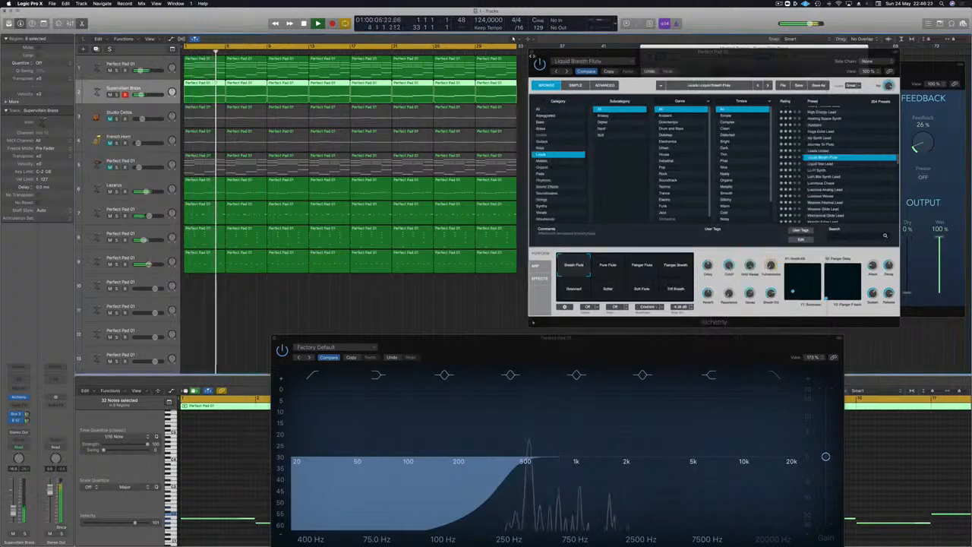
- Close the flute track's Alchemy and Channel EQ windows to uncover the arrangement
left_click(535, 53)
left_click_drag(502, 338, 527, 129)
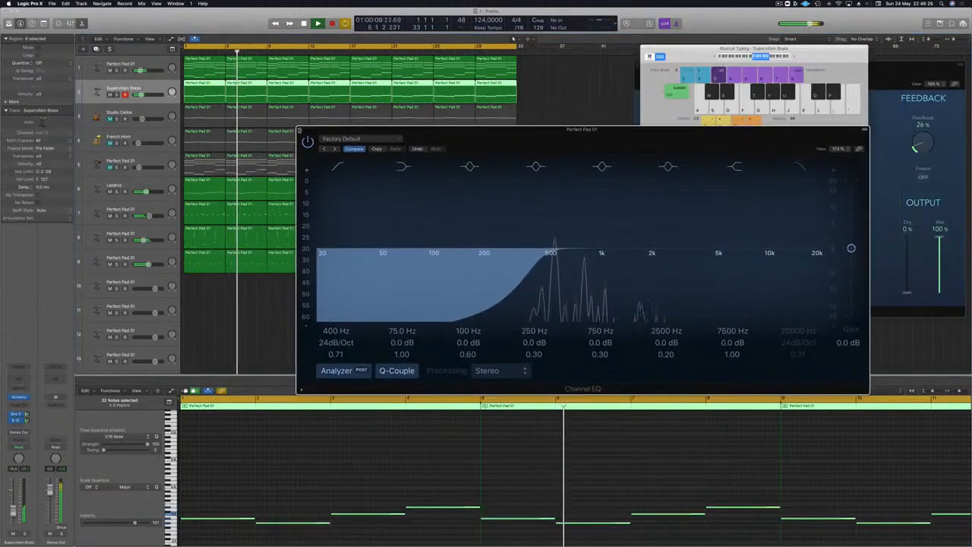
left_click(300, 131)
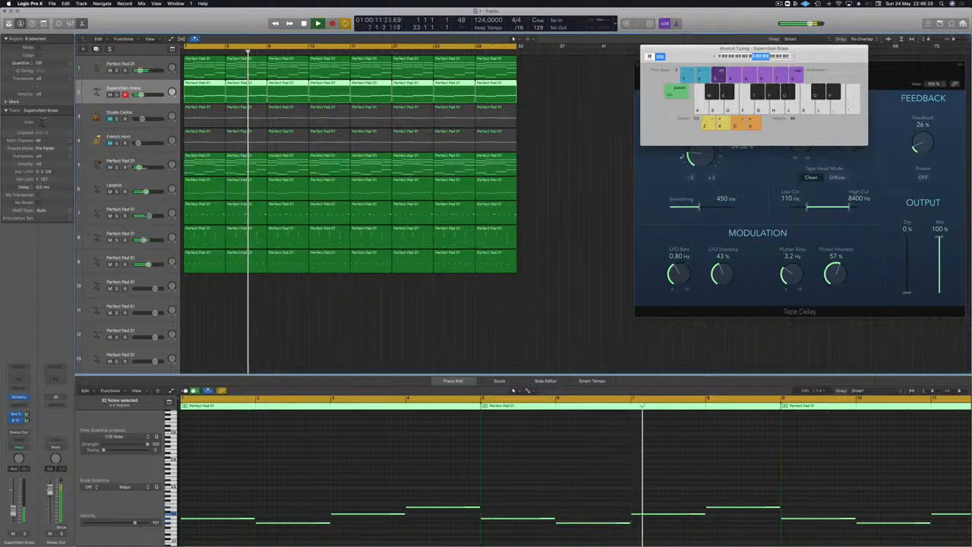
- Unmute and select the Perfect Pad 01 chord track below French Horn, and clear the region selection
left_click(141, 162)
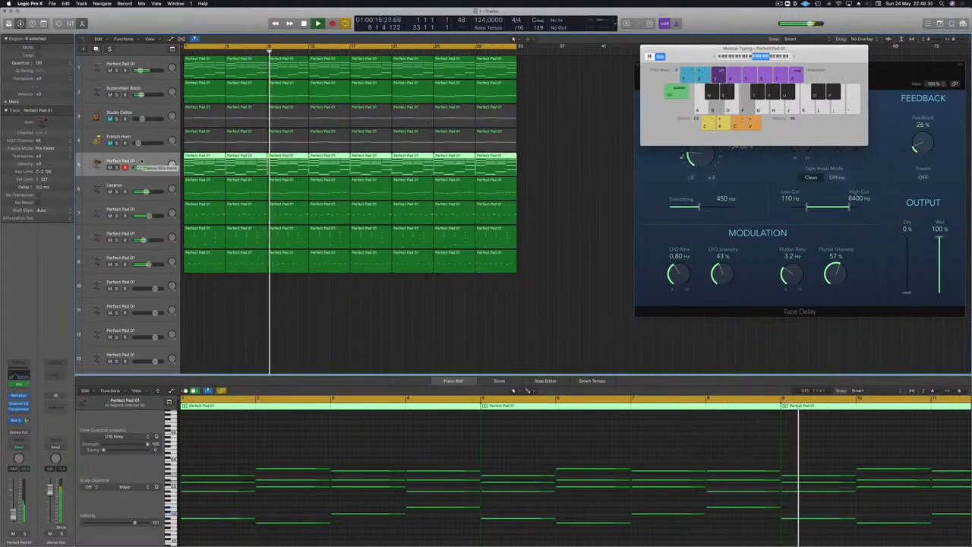
left_click(559, 238)
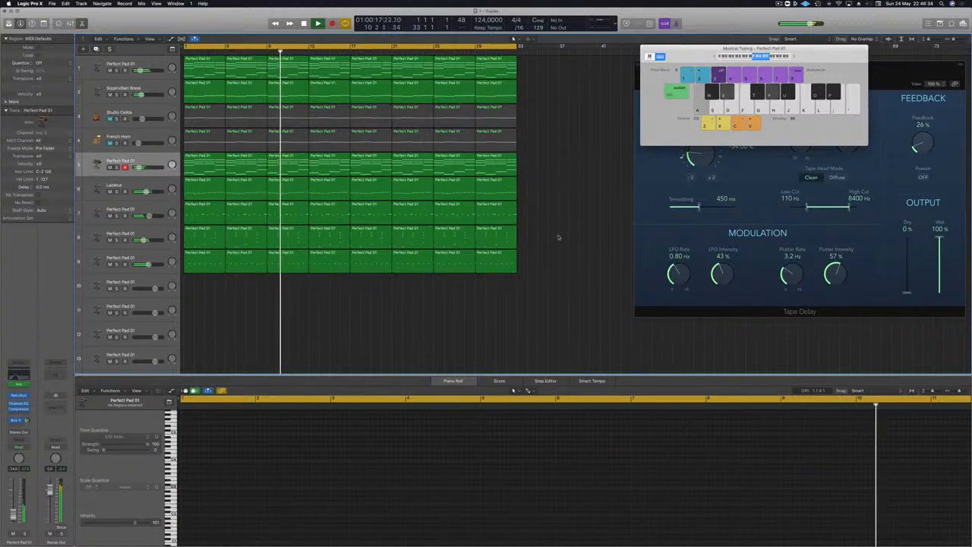